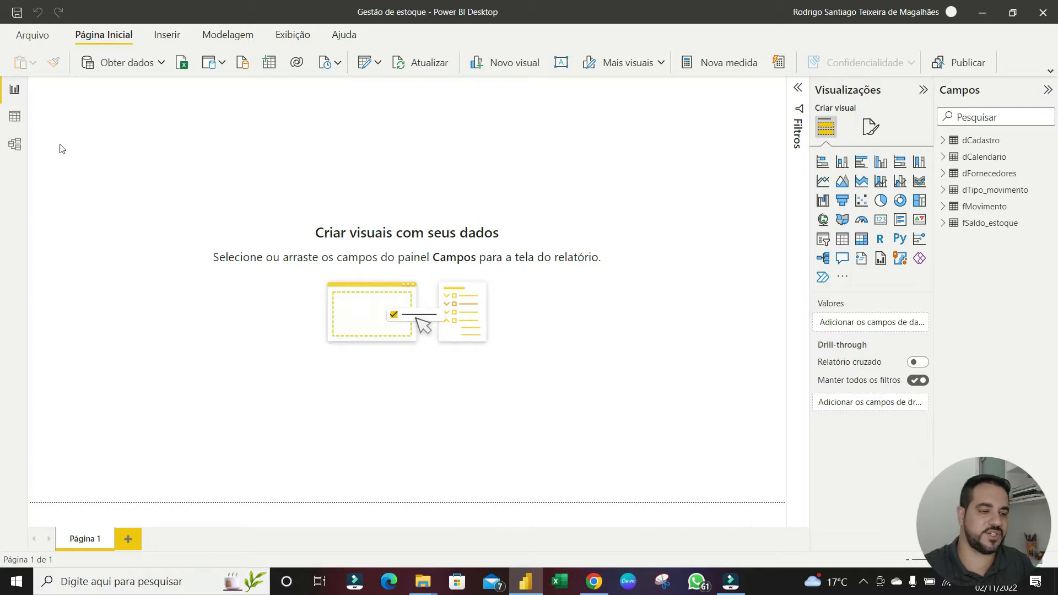
Examine the data of the dTipo_movimento, fMovimento and dCadastro tables, including the DATA, QUANTIDADE and VALOR UNITÁRIO columns
left_click(15, 116)
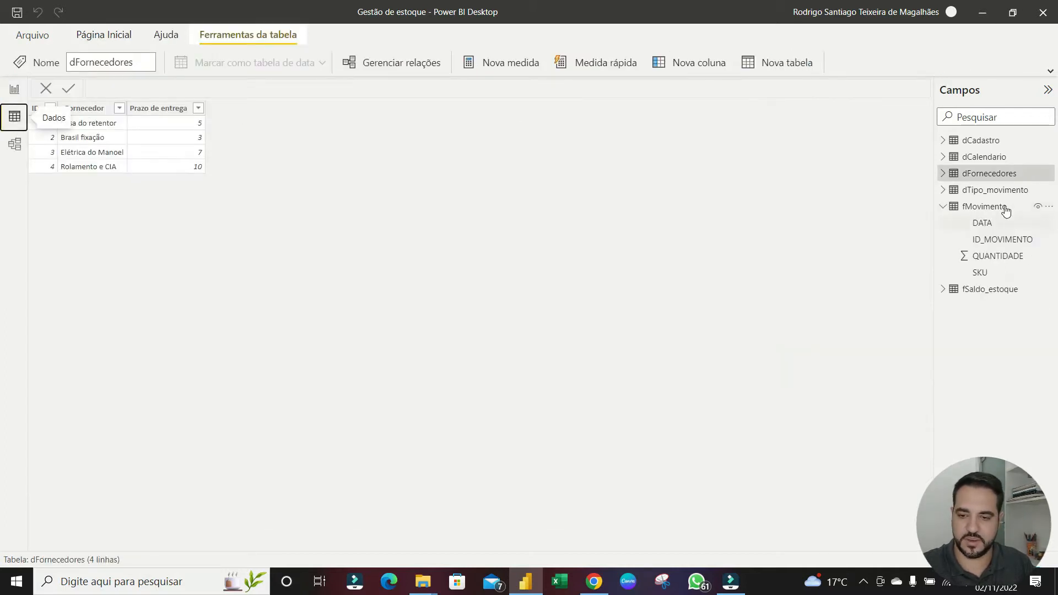
left_click(995, 190)
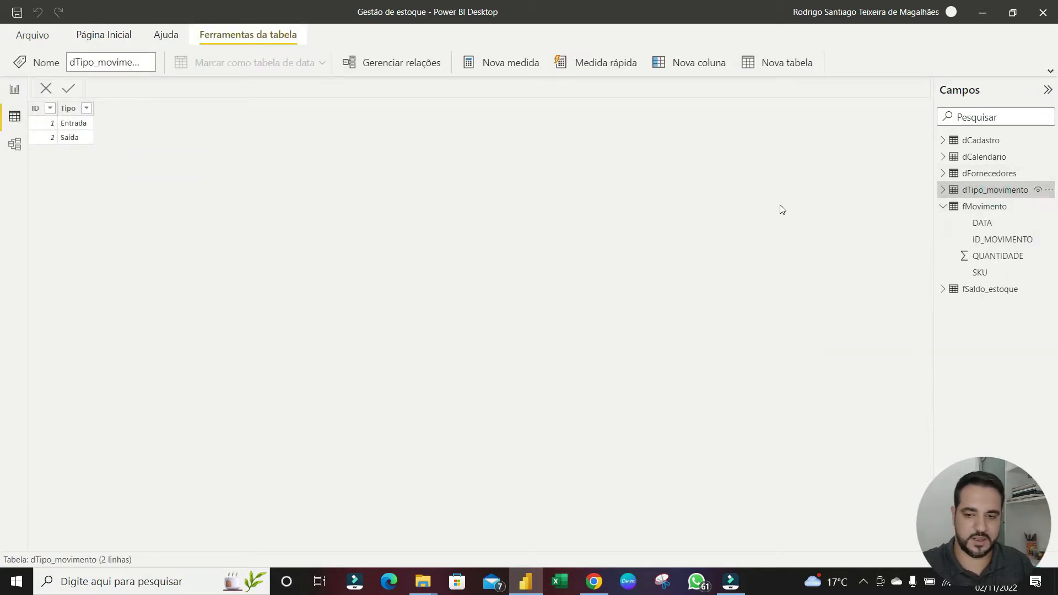
left_click(974, 206)
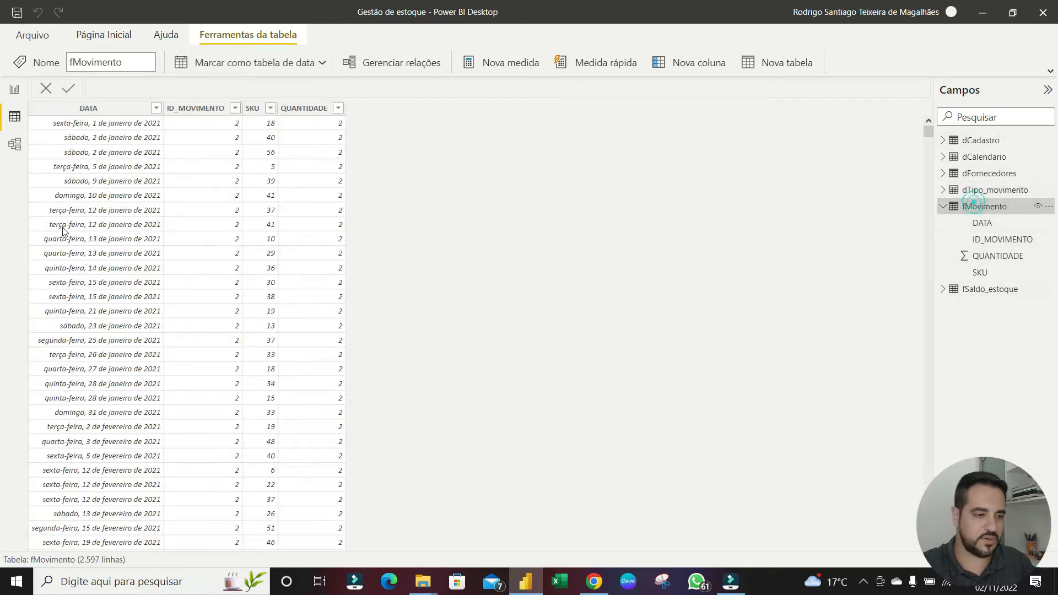
left_click(115, 110)
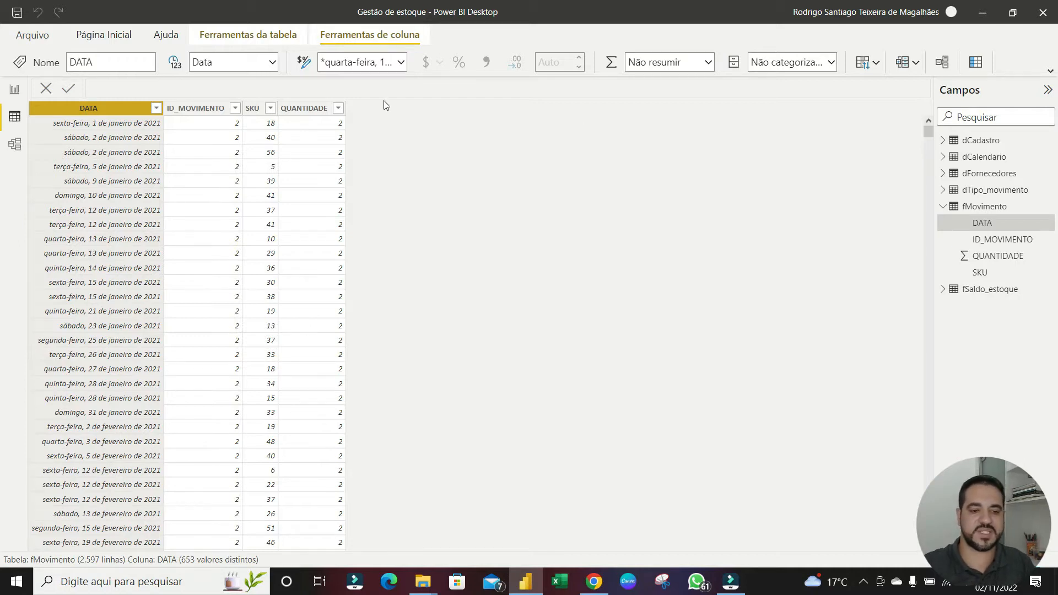
left_click(318, 110)
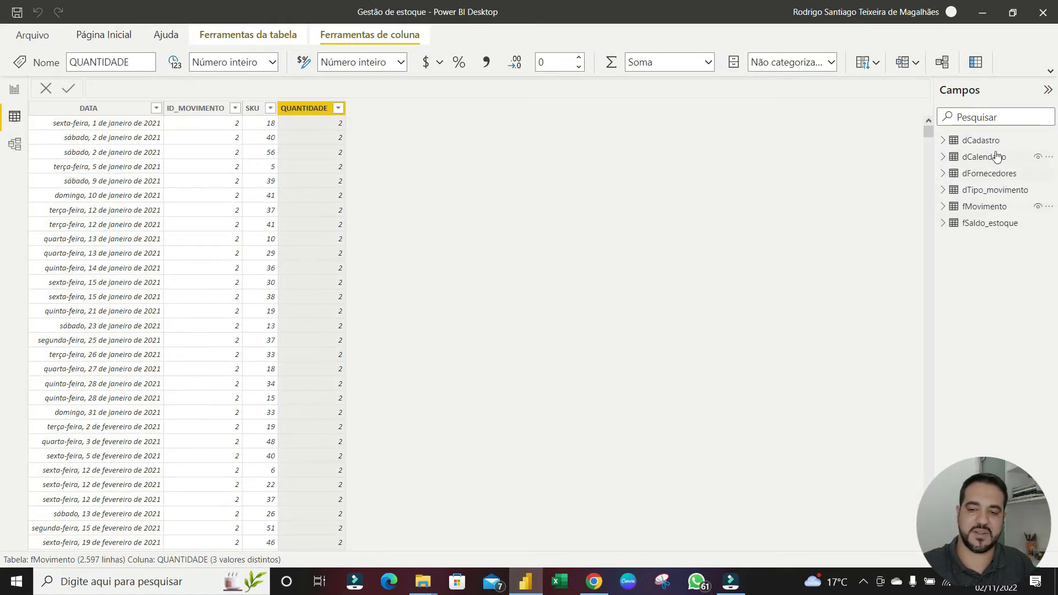
left_click(980, 141)
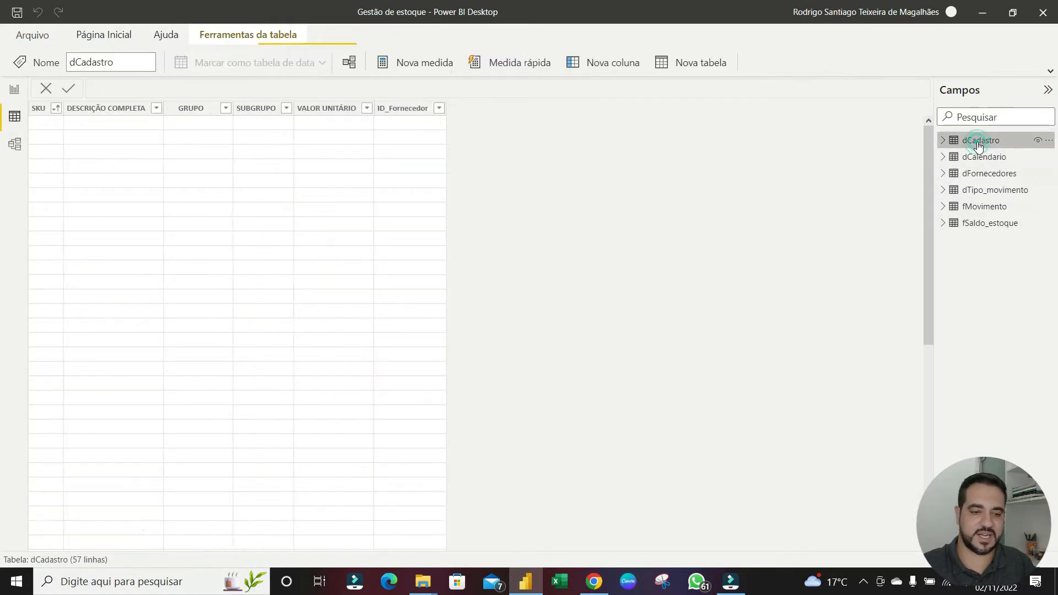
left_click(344, 109)
left_click(943, 140)
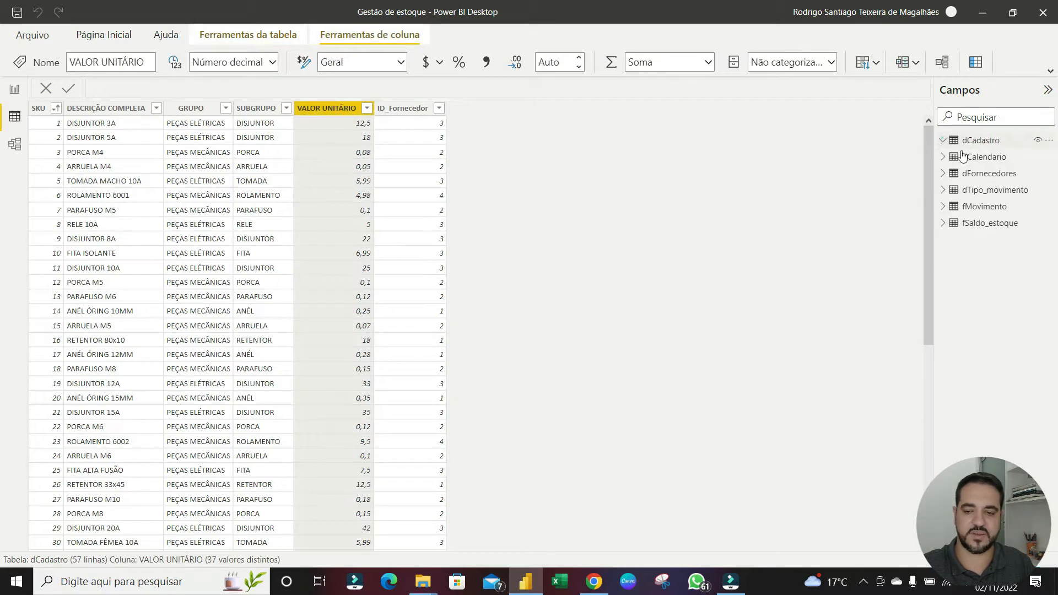
left_click(991, 207)
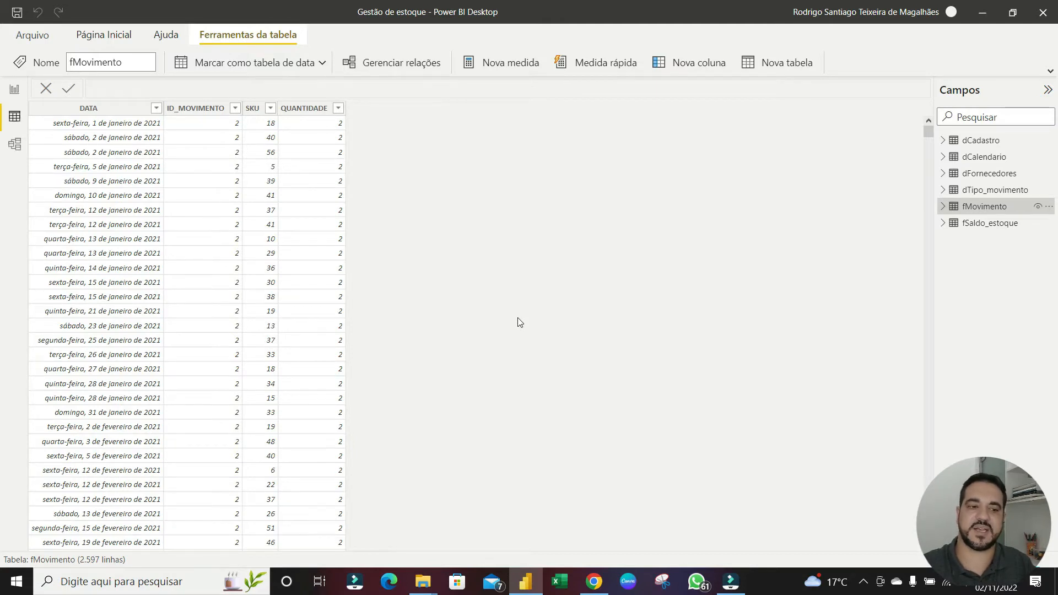
Return to the report page and load a new blank manually entered table named Medidas
left_click(15, 90)
left_click(980, 140)
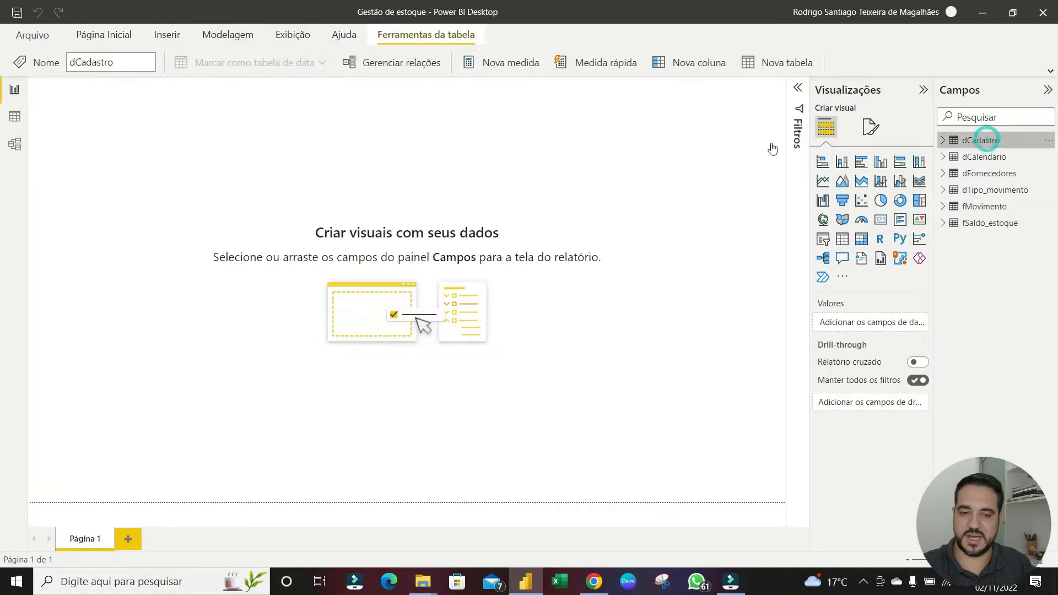
left_click(130, 39)
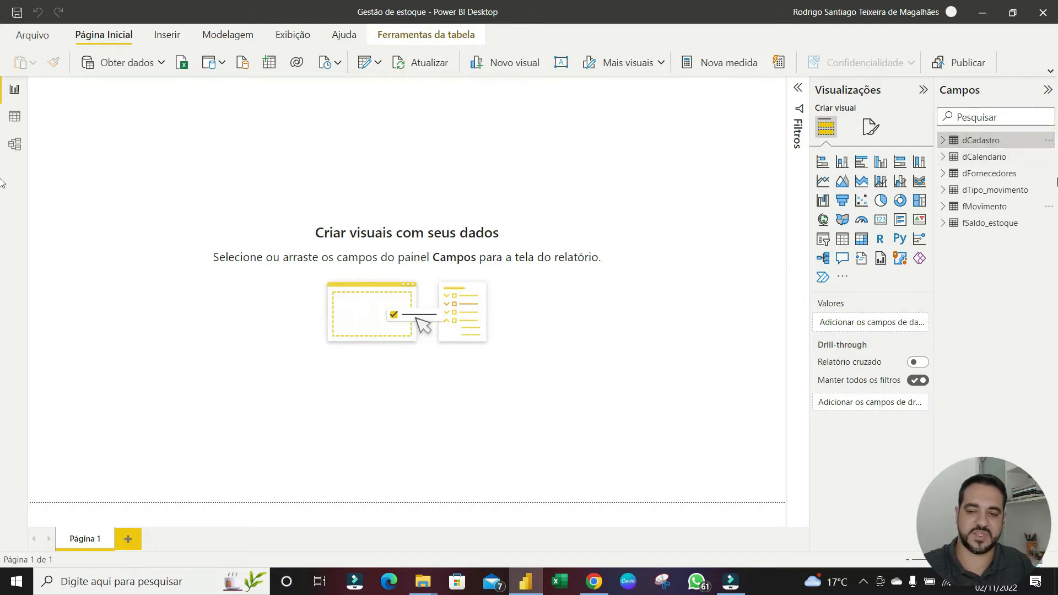
left_click(993, 141)
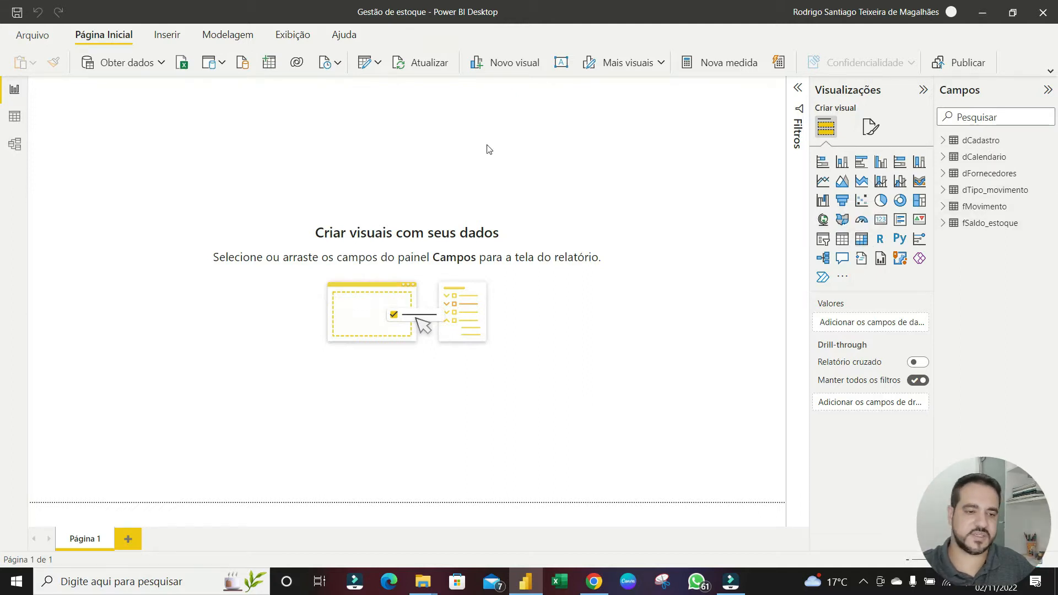
left_click(268, 63)
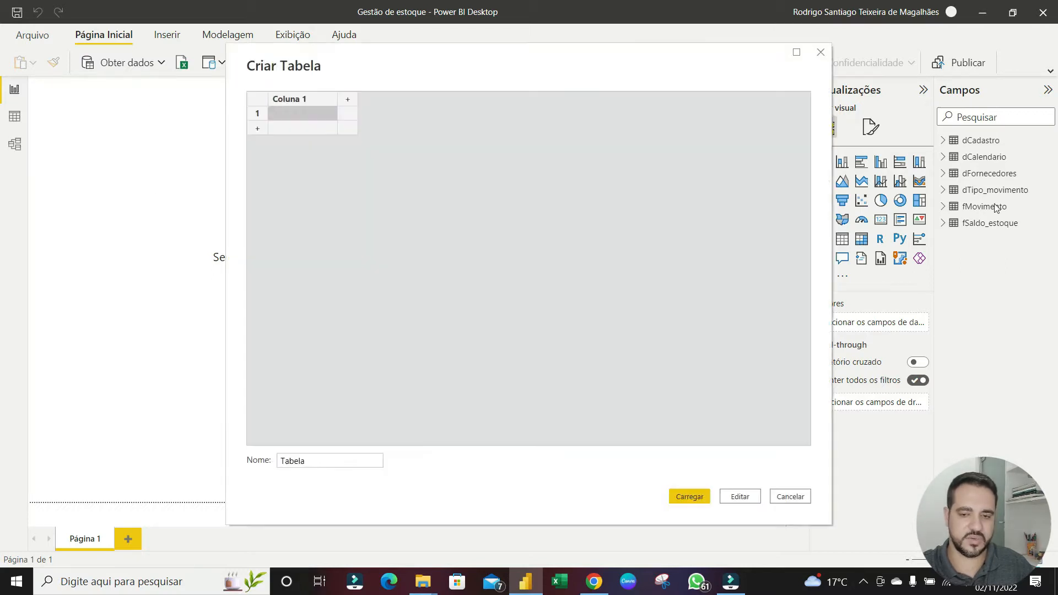
double_click(344, 461)
type("Medidas")
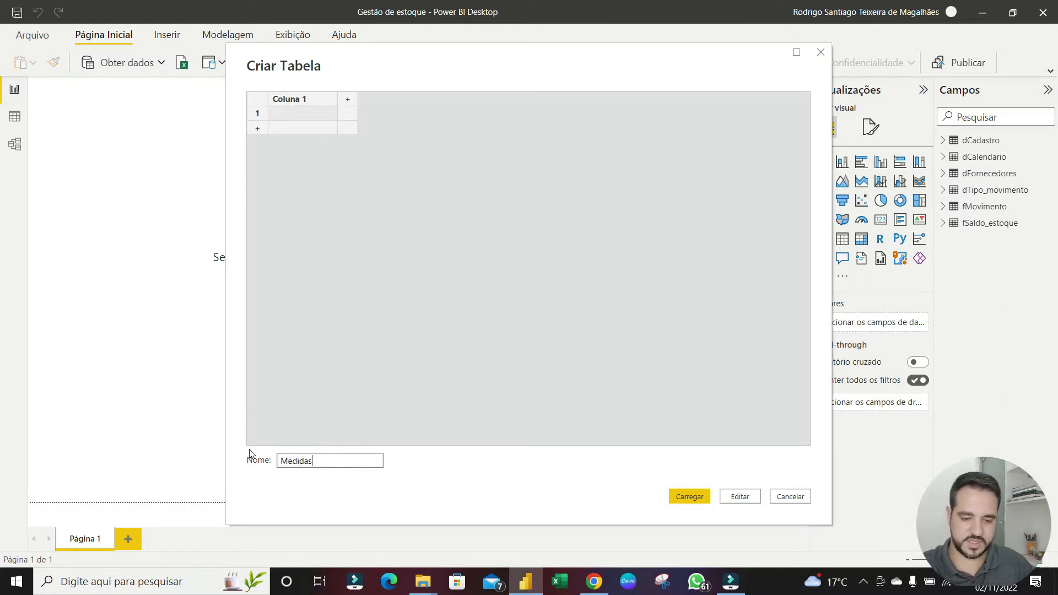
key("Return")
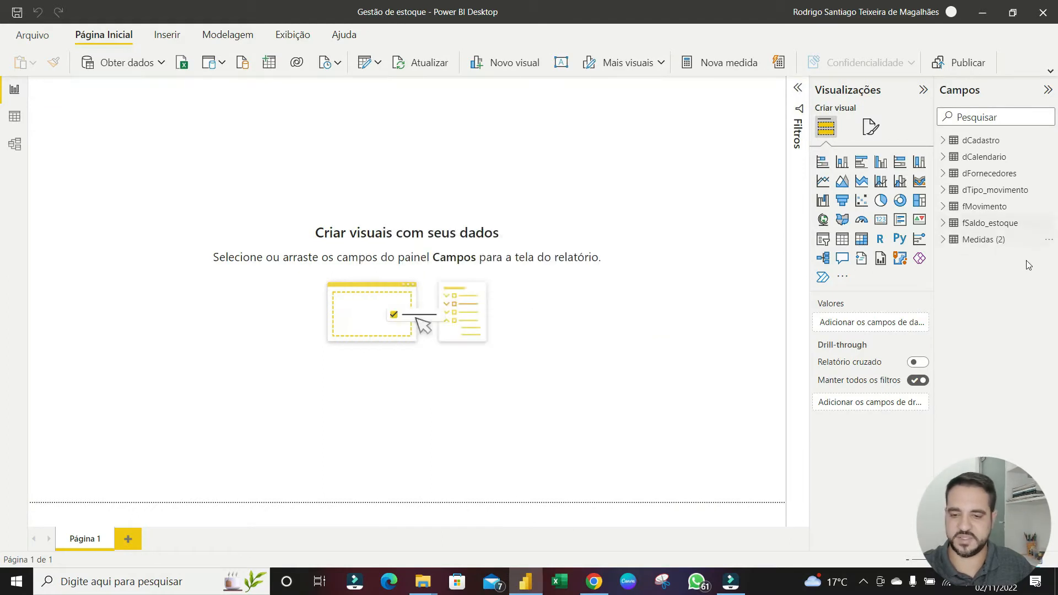
Start a new measure in the Medidas (2) table and name it Total estoque
left_click(973, 243)
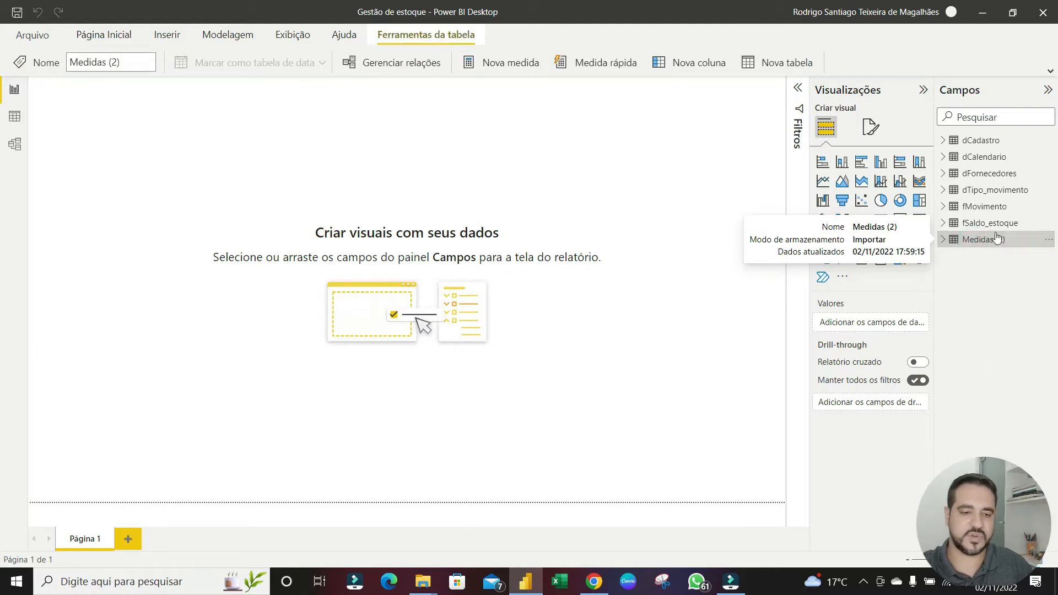
left_click(943, 241)
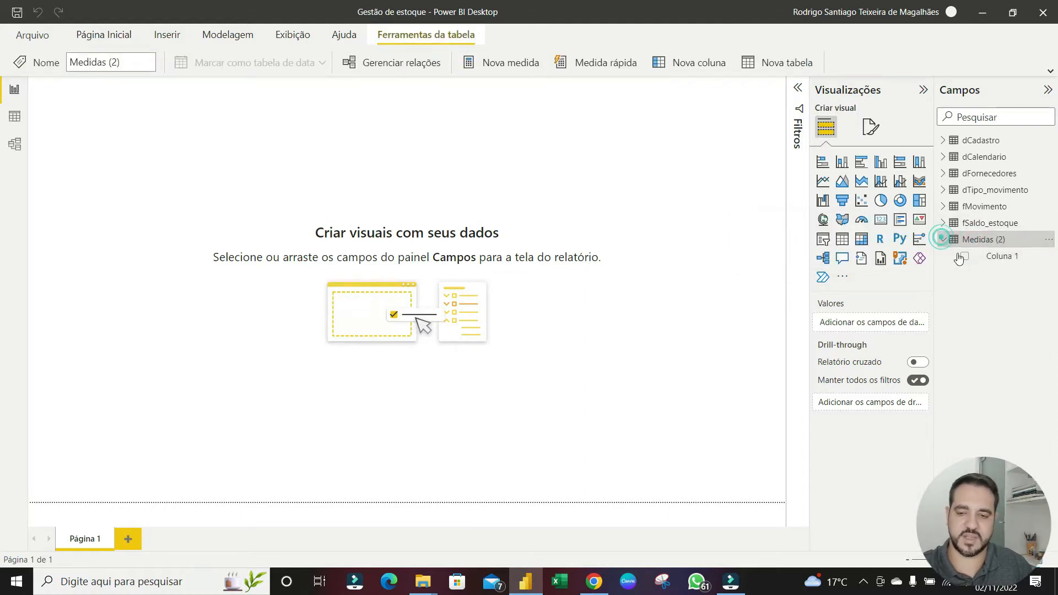
right_click(990, 260)
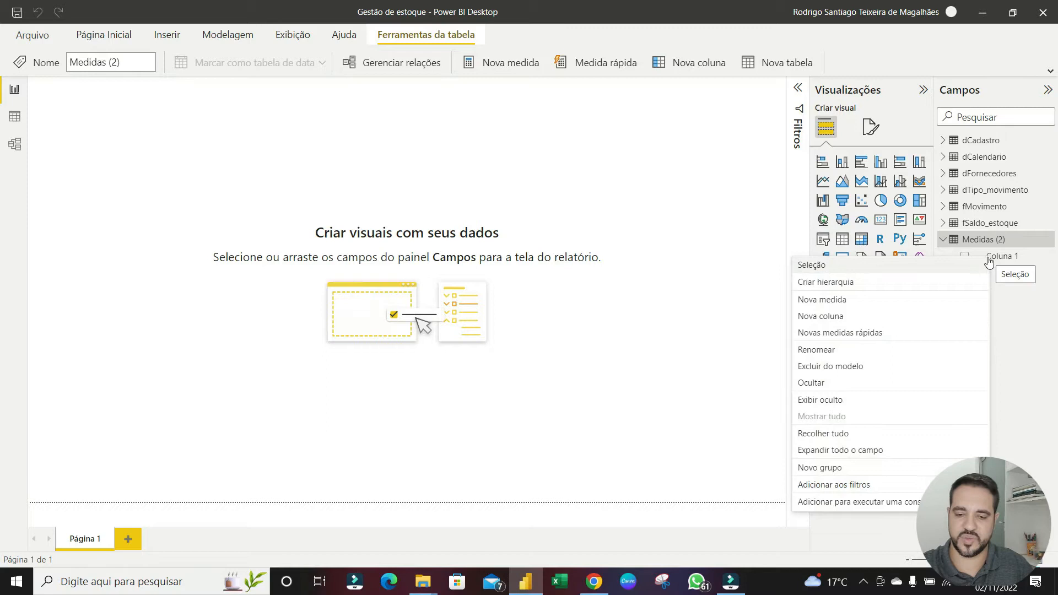
left_click(834, 302)
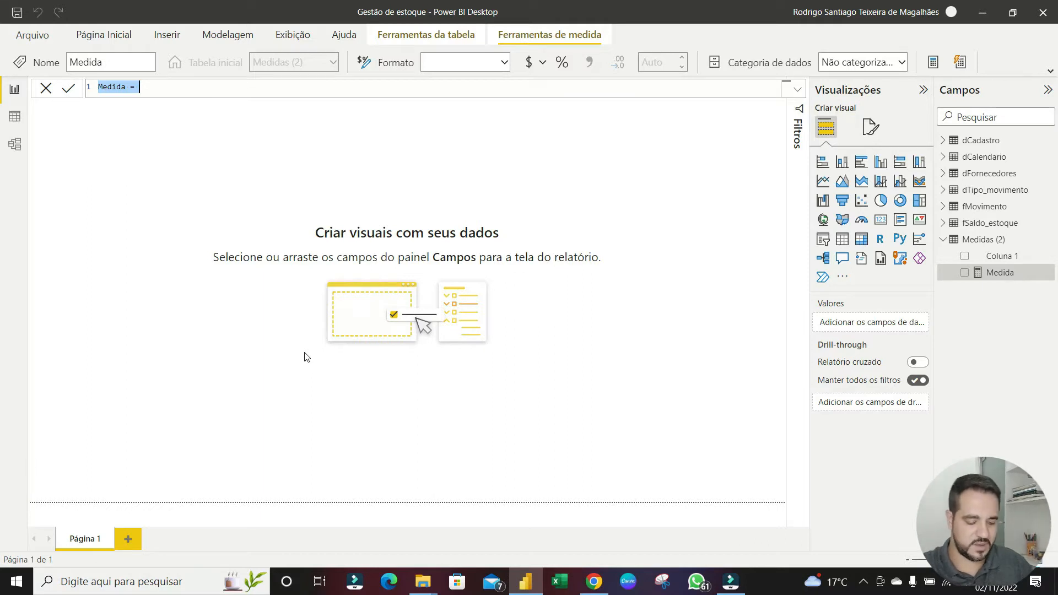
type("Total ")
type("= ")
type("esto")
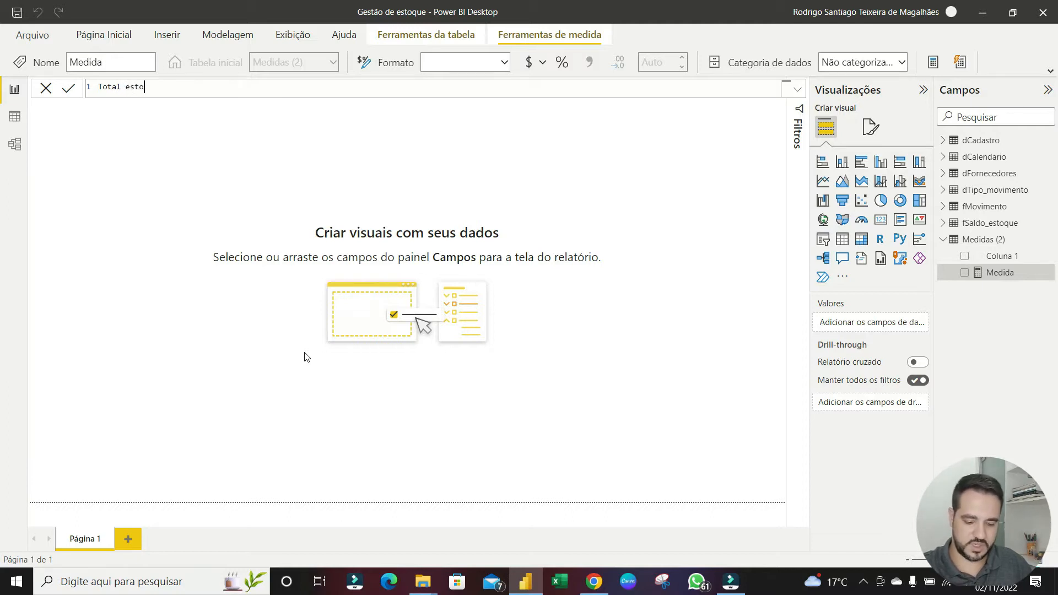
type("que =")
key("shift+Return")
key("shift+Return")
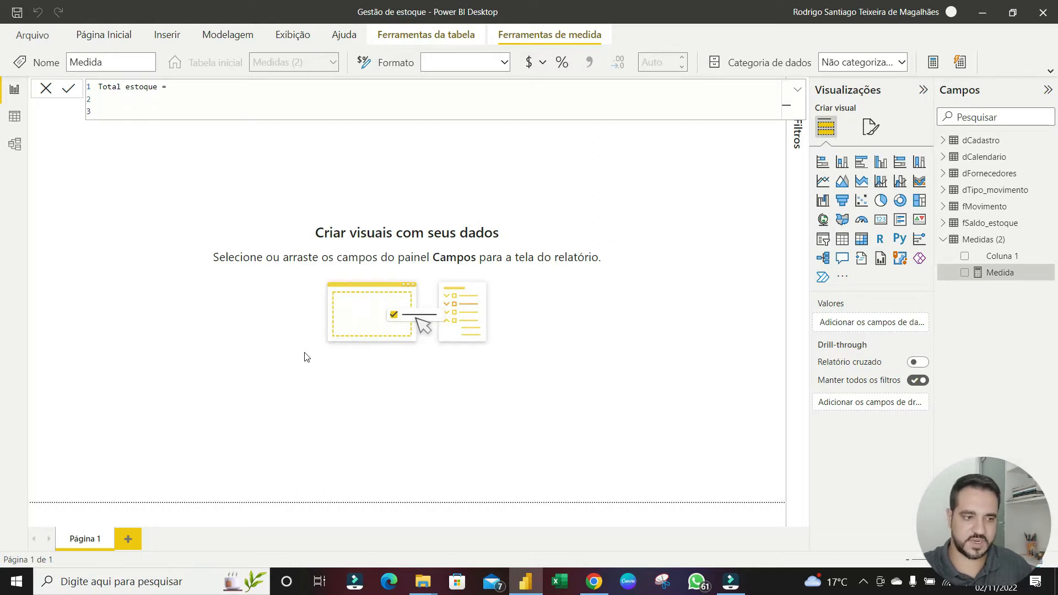
Define the Total estoque measure as SUM(fSaldo_estoque[Saldo Estoque]) and commit the formula
type("SUM")
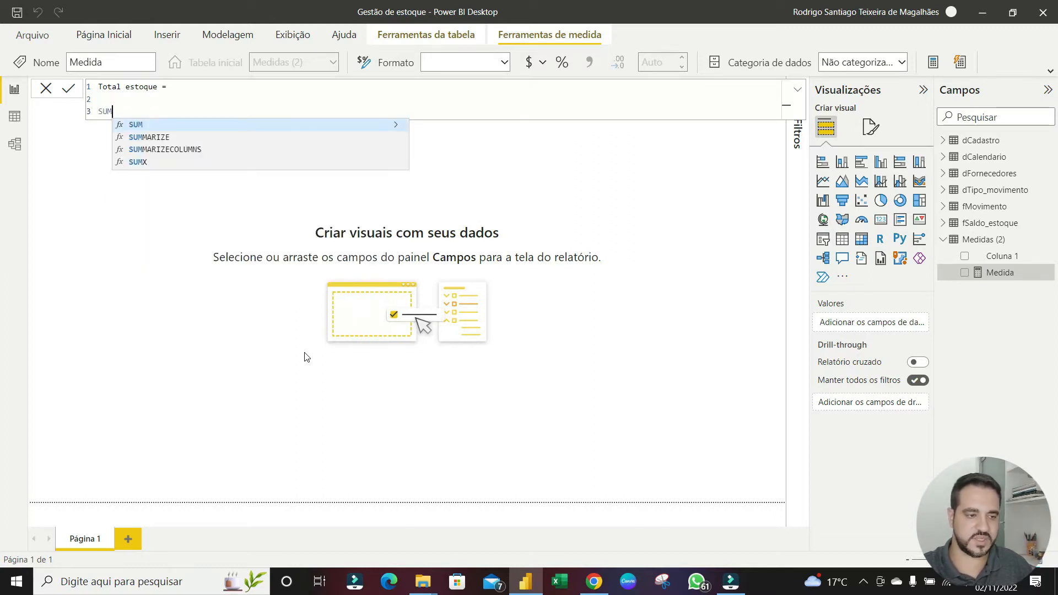
type("(")
key("shift+Return")
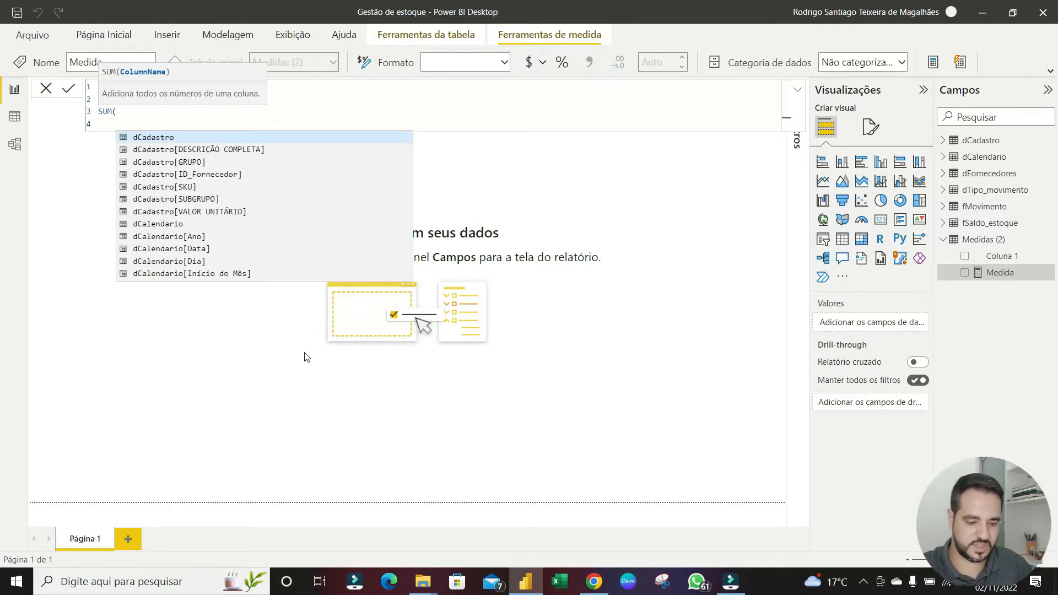
type("Q")
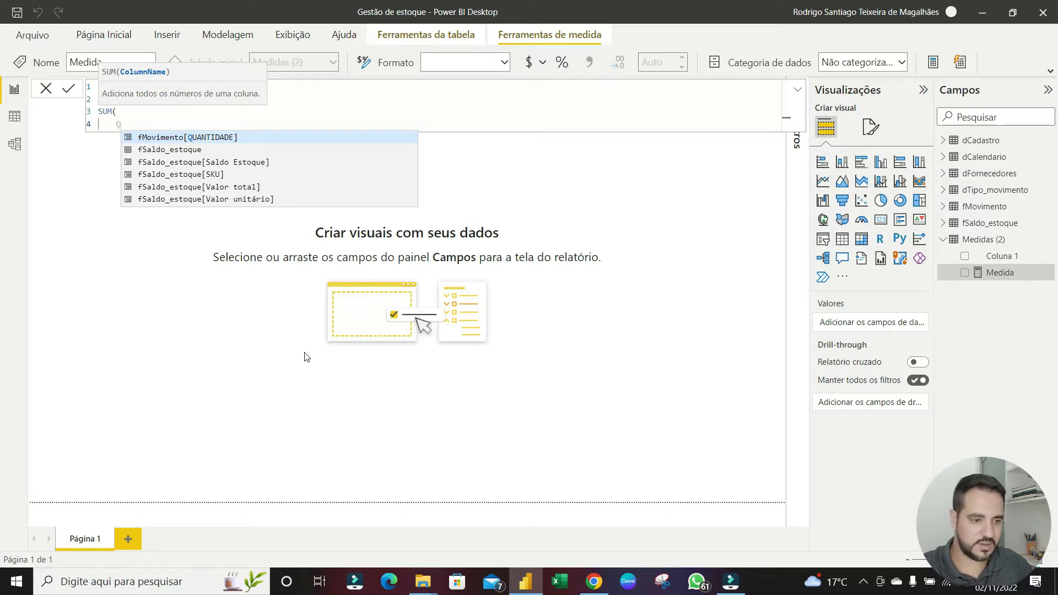
key("Down")
key("Down")
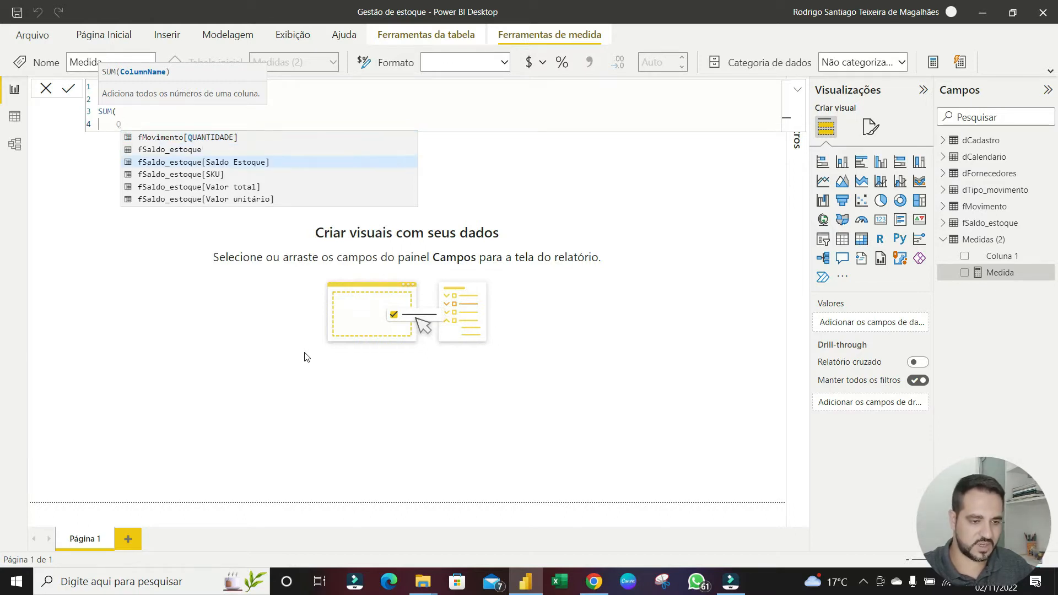
key("Tab")
key("Return")
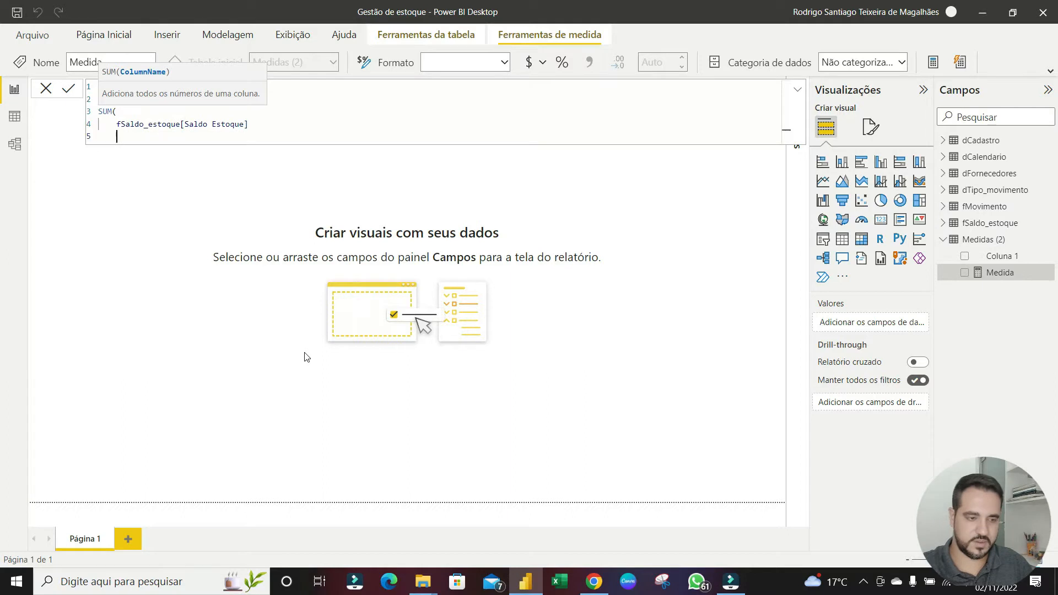
type(")")
key("Return")
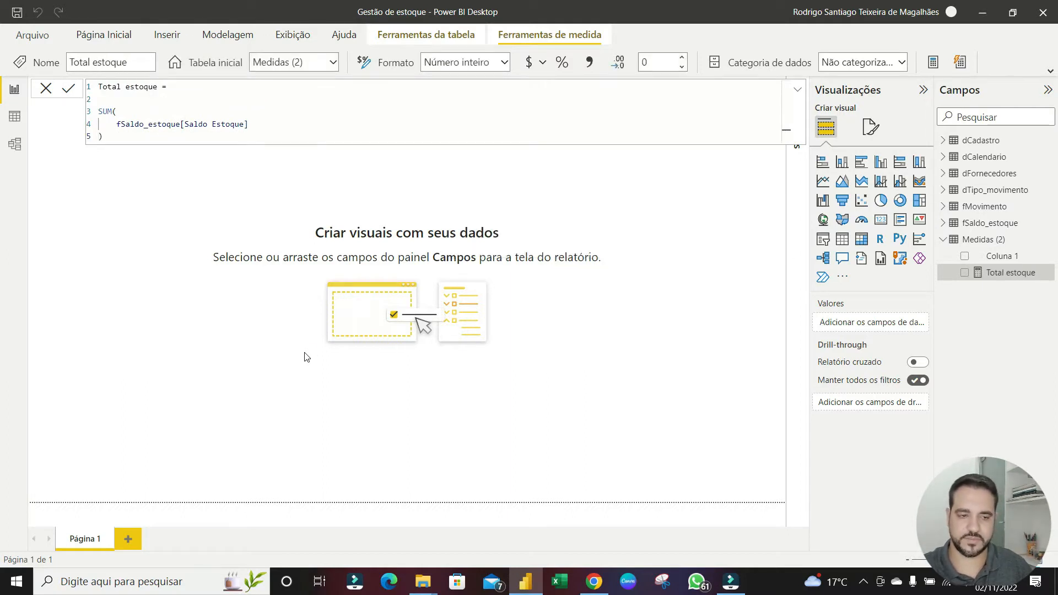
left_click(417, 199)
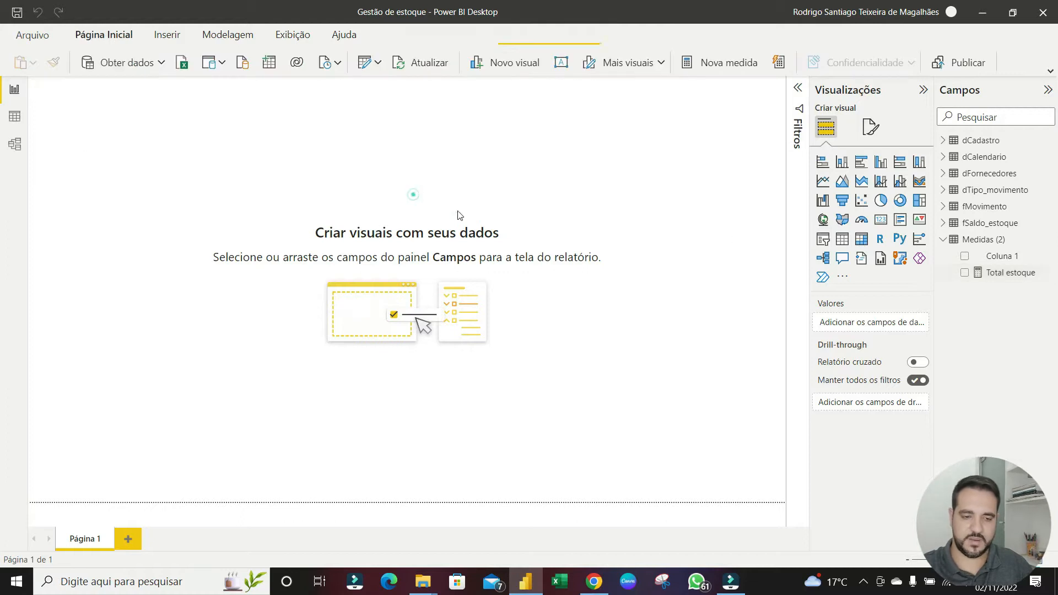
Add a compact card visual to the report page and fill it with the Total estoque measure
left_click(880, 220)
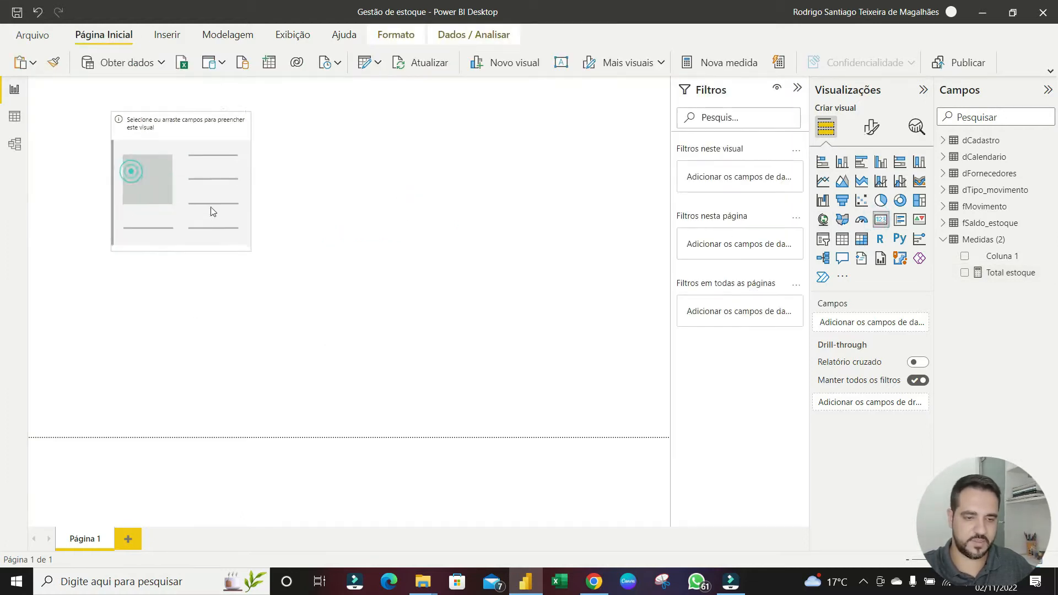
left_click(797, 88)
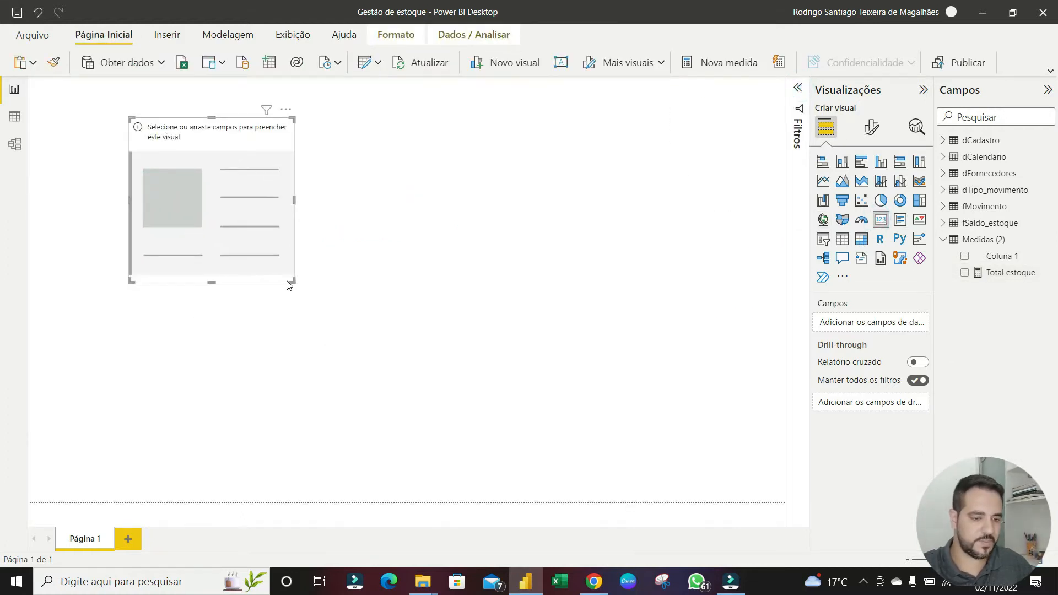
left_click_drag(292, 280, 258, 186)
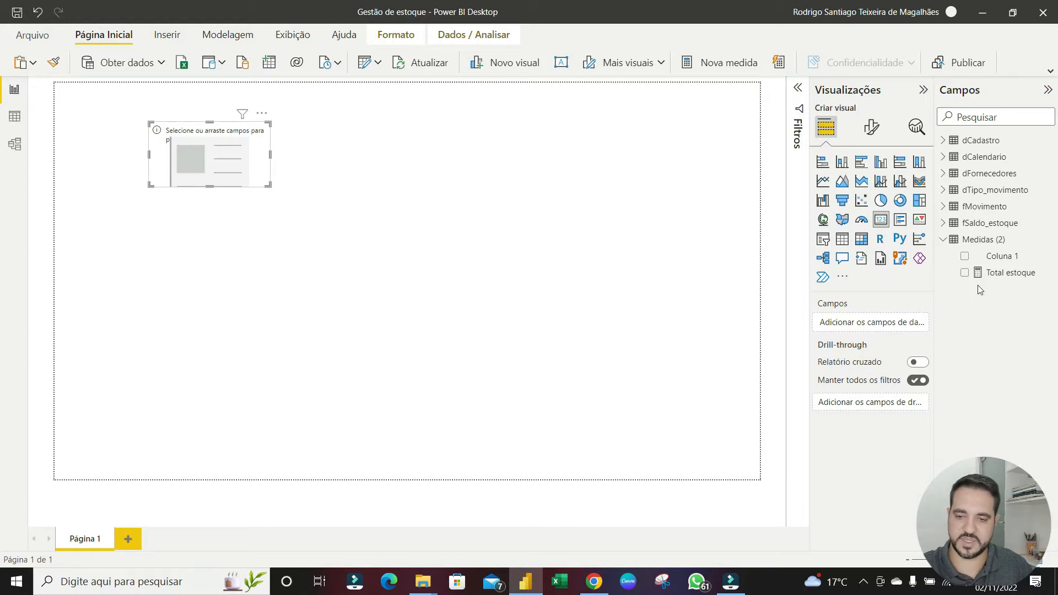
left_click_drag(1019, 274, 879, 327)
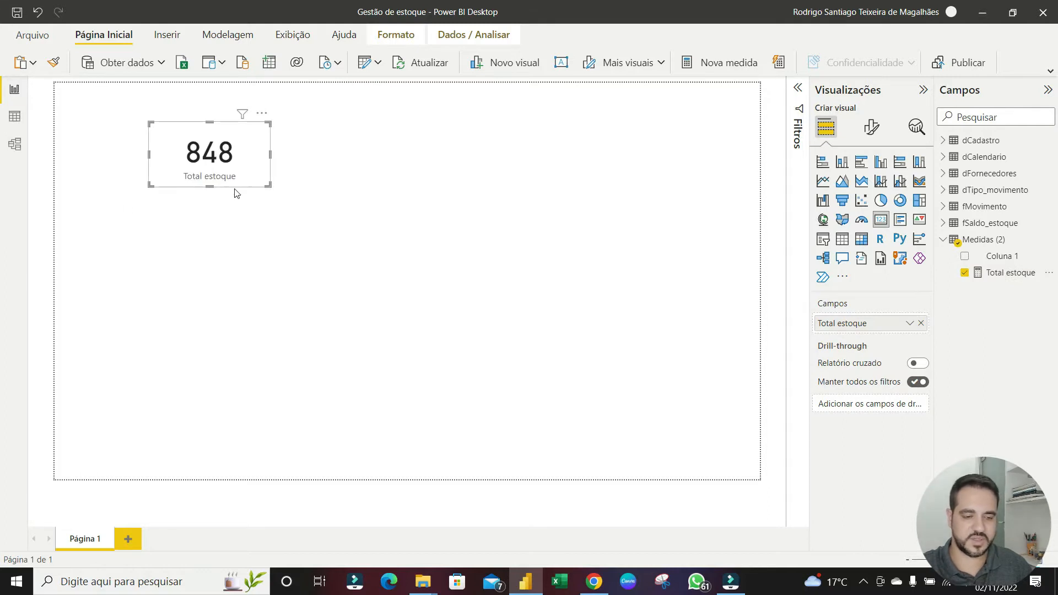
Fine-tune the size of the Total estoque card and move it closer to the report page's upper-left corner
left_click_drag(268, 187, 274, 194)
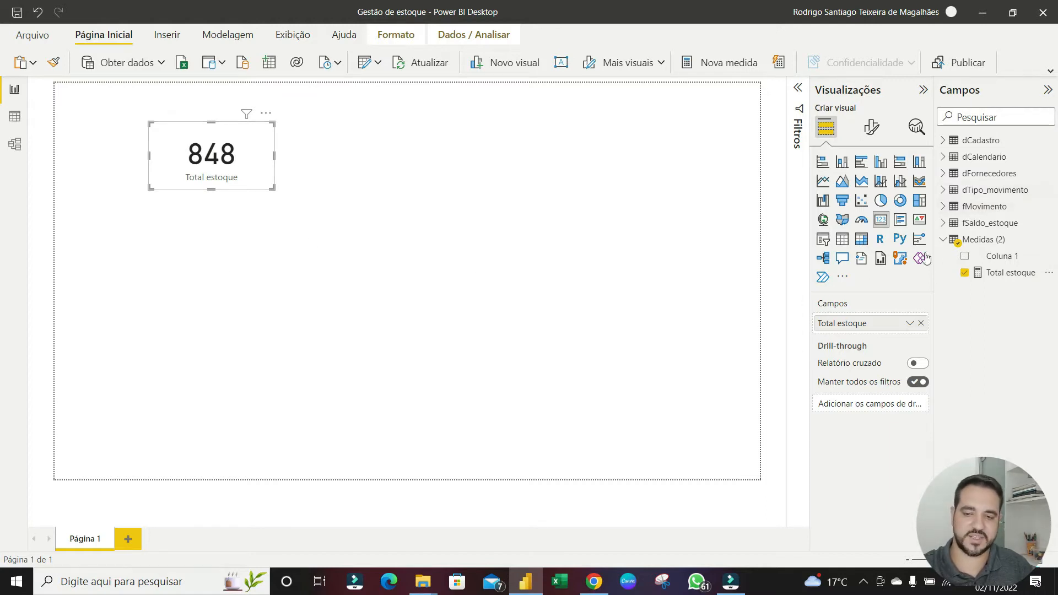
left_click(302, 214)
left_click(230, 169)
left_click_drag(238, 167, 192, 151)
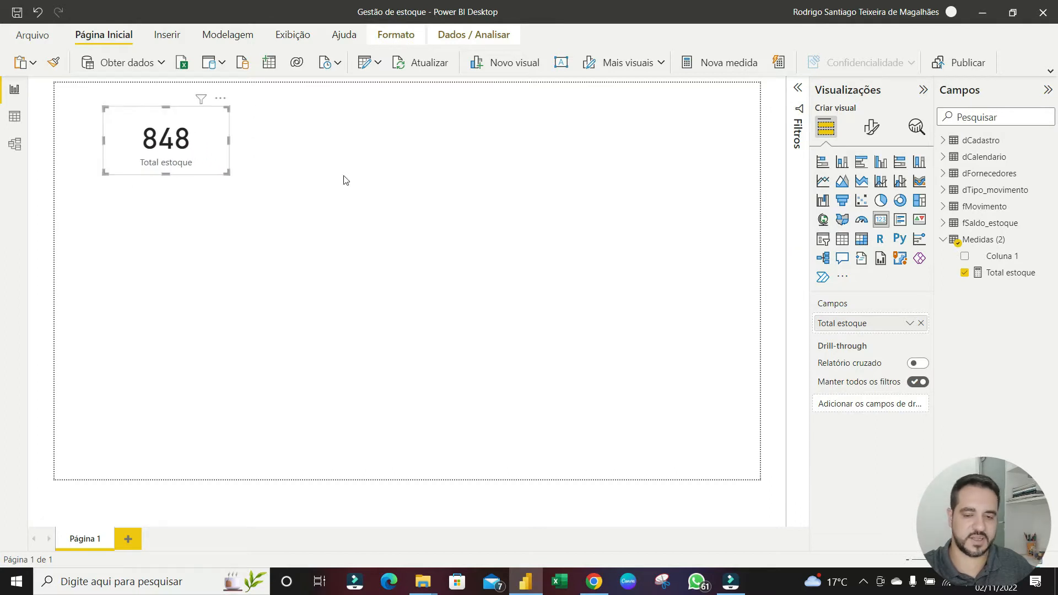
left_click(228, 139)
left_click(349, 268)
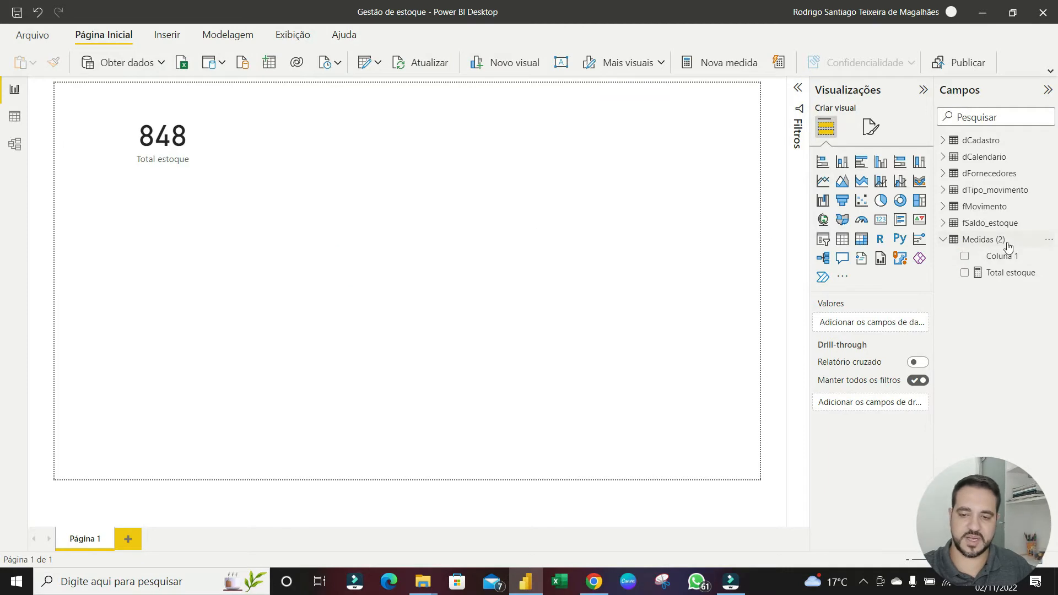
left_click(165, 135)
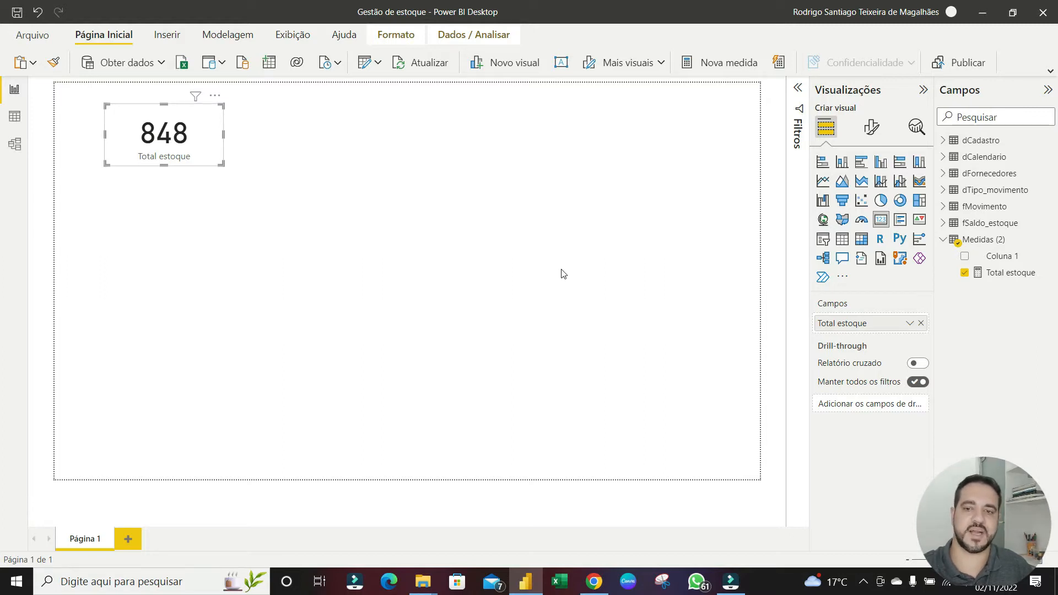
Start a new measure in the Medidas (2) table and name it Total valor estoque
right_click(998, 272)
left_click(864, 302)
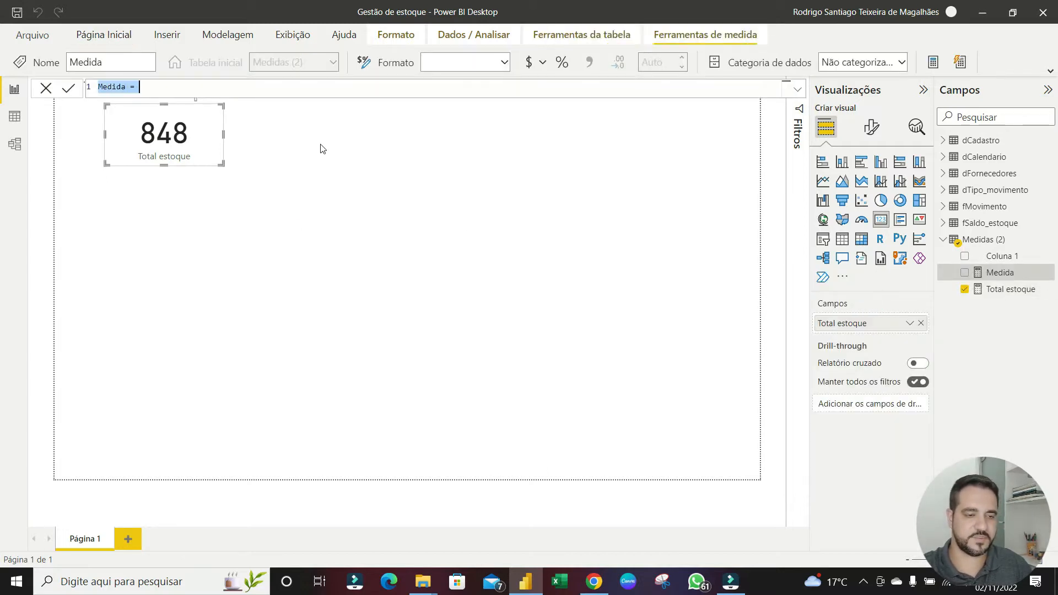
type("tOT")
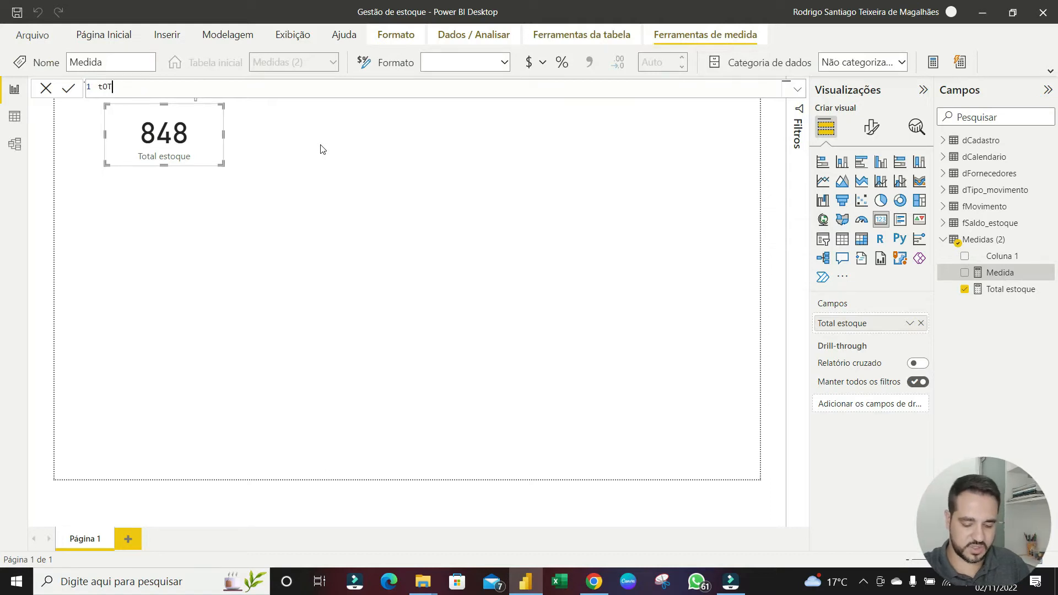
type("AL")
key("BackSpace")
key("BackSpace")
key("BackSpace")
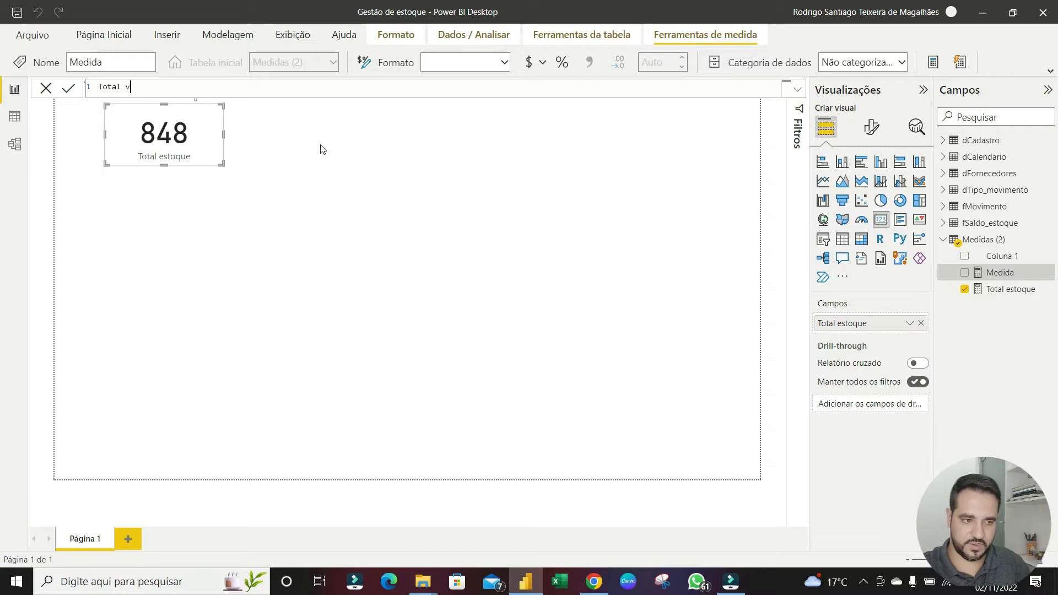
type("tal valor esto")
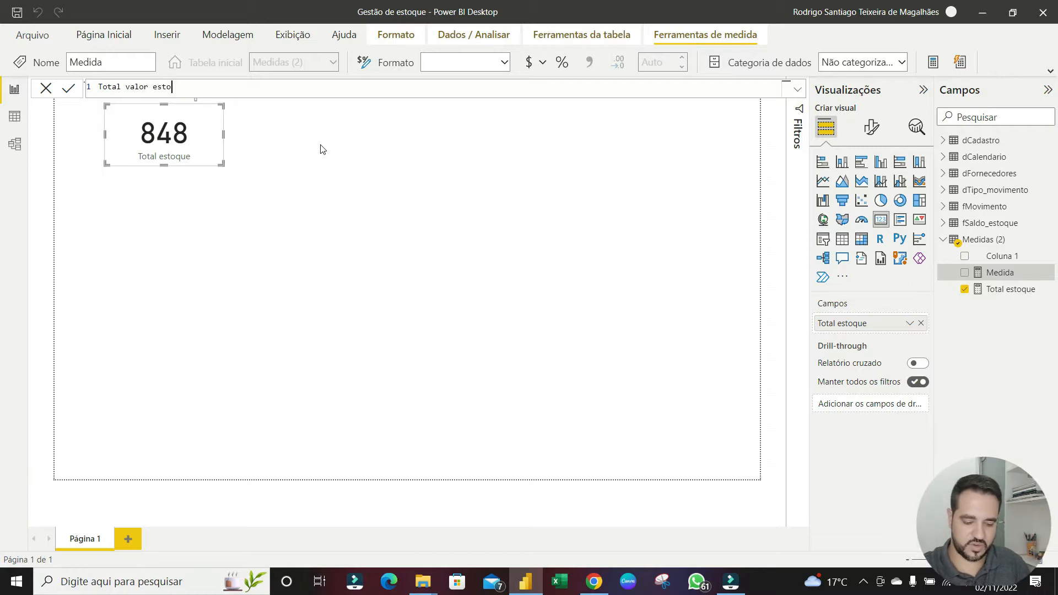
type("que =")
key("shift+Return")
key("shift+Return")
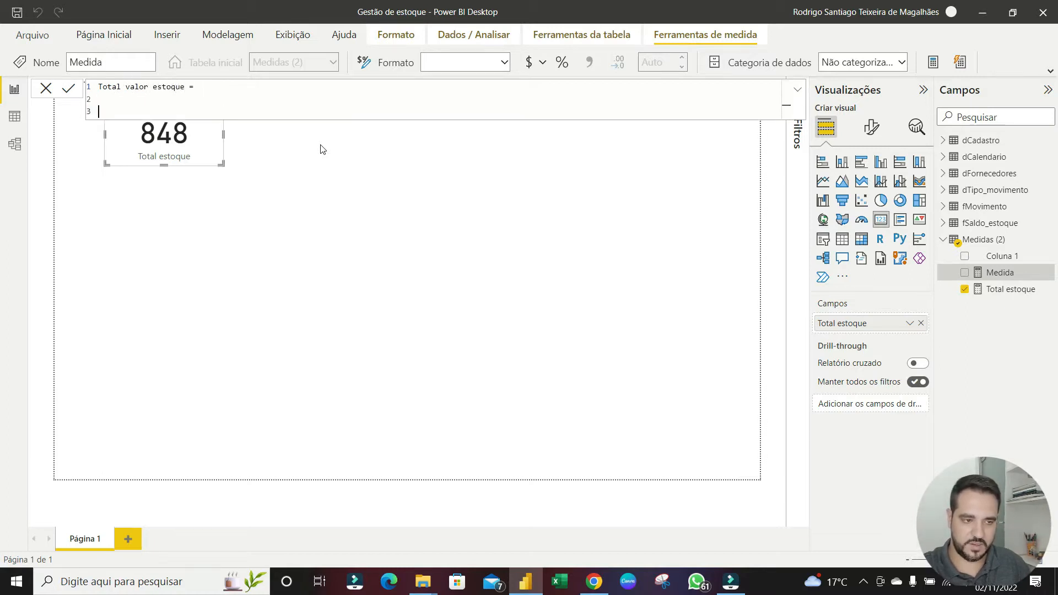
Define the Total valor estoque measure as SUM(fSaldo_estoque[Valor total]) and commit the formula
type("su")
key("Tab")
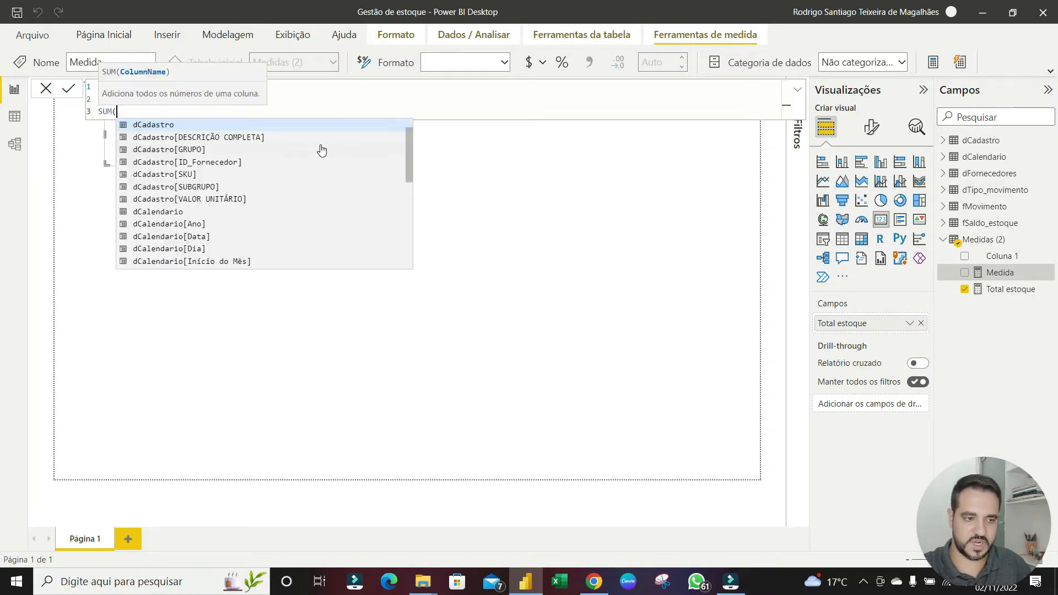
key("shift+Return")
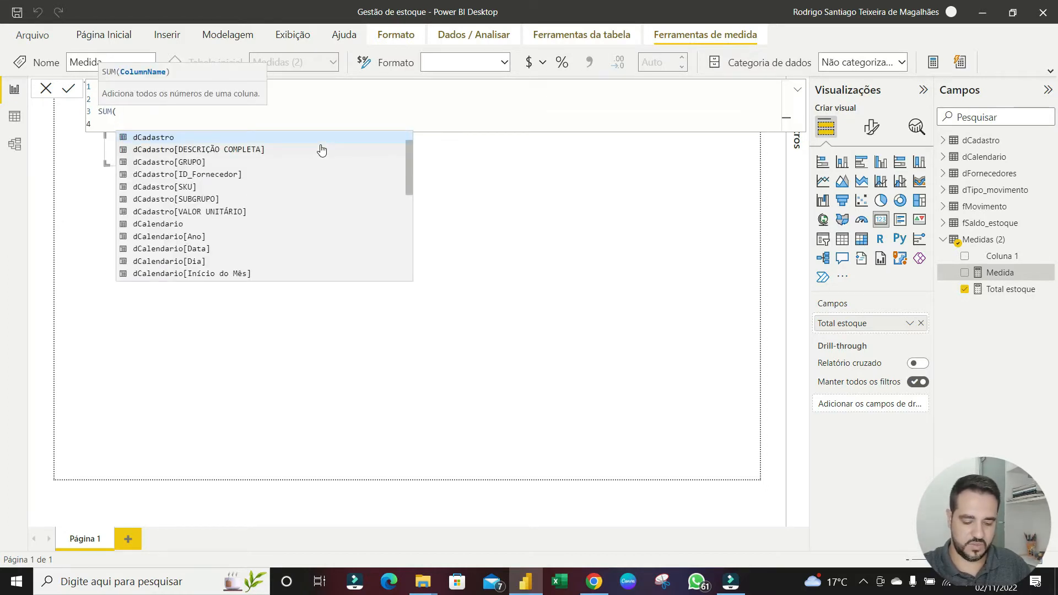
type("valo")
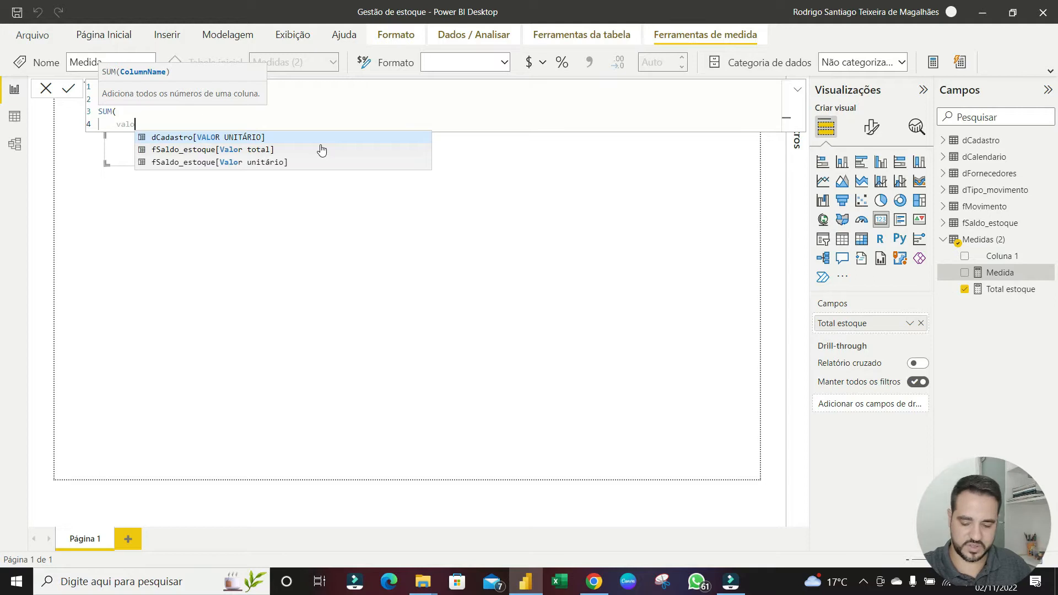
left_click(321, 150)
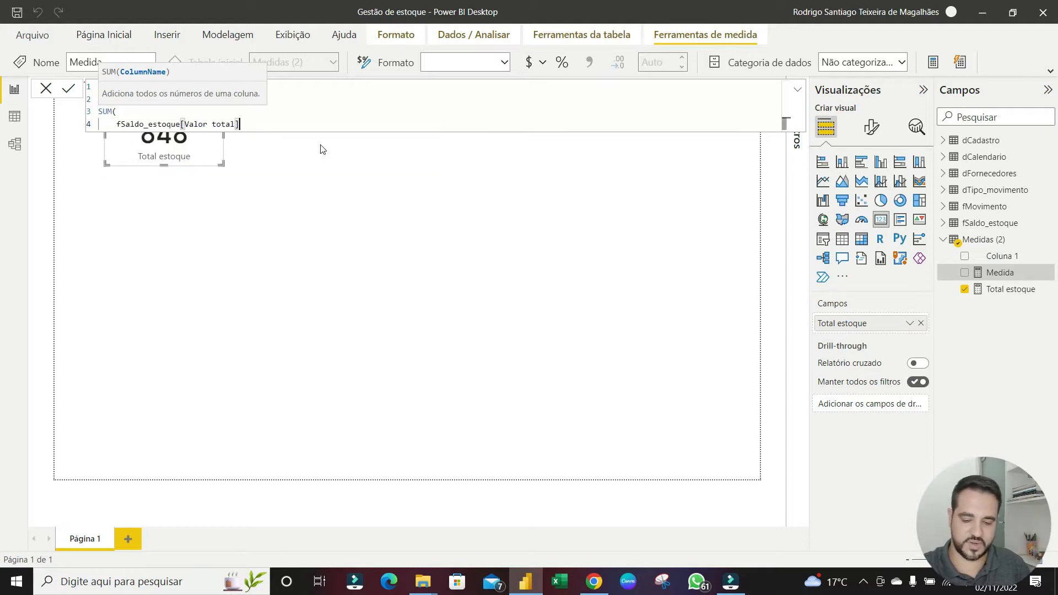
key("shift+Return")
type(")")
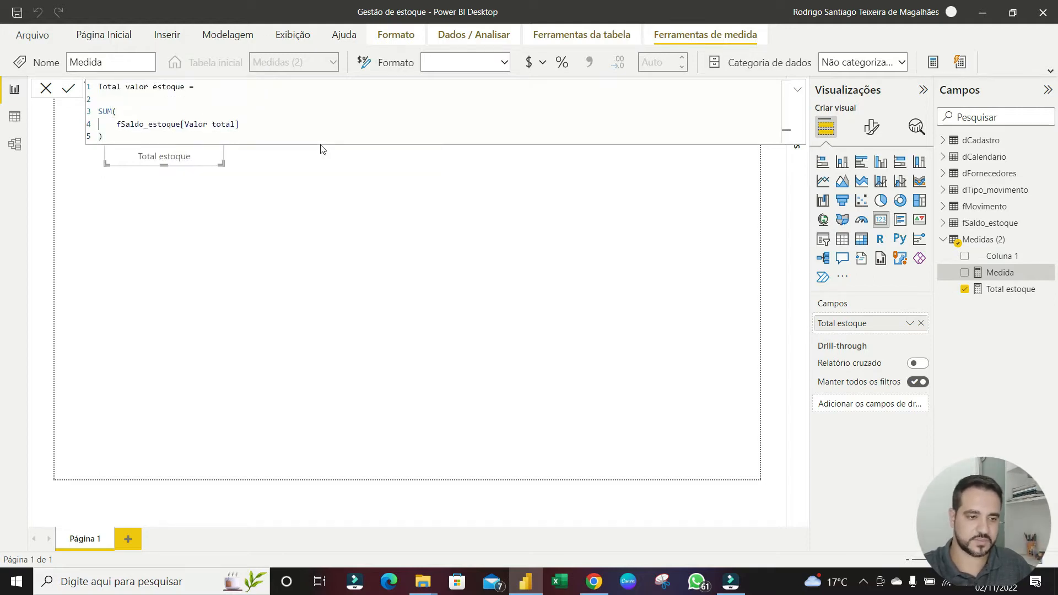
key("Return")
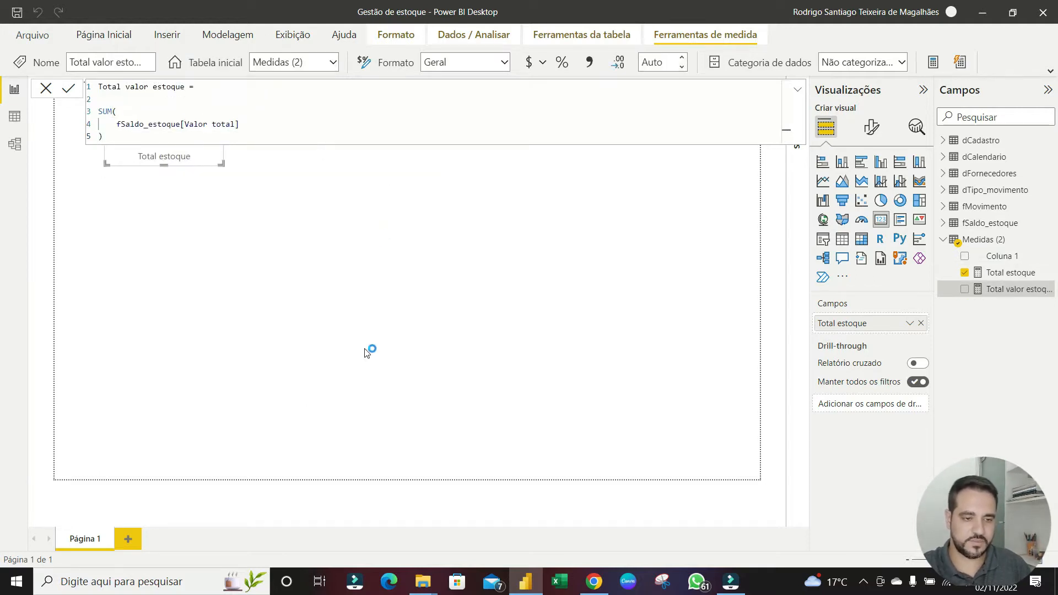
left_click(275, 274)
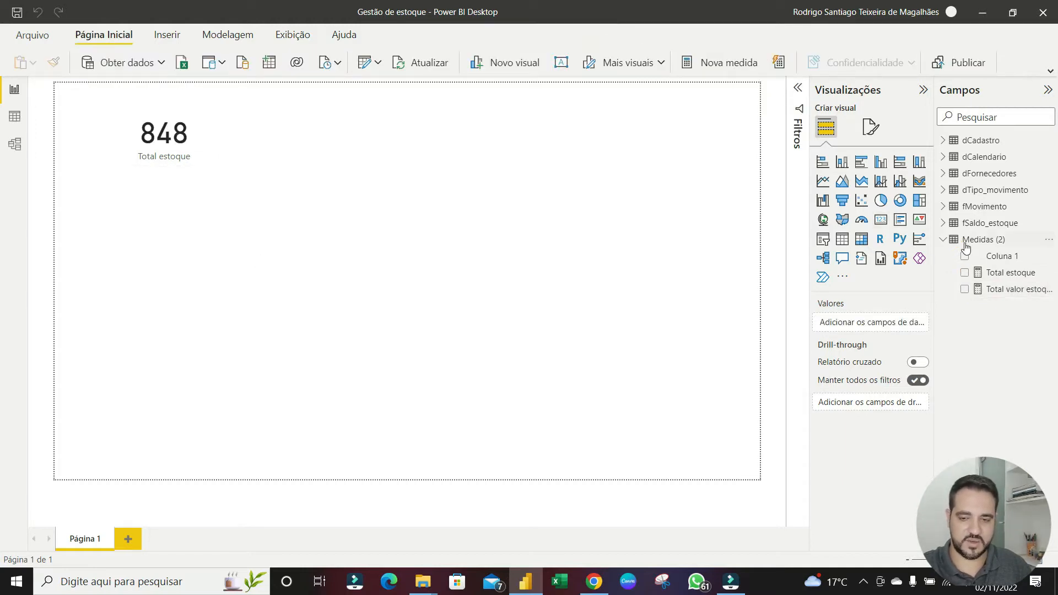
Duplicate the Total estoque card, place the copy just below the original, and replace its field with the Total valor estoque measure
left_click(206, 160)
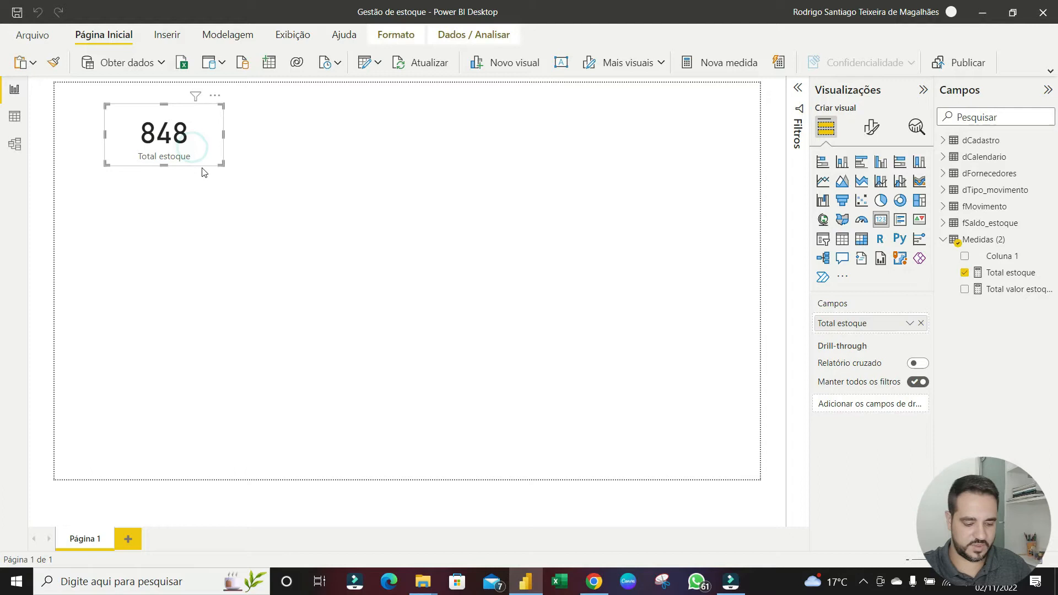
key("ctrl+c")
key("ctrl+v")
left_click_drag(165, 142, 169, 198)
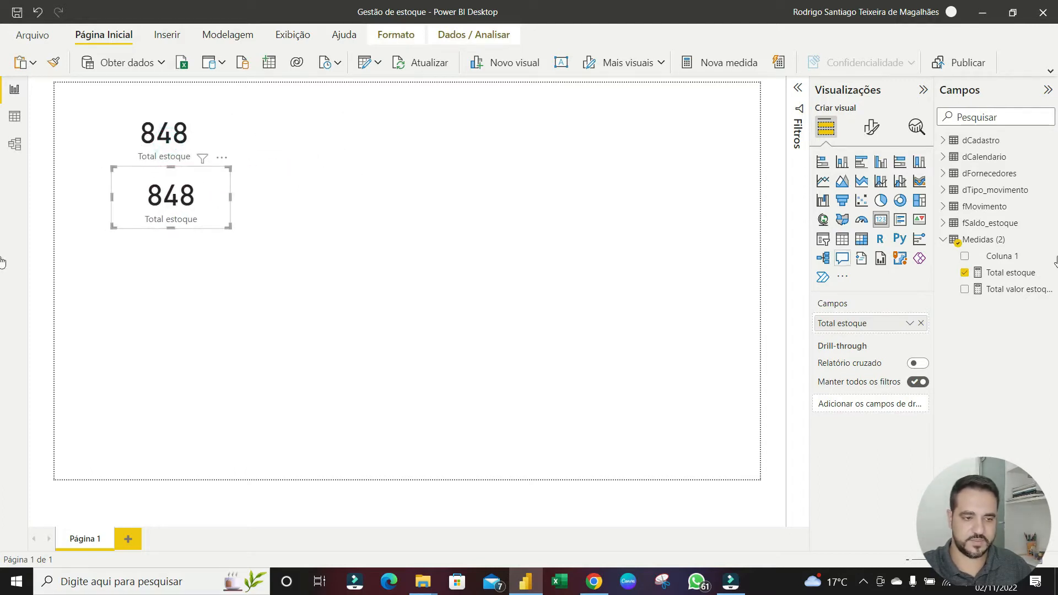
left_click_drag(1011, 290, 873, 331)
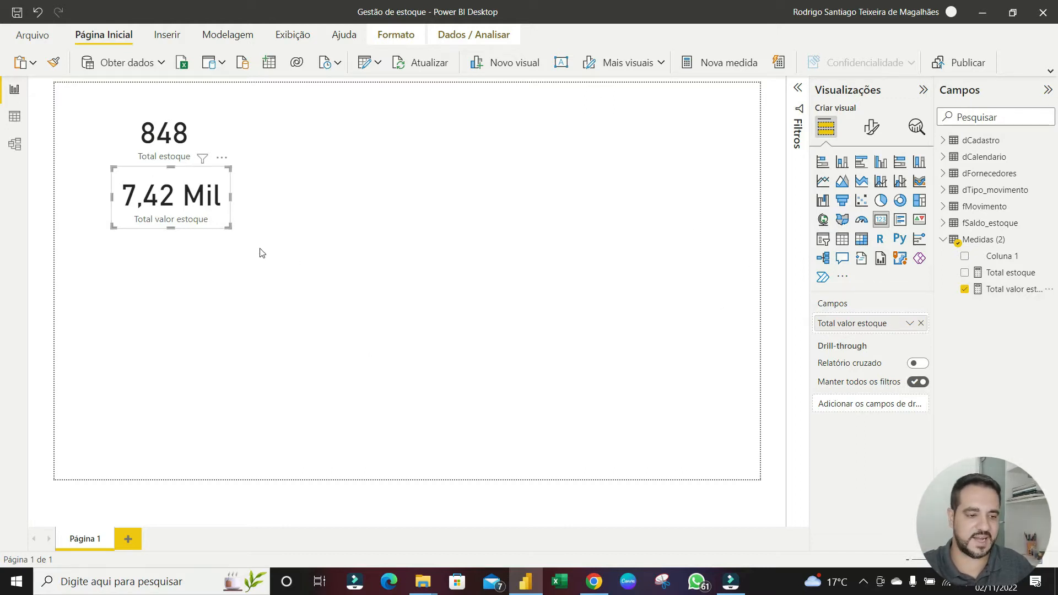
Format the Total valor estoque measure as currency using R$ Português (Brasil)
left_click(1002, 291)
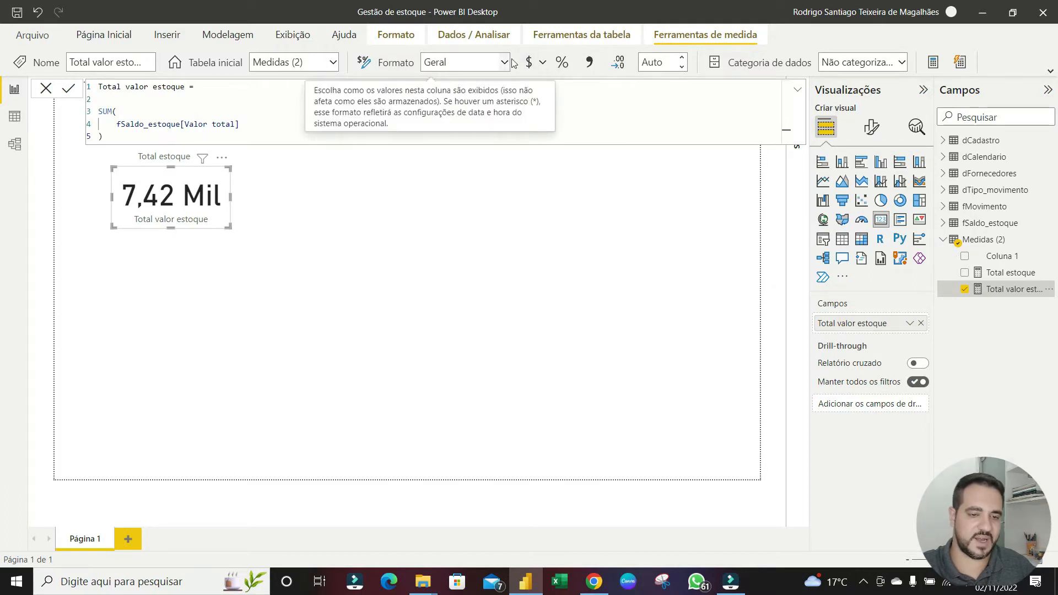
left_click(543, 63)
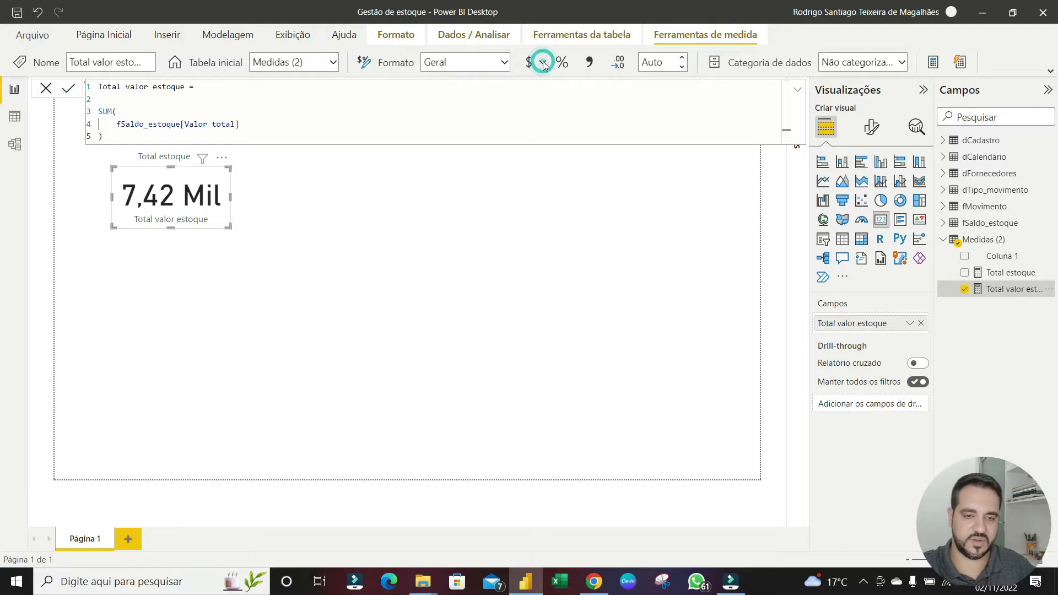
scroll(579, 303, "down", 15)
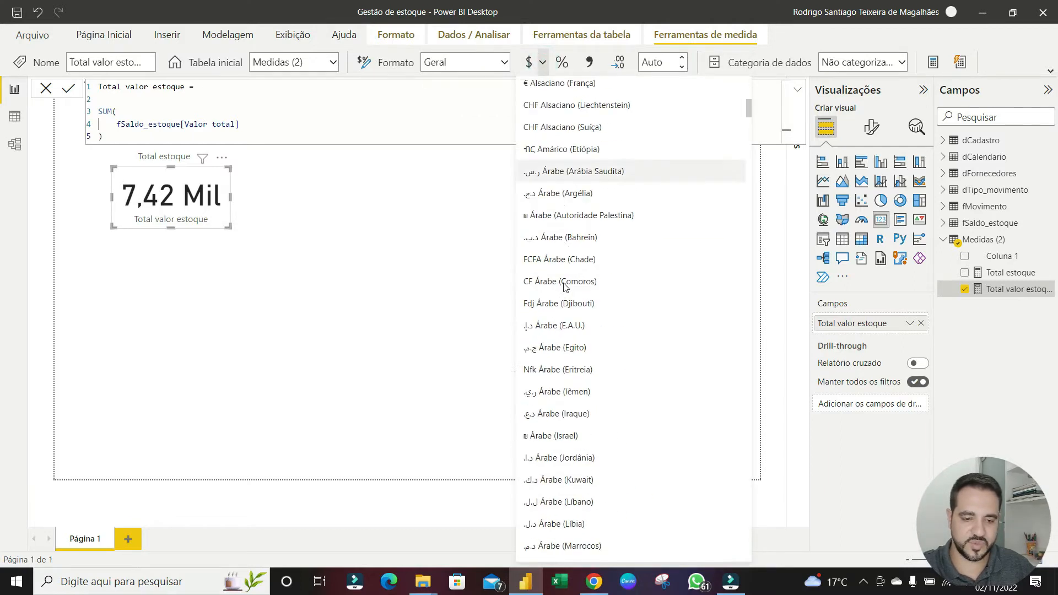
scroll(574, 325, "down", 15)
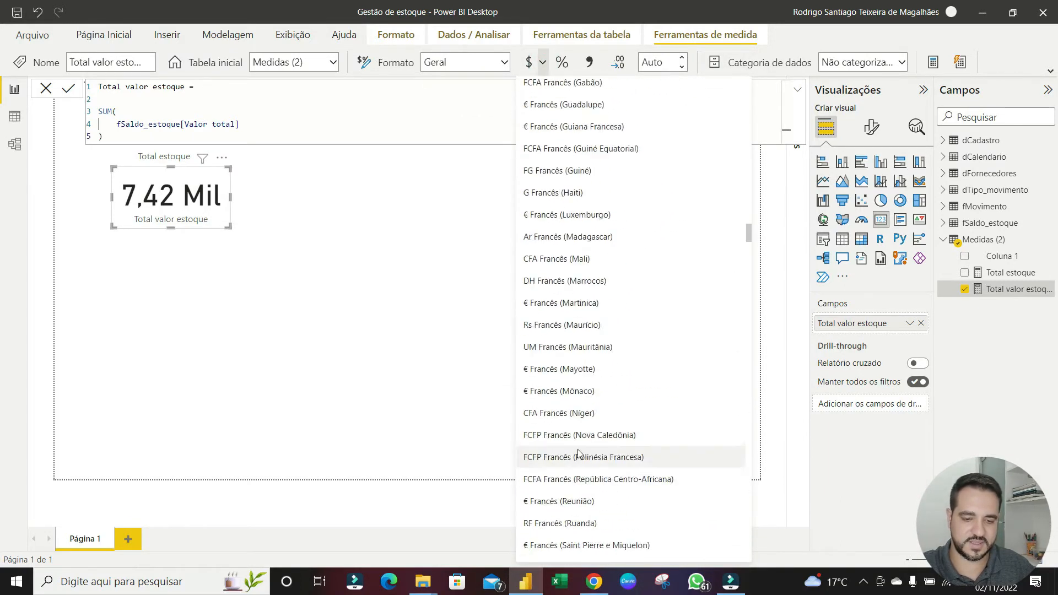
scroll(568, 385, "down", 15)
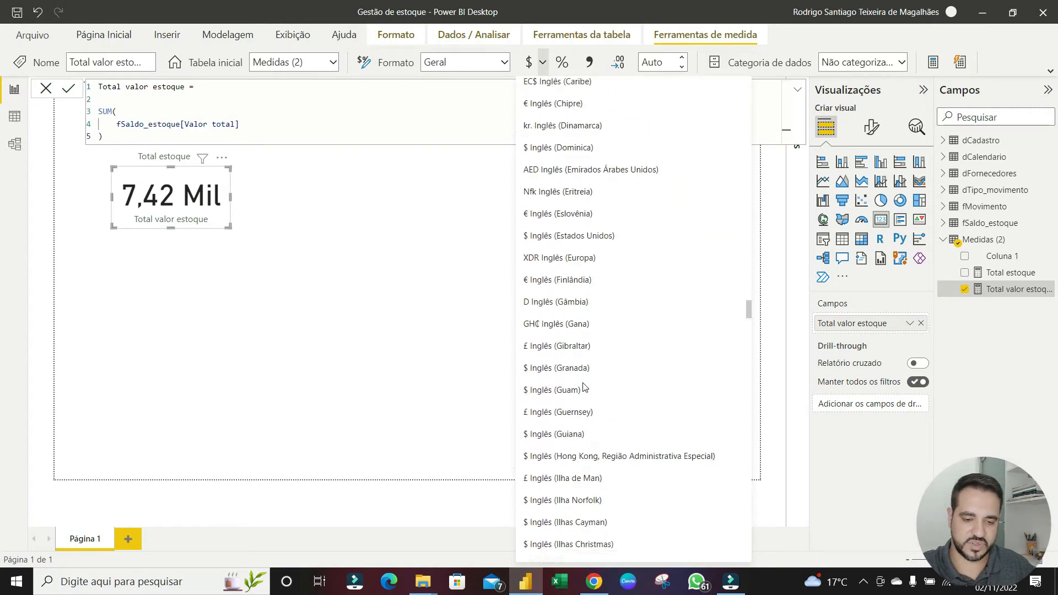
scroll(588, 389, "down", 15)
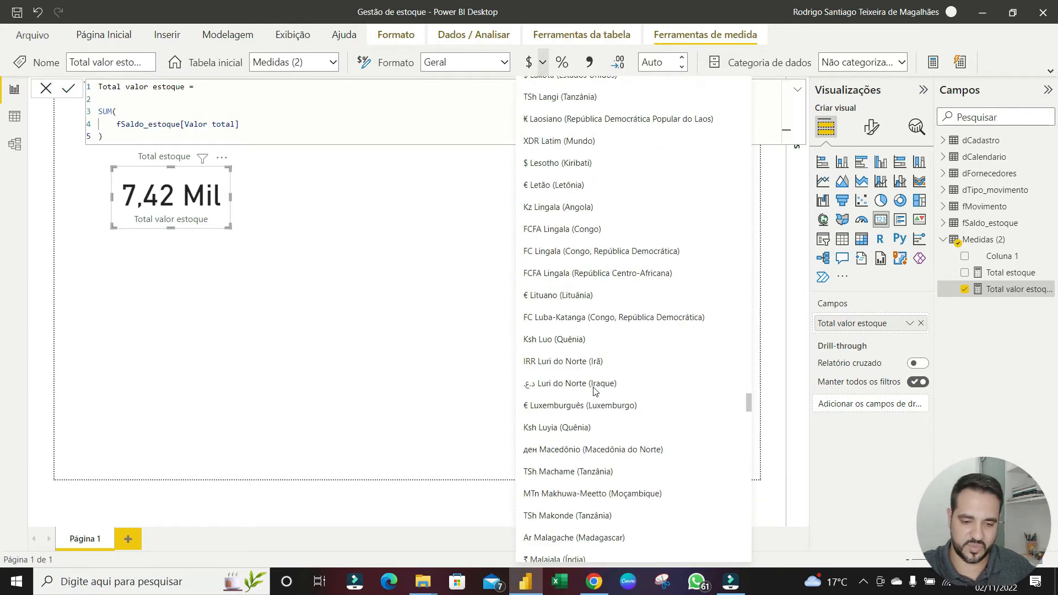
scroll(594, 391, "down", 15)
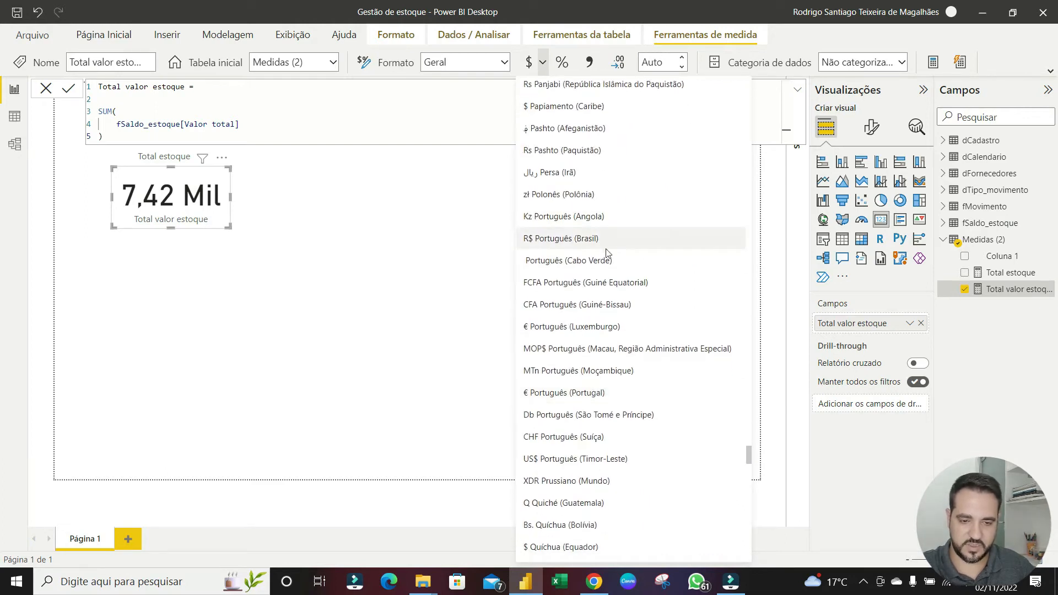
left_click(568, 238)
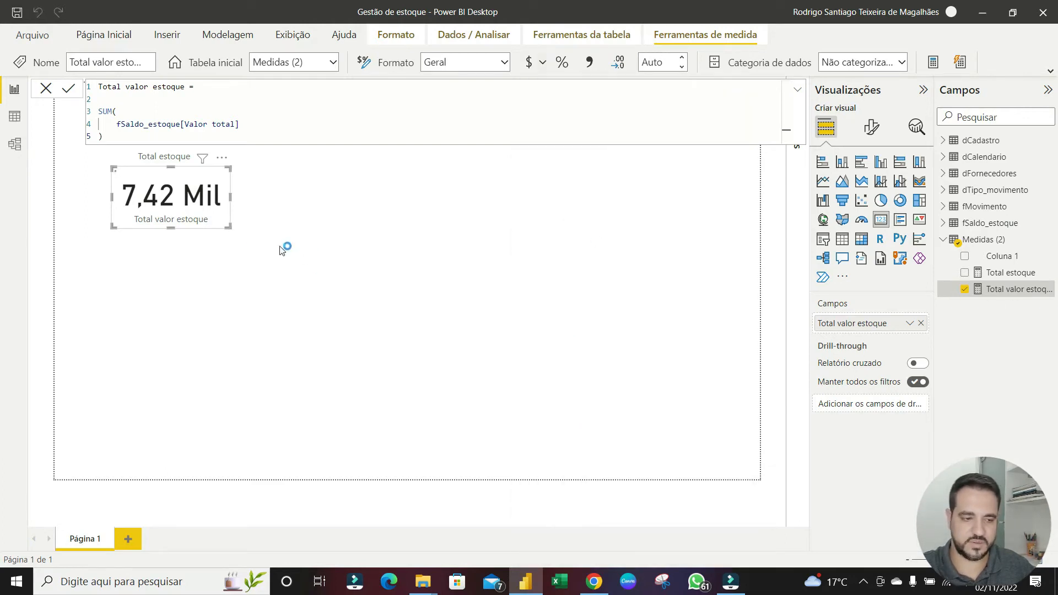
Widen the Total valor estoque card and arrange both cards side by side along the top of the report page
left_click_drag(230, 198, 248, 209)
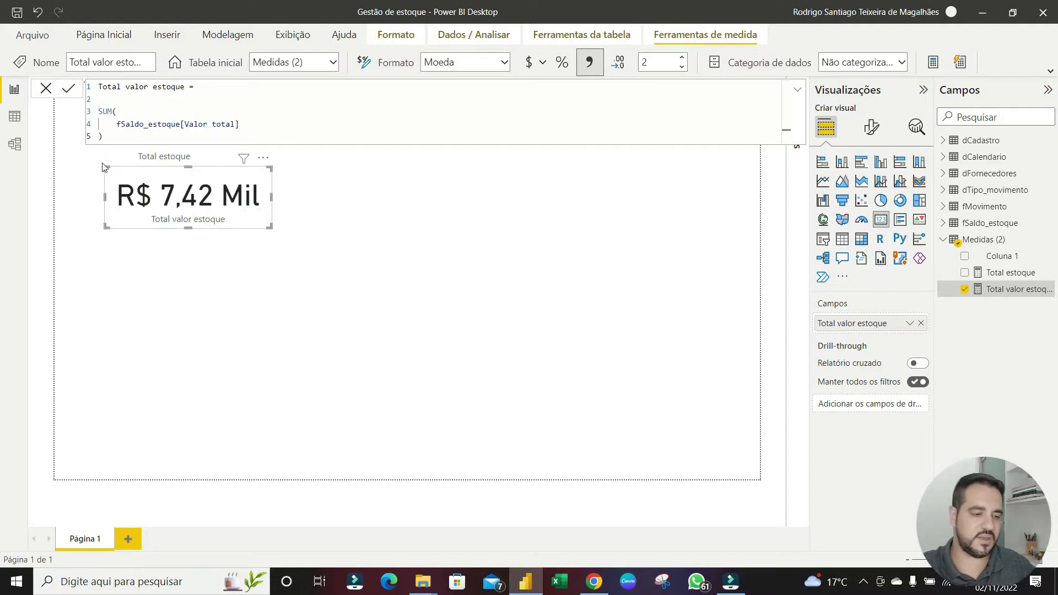
left_click(232, 281)
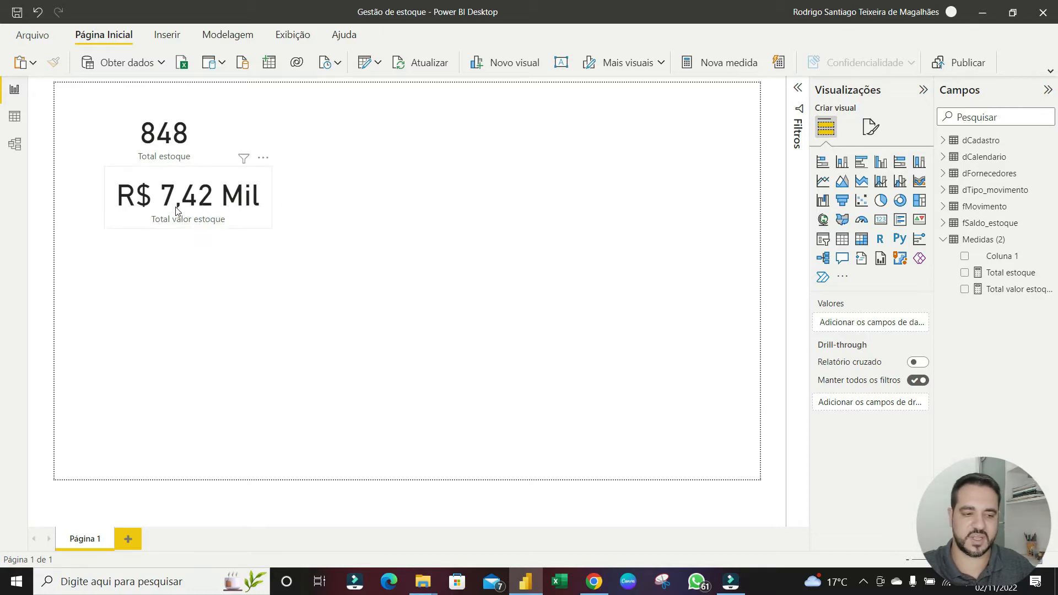
left_click_drag(189, 214, 300, 149)
left_click_drag(177, 134, 153, 134)
left_click_drag(264, 131, 241, 133)
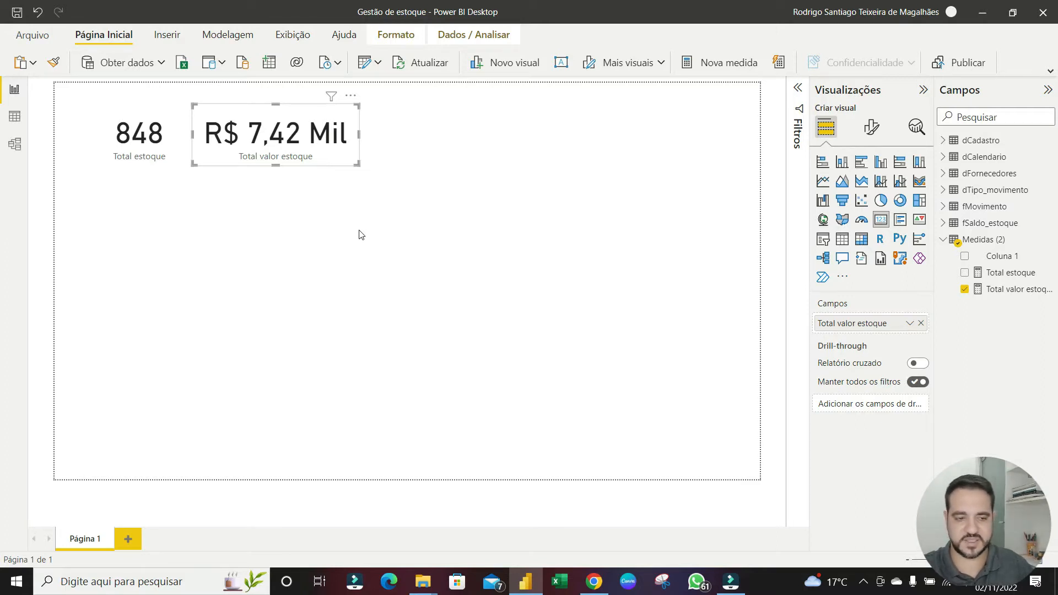
left_click(297, 304)
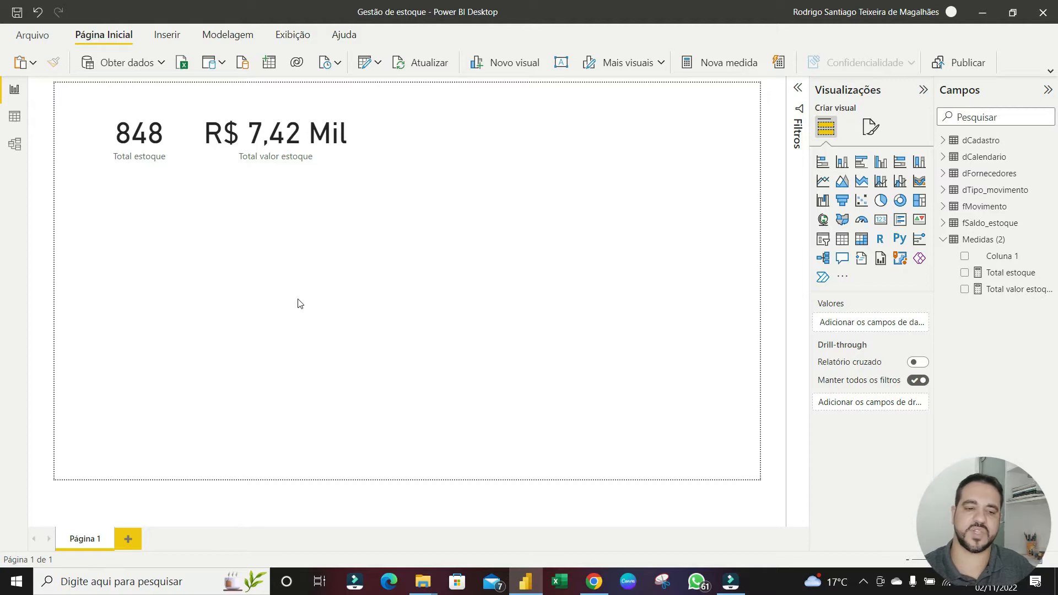
left_click(413, 261)
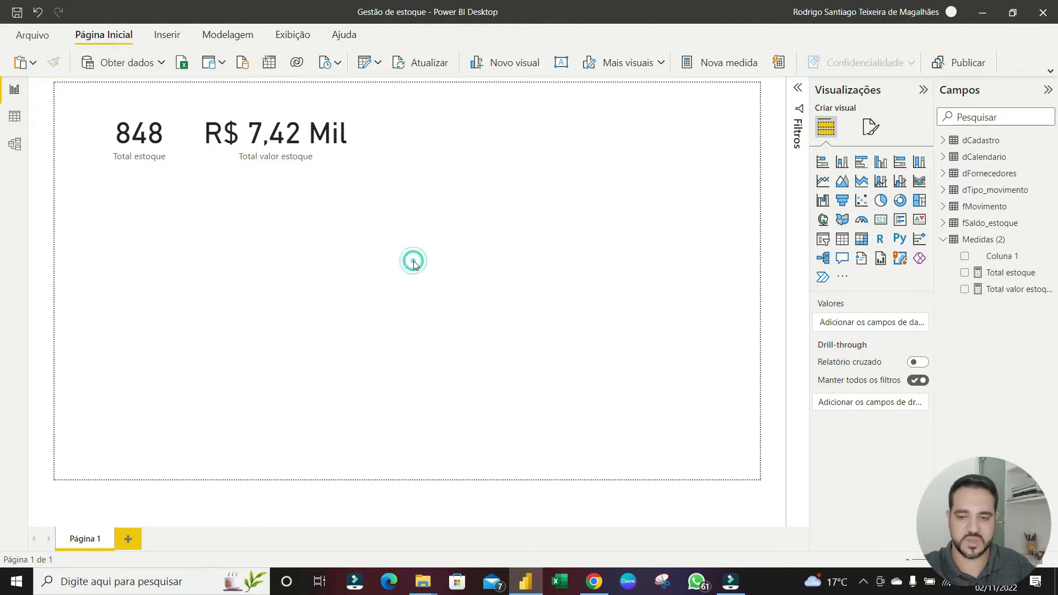
Add a table visual and size it to fill the area of the report page below the two cards
left_click(843, 241)
left_click_drag(116, 242, 120, 215)
left_click_drag(196, 263, 357, 471)
left_click_drag(262, 423, 250, 431)
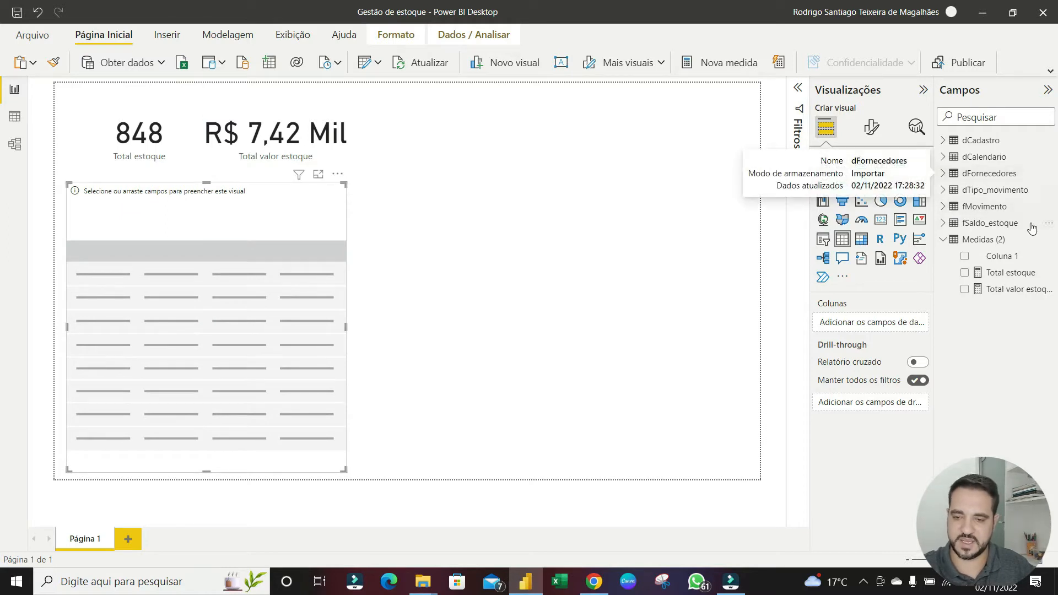
Fill the table visual with the DESCRIÇÃO COMPLETA field from dCadastro and look through the listed items
left_click(943, 140)
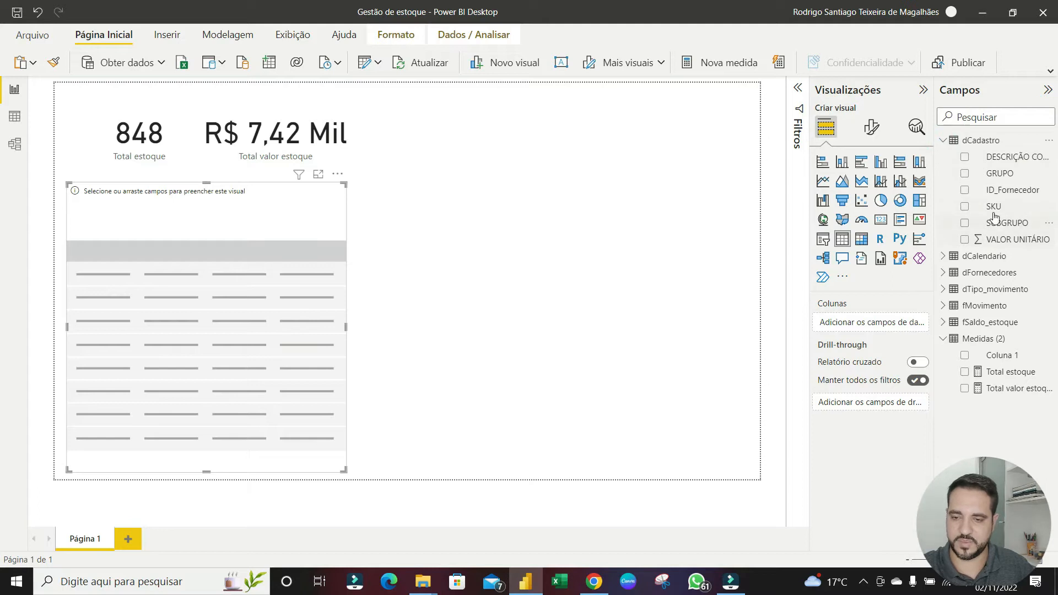
left_click_drag(1009, 159, 141, 264)
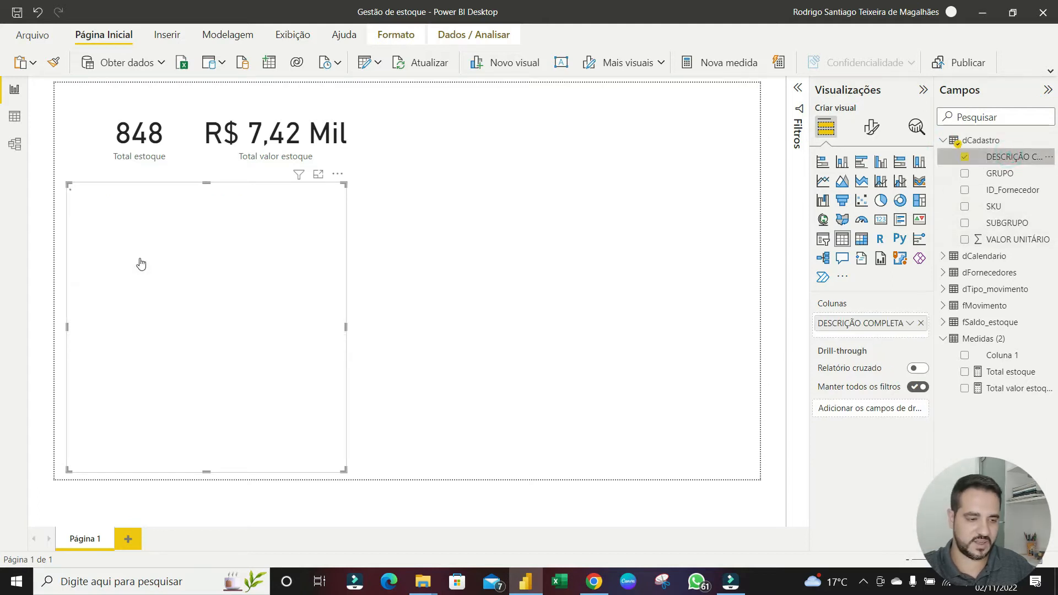
scroll(176, 312, "down", 10)
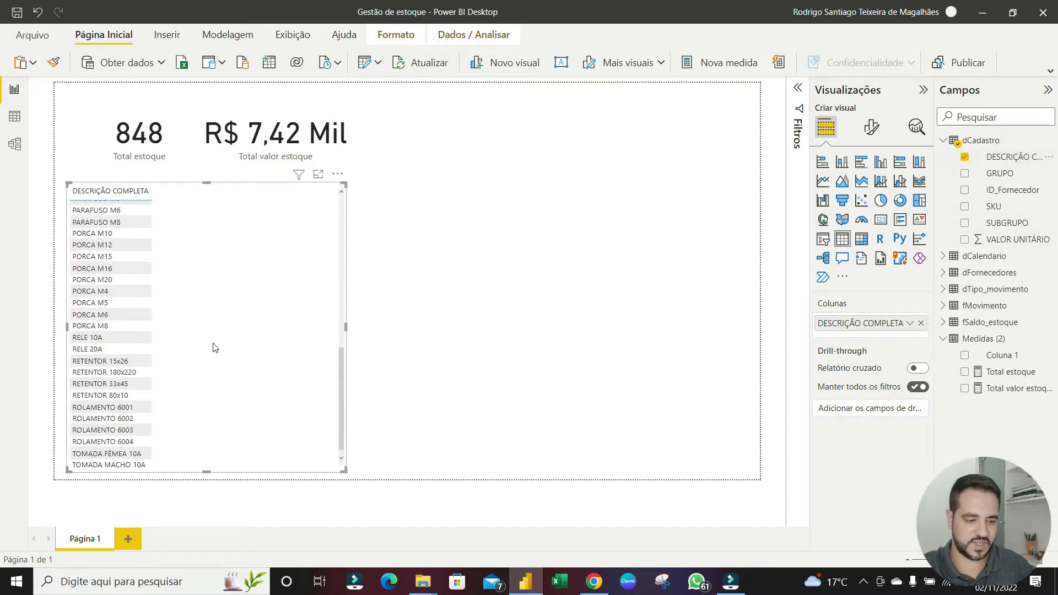
scroll(235, 347, "up", 10)
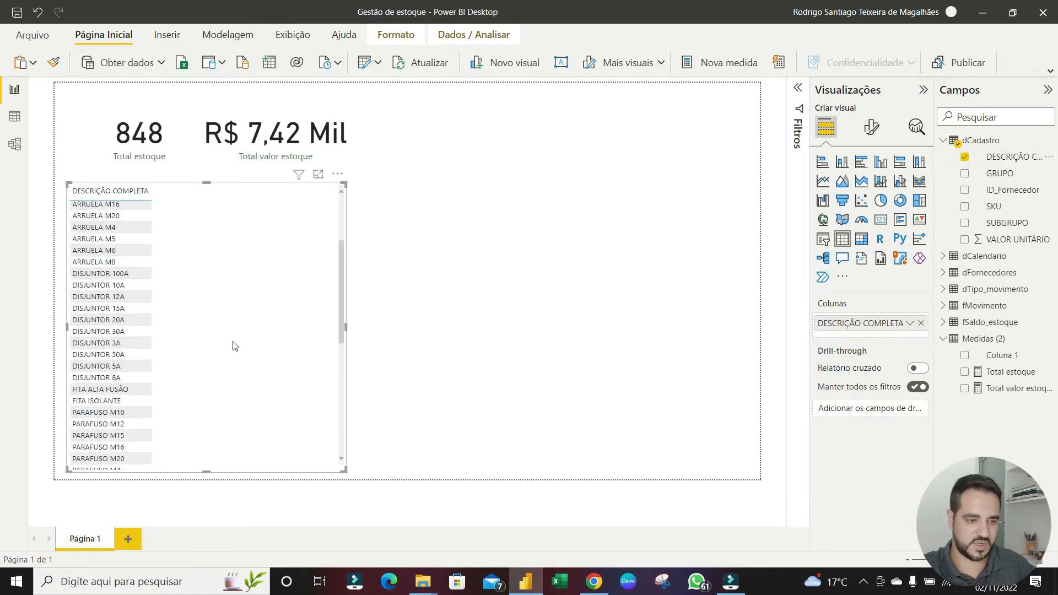
Display the dCadastro table's records in the data view to examine the registered items
left_click(15, 116)
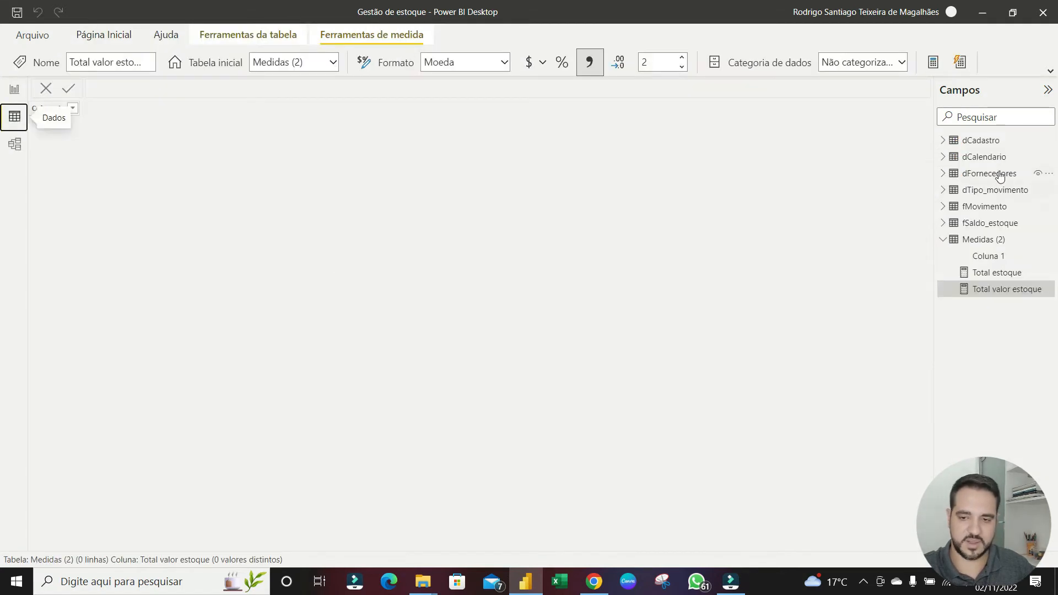
left_click(981, 140)
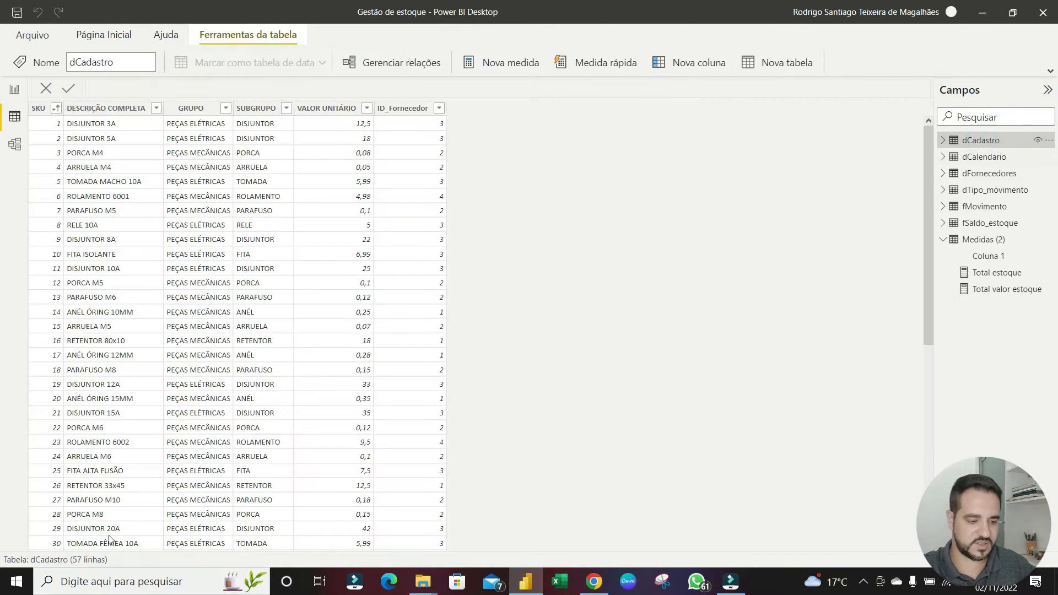
Look through the registered items in dCadastro and return to the report page with the item table
scroll(143, 447, "down", 8)
scroll(154, 444, "up", 8)
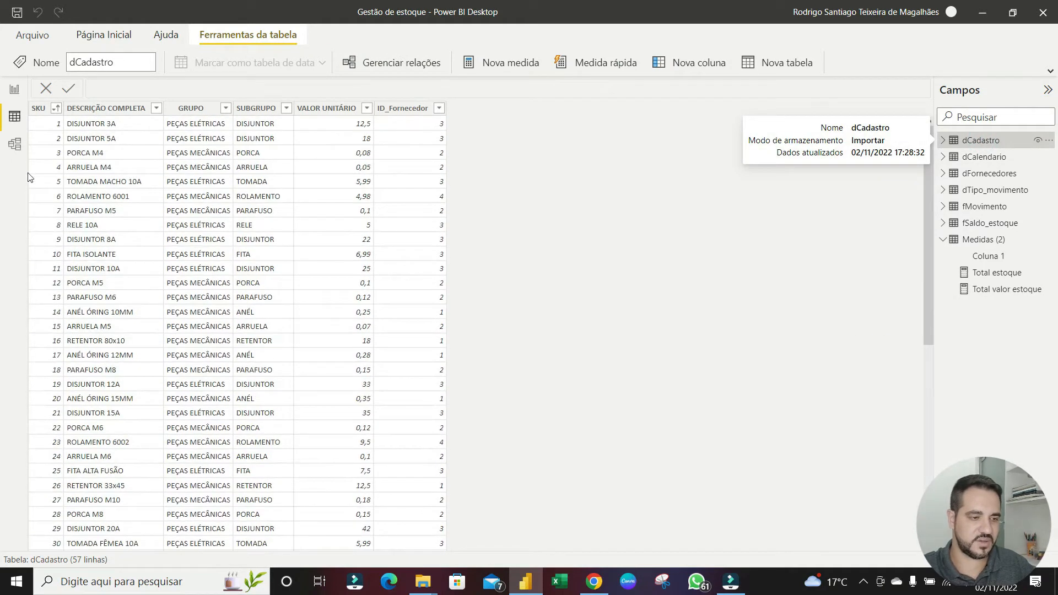
left_click(15, 90)
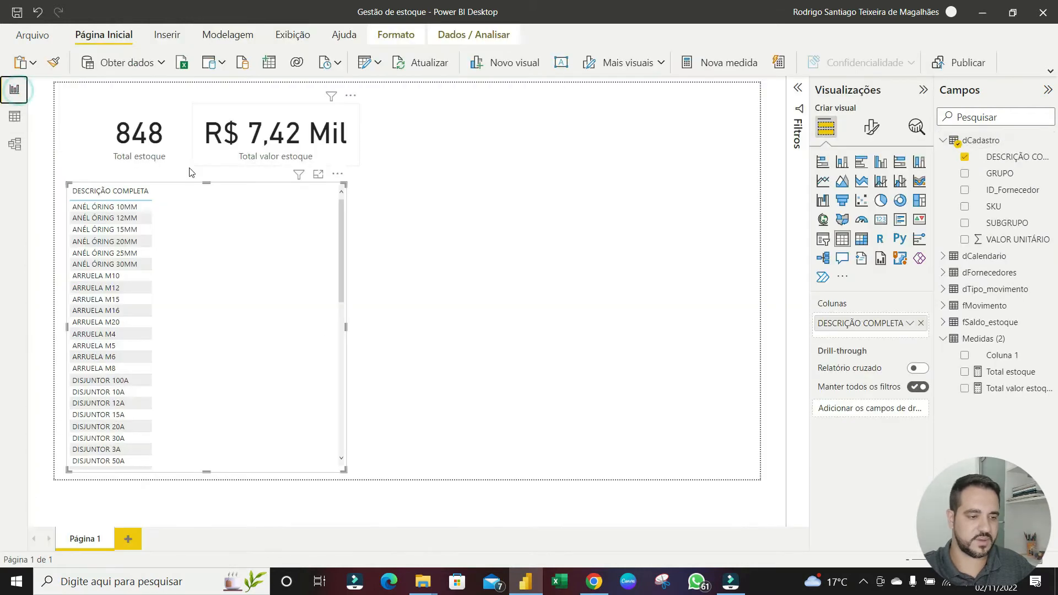
scroll(162, 240, "down", 5)
scroll(160, 242, "up", 5)
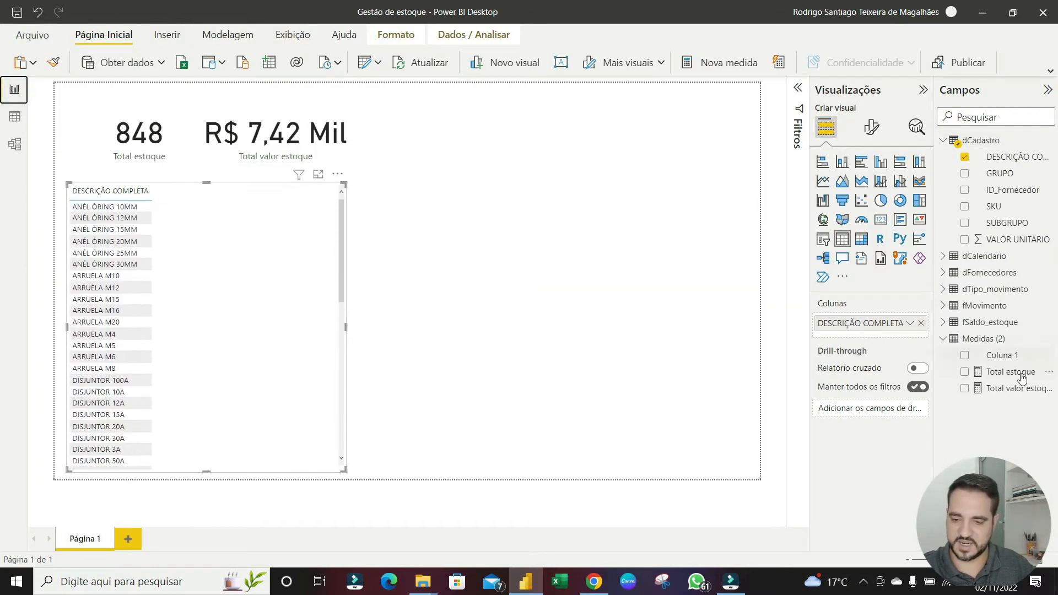
Add the Total estoque and Total valor estoque measures to the item table and narrow the visual around its three columns
left_click_drag(992, 374, 259, 281)
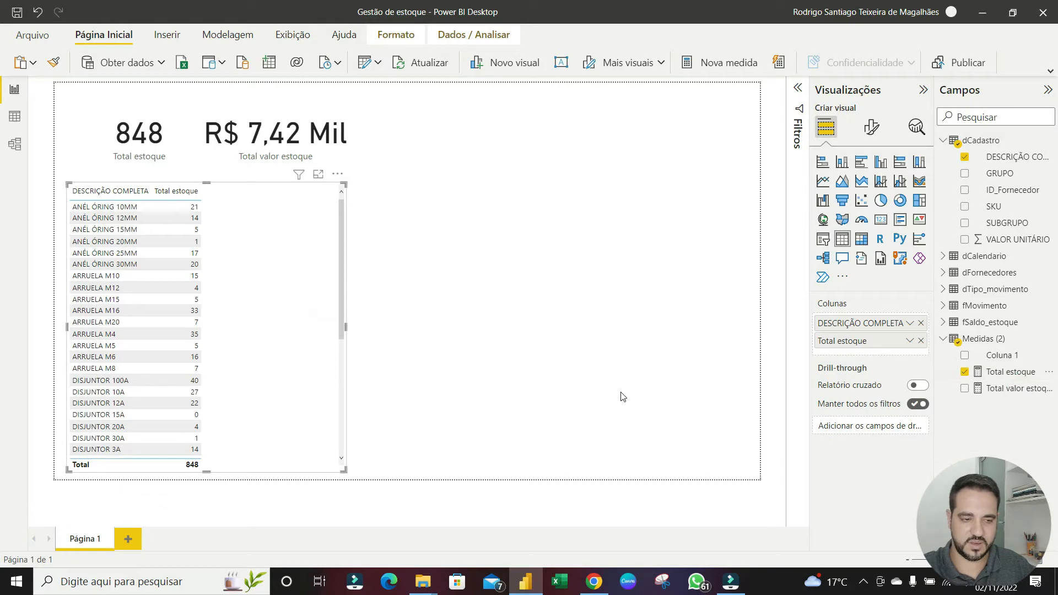
left_click_drag(1025, 396, 285, 312)
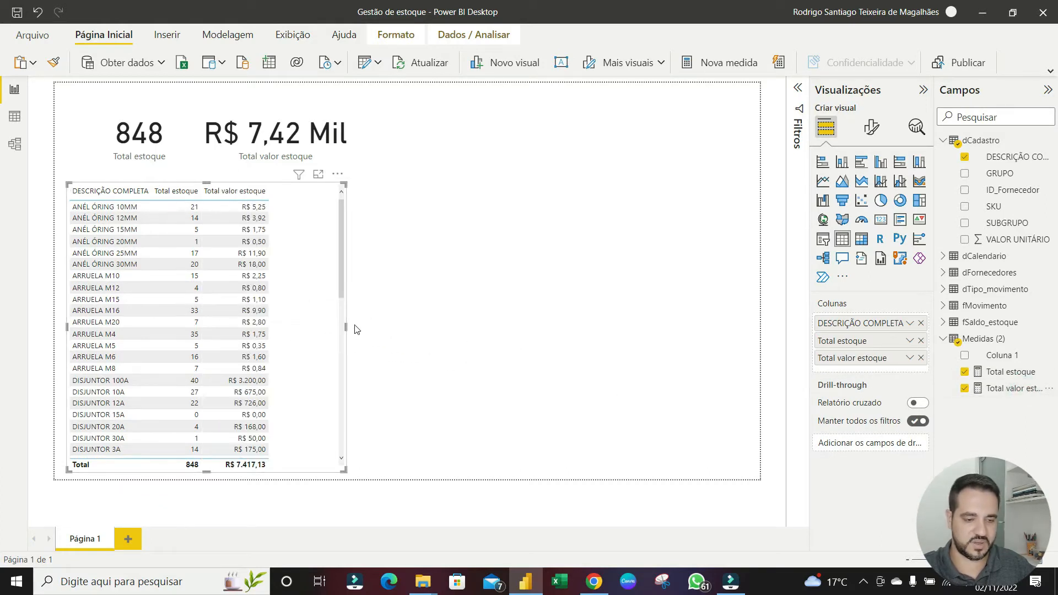
left_click_drag(344, 330, 367, 330)
scroll(298, 337, "down", 15)
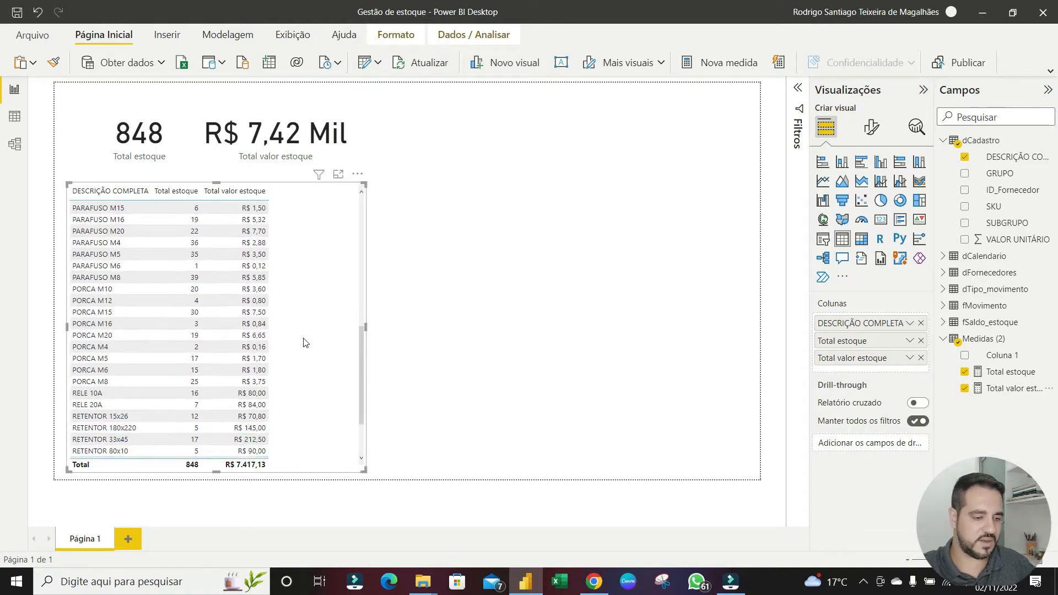
scroll(303, 339, "up", 15)
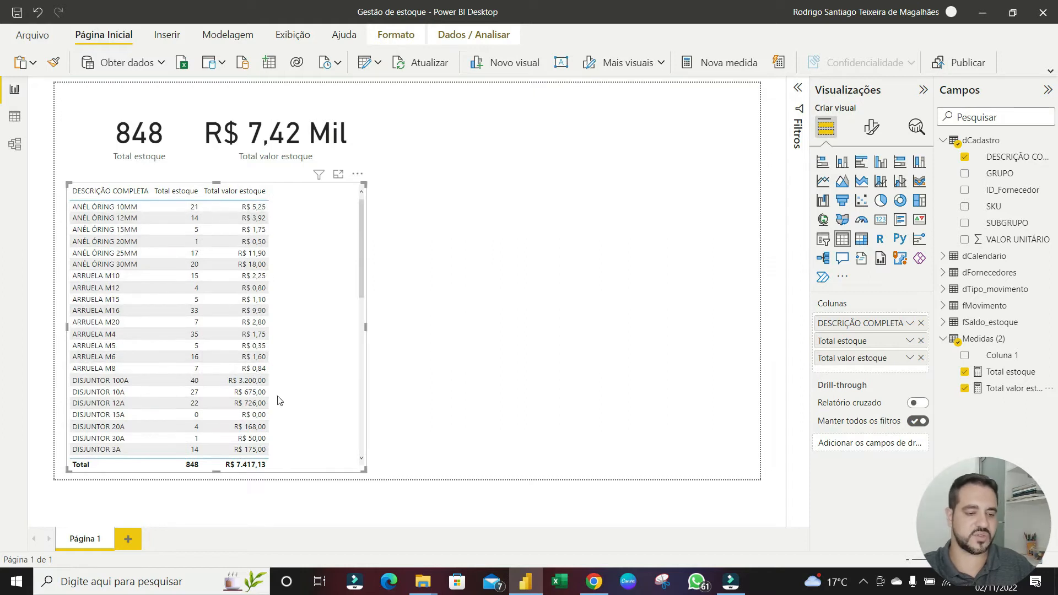
scroll(309, 372, "down", 5)
scroll(314, 366, "up", 5)
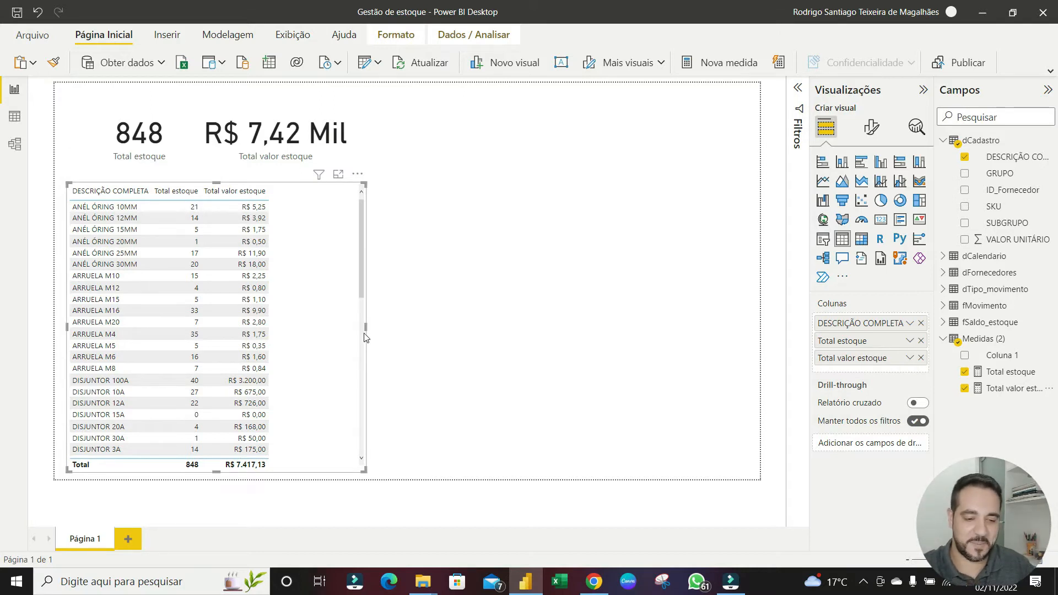
left_click_drag(363, 333, 318, 328)
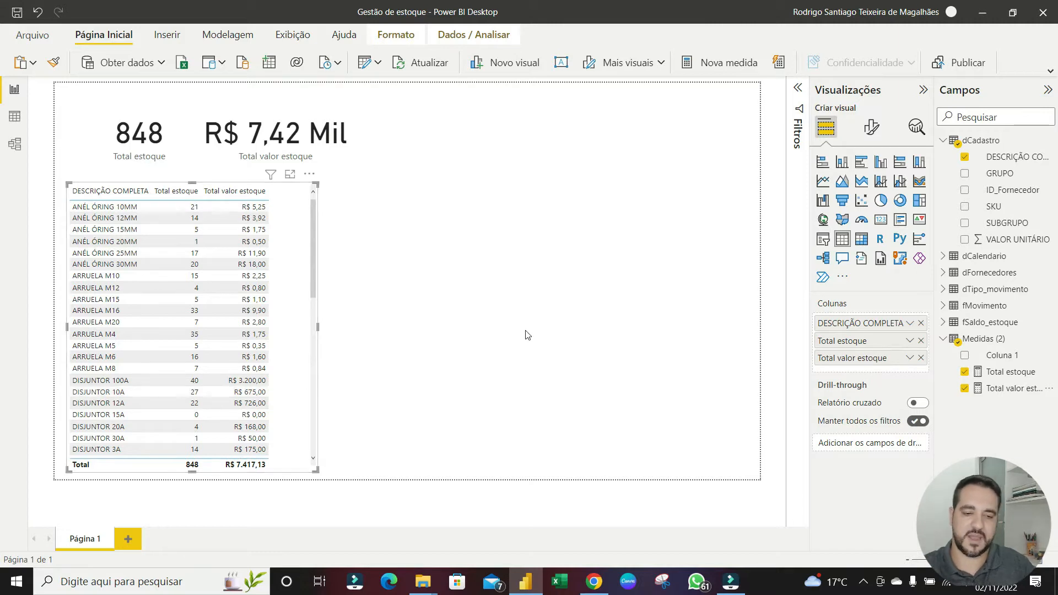
left_click(508, 313)
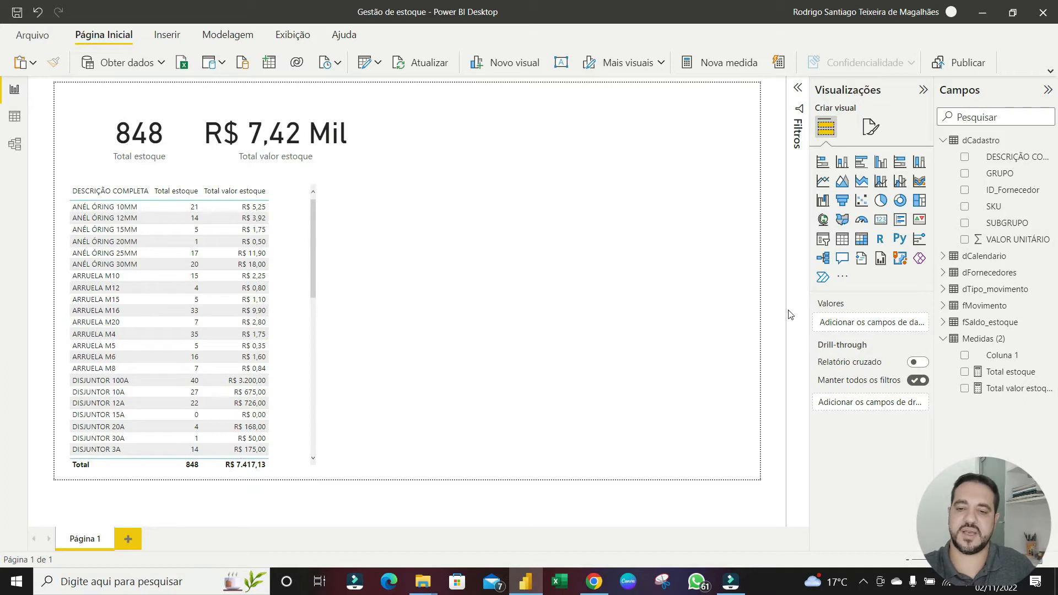
left_click(943, 140)
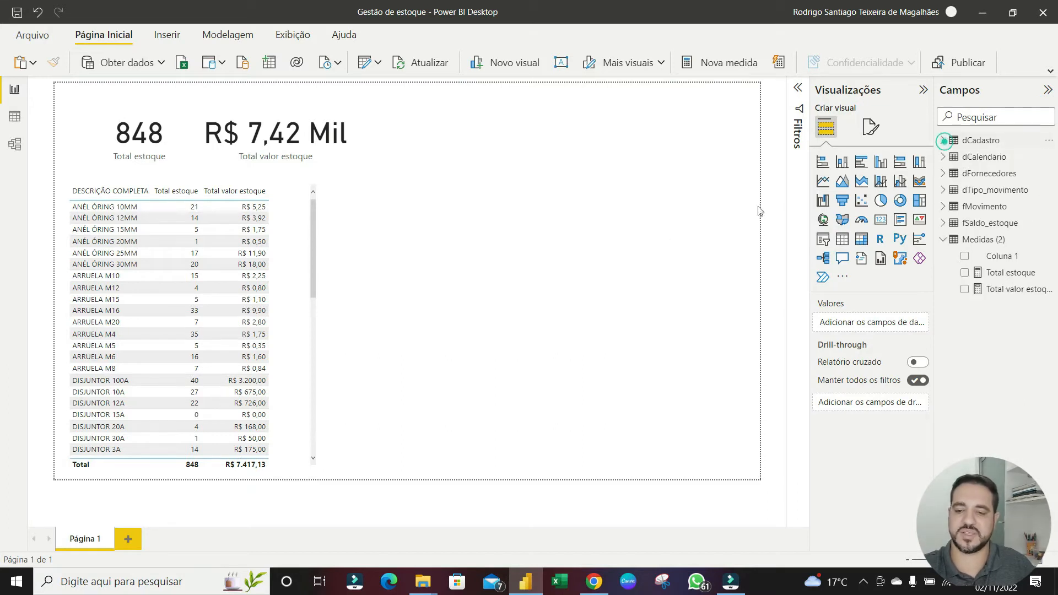
left_click(944, 240)
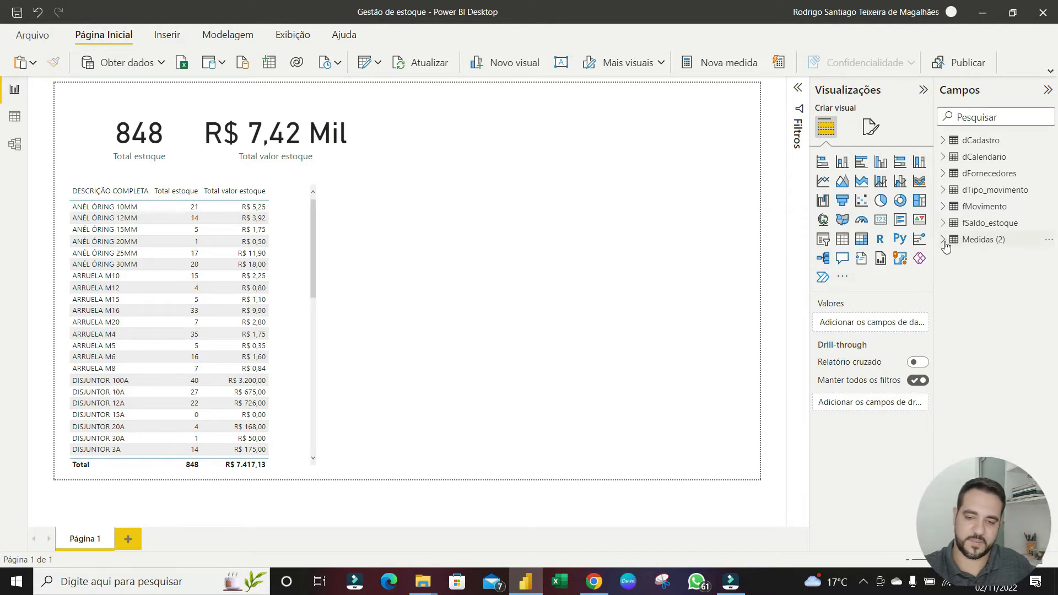
left_click(944, 240)
right_click(996, 278)
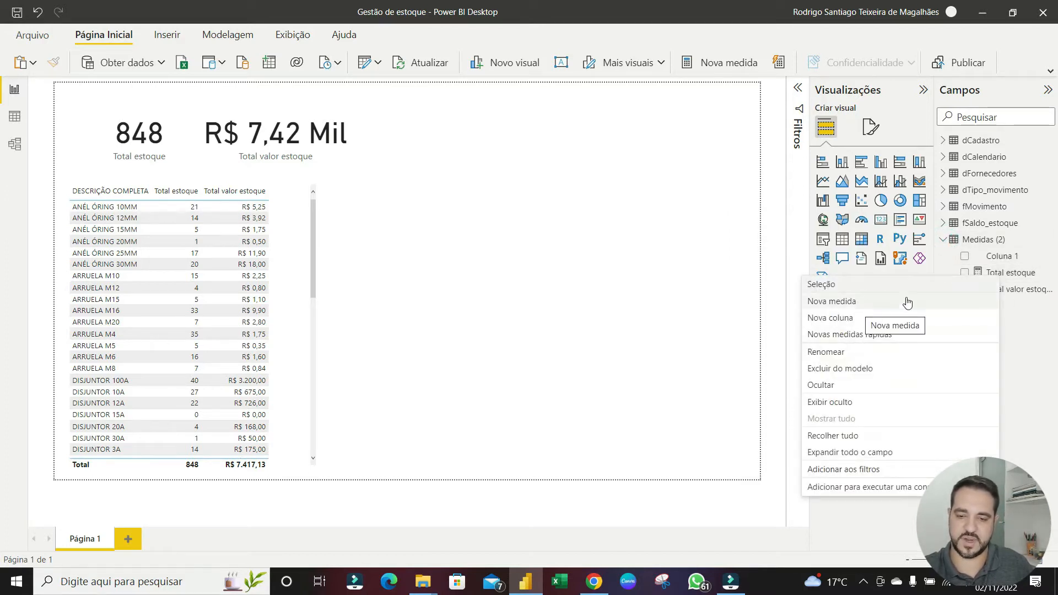
left_click(859, 310)
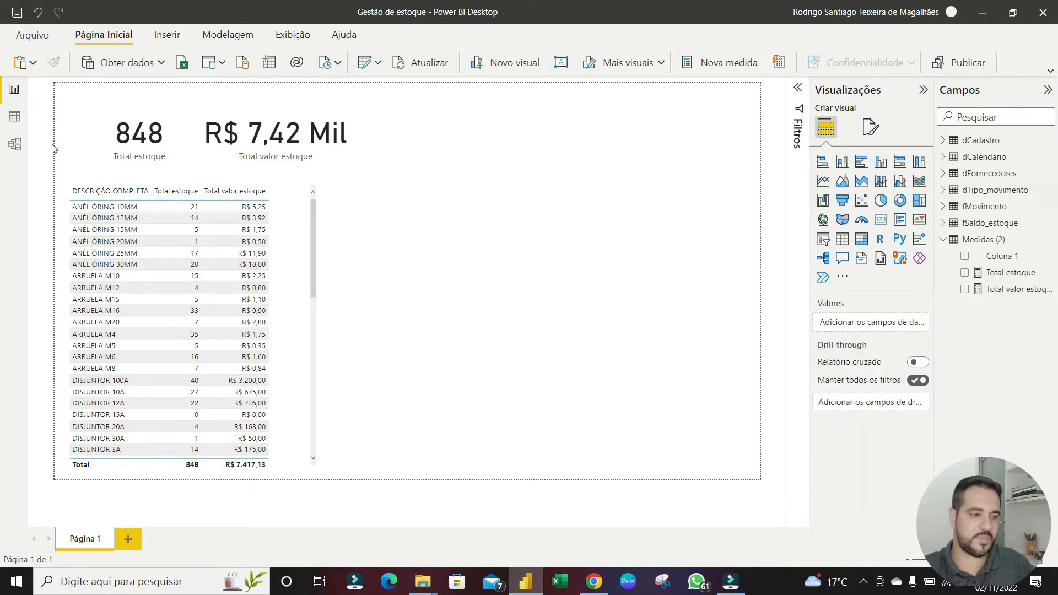
Display the fMovimento records in the data view and examine the movement dates from first to last
left_click(14, 116)
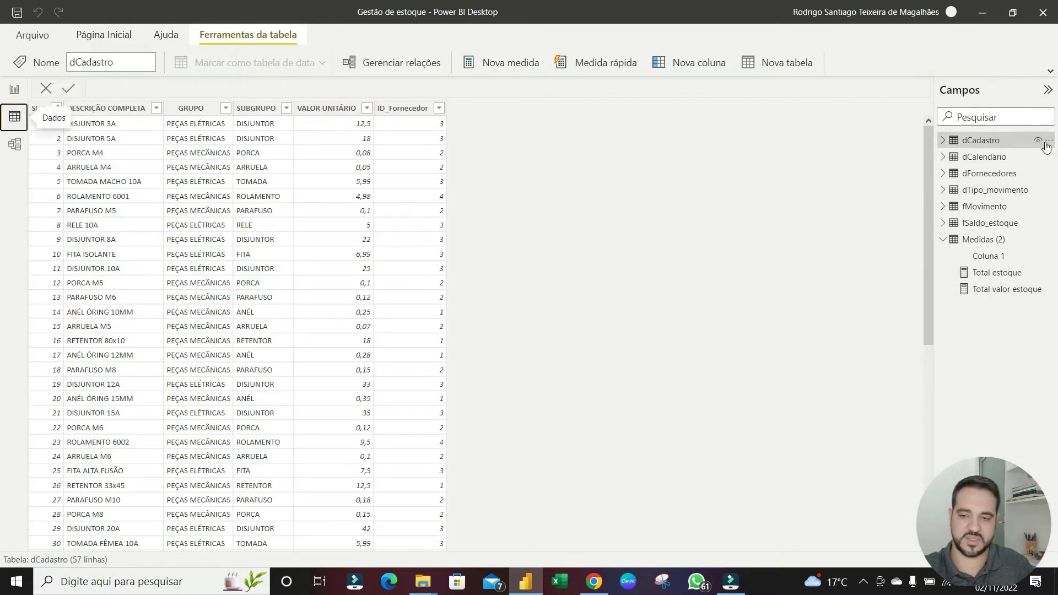
left_click(987, 207)
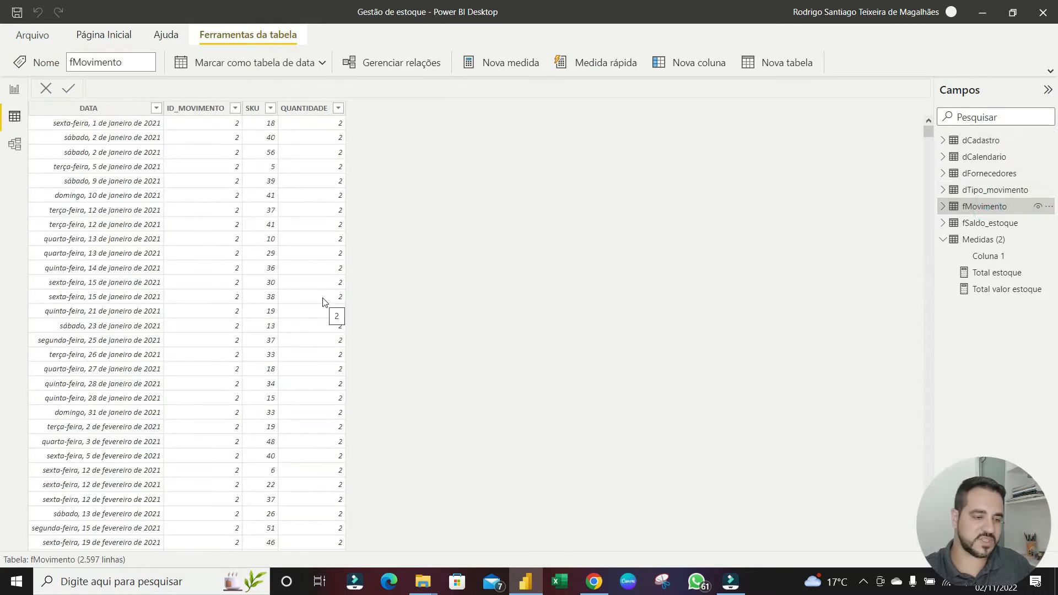
scroll(82, 243, "down", 11)
scroll(90, 246, "up", 11)
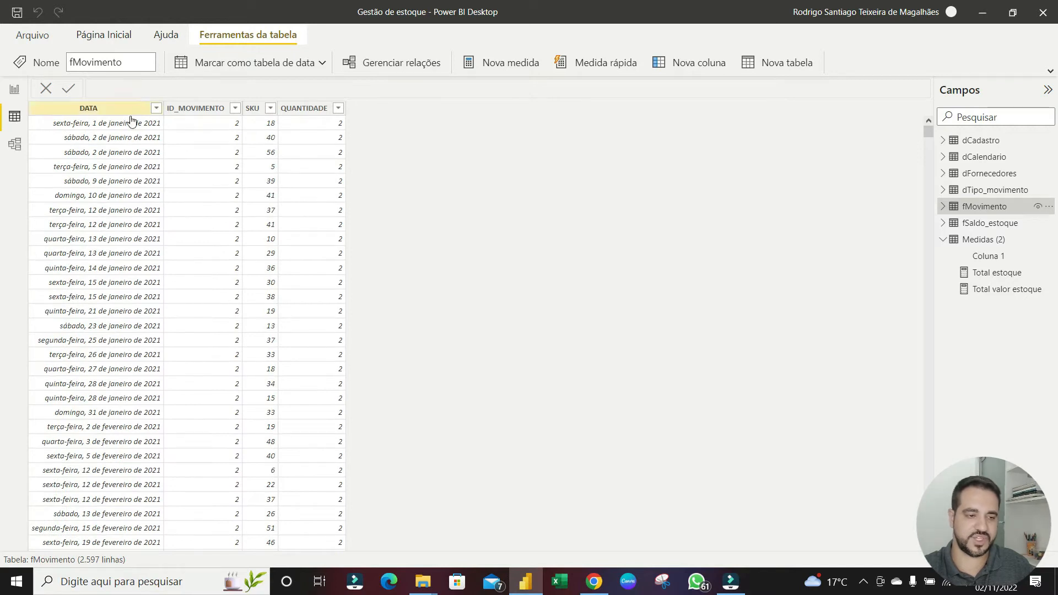
scroll(119, 182, "down", 20)
scroll(123, 199, "up", 12)
left_click_drag(930, 139, 914, 439)
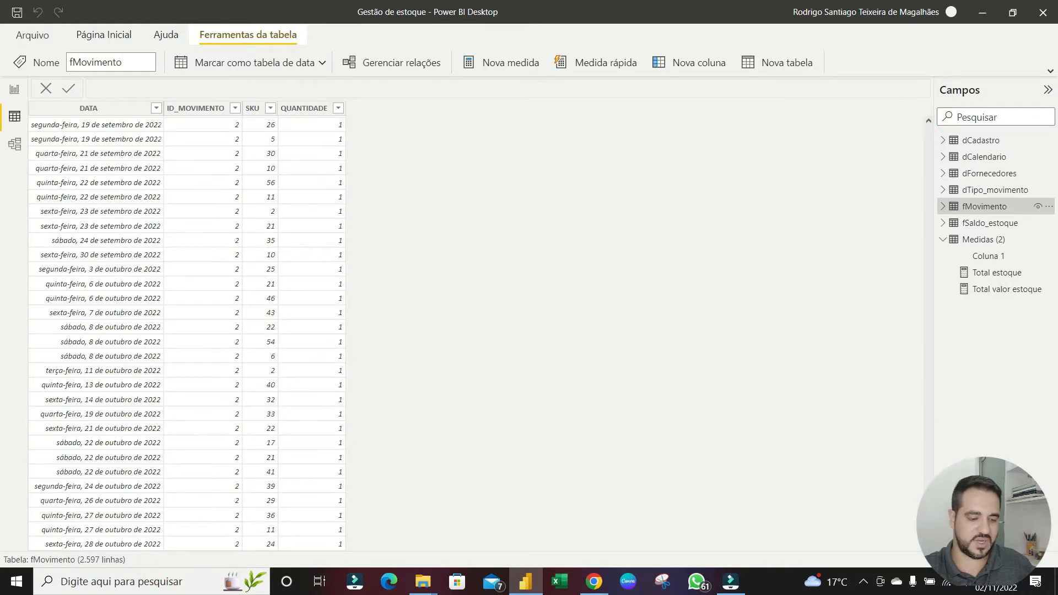
left_click_drag(930, 439, 929, 132)
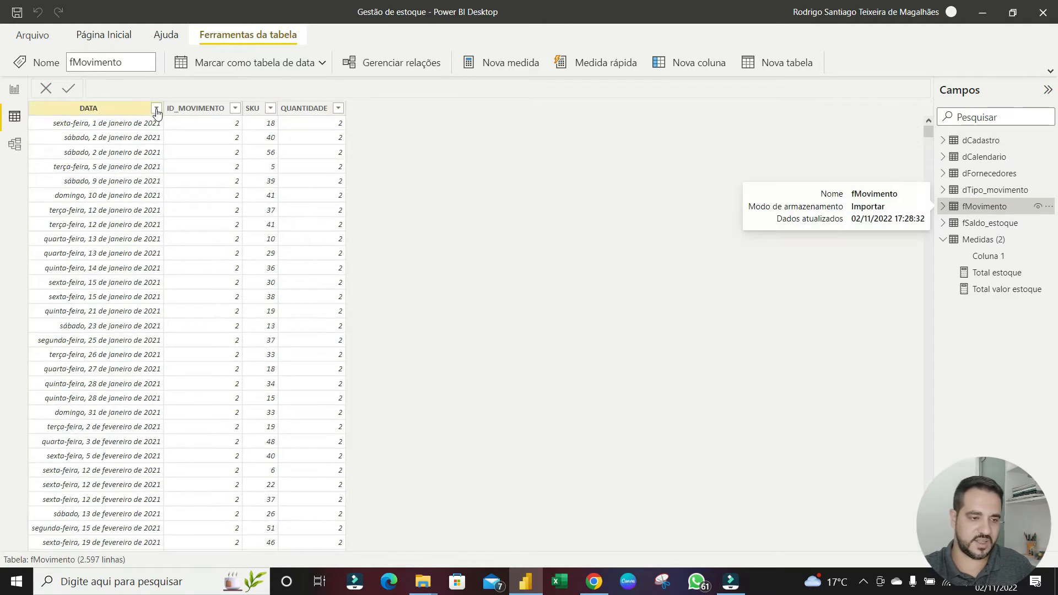
Check the latest date available among the filter values of fMovimento's DATA column, leaving the column unfiltered
left_click(157, 111)
left_click_drag(347, 249, 347, 485)
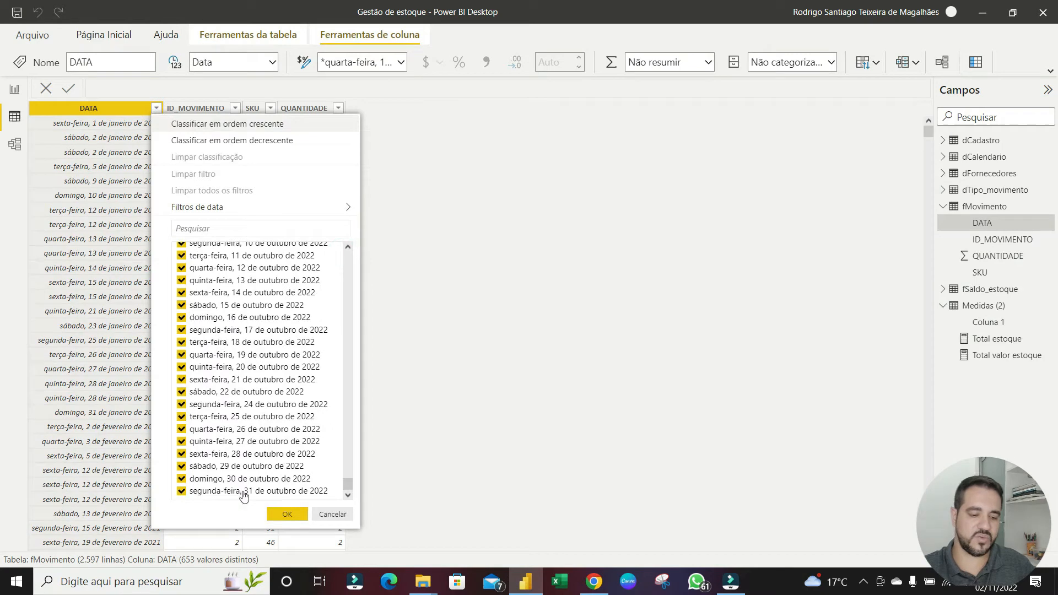
left_click(333, 515)
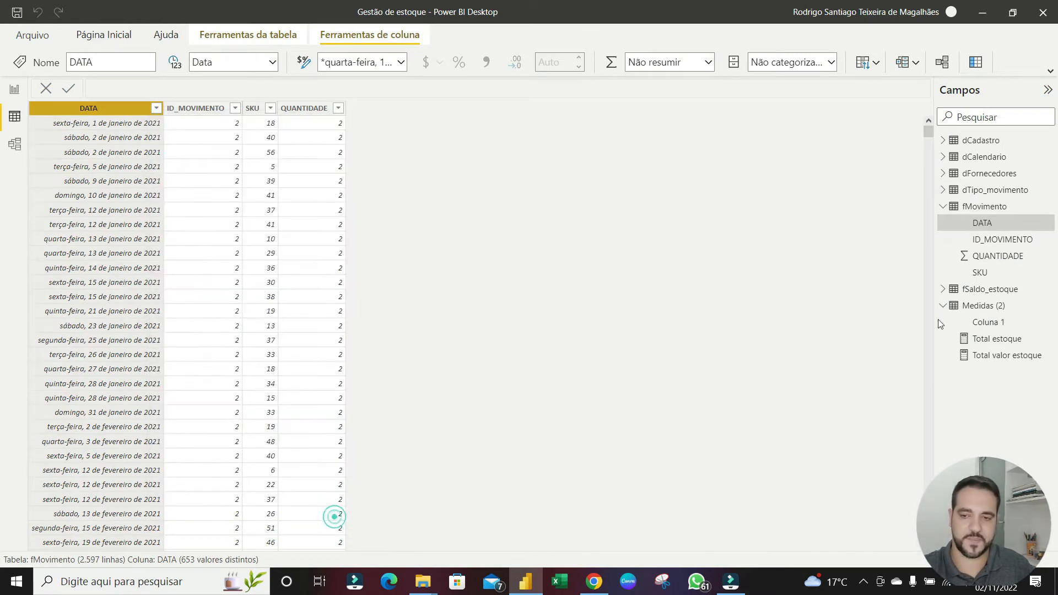
Return to the report page and examine the fields of the dCalendario table
left_click(8, 92)
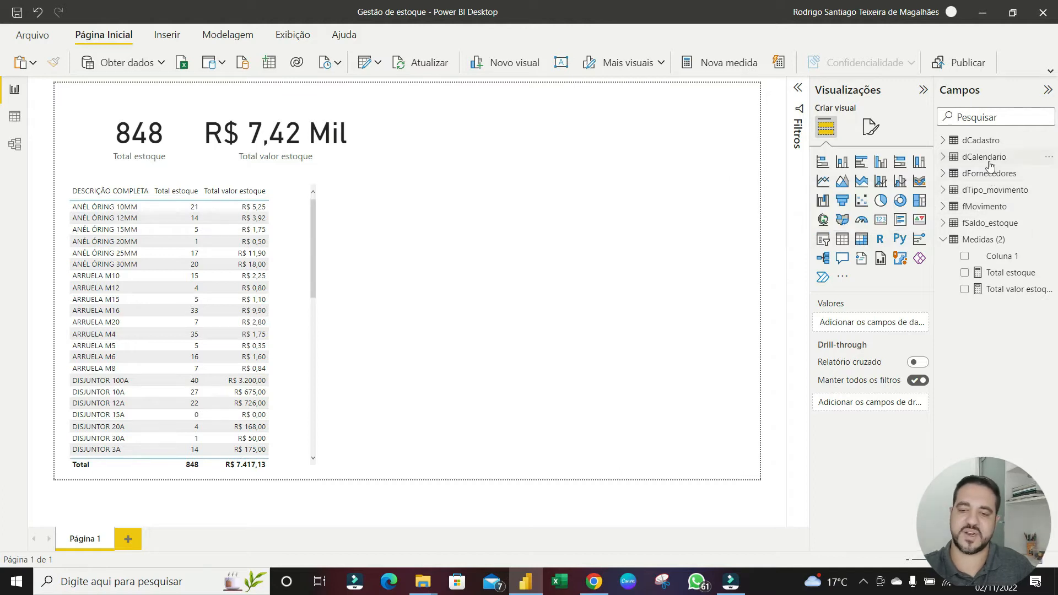
left_click(957, 160)
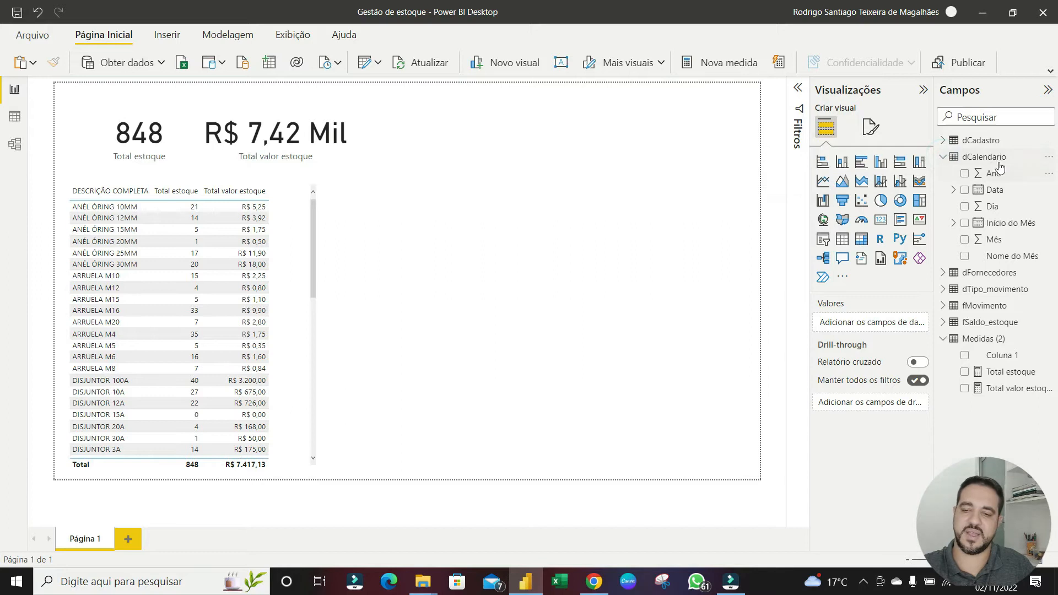
left_click(1002, 161)
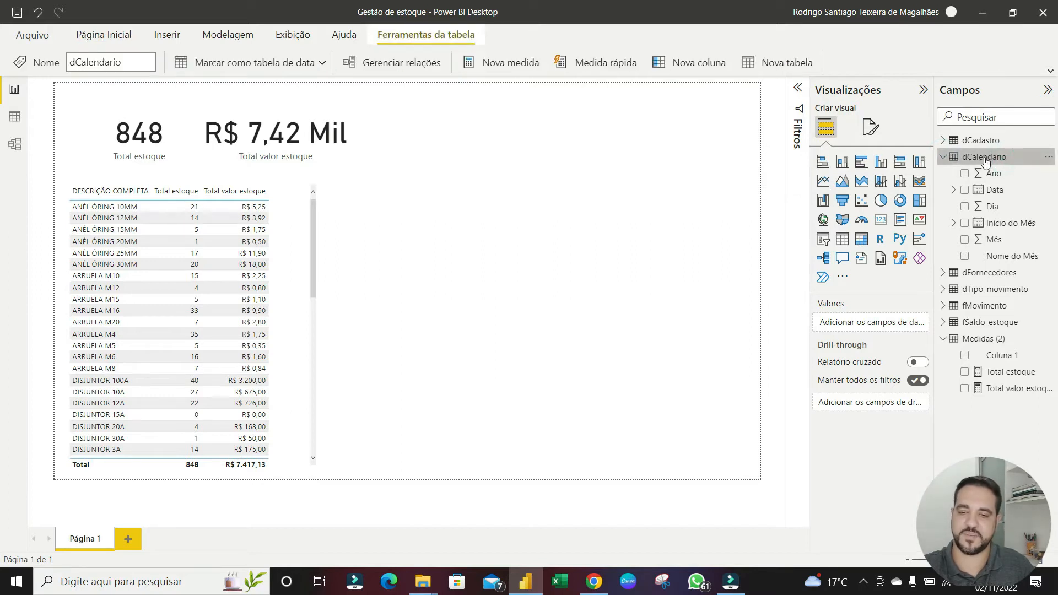
left_click(943, 156)
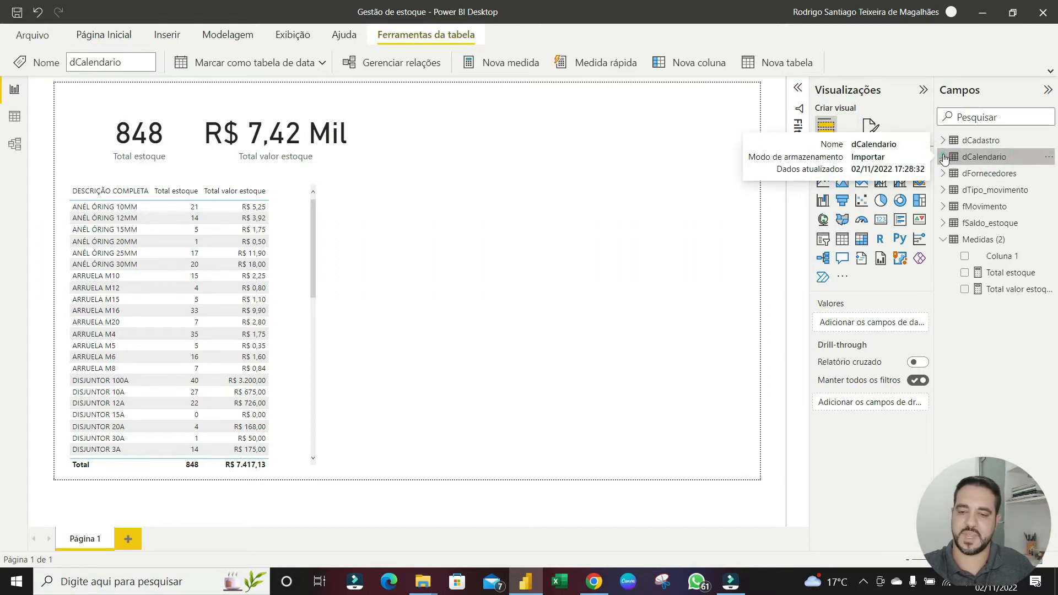
Create a new measure in the Medidas table and name it Contagem de dias
right_click(1005, 288)
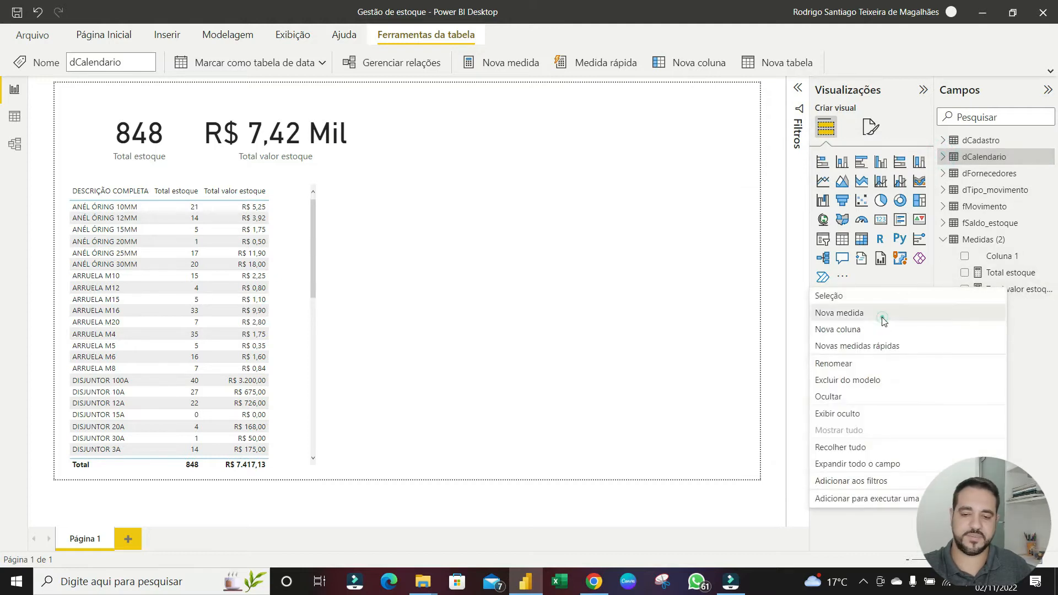
left_click(882, 317)
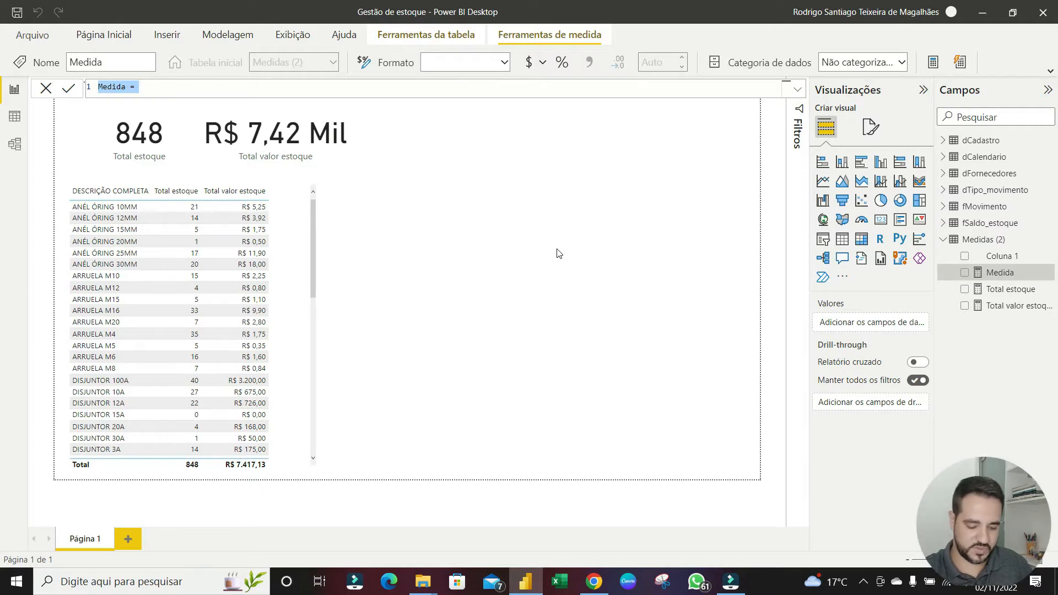
type("Con")
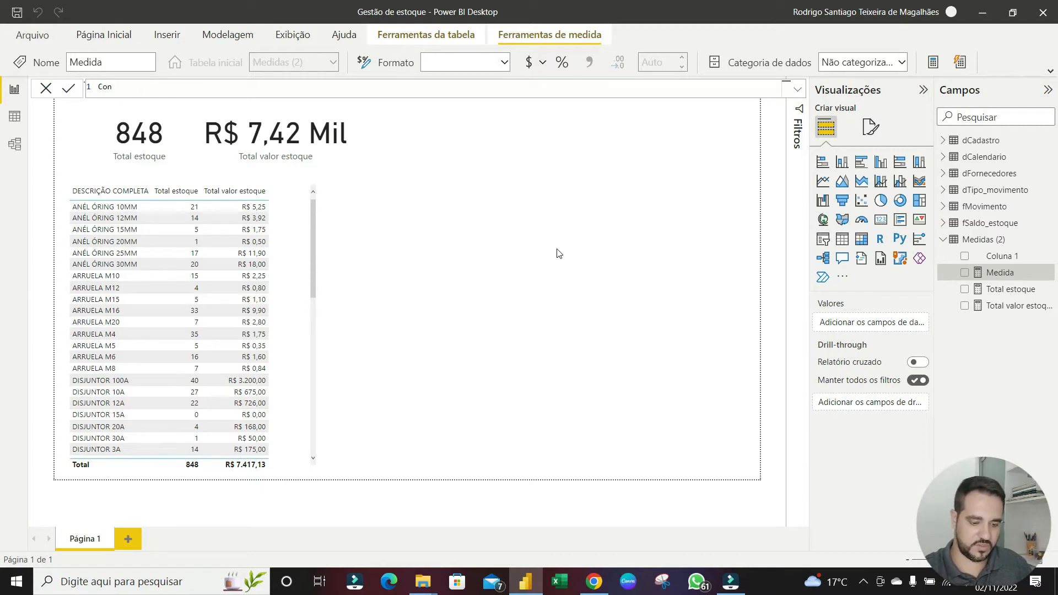
type("tagem de ")
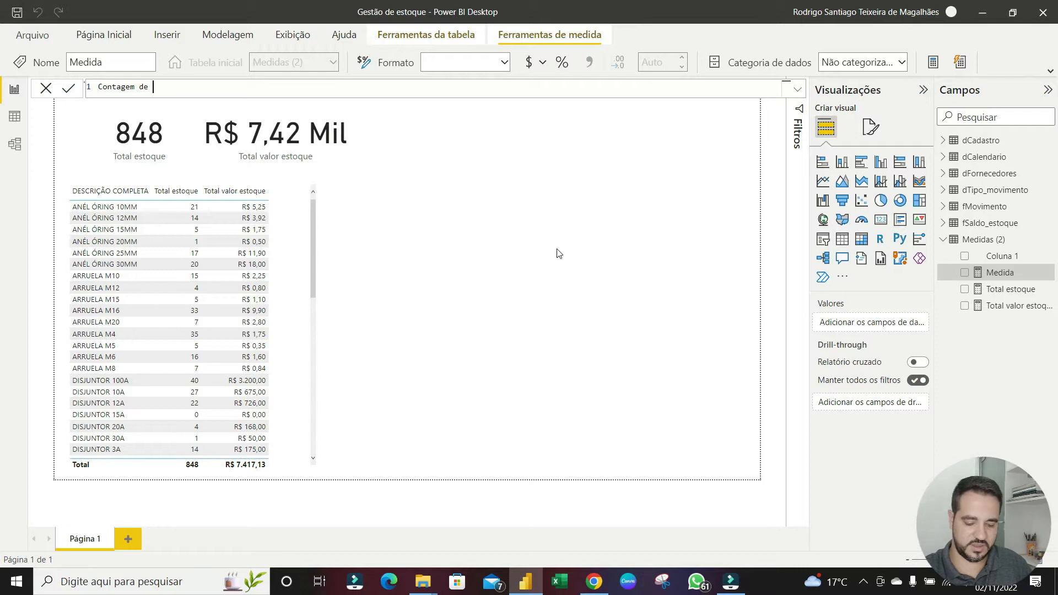
type("dias =")
key("shift+Return")
key("shift+Return")
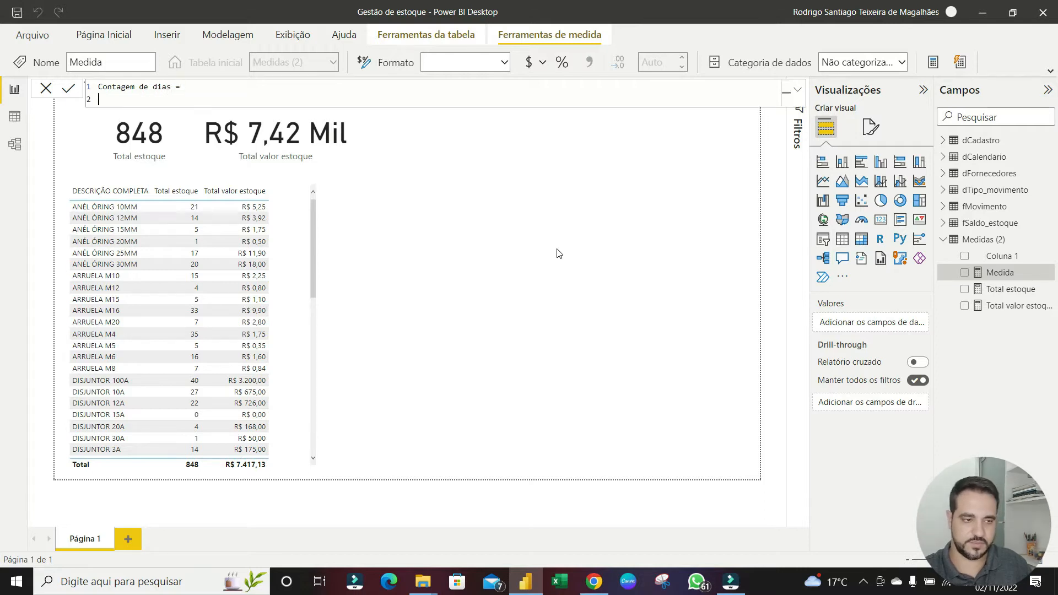
Define the Contagem de dias measure as the DISTINCTCOUNT of dCalendario[Data] and commit the formula
type("disti")
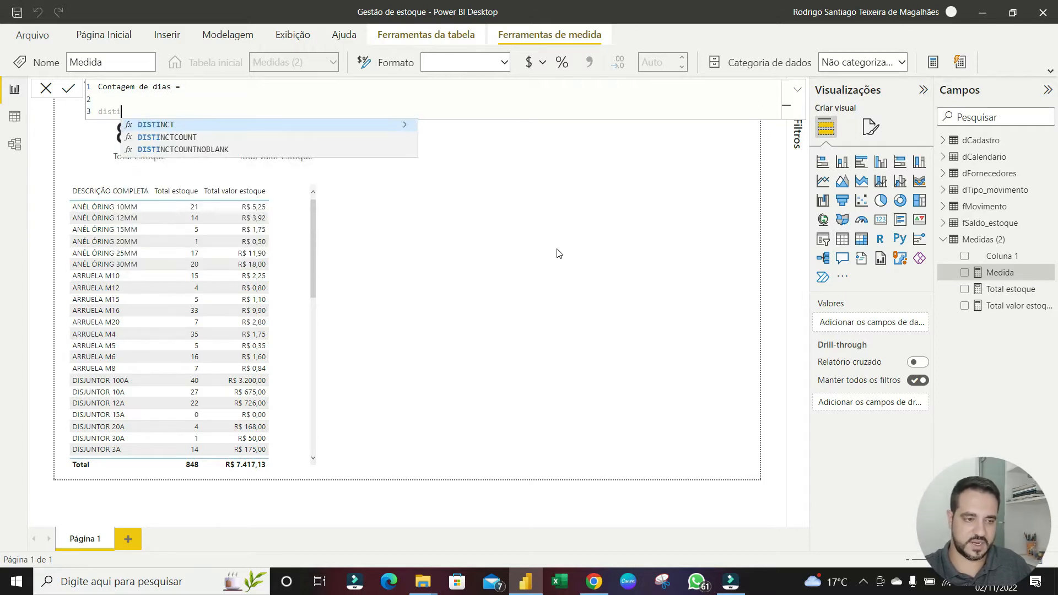
key("Down")
key("Tab")
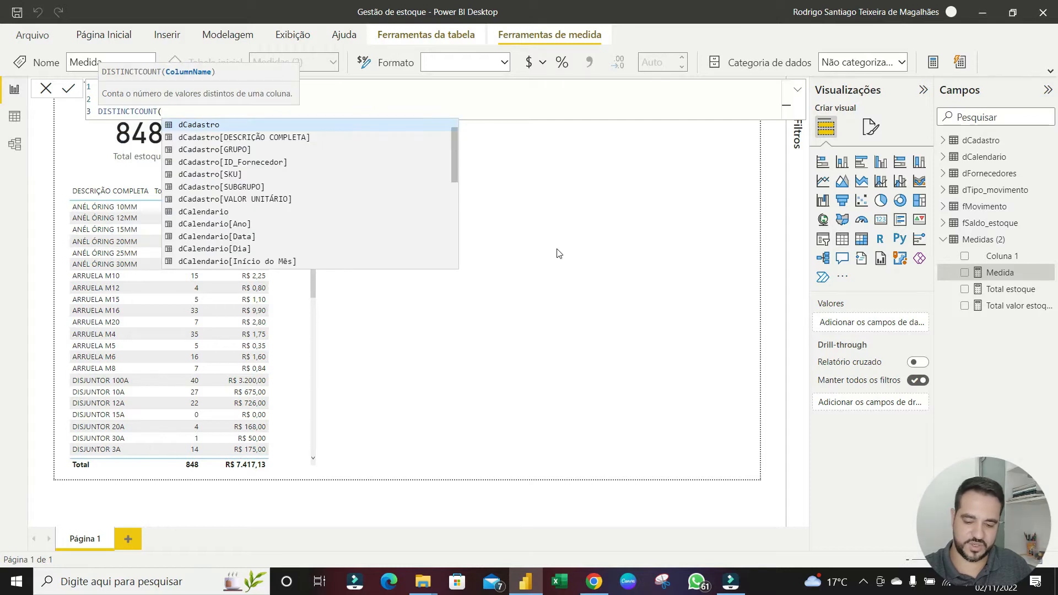
key("shift+Return")
type("data")
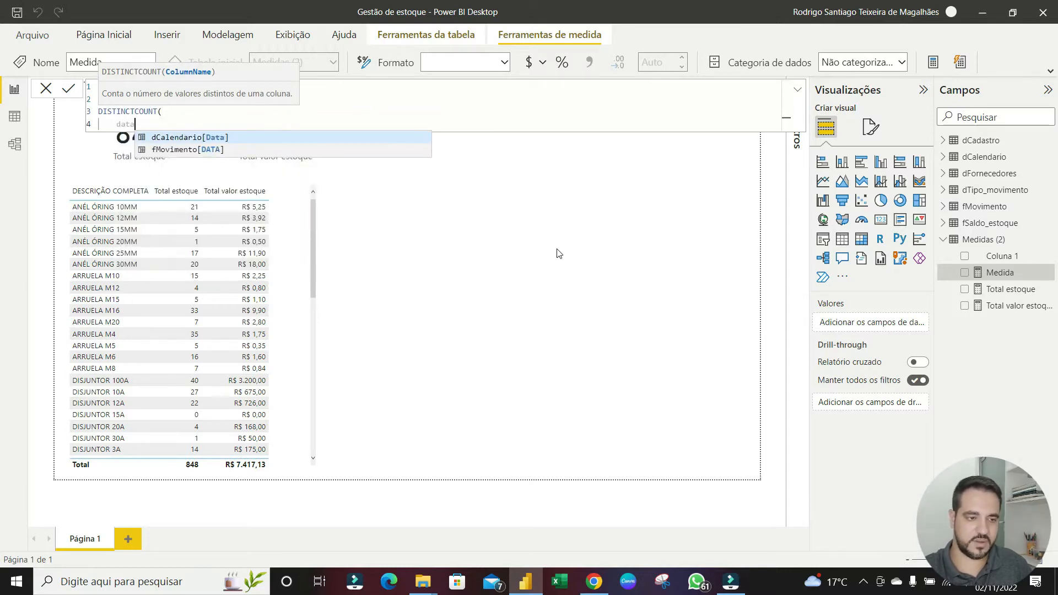
key("Tab")
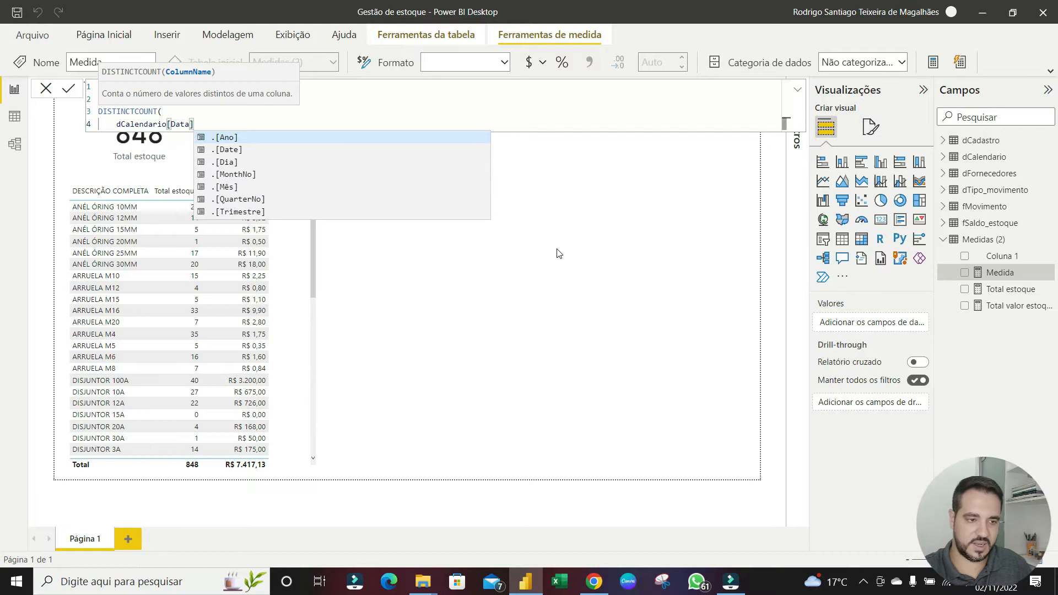
key("shift+Return")
type(")")
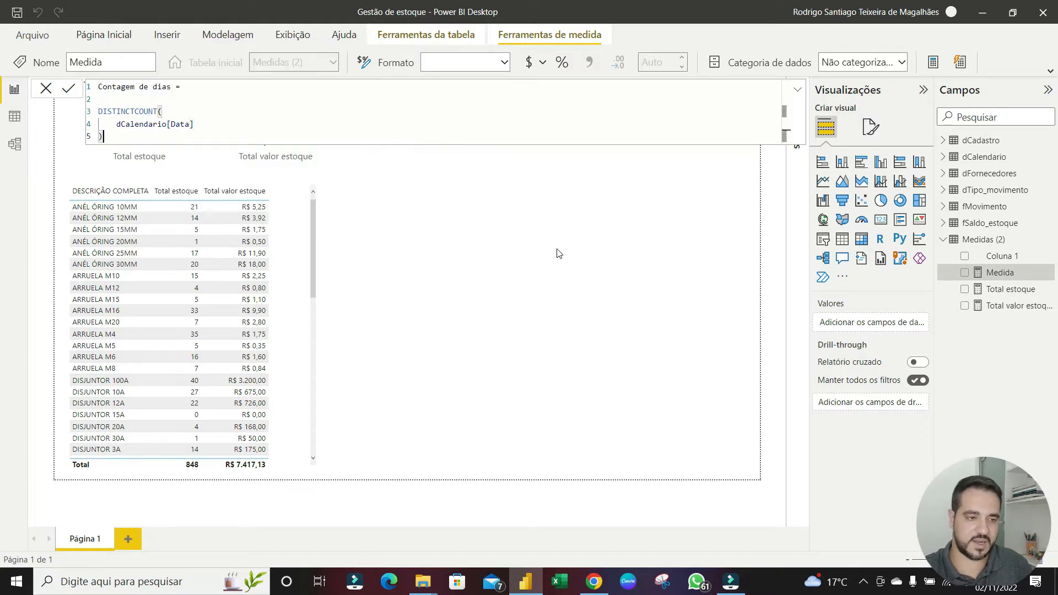
key("Return")
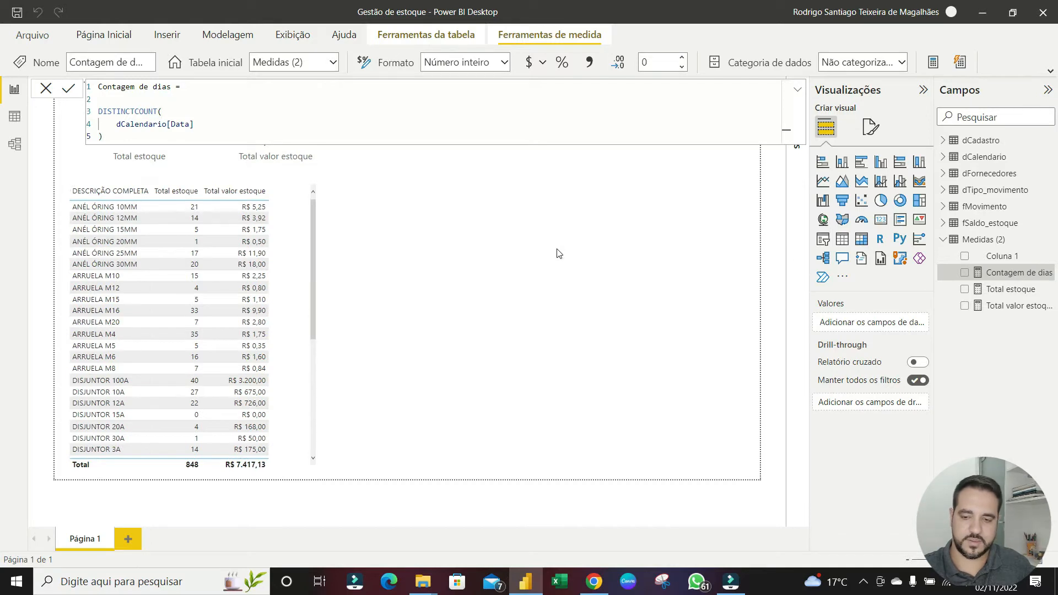
left_click(557, 252)
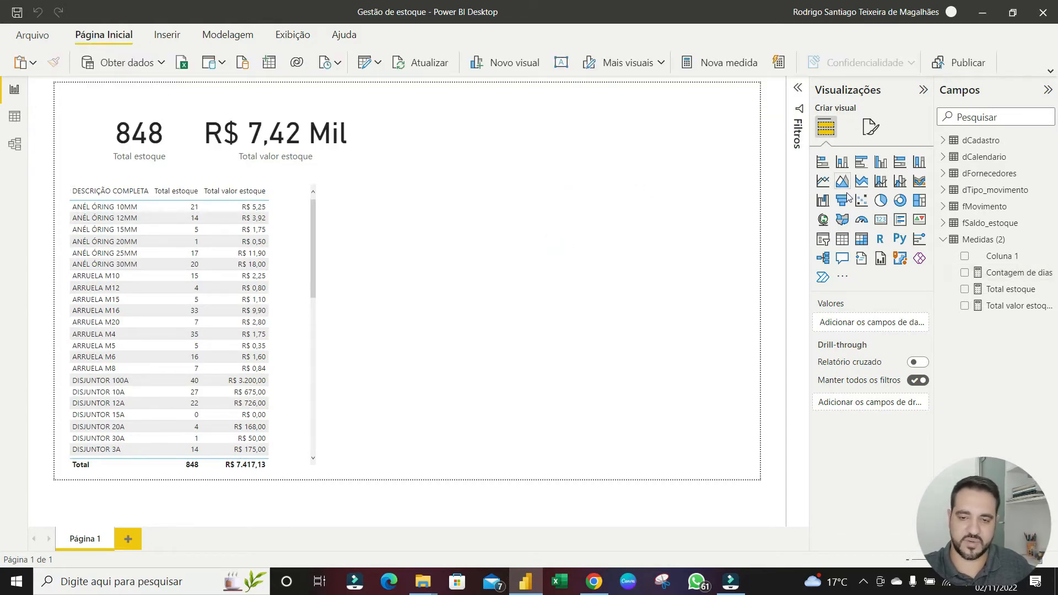
Add a card visual showing Contagem de dias, shrunk and placed in the upper-right corner of the report page
left_click(881, 219)
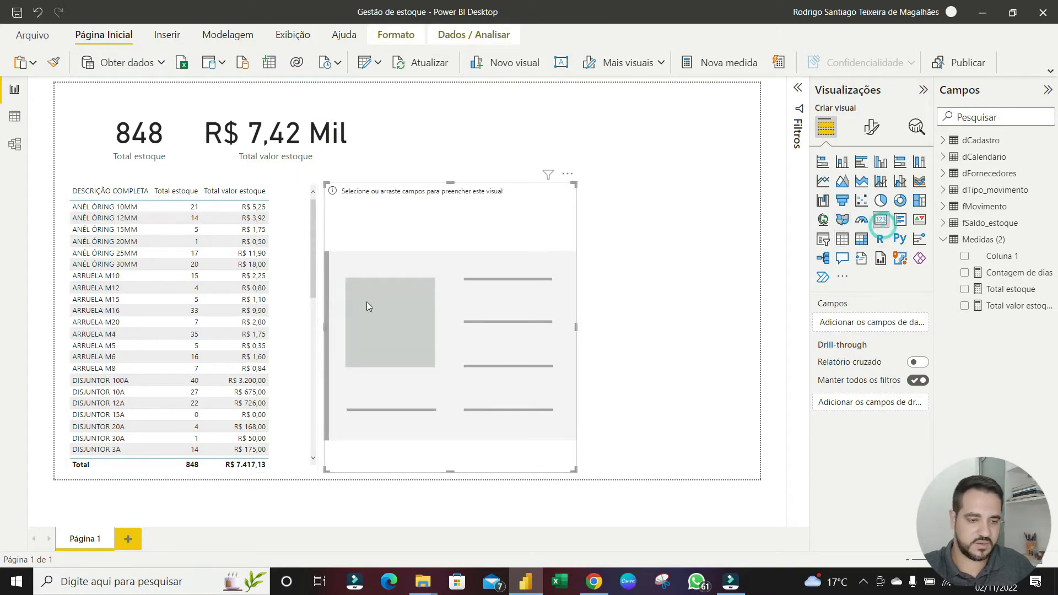
left_click_drag(327, 469, 420, 251)
left_click_drag(491, 230, 665, 148)
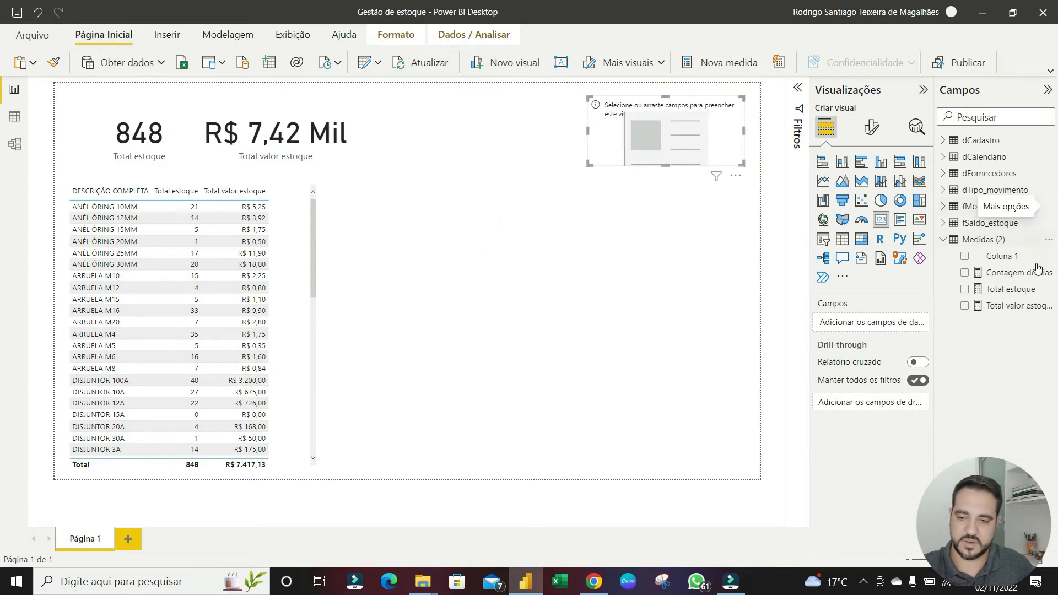
left_click_drag(986, 275, 681, 145)
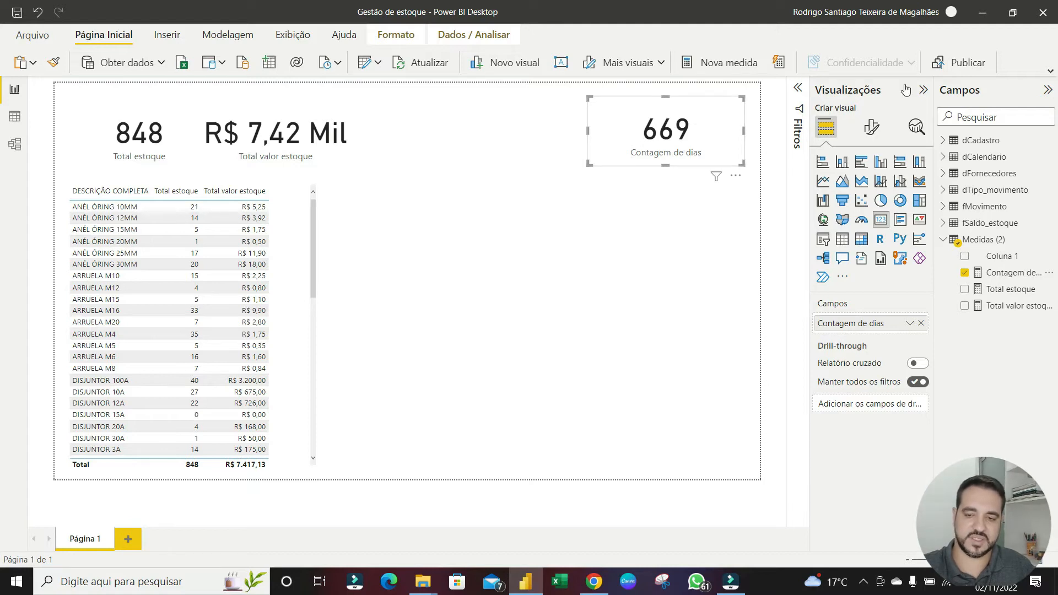
left_click(992, 158)
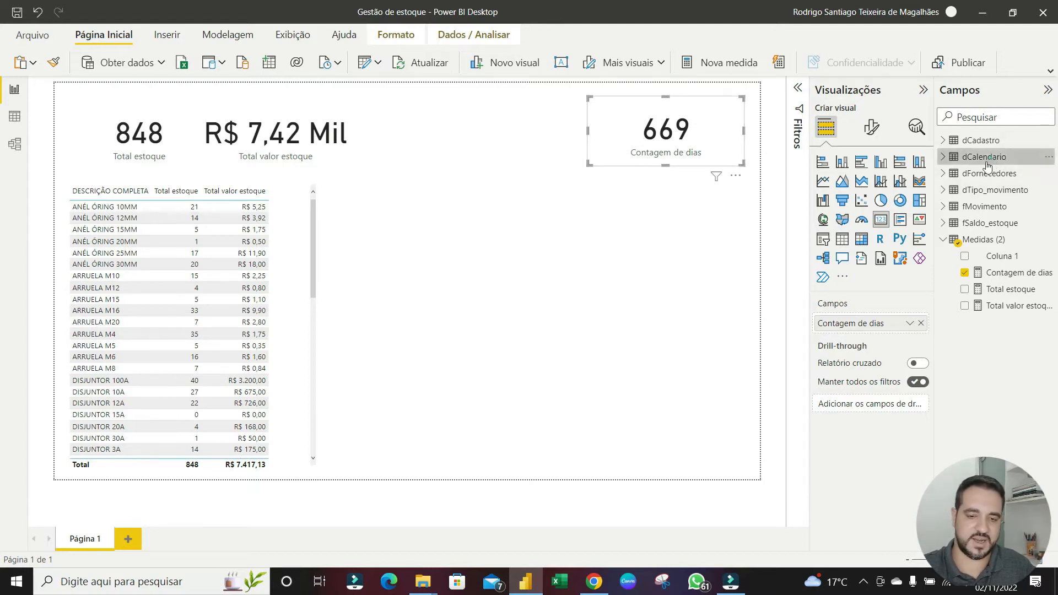
Narrow the Contagem de dias card slightly and move it a little higher on the page
left_click(657, 162)
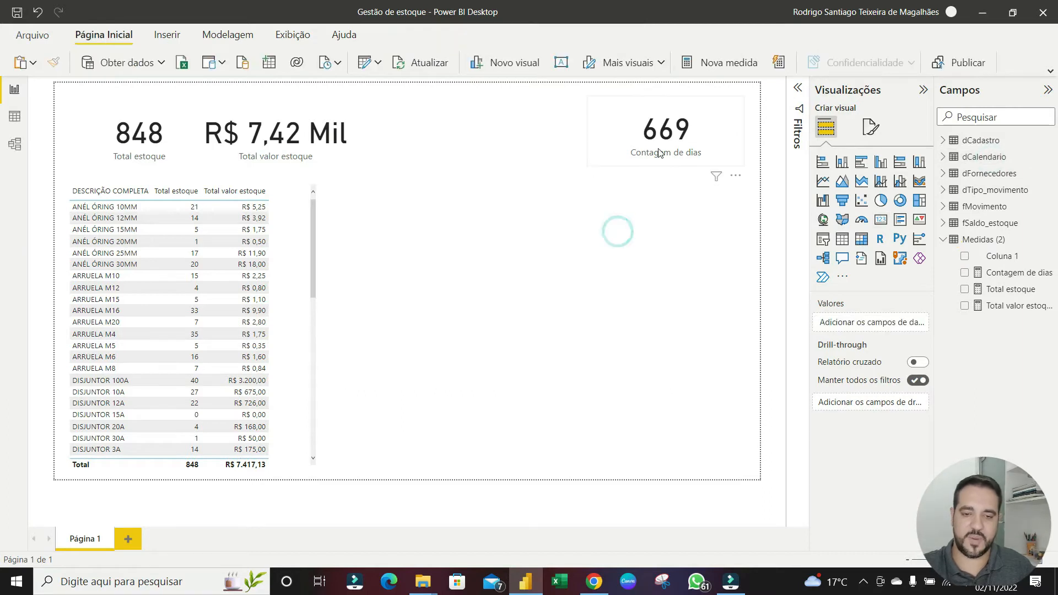
left_click_drag(587, 131, 613, 140)
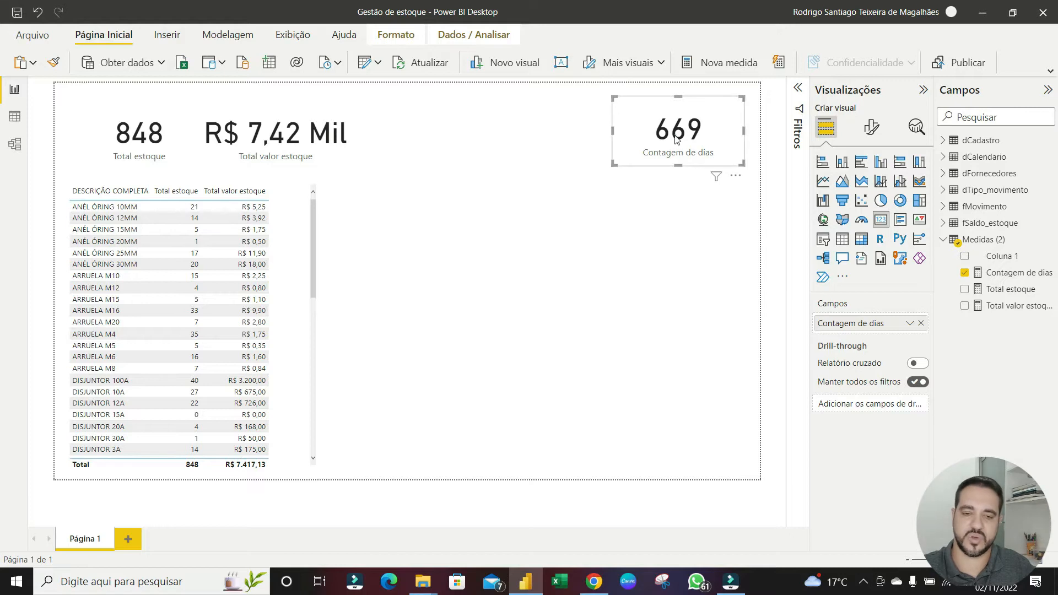
left_click_drag(676, 140, 668, 134)
left_click(612, 205)
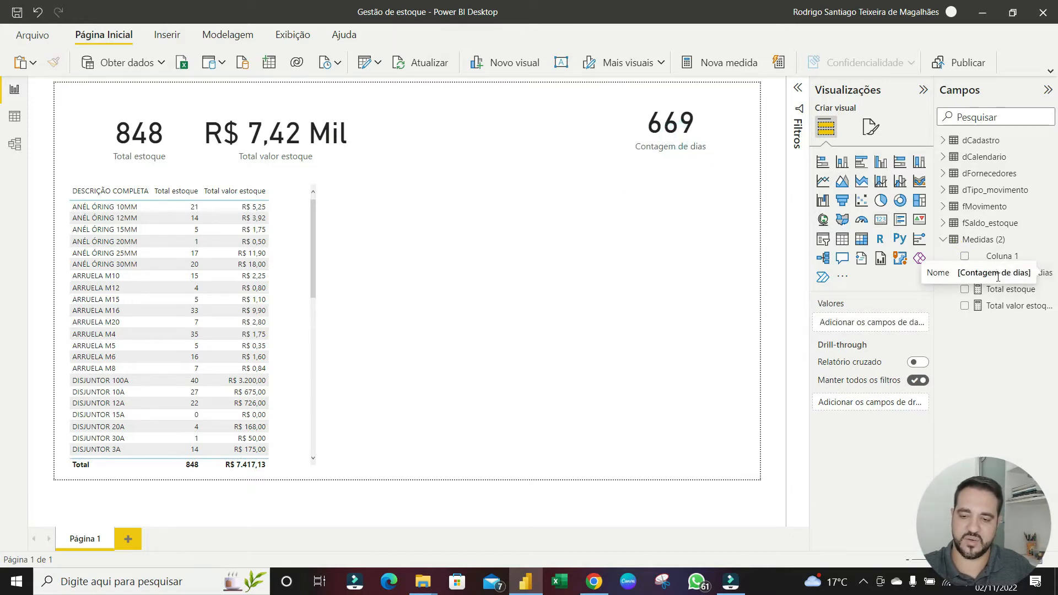
Create a new measure in the Medidas table and name it Consumo total
right_click(1007, 312)
left_click(883, 338)
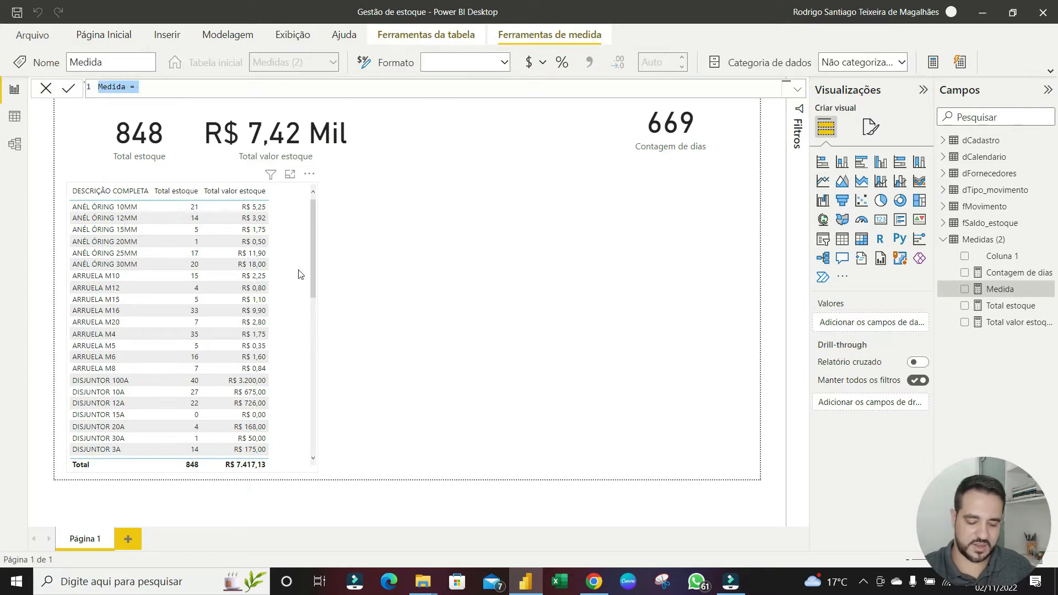
type("Consumo g")
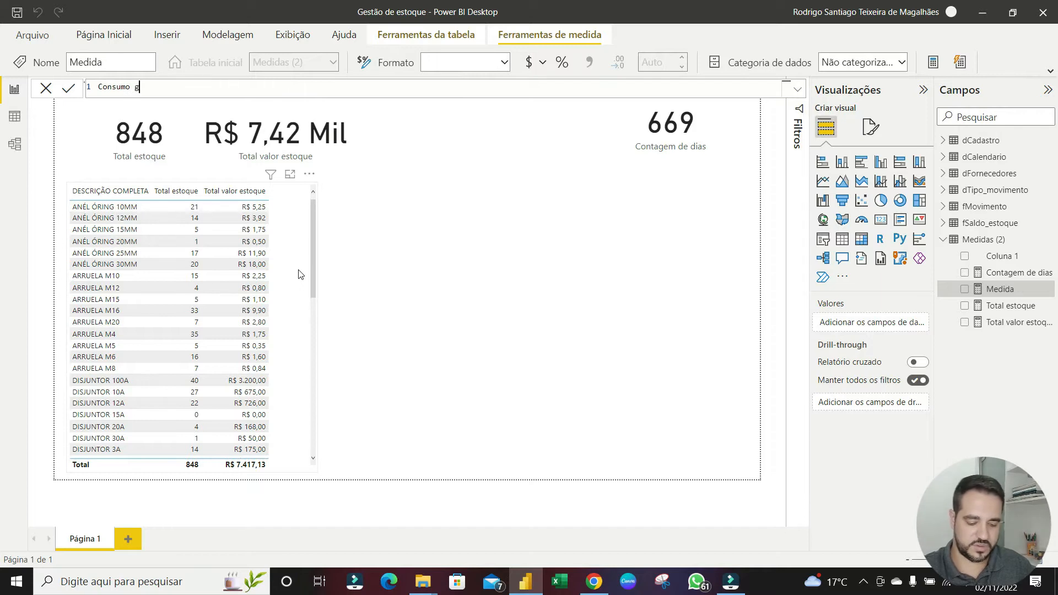
key("BackSpace")
type("total =")
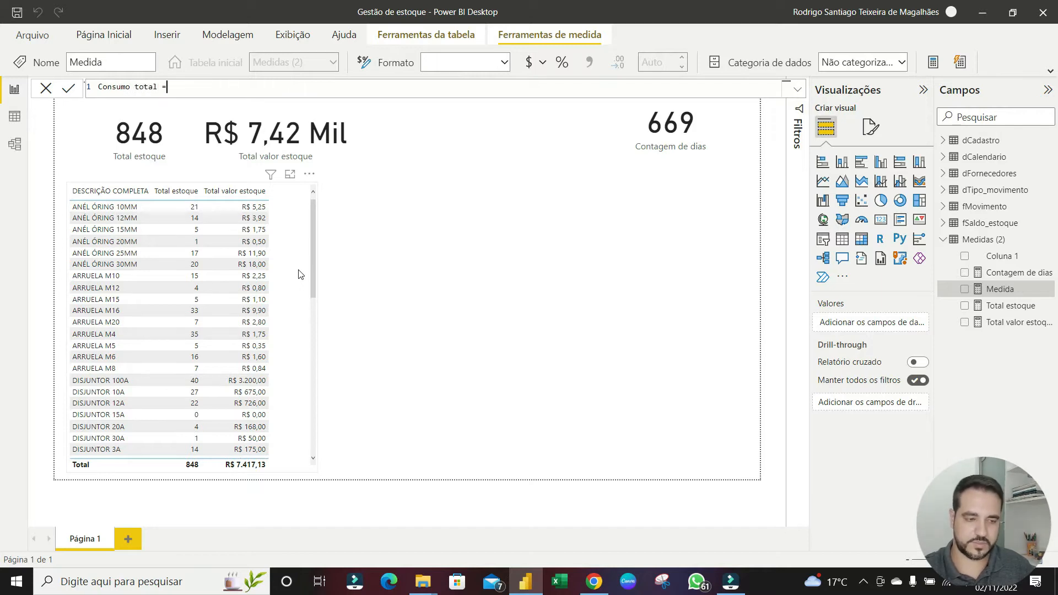
Define the Consumo total measure as the SUM of fMovimento[QUANTIDADE] and commit the formula
key("shift+Return")
key("shift+Return")
type("SUM(")
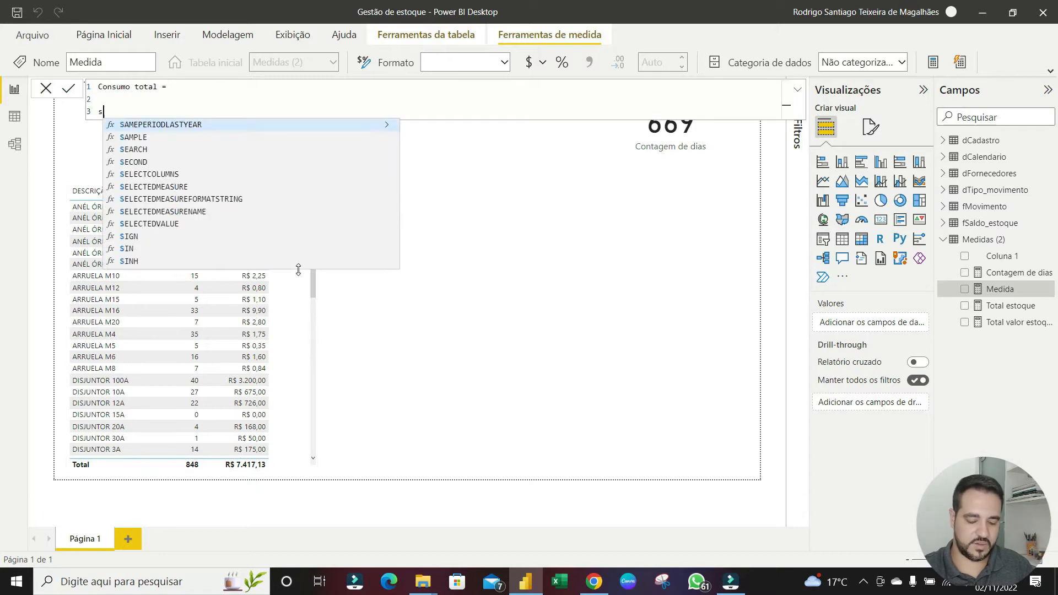
key("shift+Return")
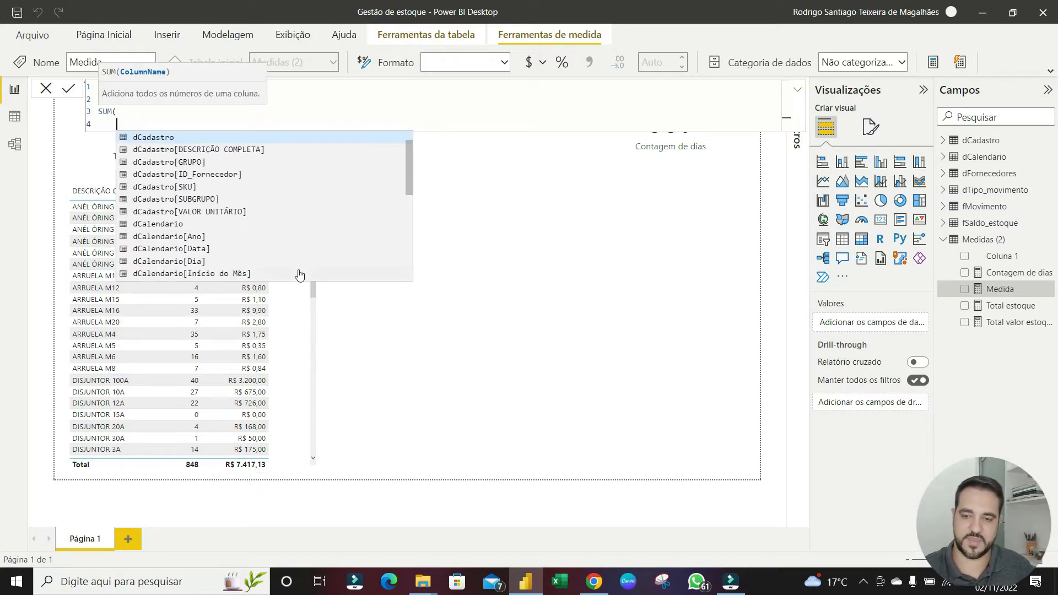
type("movi")
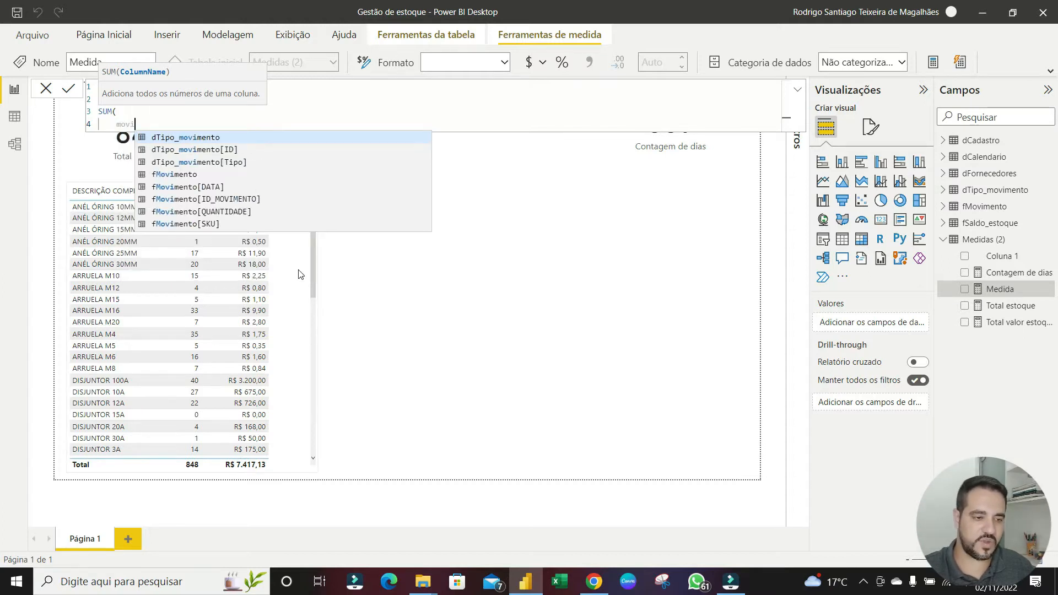
key("Down")
key("Down")
key("Down")
key("Down")
key("Down")
key("Down")
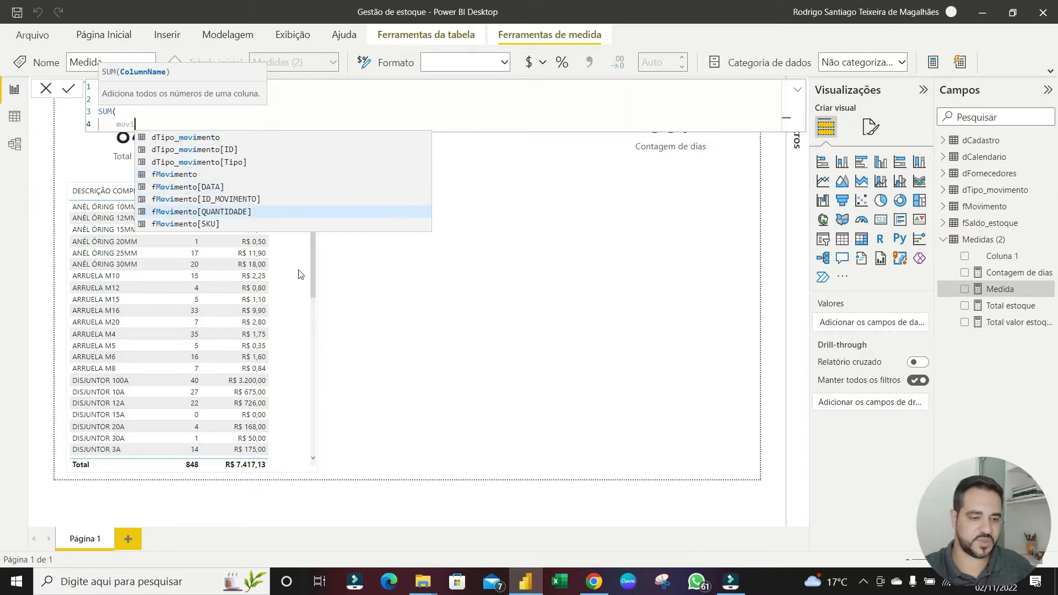
key("Tab")
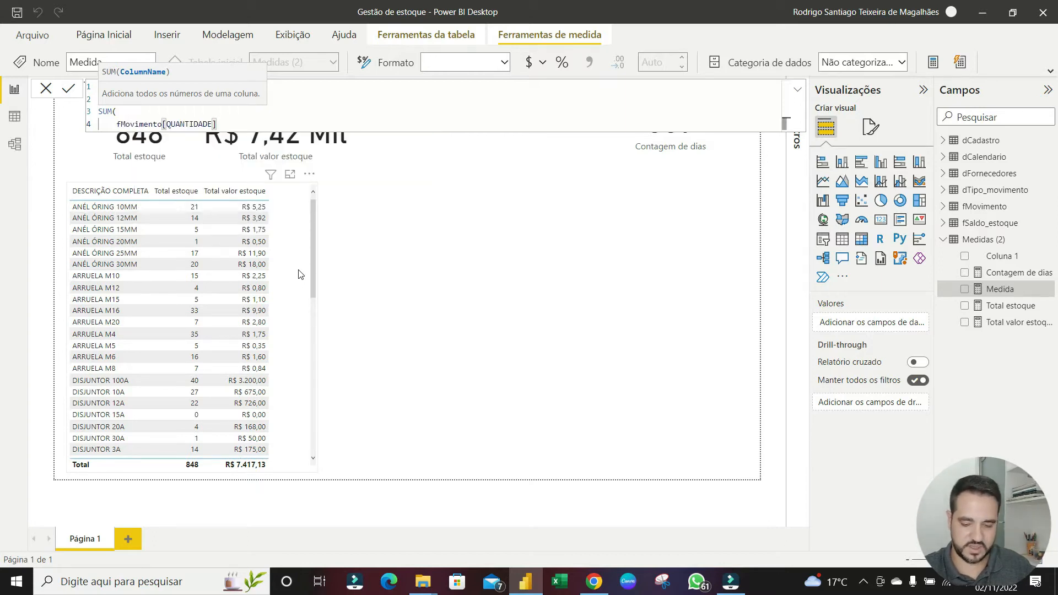
key("shift+Return")
type(")")
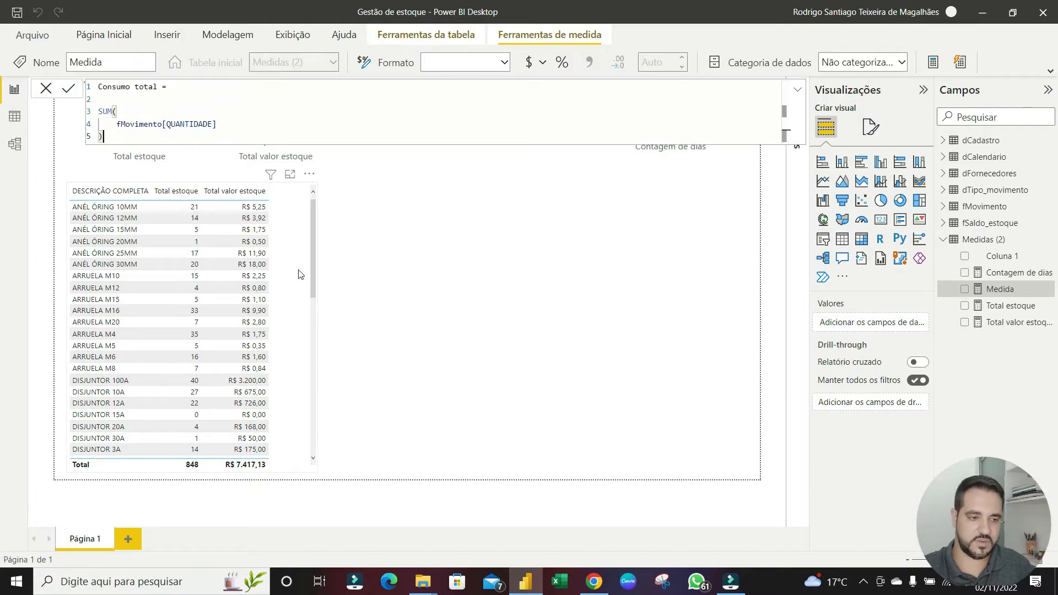
key("Return")
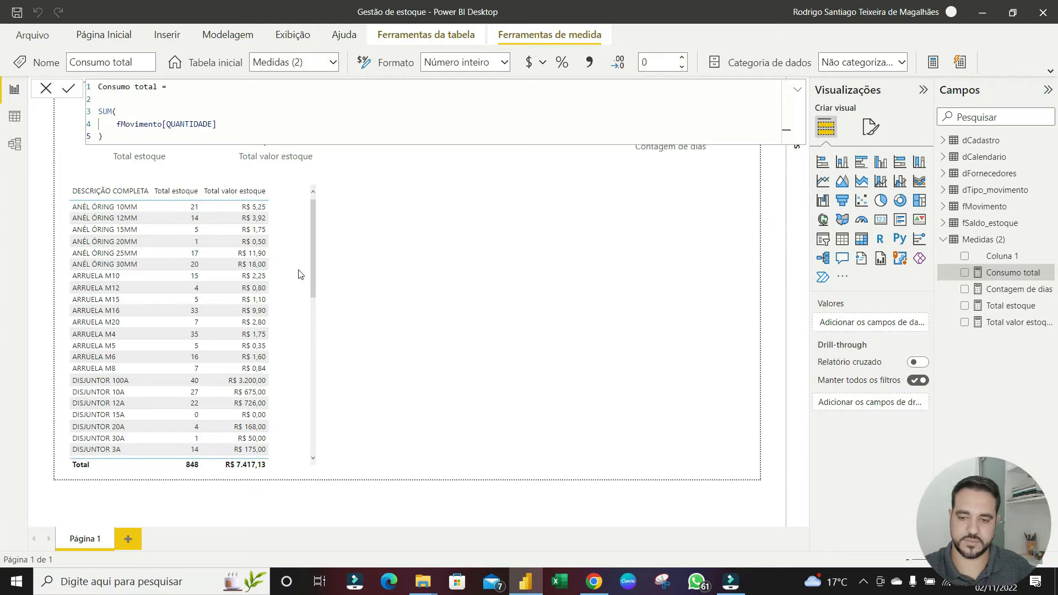
left_click(650, 290)
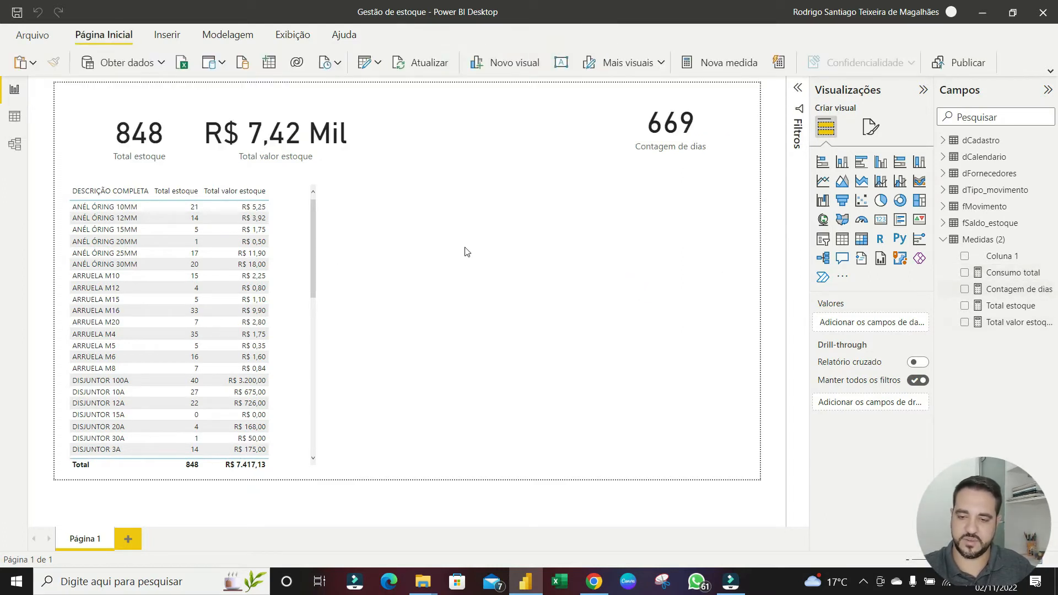
Widen the item table visual to make room for more columns
left_click(510, 215)
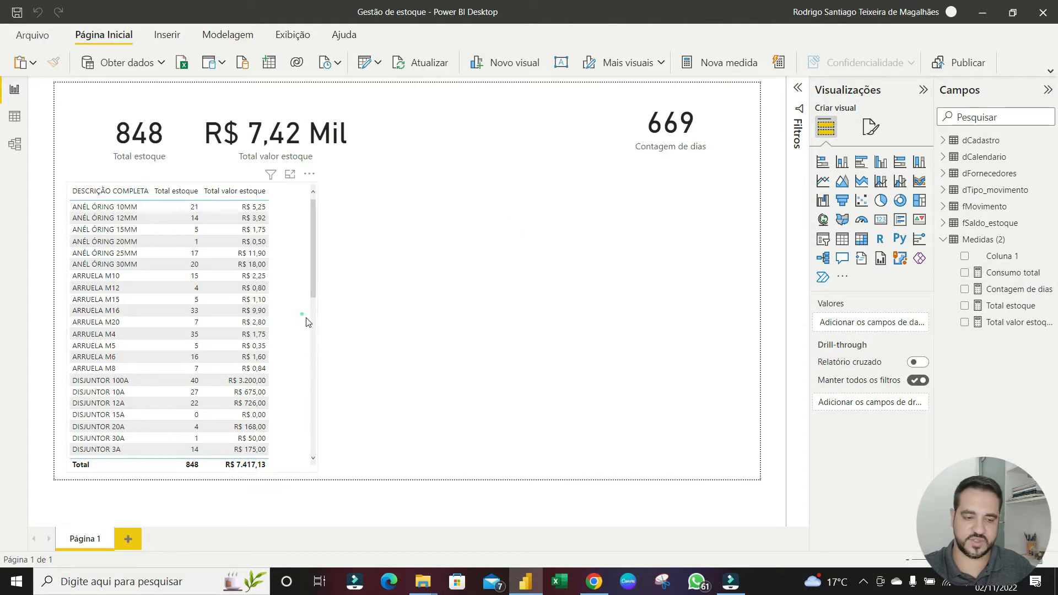
left_click(316, 329)
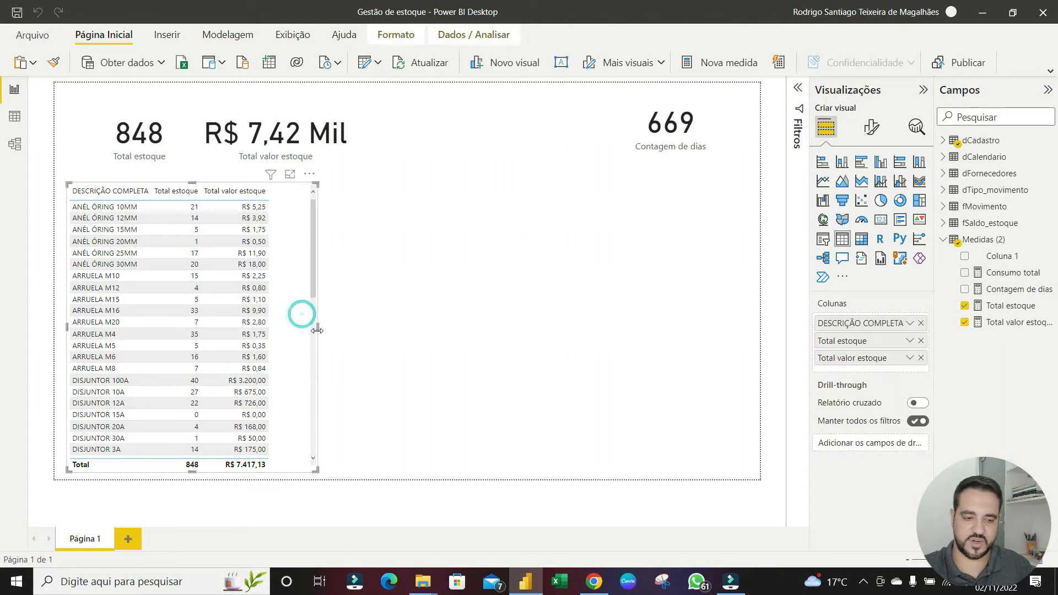
Create another measure in the Medidas table and name it Consumo médio
right_click(1011, 276)
left_click(898, 307)
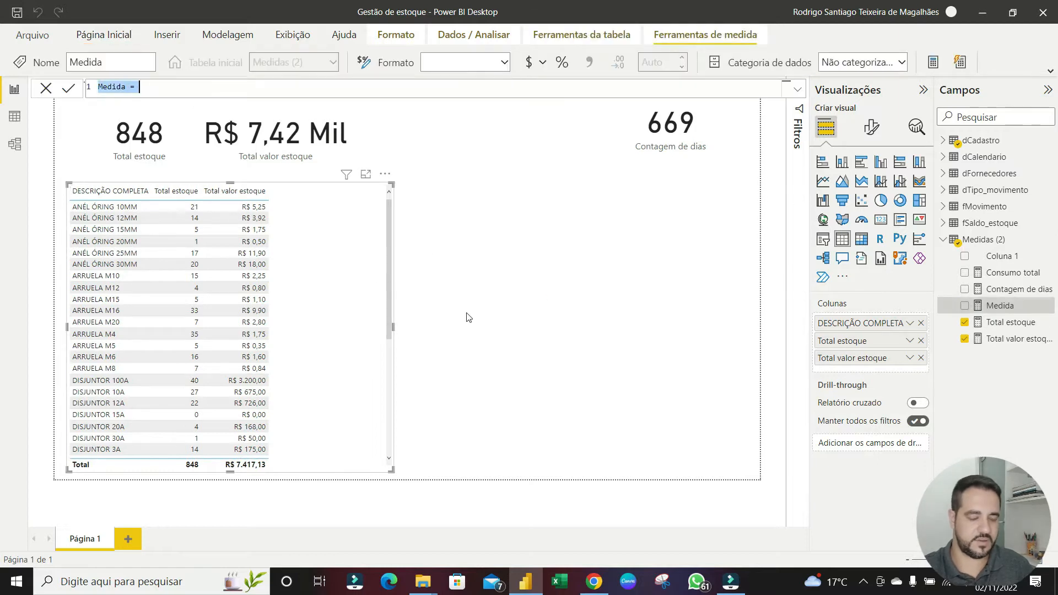
type("Consumo m")
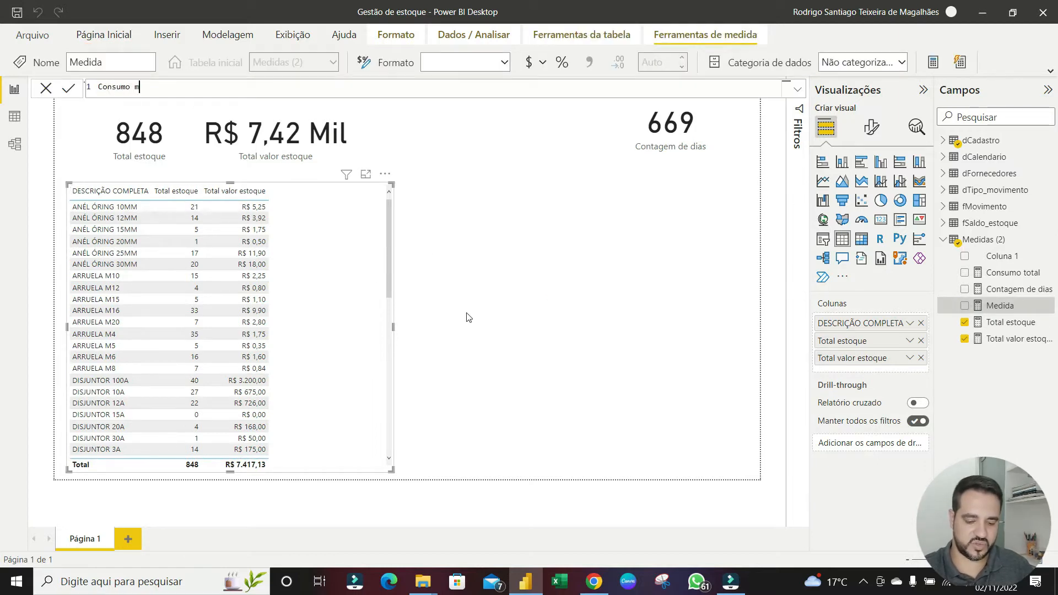
type("édio =")
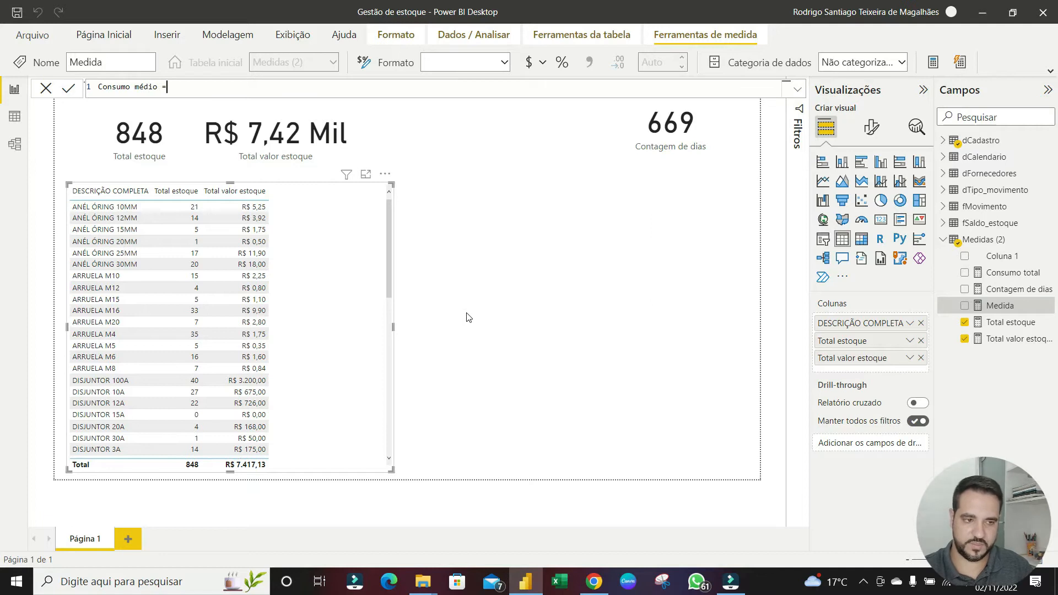
key("shift+Return")
key("shift+Return")
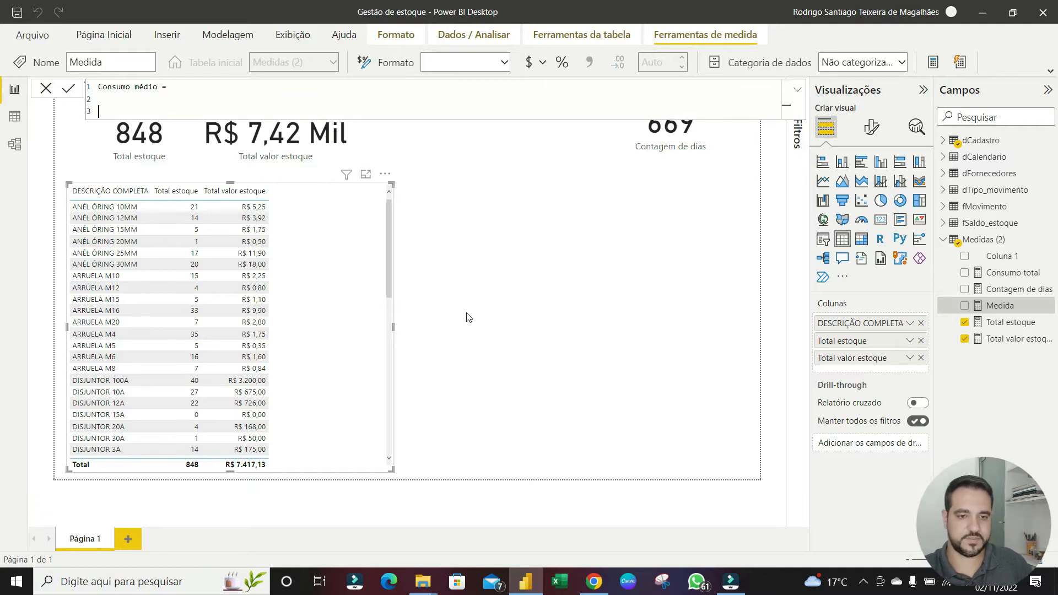
Remove the blank formula lines and extend the new measure's name to Consumo médio mensal
key("BackSpace")
key("BackSpace")
key("BackSpace")
key("BackSpace")
key("BackSpace")
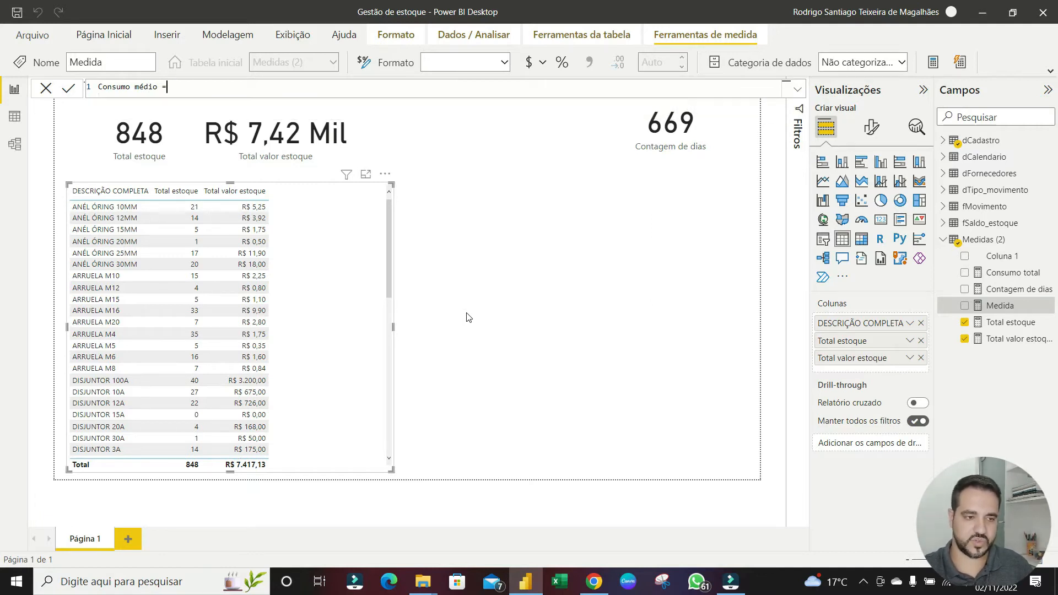
type("mensal")
key("BackSpace")
key("BackSpace")
key("BackSpace")
type("sal =")
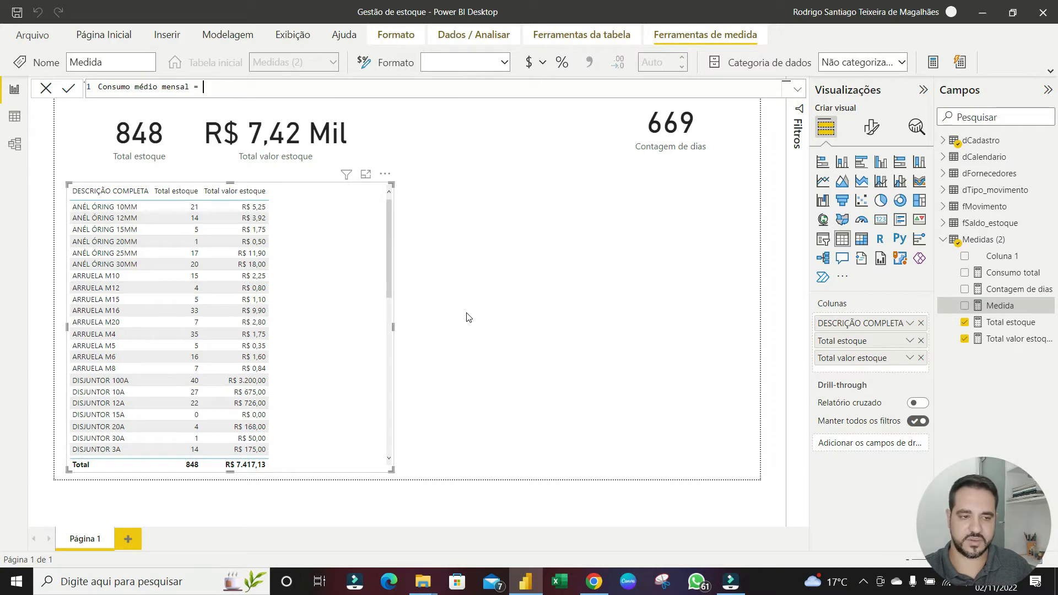
Start the Consumo médio mensal formula with a DIVIDE function that takes [Consumo total] as its numerator
key("shift+Return")
key("shift+Return")
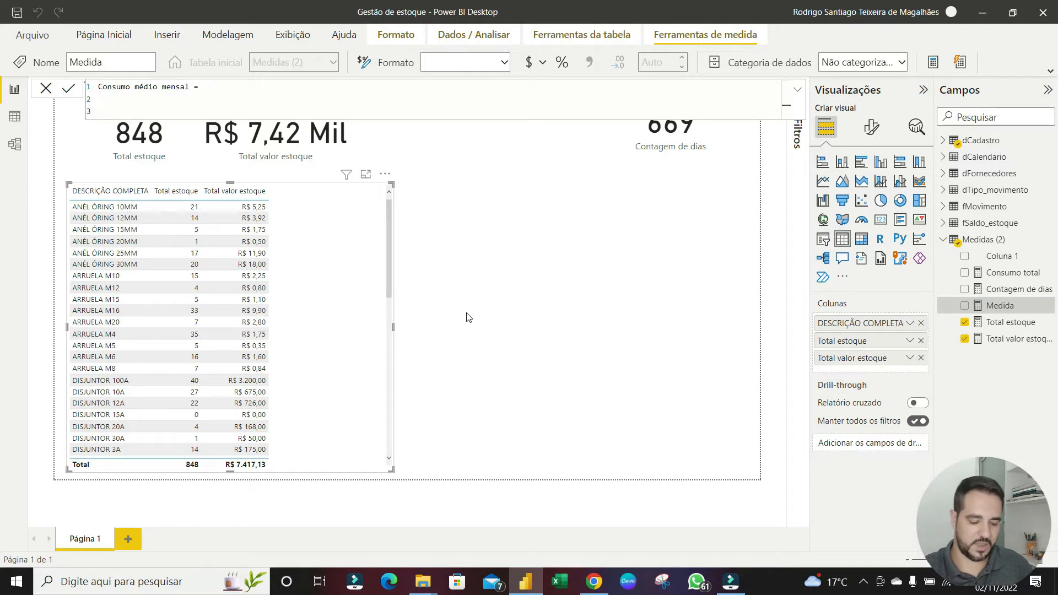
type("DIVIDE(")
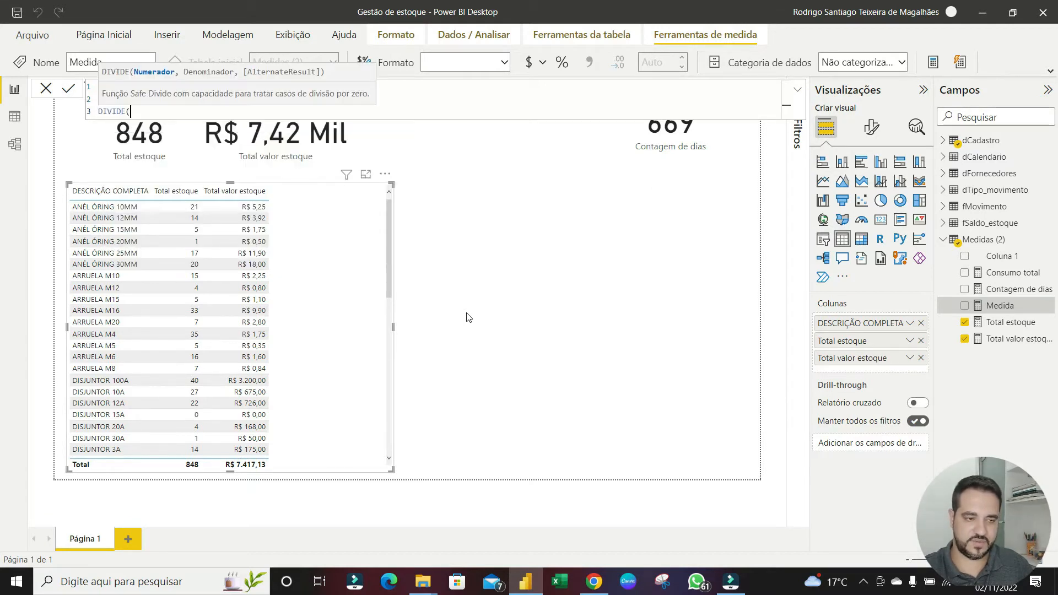
key("shift+Return")
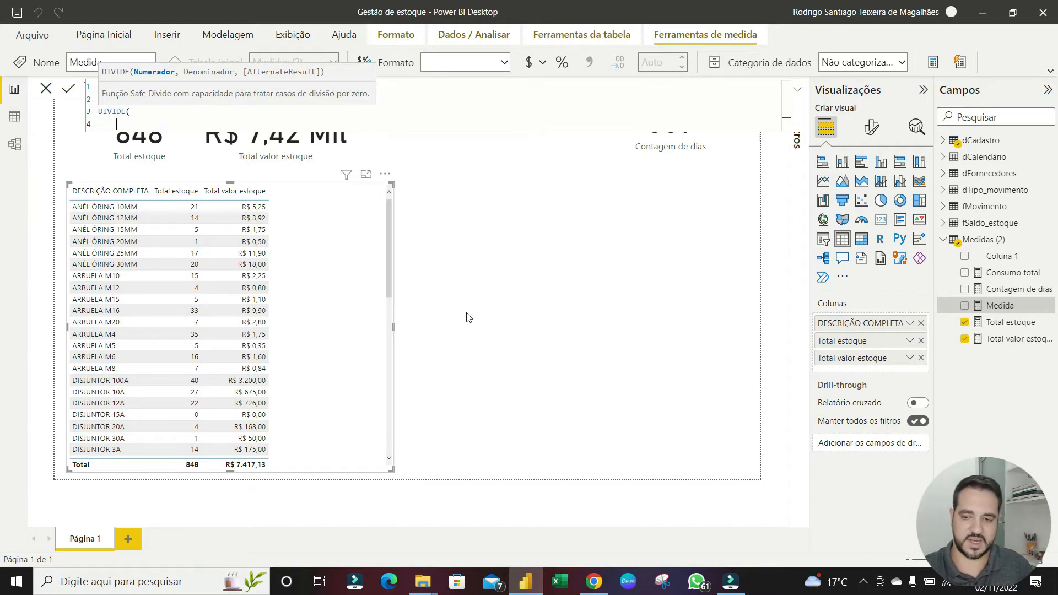
type("[Consumo total")
key("Tab")
type(",")
key("shift+Return")
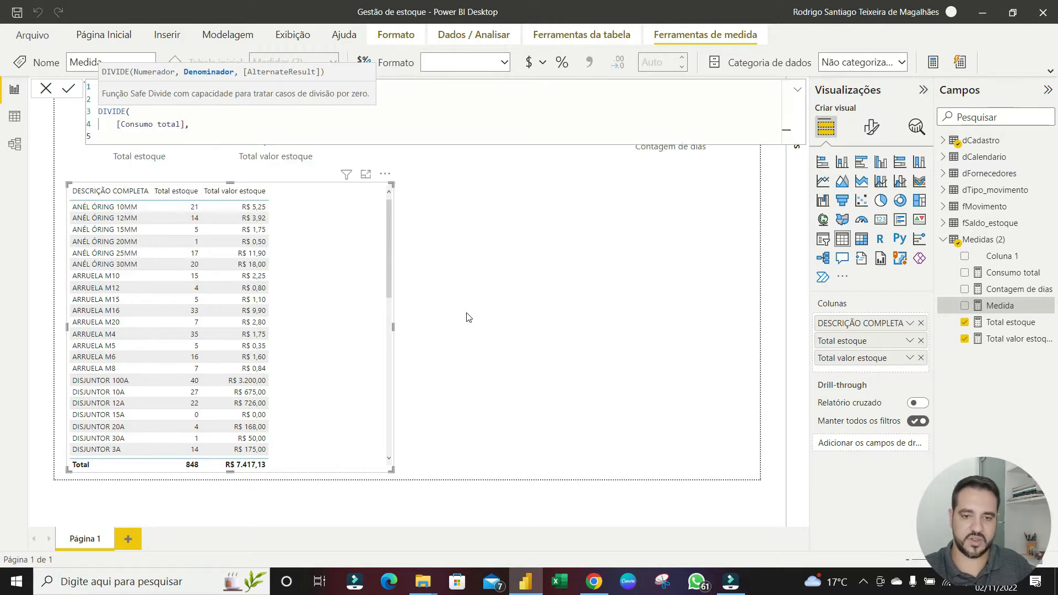
Use [Contagem de dias] as the DIVIDE denominator, close the function and commit the measure
type("con")
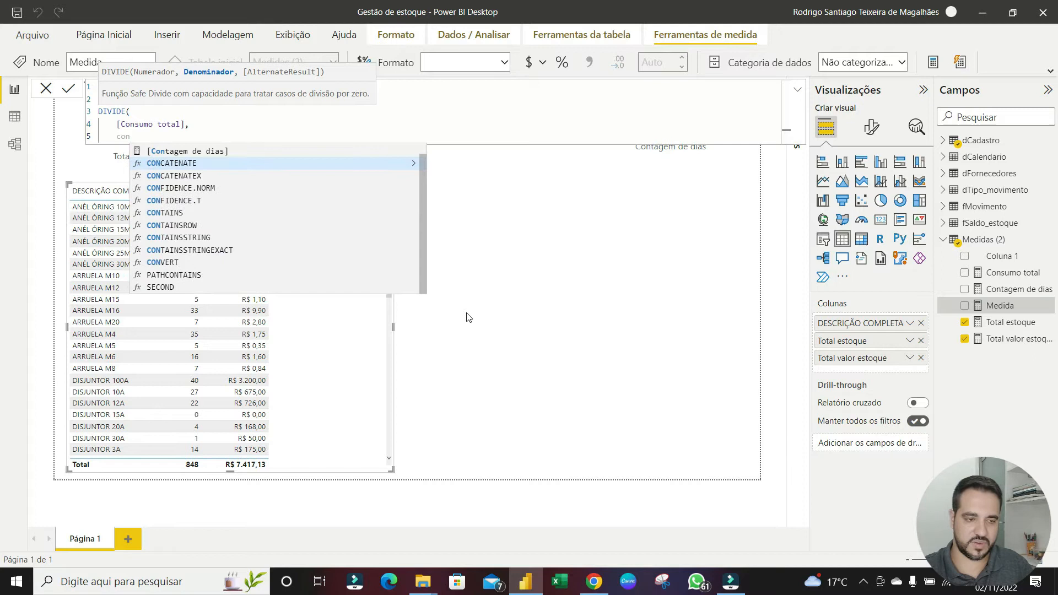
key("Tab")
key("shift+Return")
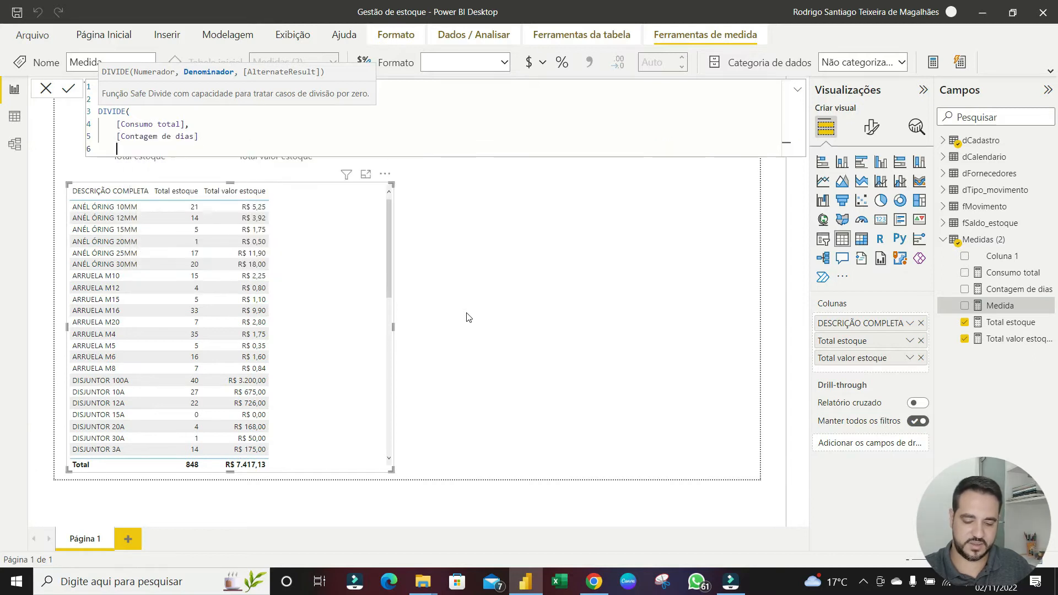
type(")")
key("Return")
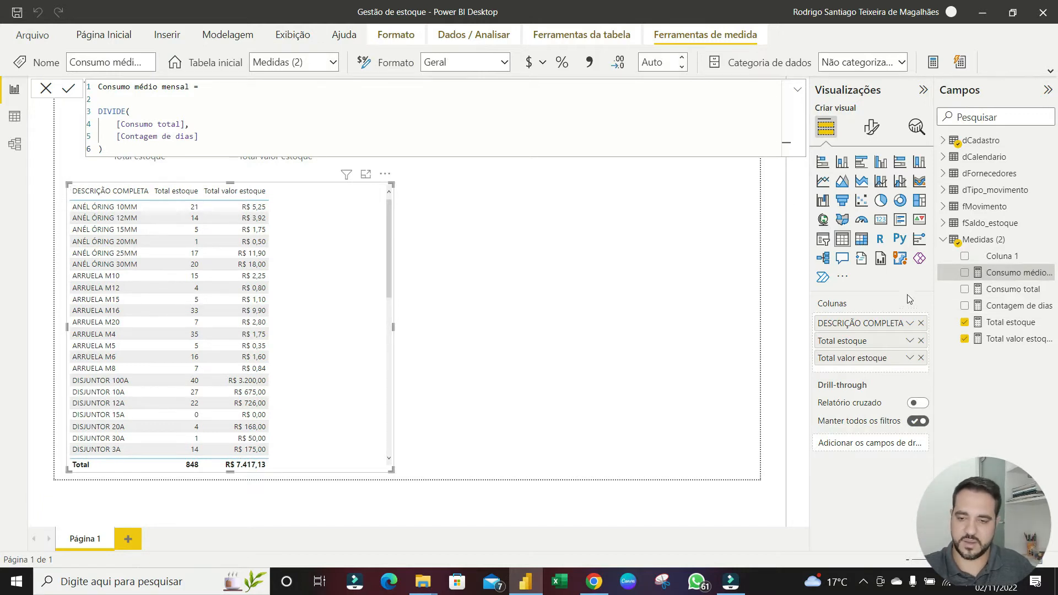
Add the Consumo médio mensal measure as a column in the item table and look through its rows
left_click(1003, 286)
left_click(1009, 272)
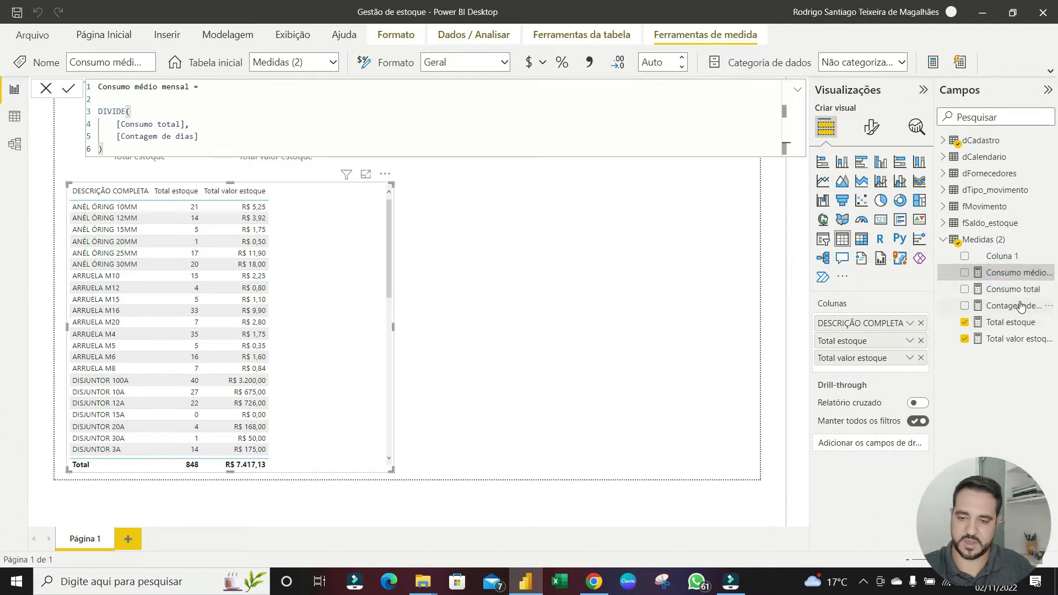
left_click(1018, 273)
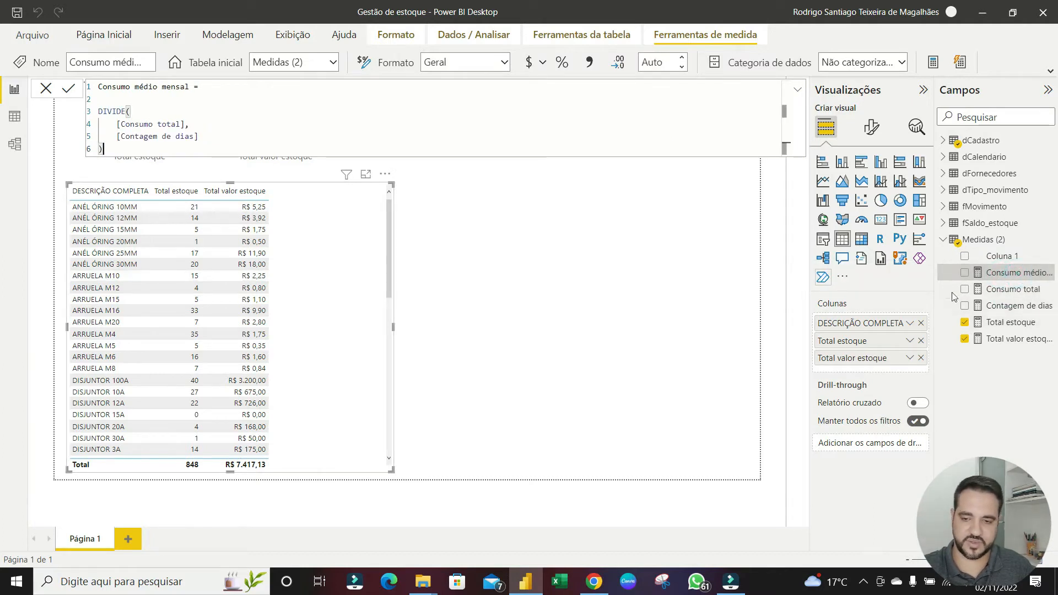
left_click_drag(1006, 272, 325, 306)
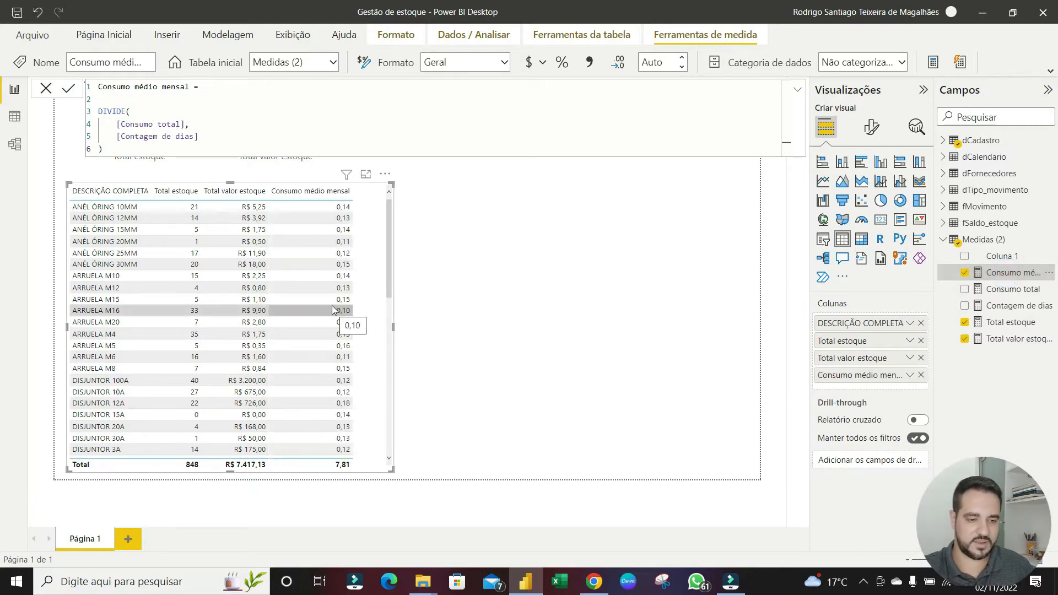
scroll(378, 259, "down", 1)
scroll(378, 261, "down", 6)
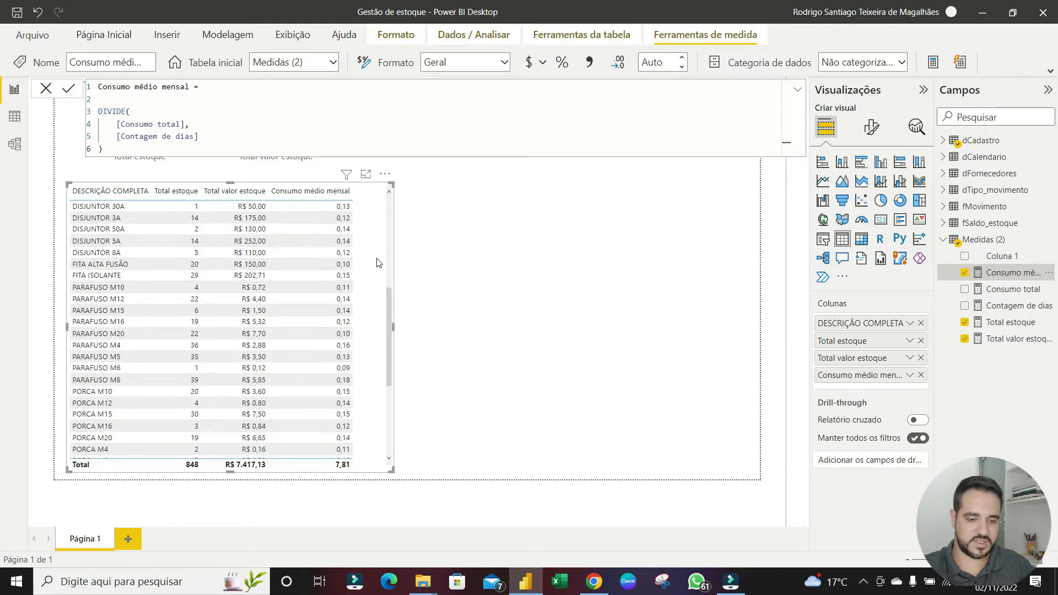
scroll(374, 270, "up", 8)
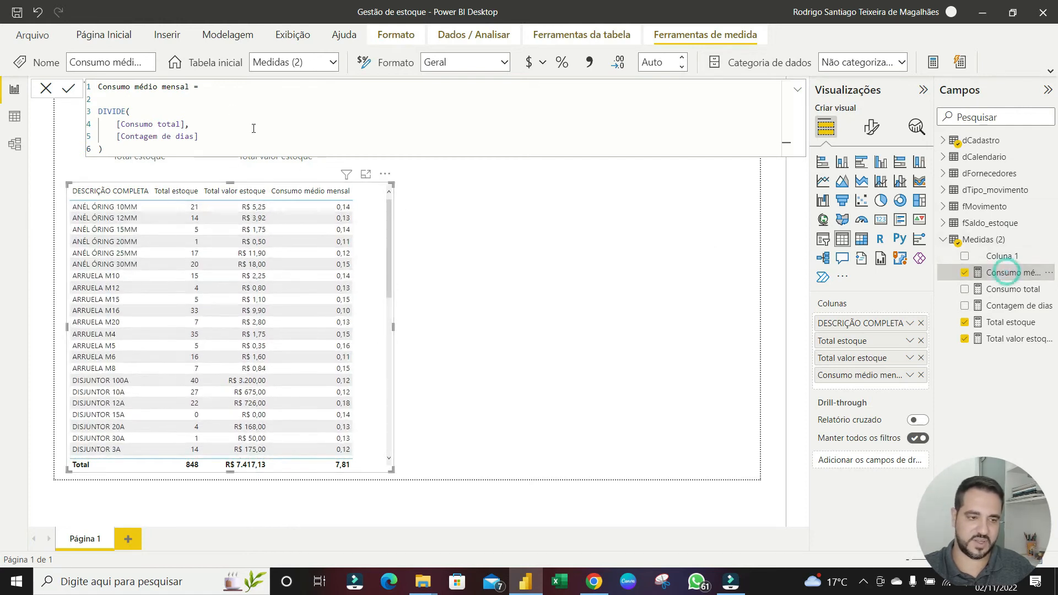
Shorten the measure's name in its formula to Consumo médio and commit the change
left_click(186, 88)
key("BackSpace")
key("BackSpace")
key("BackSpace")
key("BackSpace")
key("BackSpace")
key("BackSpace")
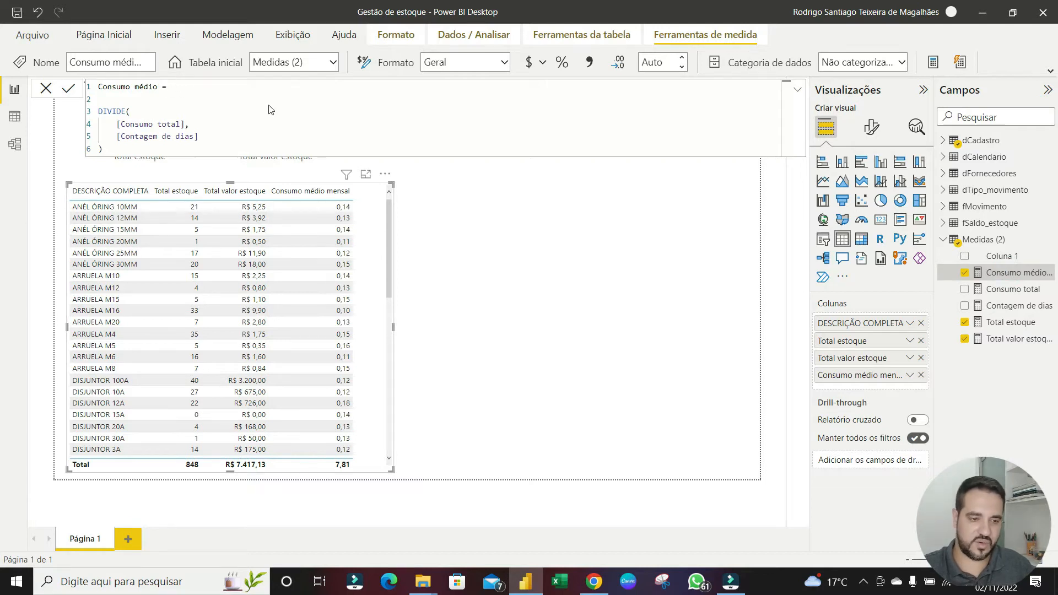
key("Return")
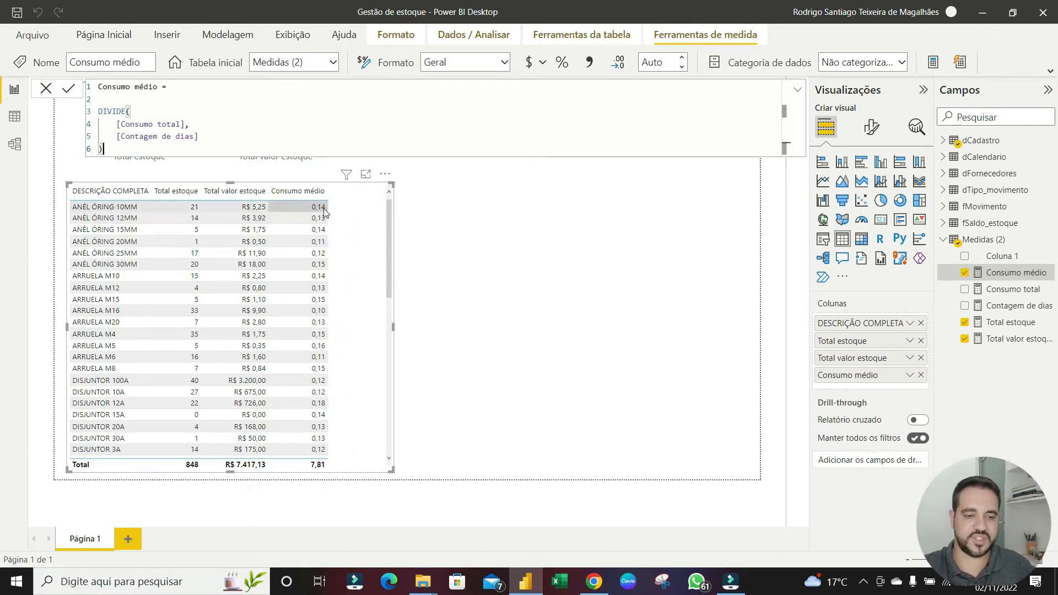
Examine the Consumo médio values for all items in the table, then deselect the visual
scroll(318, 215, "down", 3)
scroll(319, 249, "down", 9)
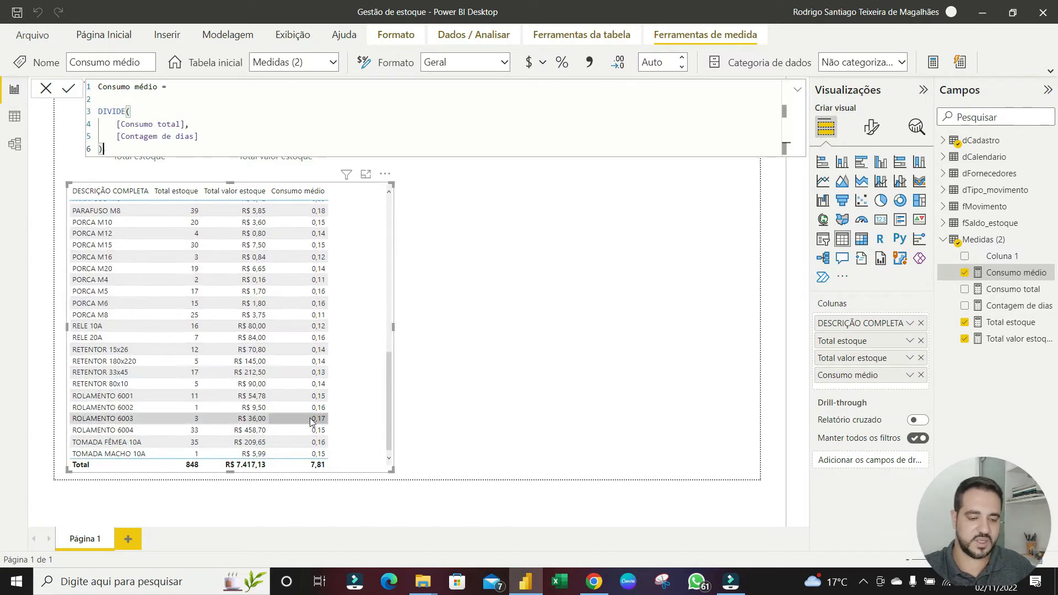
scroll(259, 358, "up", 12)
scroll(252, 351, "up", 1)
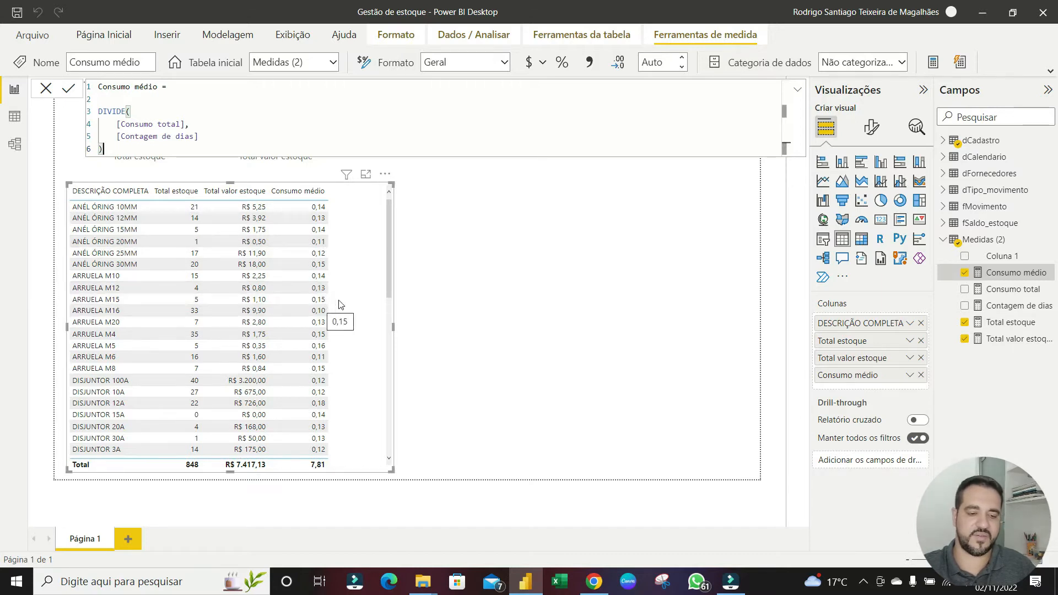
scroll(325, 305, "down", 7)
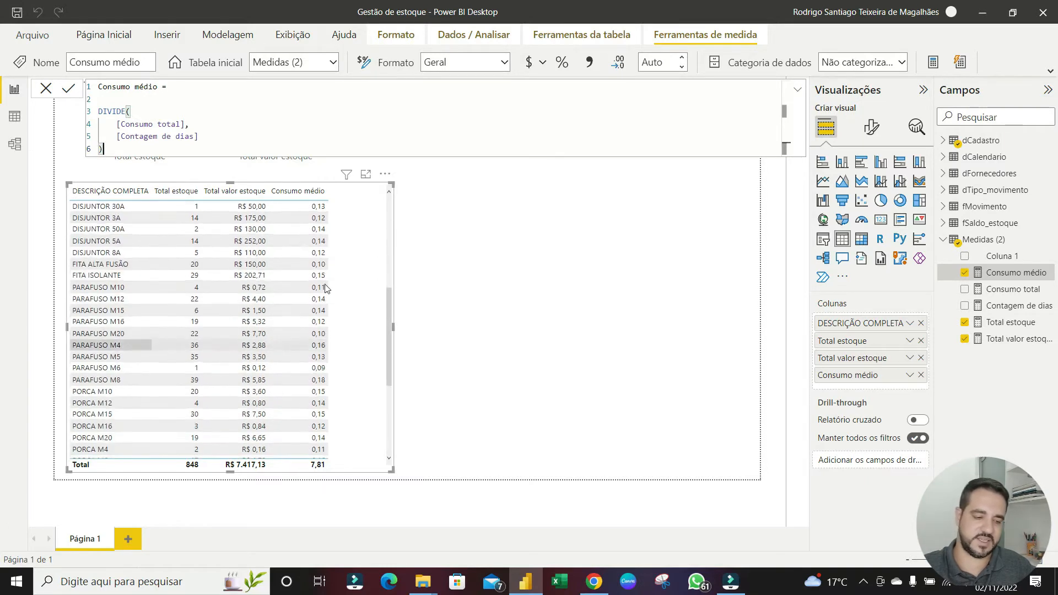
scroll(168, 387, "down", 2)
scroll(225, 406, "up", 9)
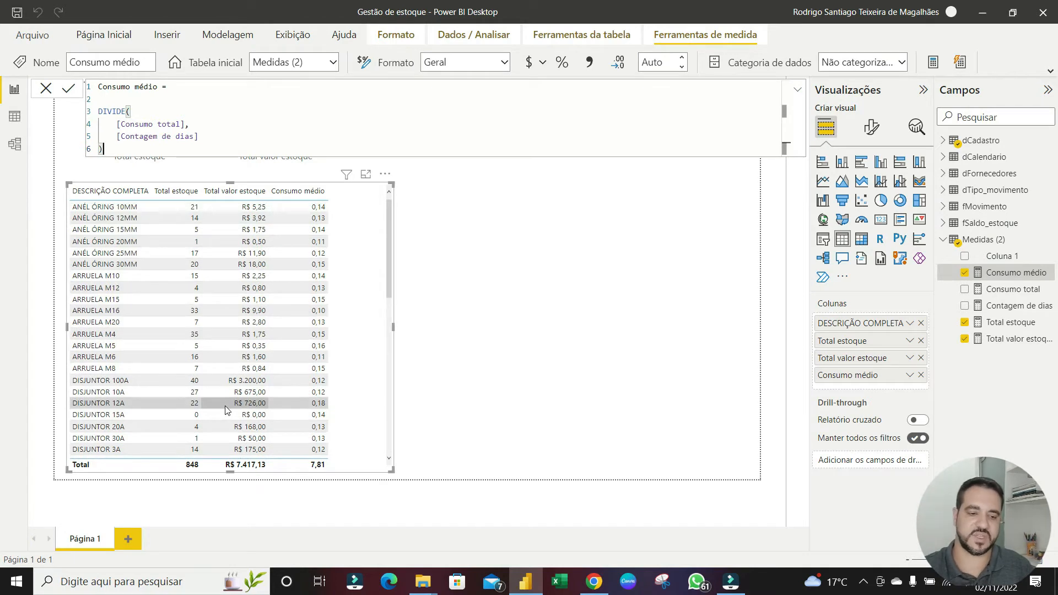
left_click(357, 289)
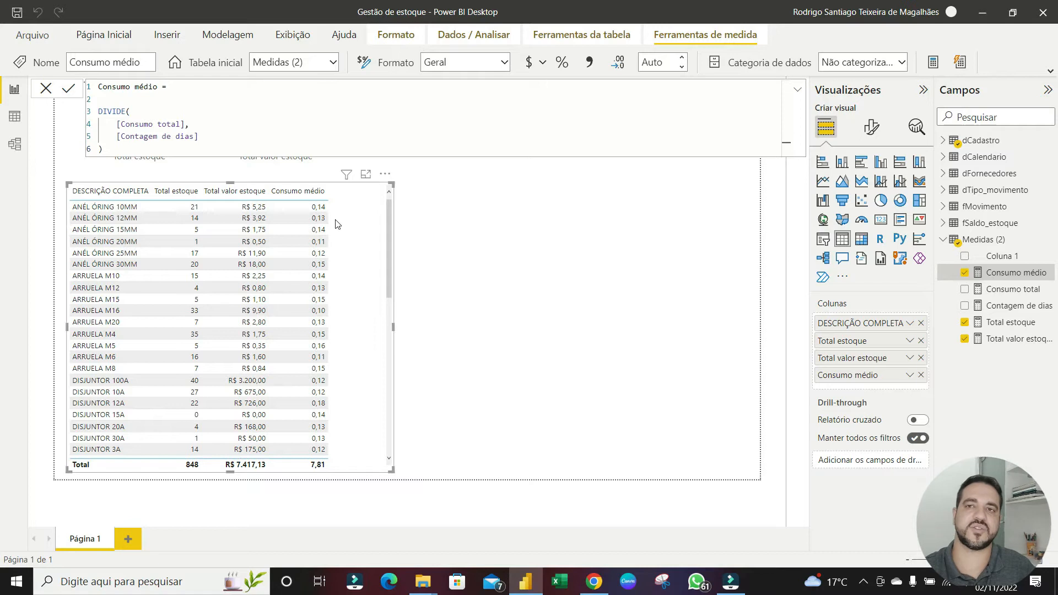
left_click(587, 301)
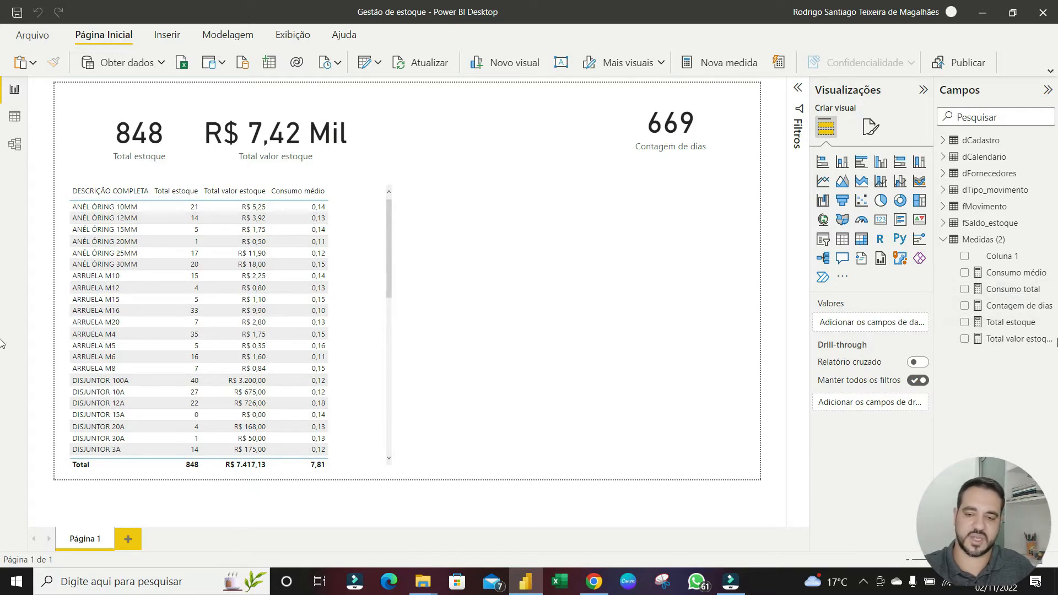
Review the formulas of the Contagem de dias, Consumo total and Consumo médio measures
left_click(999, 308)
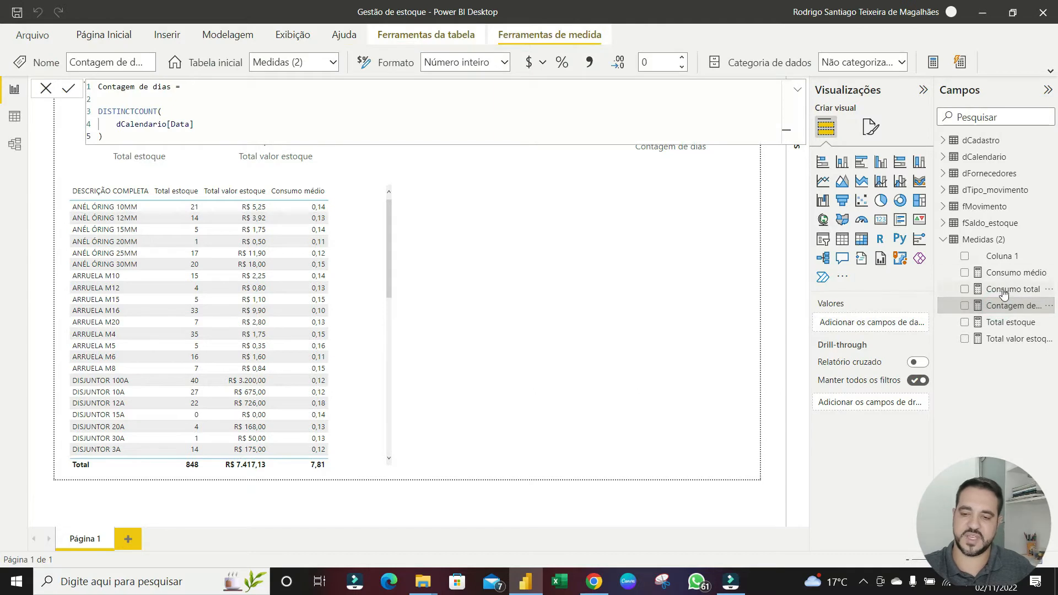
left_click(1007, 288)
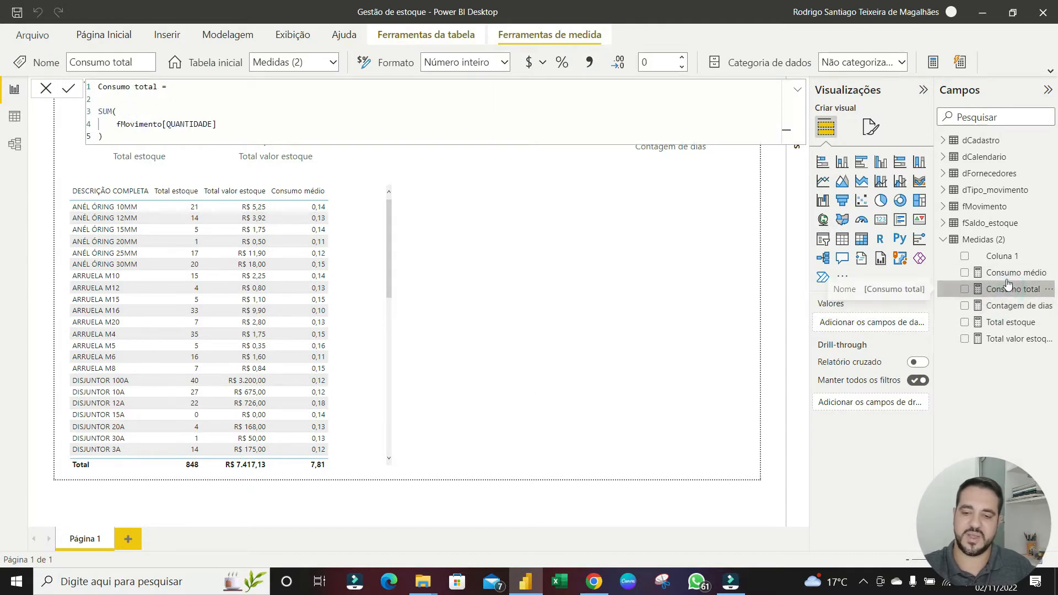
left_click(1013, 274)
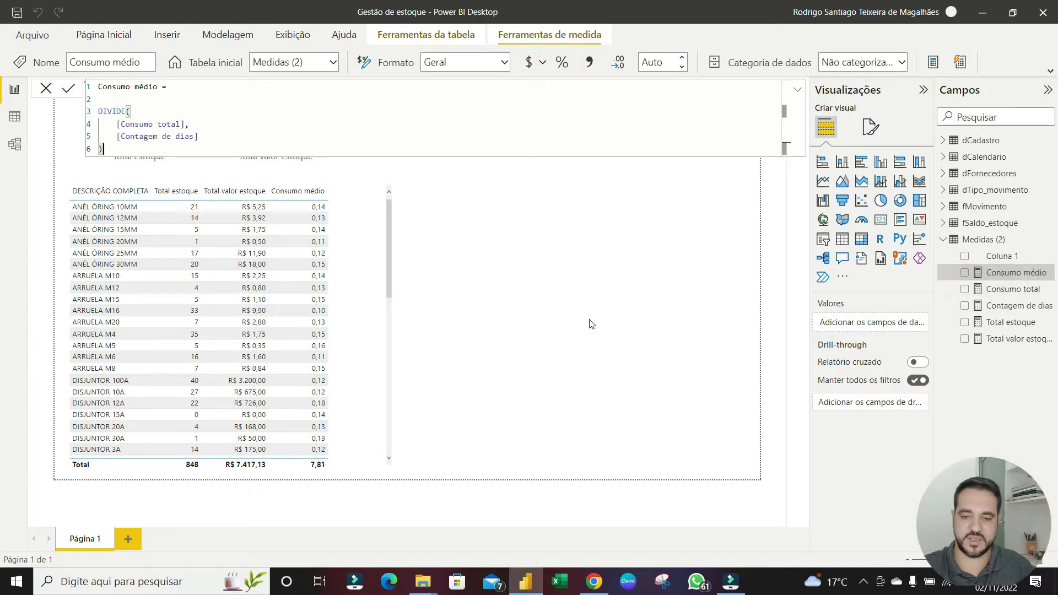
Create another measure in the Medidas table, name it Consumo médio 2 and leave a blank line before its expression
right_click(996, 278)
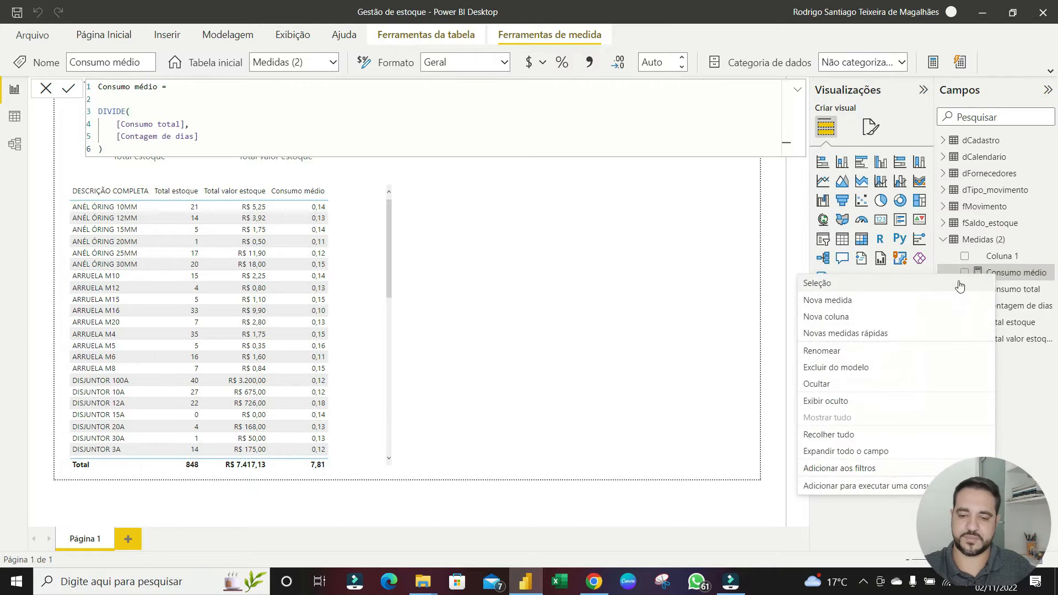
left_click(849, 301)
type("Co")
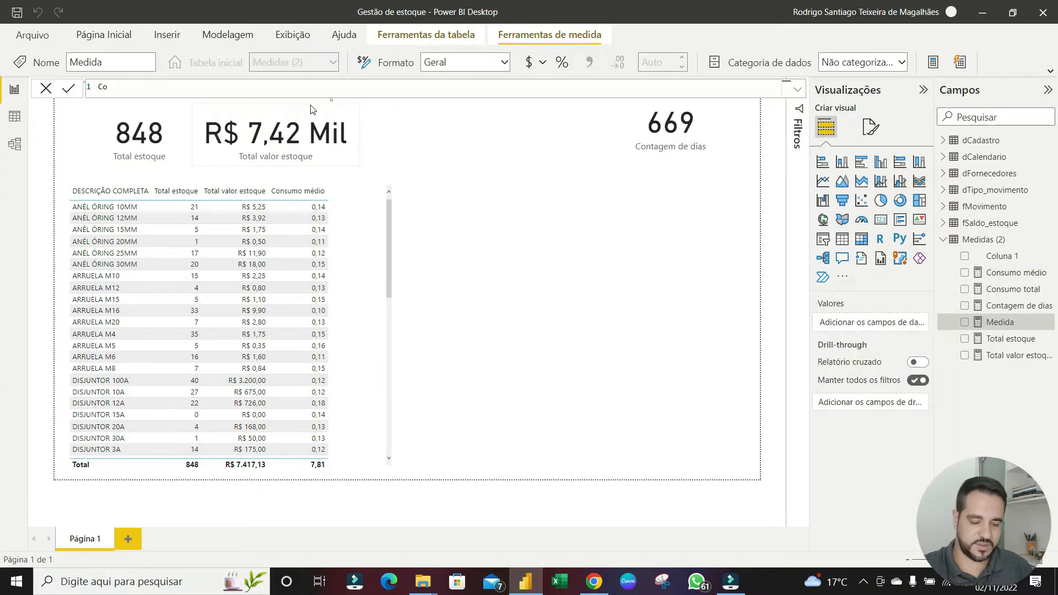
type("nsumo")
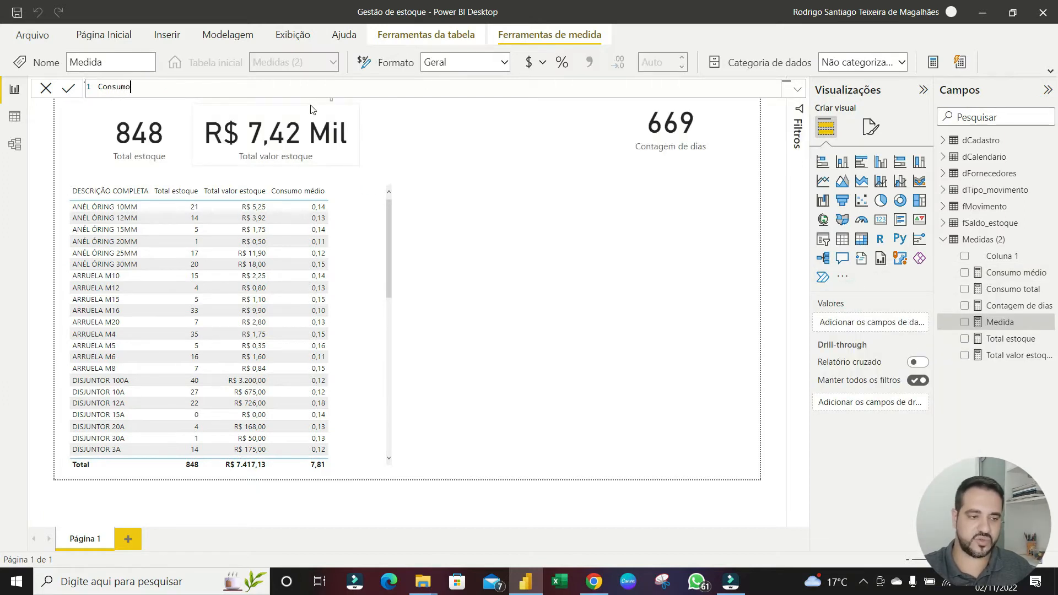
type(" médio")
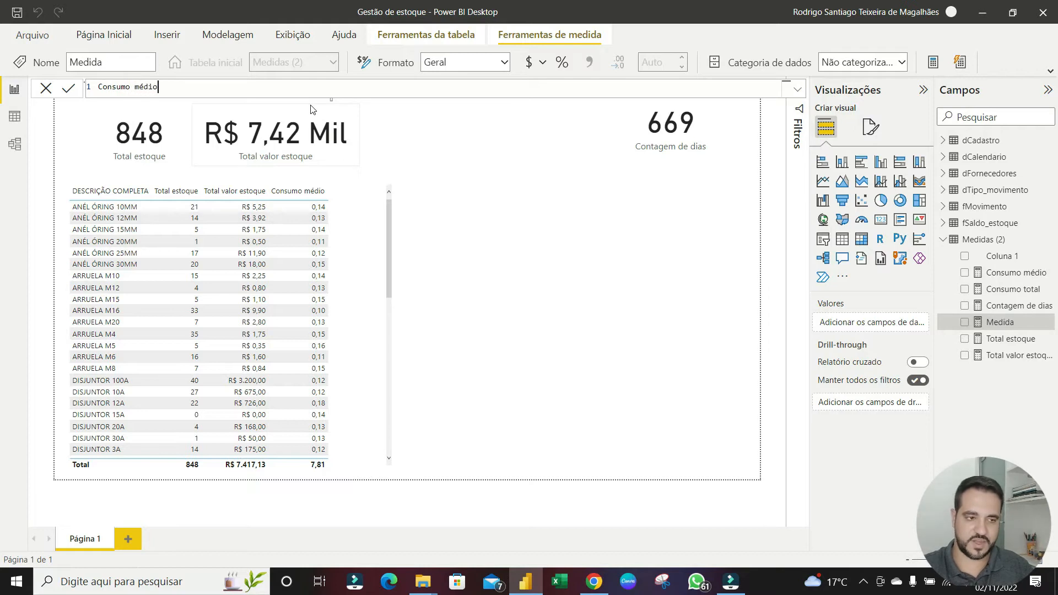
type(" 2")
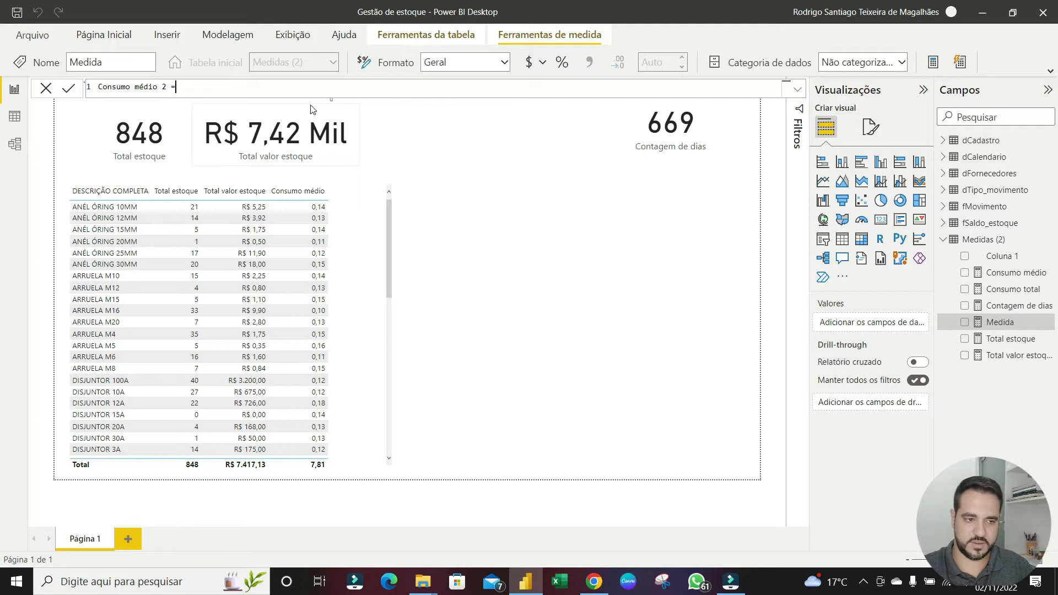
type(" =")
key("shift+Return")
key("shift+Return")
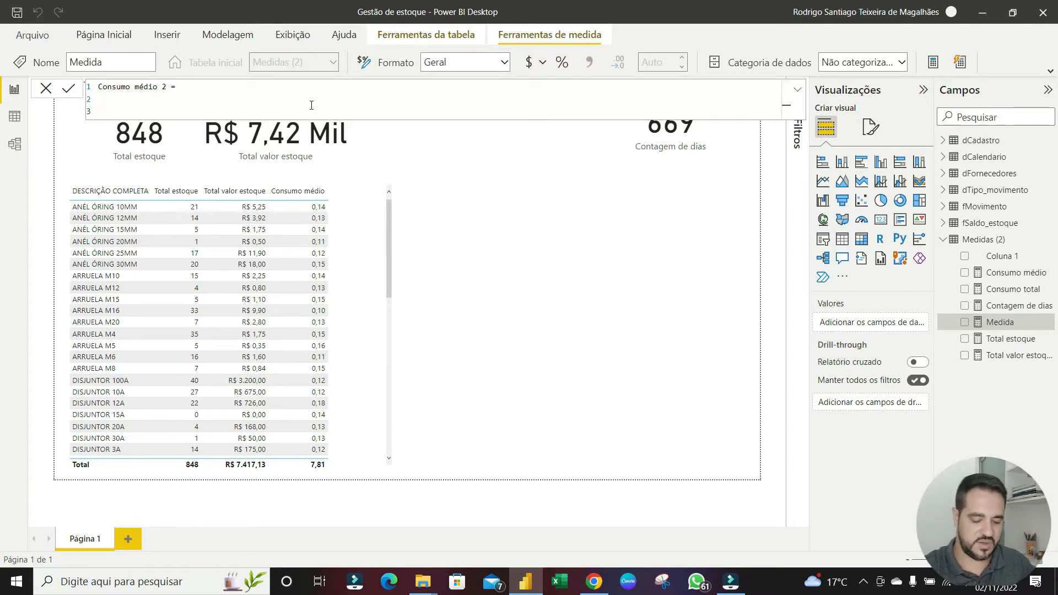
Declare a variable named contagem_dias on the third line of the Consumo médio 2 formula
type("va")
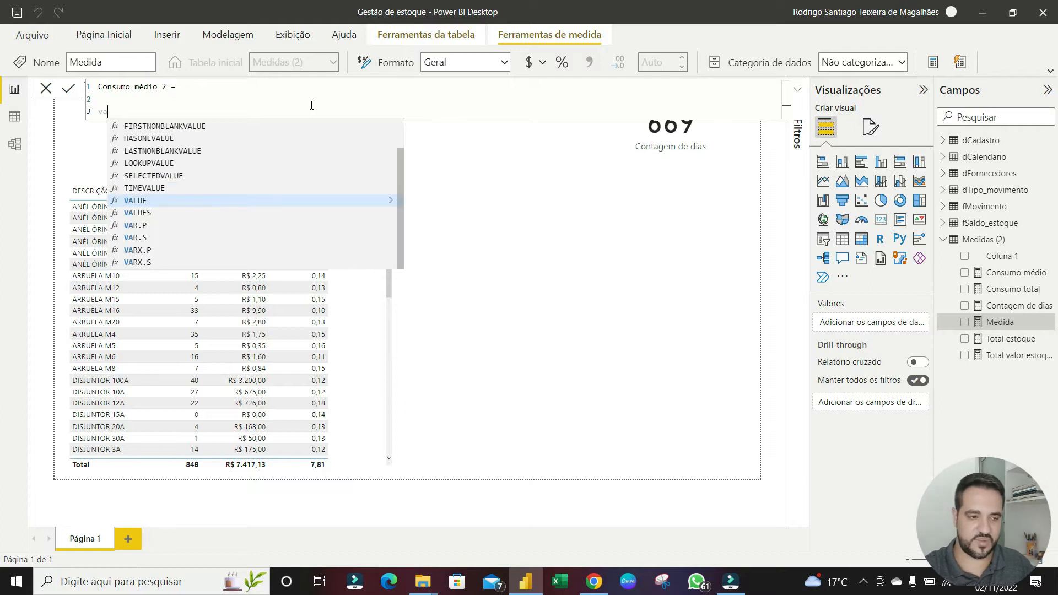
type("r")
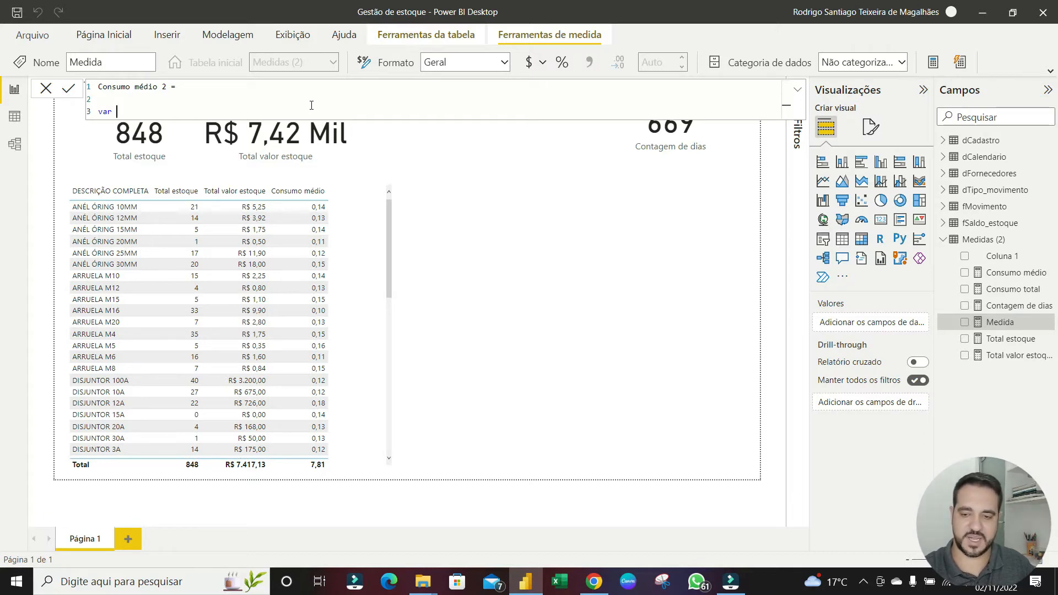
type("contagem d")
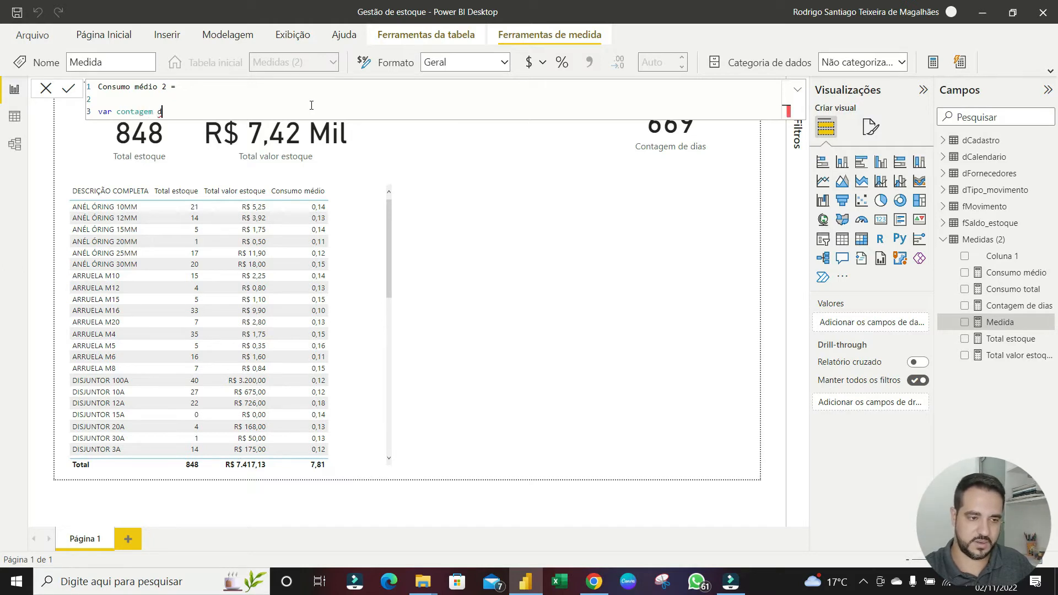
key("BackSpace")
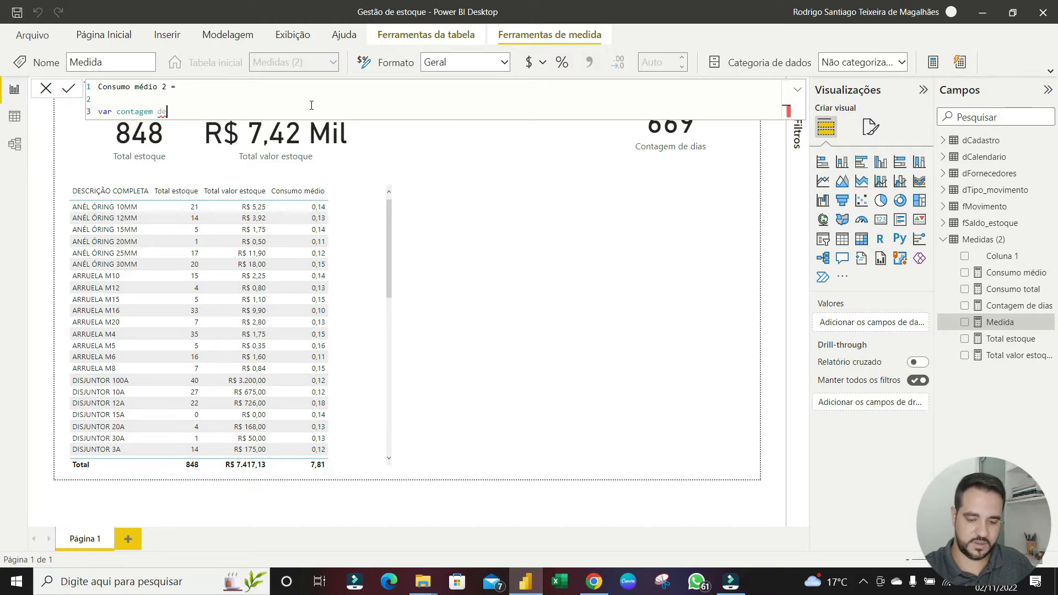
type("_dia")
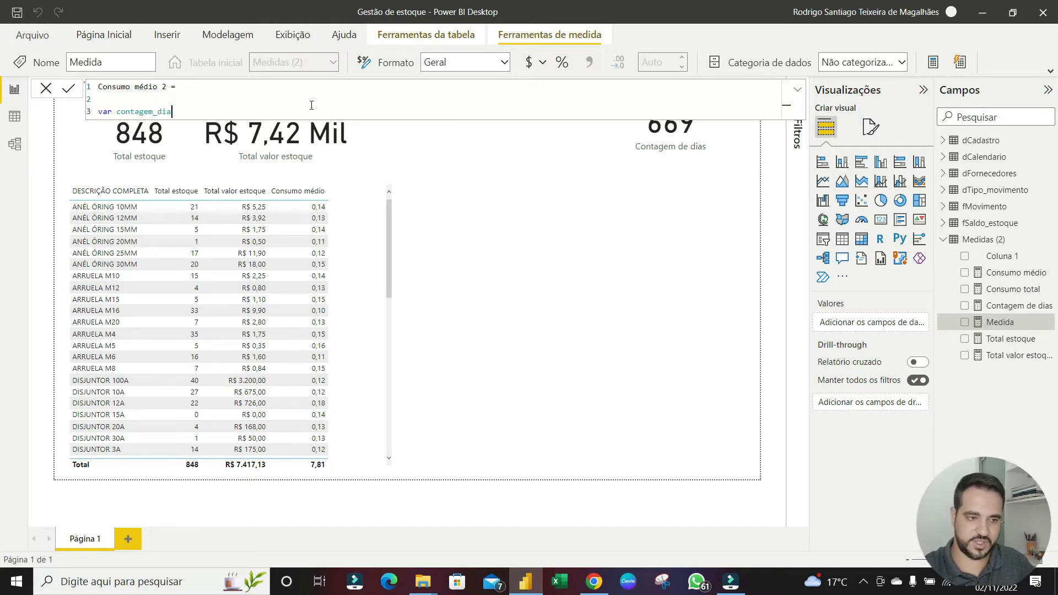
type("s =")
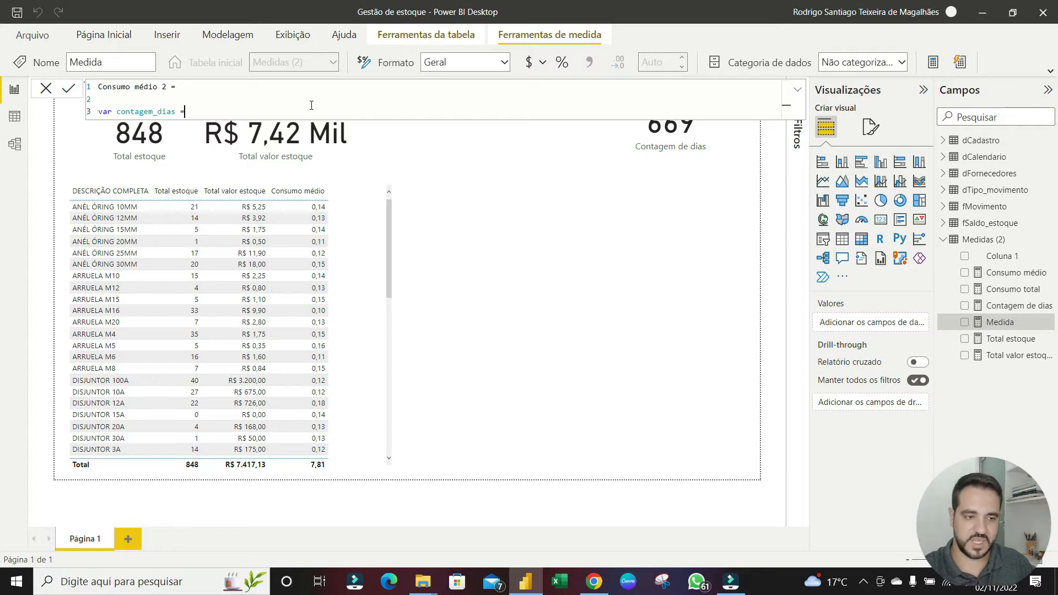
key("shift+Return")
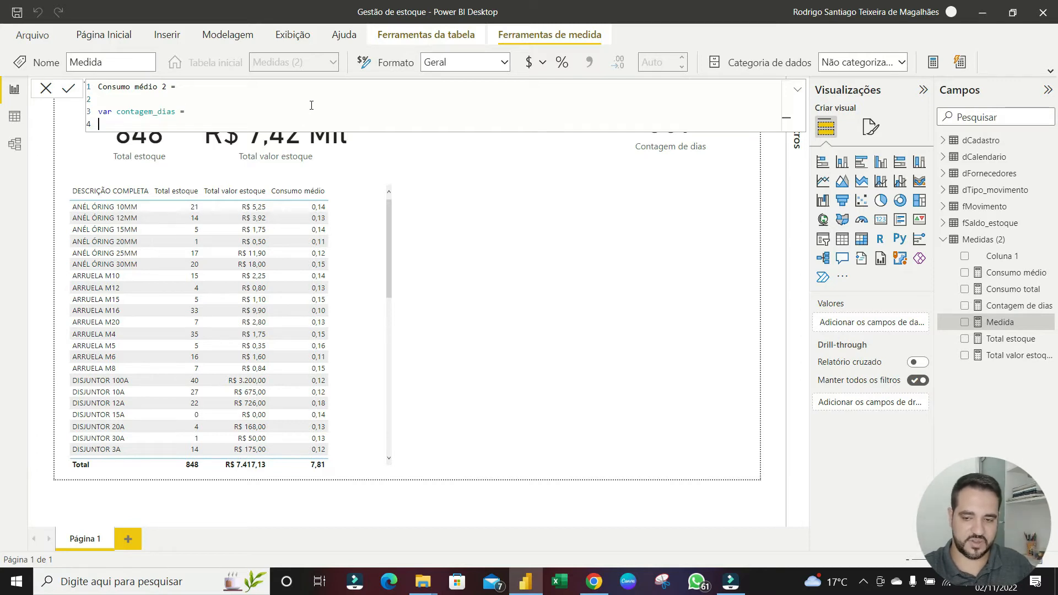
Assign DISTINCTCOUNT of dCalendario[Data] to the contagem_dias variable, with the argument on its own line
type("dist")
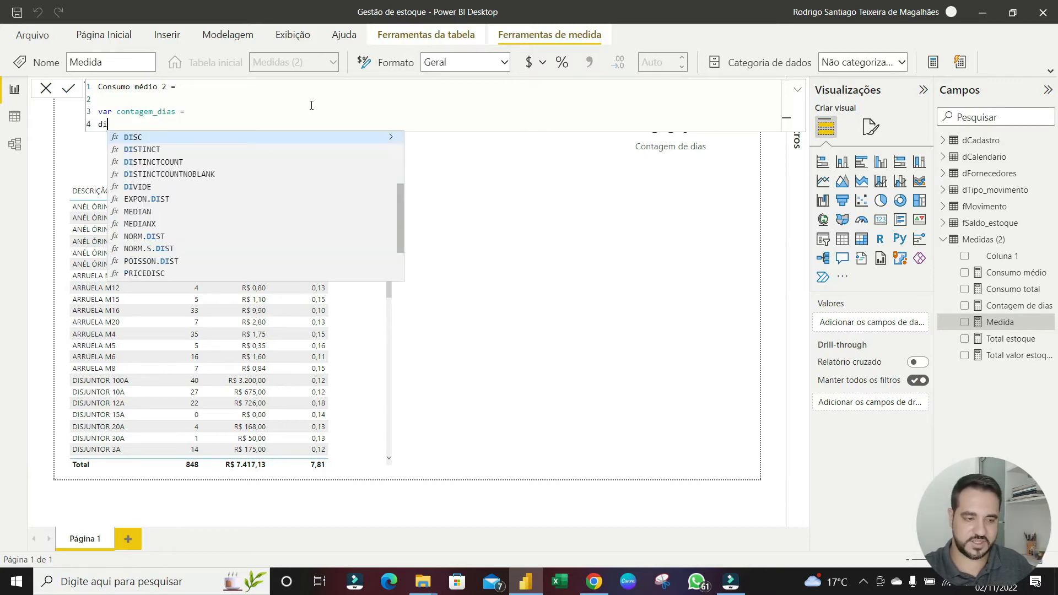
key("Down")
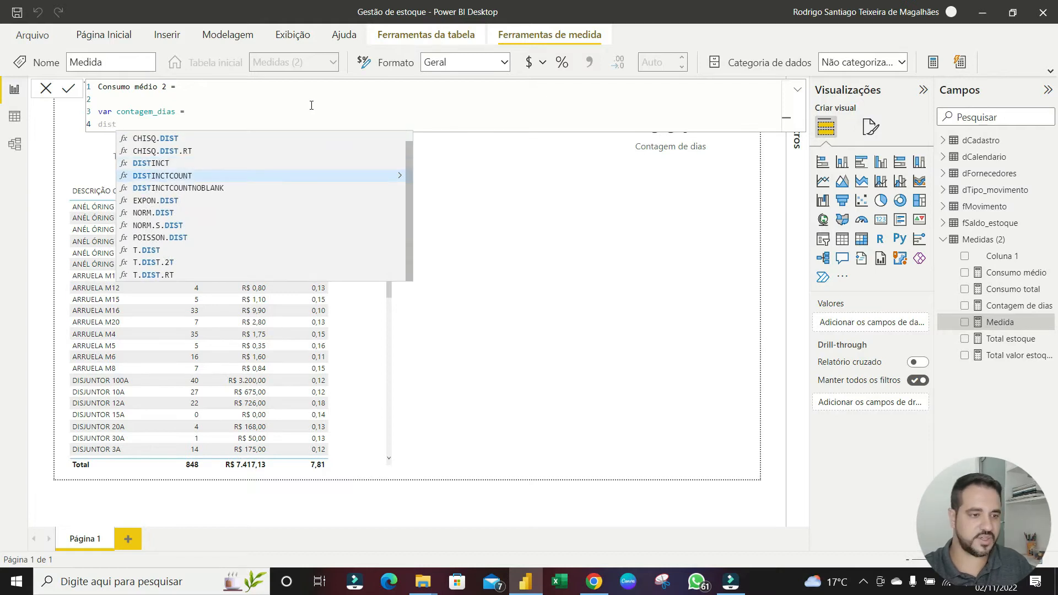
key("Tab")
key("shift+Return")
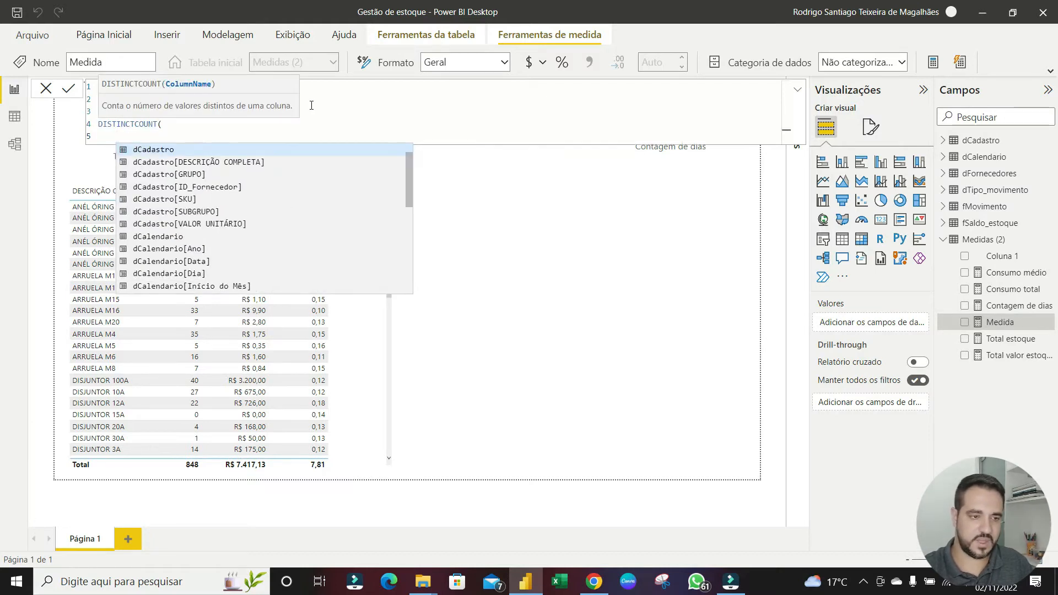
type("dCalendario[Data]")
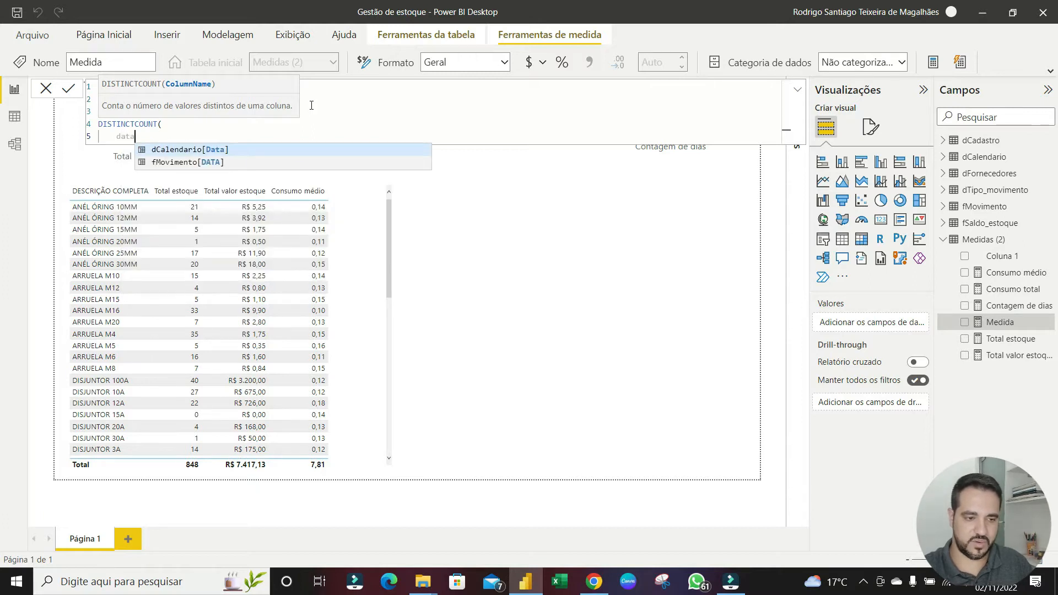
key("Tab")
key("shift+Return")
type(")")
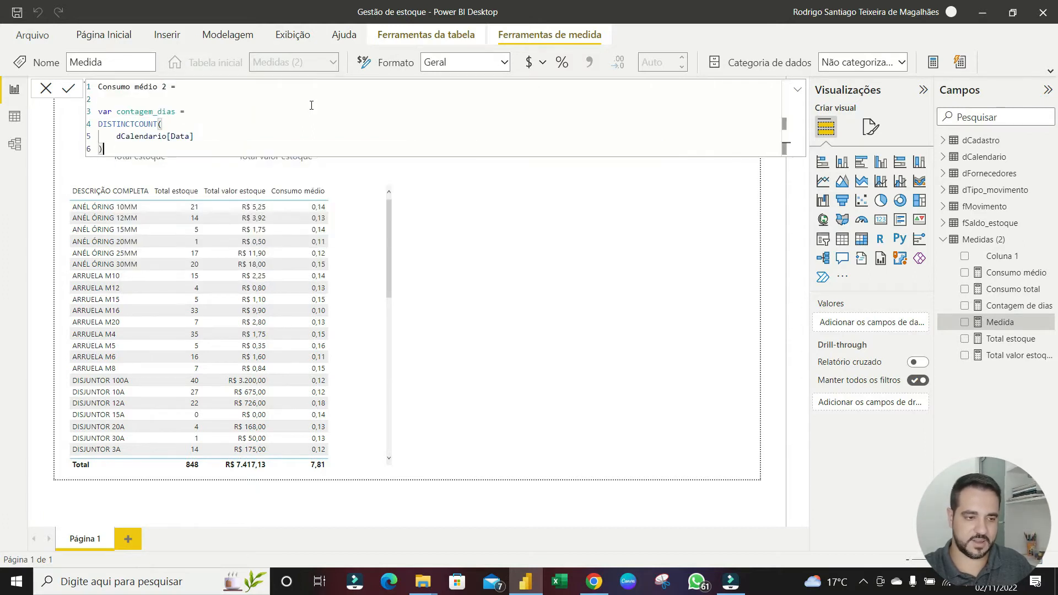
Leave a blank line below the first variable and declare a second one named consumo_total
key("shift+Return")
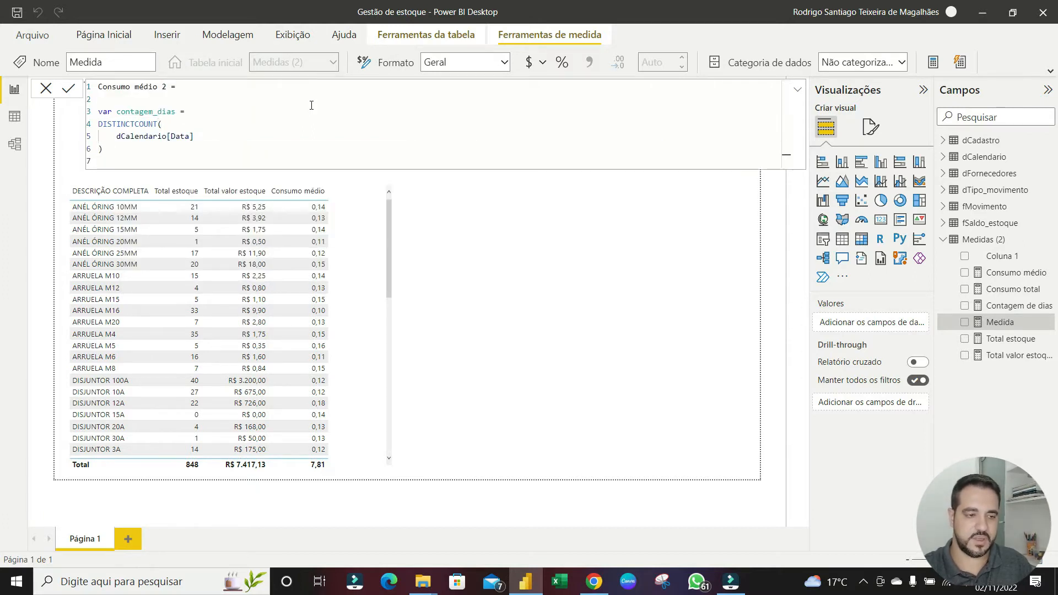
key("shift+Return")
type("v")
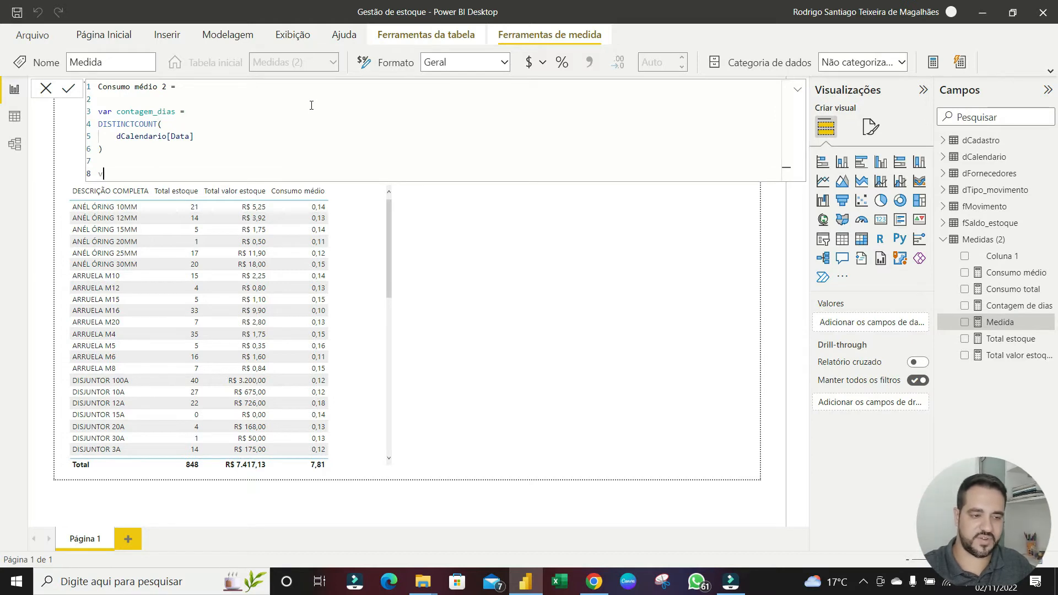
type("ar consumo_total ")
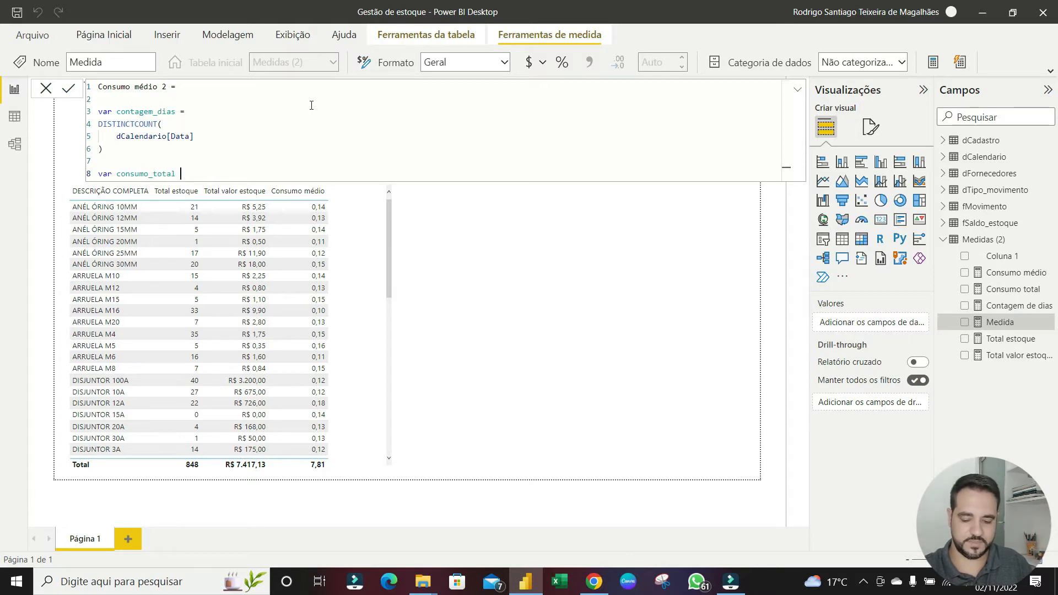
type("=")
key("shift+Return")
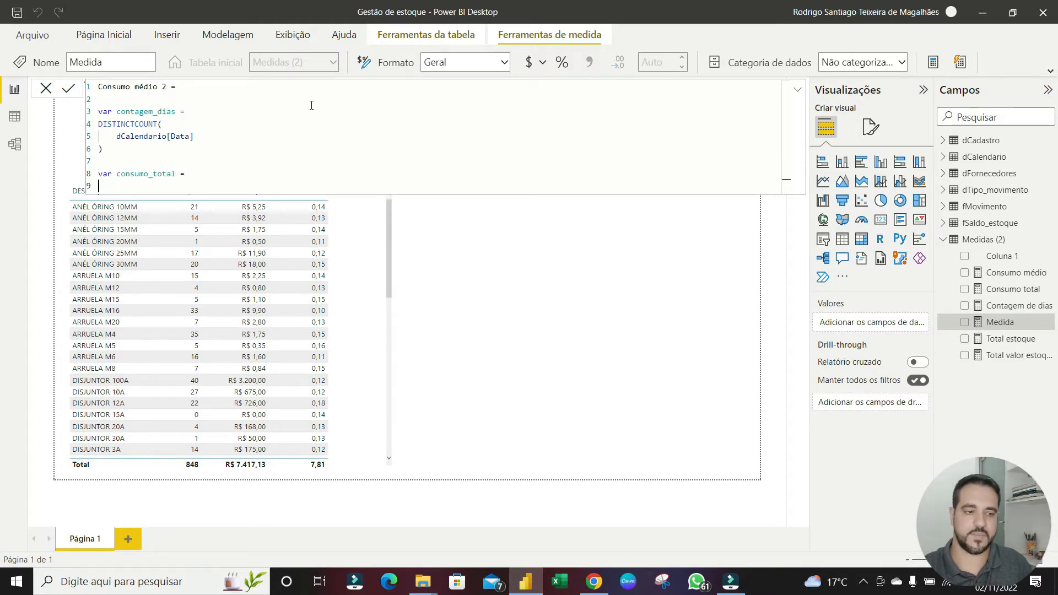
Assign SUM of fMovimento[QUANTIDADE] to the consumo_total variable and leave a blank line below it
type("SUM(")
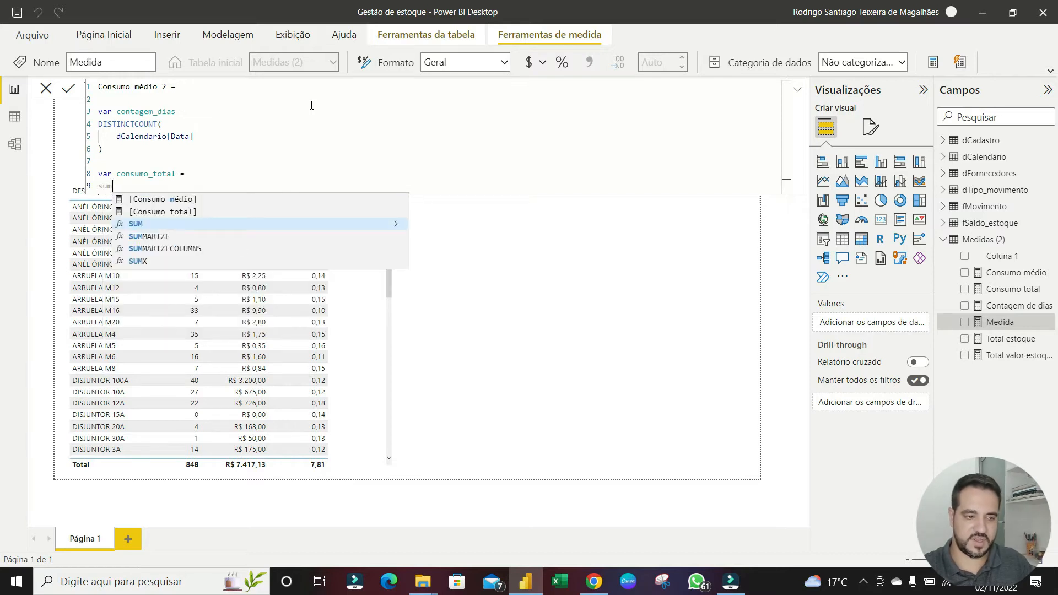
key("shift+Return")
type("qua")
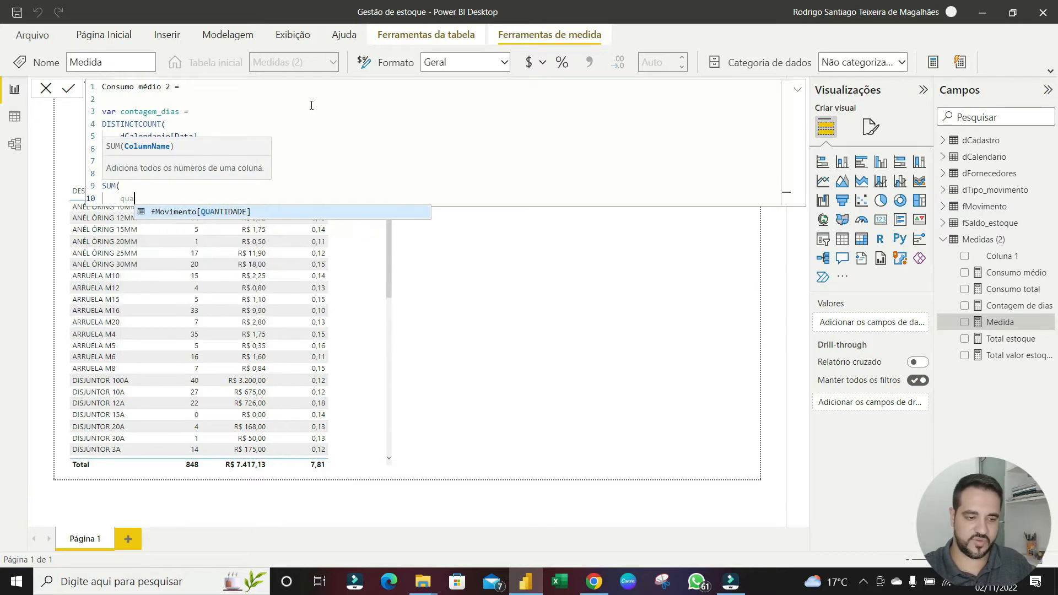
key("Tab")
key("shift+Return")
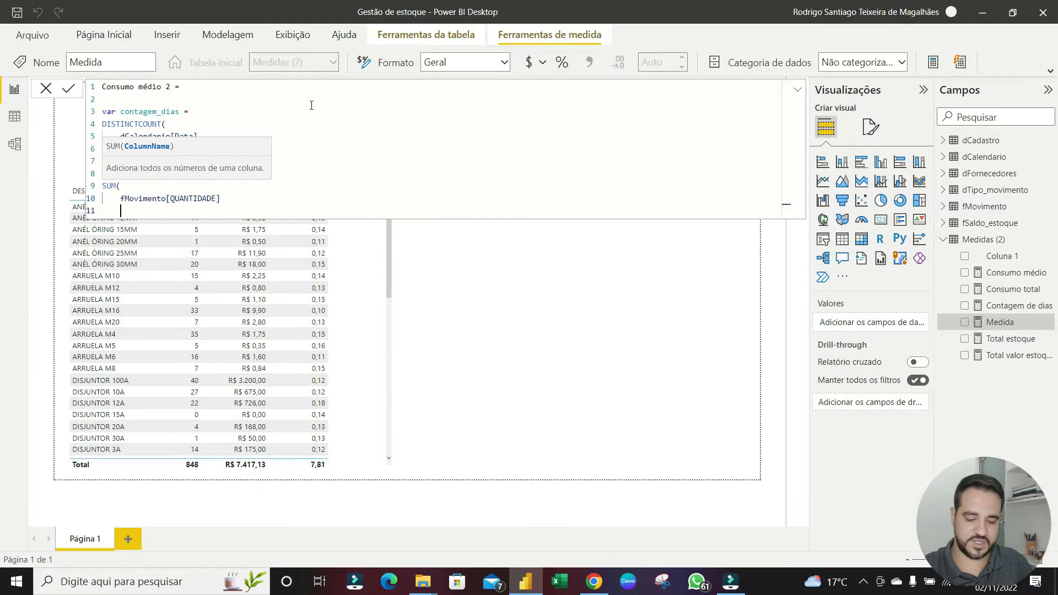
type(")")
key("shift+Return")
key("shift+Return")
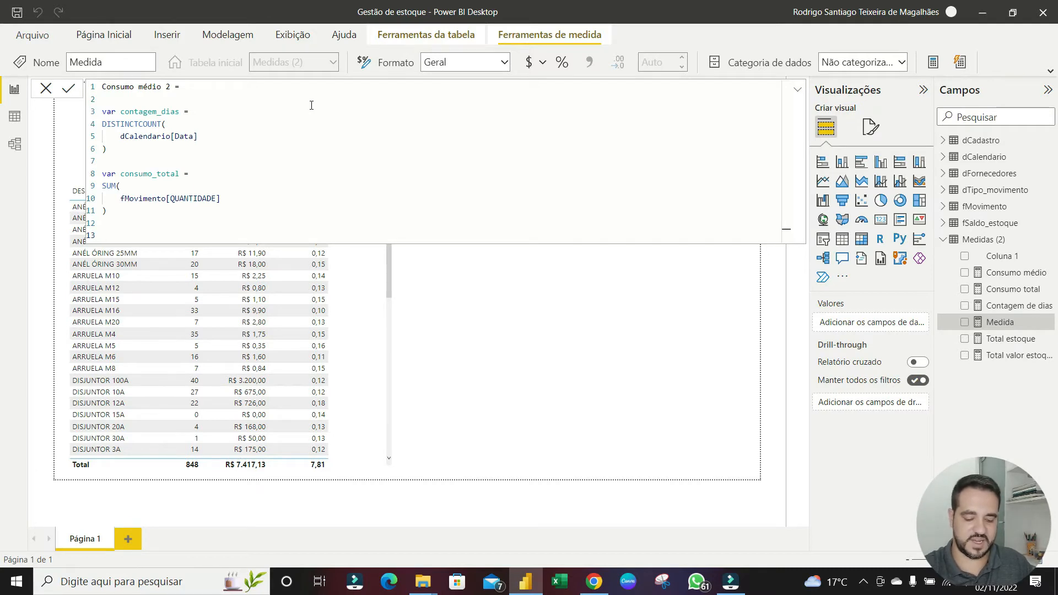
Add the return keyword to the formula and start a DIVIDE function below it, separated by a blank line
type("turn")
key("Return")
key("Return")
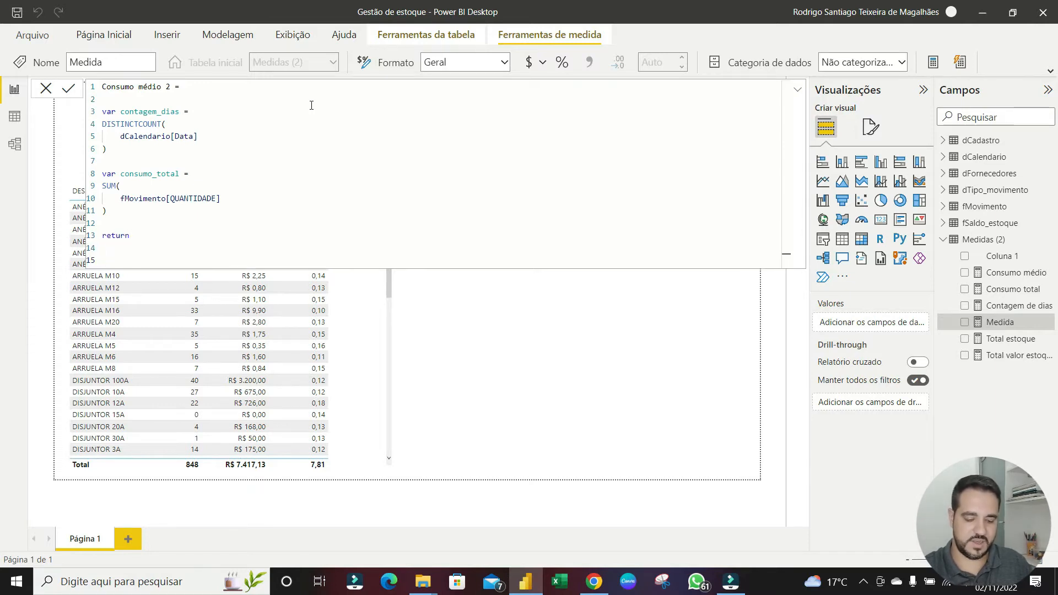
type("div")
key("Tab")
key("shift+Return")
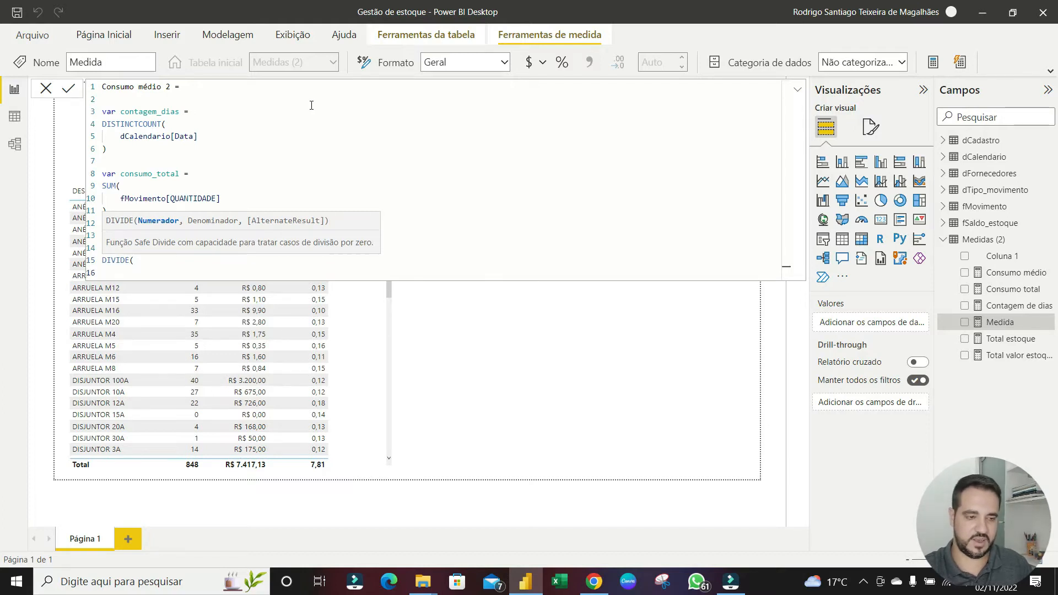
Use the consumo_total variable, not the Consumo total measure, as the numerator of DIVIDE
type("consum")
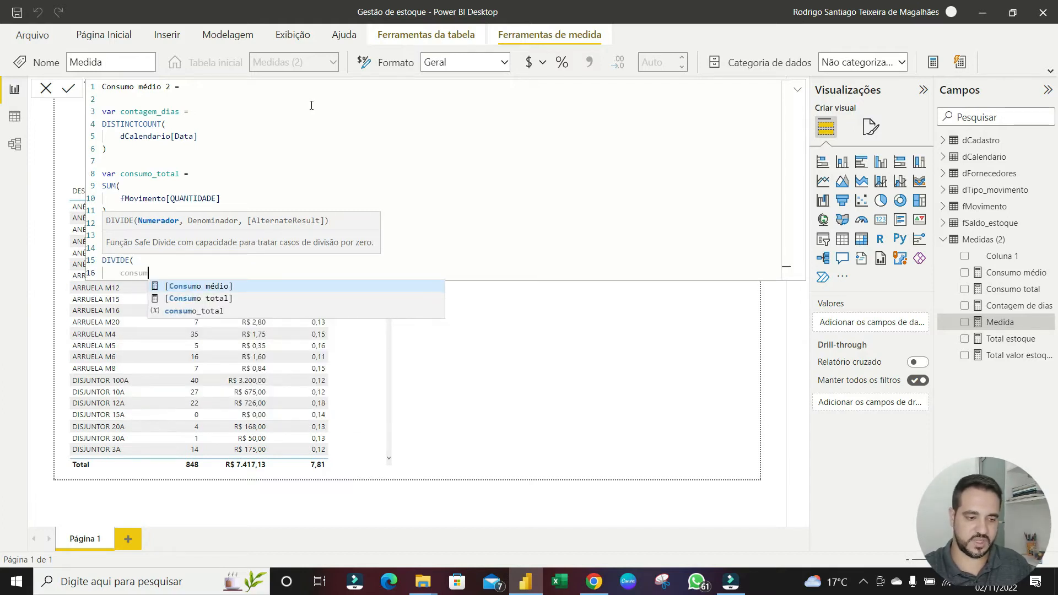
key("Down")
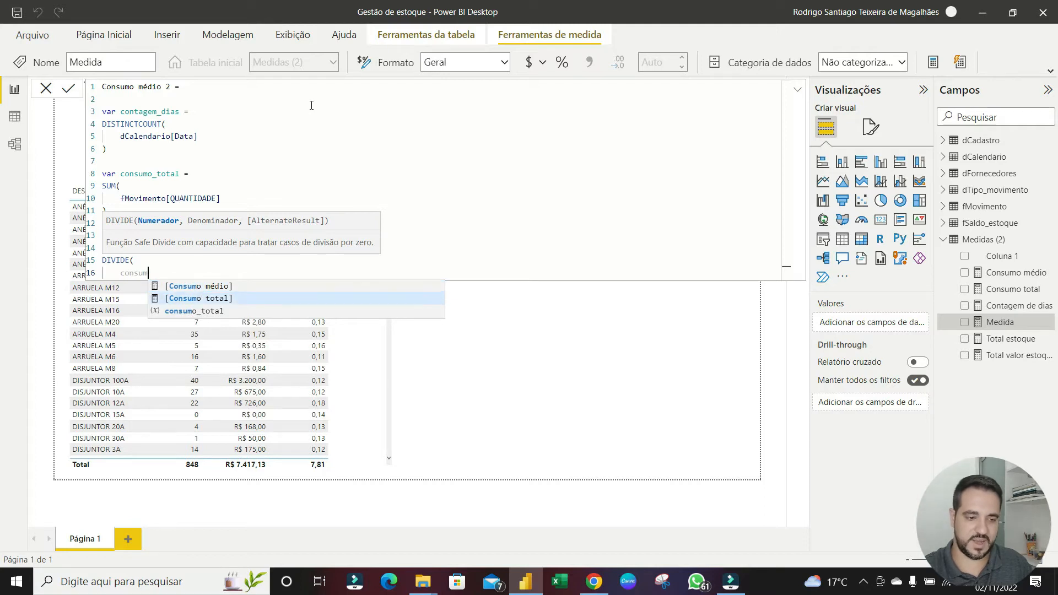
key("Down")
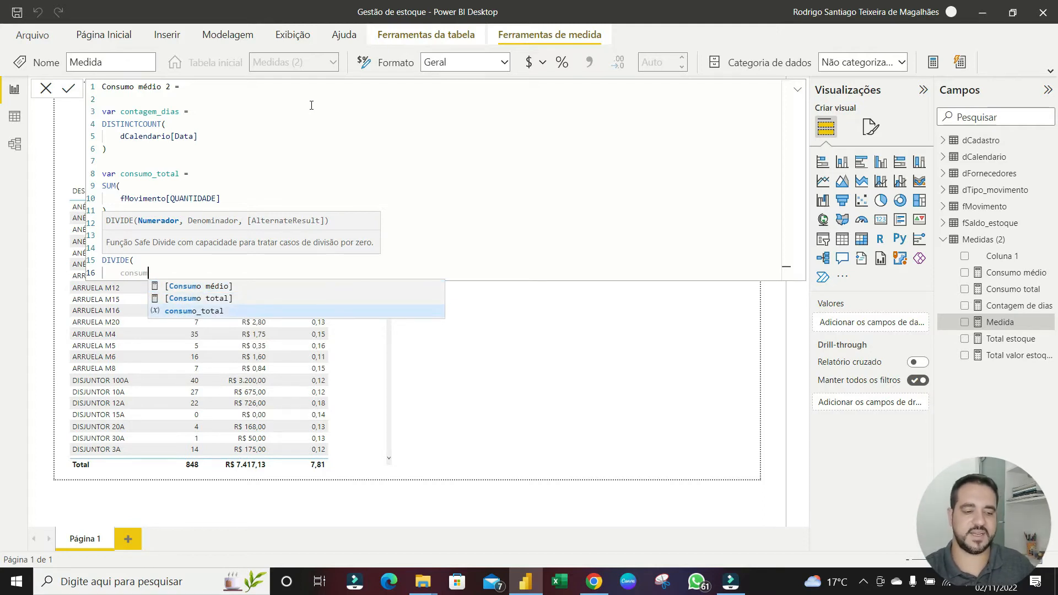
type("o_total")
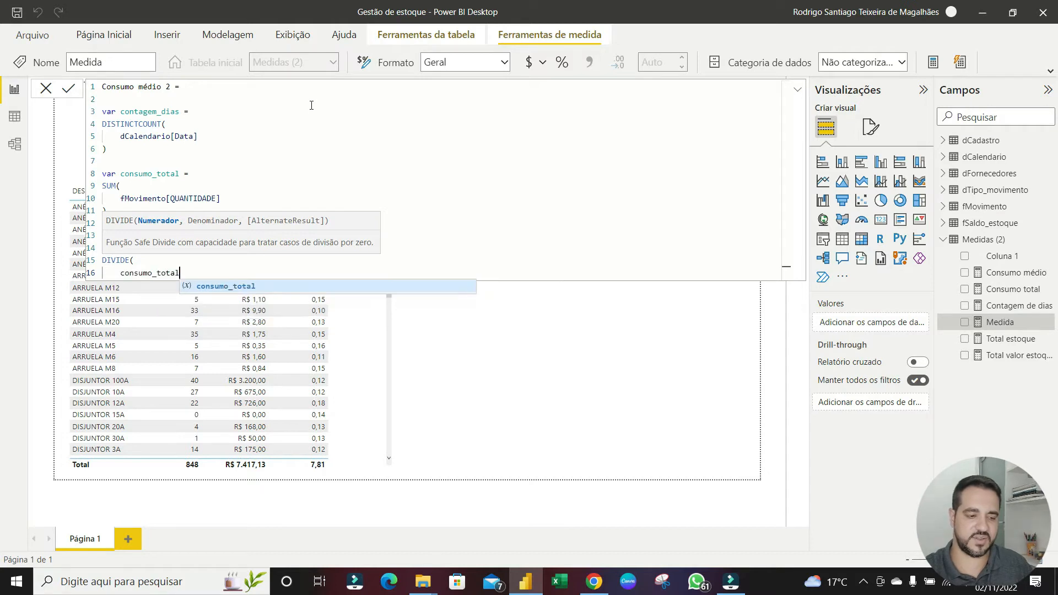
type(",")
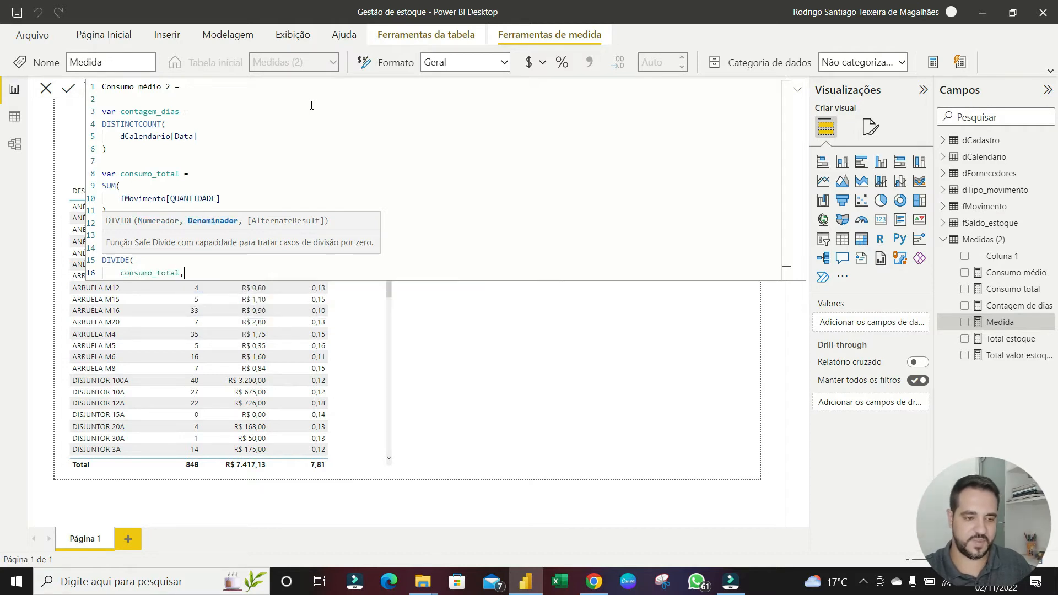
key("Return")
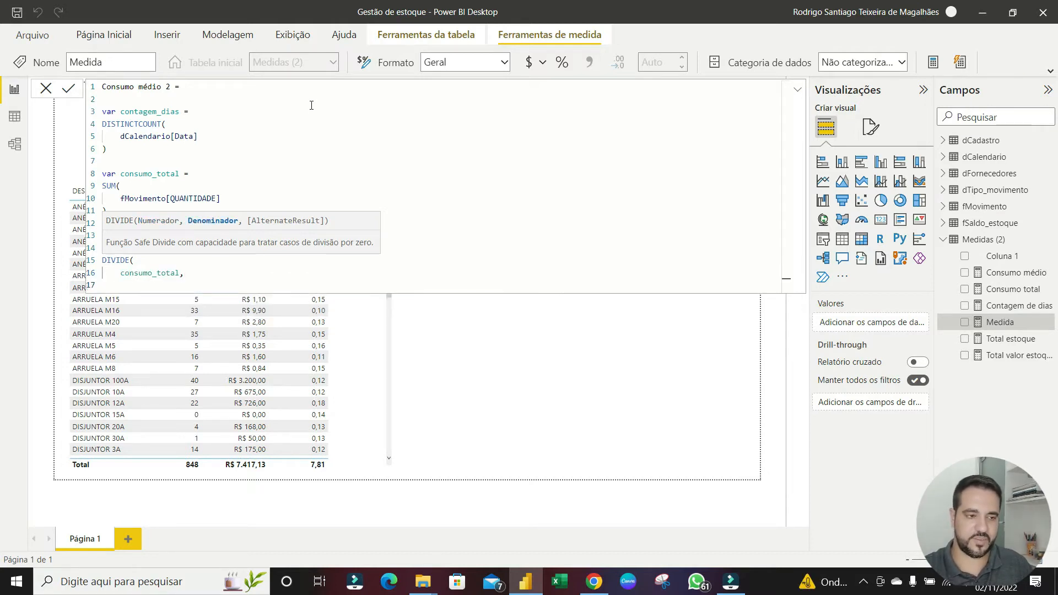
Use the contagem_dias variable as the denominator, close the DIVIDE function and commit the Consumo médio 2 measure
type("consu")
key("BackSpace")
key("BackSpace")
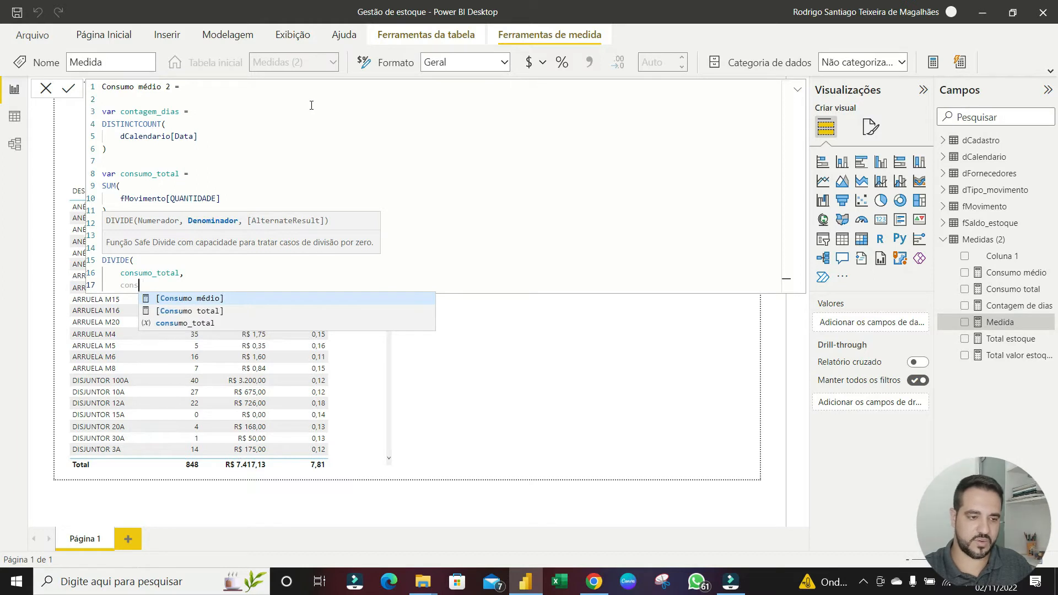
type("tag")
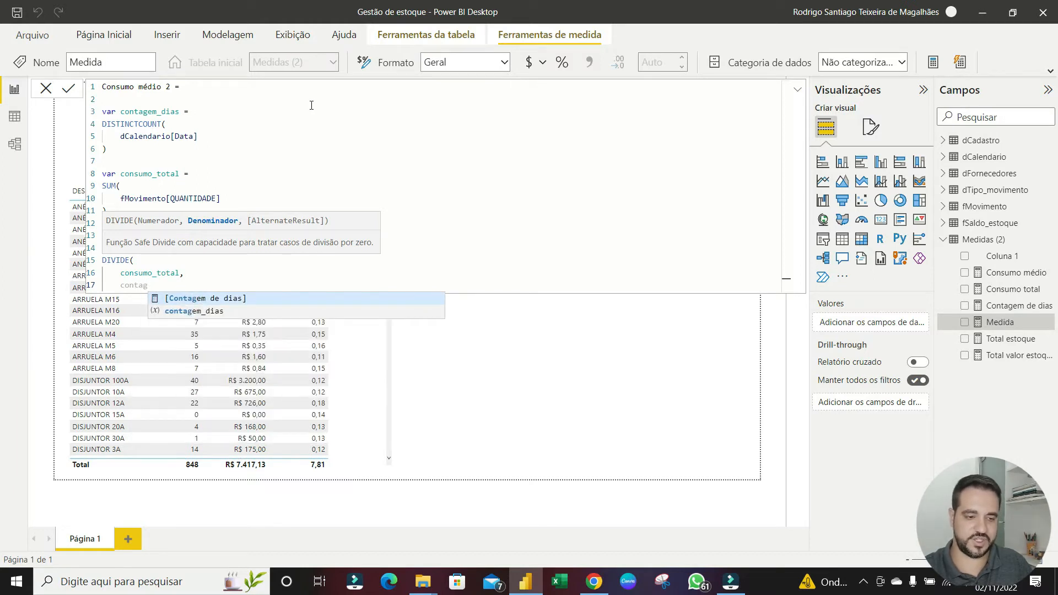
key("Down")
key("Tab")
key("Return")
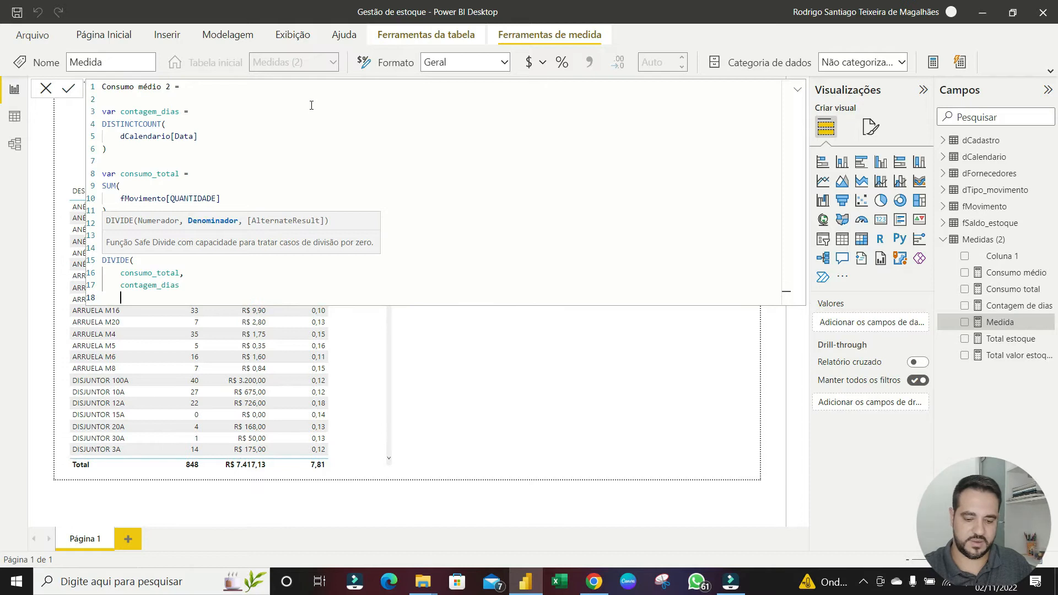
type(")")
key("Return")
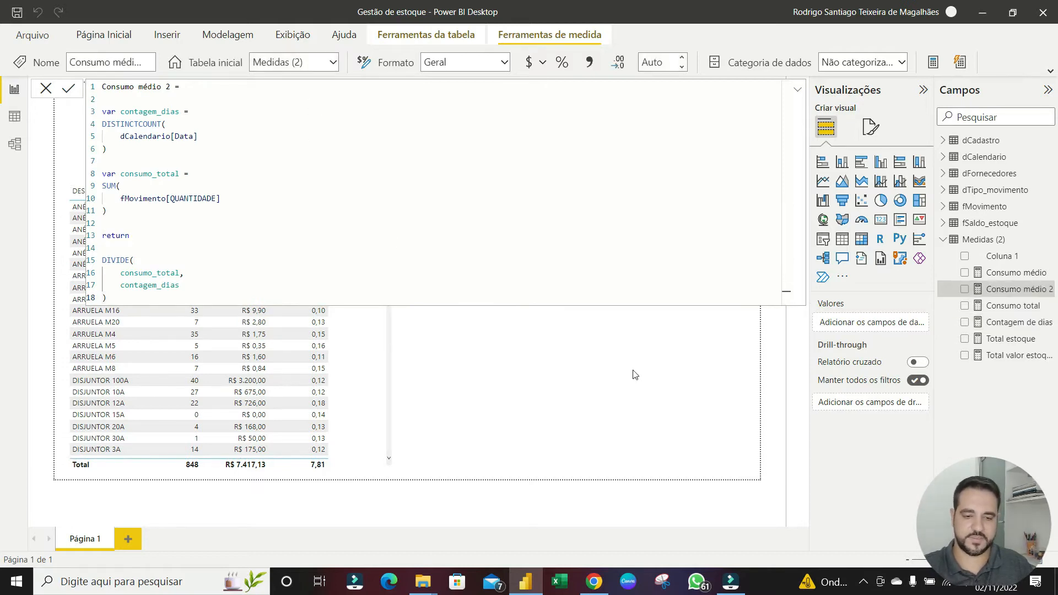
Add the Consumo médio 2 measure to the item table and compare its values with the Consumo médio column
left_click(629, 387)
left_click_drag(1017, 295, 368, 278)
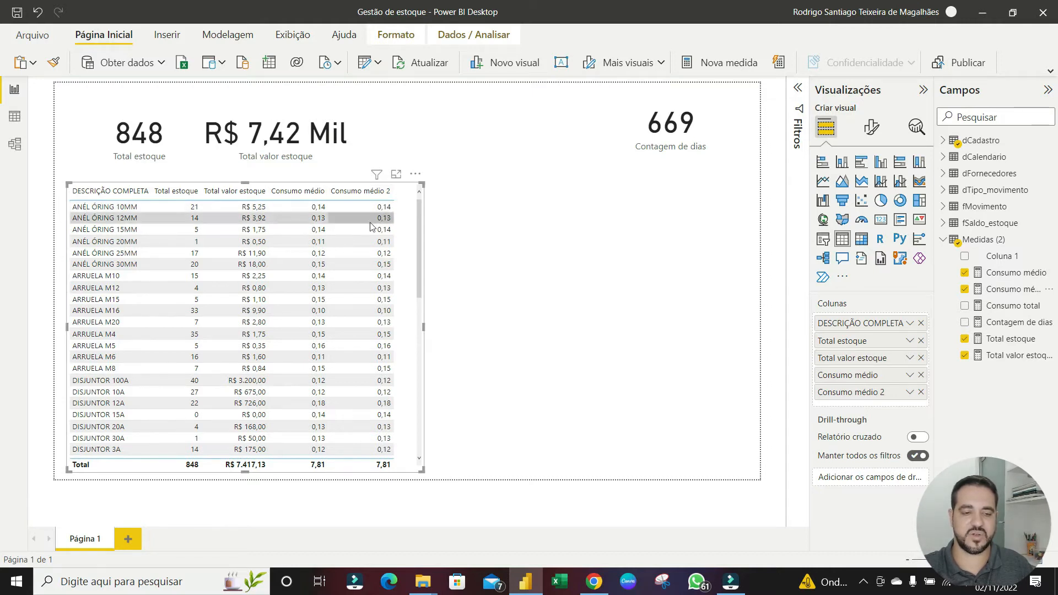
scroll(351, 266, "down", 5)
scroll(343, 289, "up", 5)
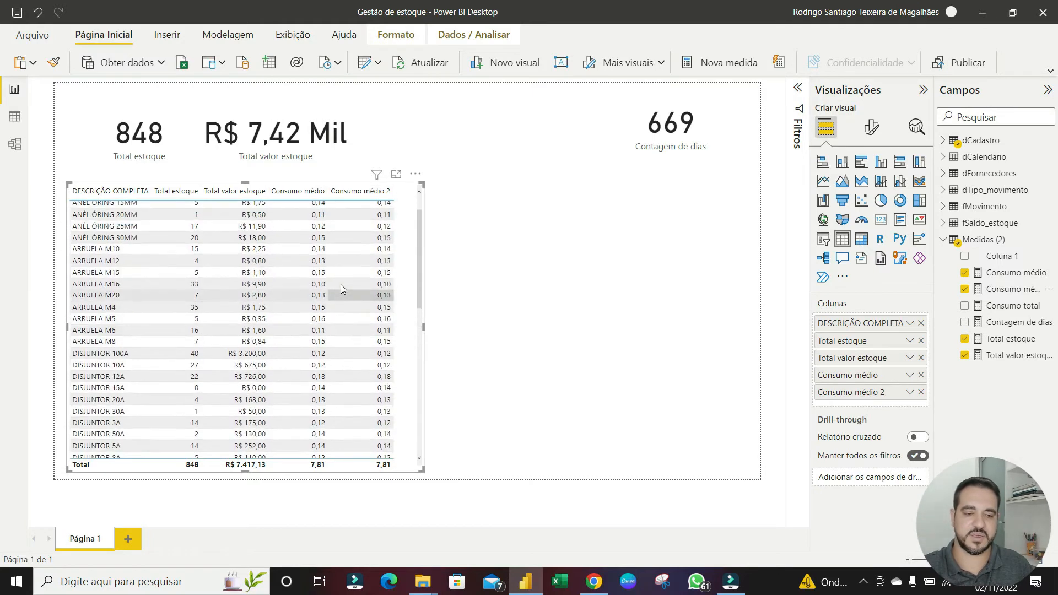
scroll(341, 288, "up", 2)
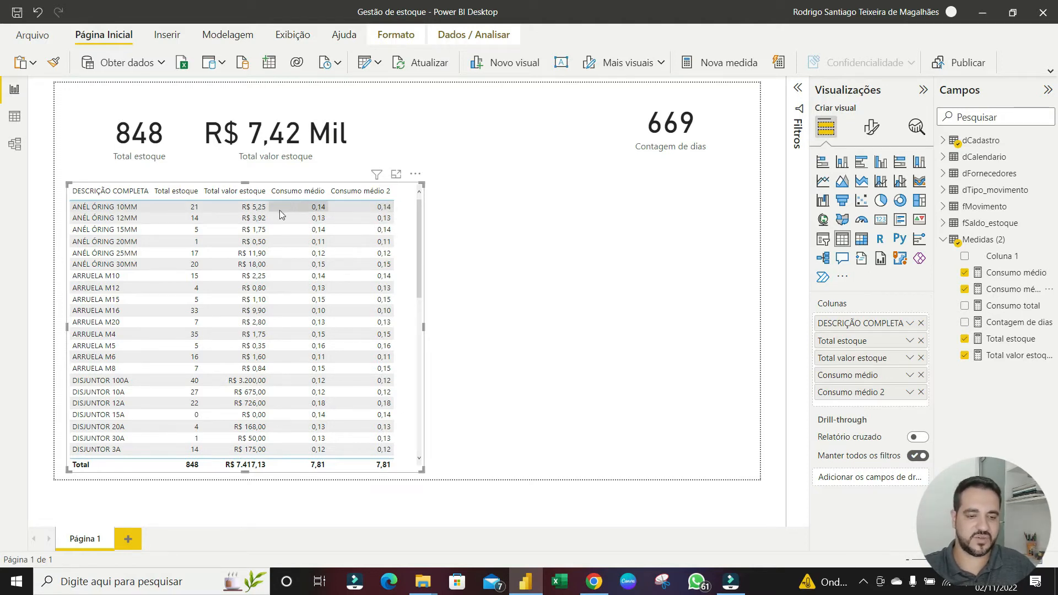
Delete the Consumo médio 2 measure from the model
scroll(328, 320, "down", 10)
scroll(333, 328, "up", 10)
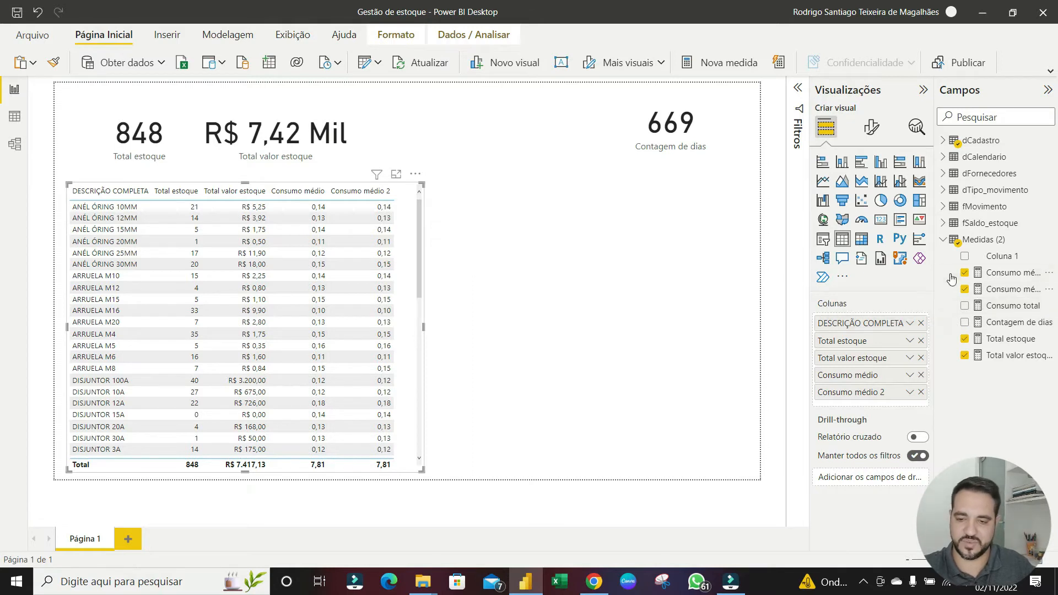
left_click_drag(935, 271, 892, 271)
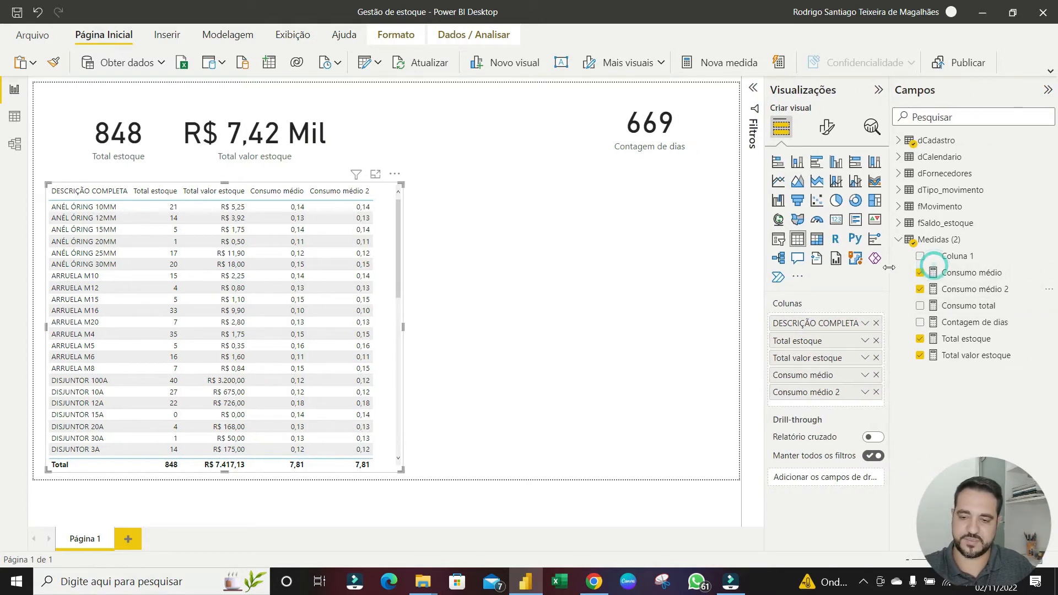
right_click(970, 298)
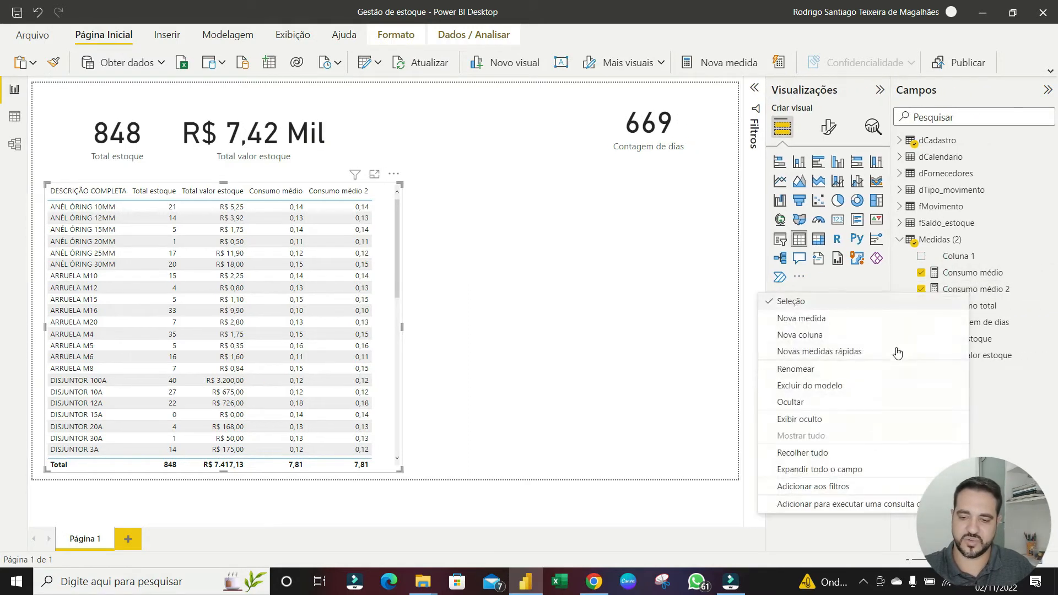
left_click(815, 387)
left_click(596, 319)
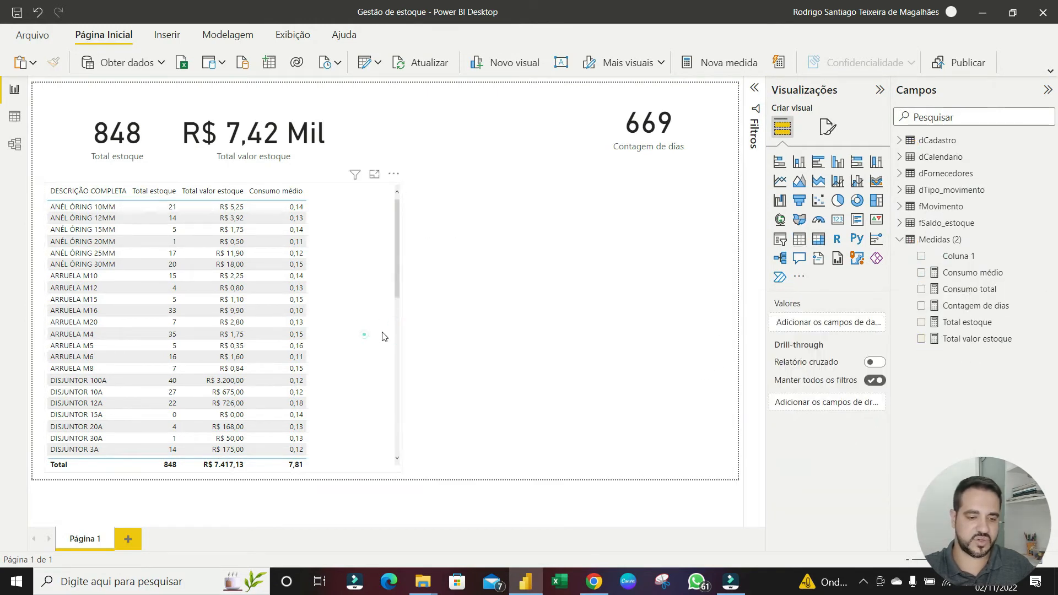
Narrow the item table so its frame fits the columns up to Consumo médio
left_click_drag(402, 327, 336, 327)
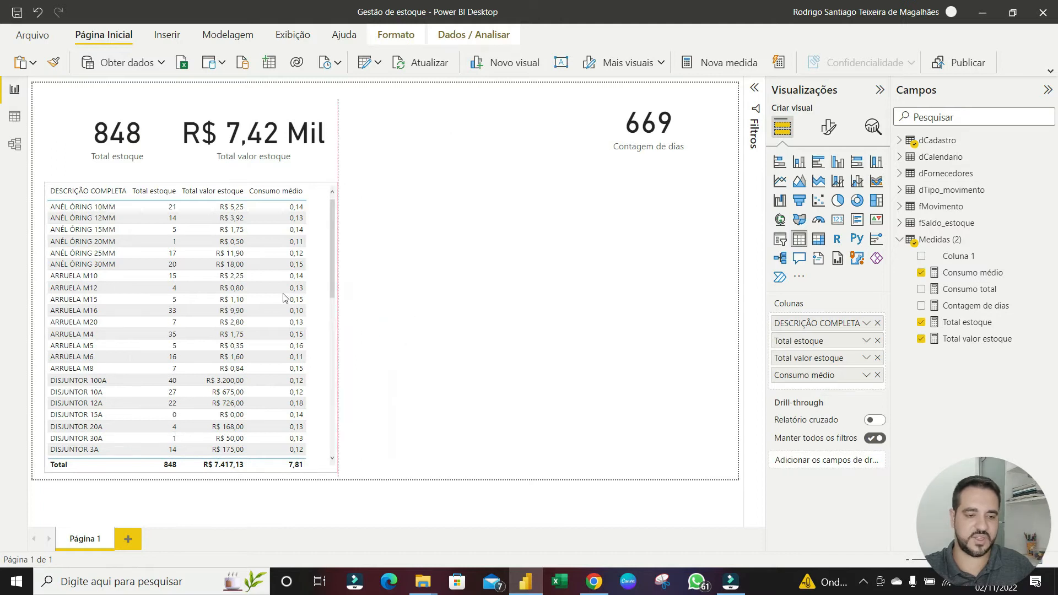
left_click_drag(891, 280, 908, 283)
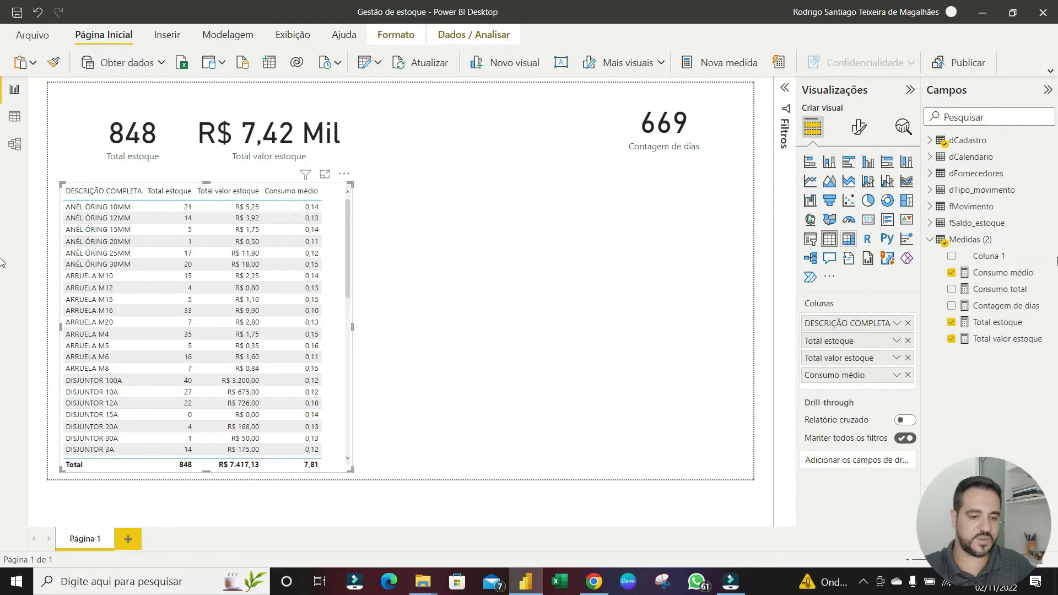
left_click(592, 323)
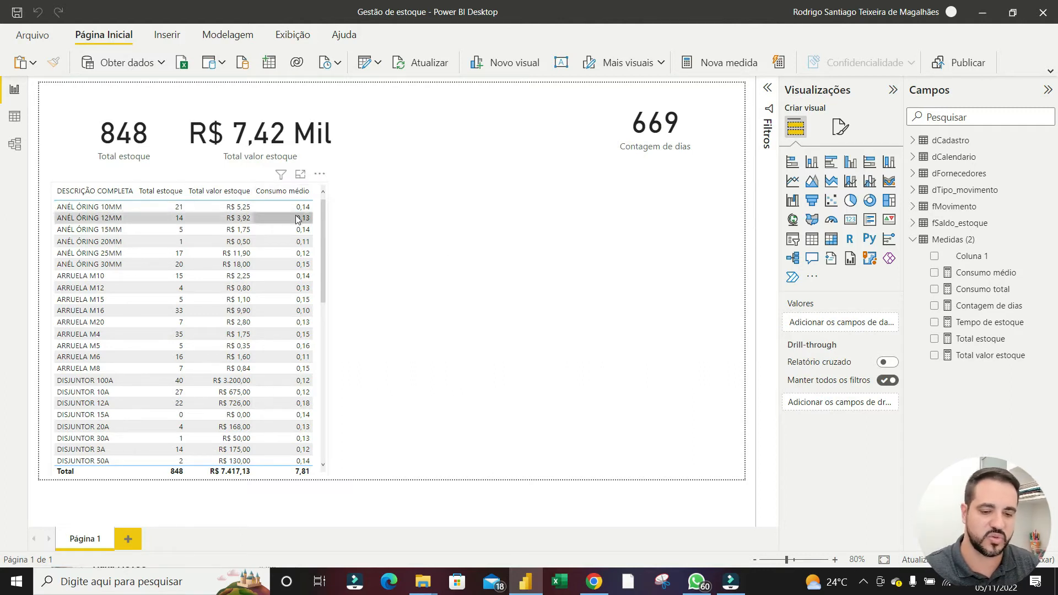
Rename the Consumo médio measure to Consumo médio diário and widen the item table to fit the longer heading
left_click(996, 271)
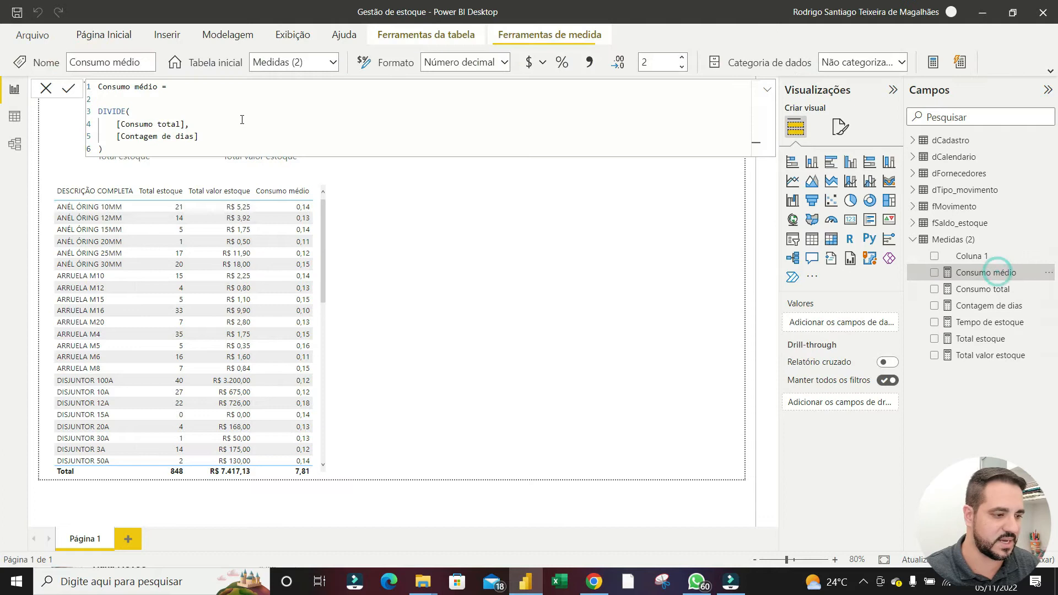
left_click(161, 89)
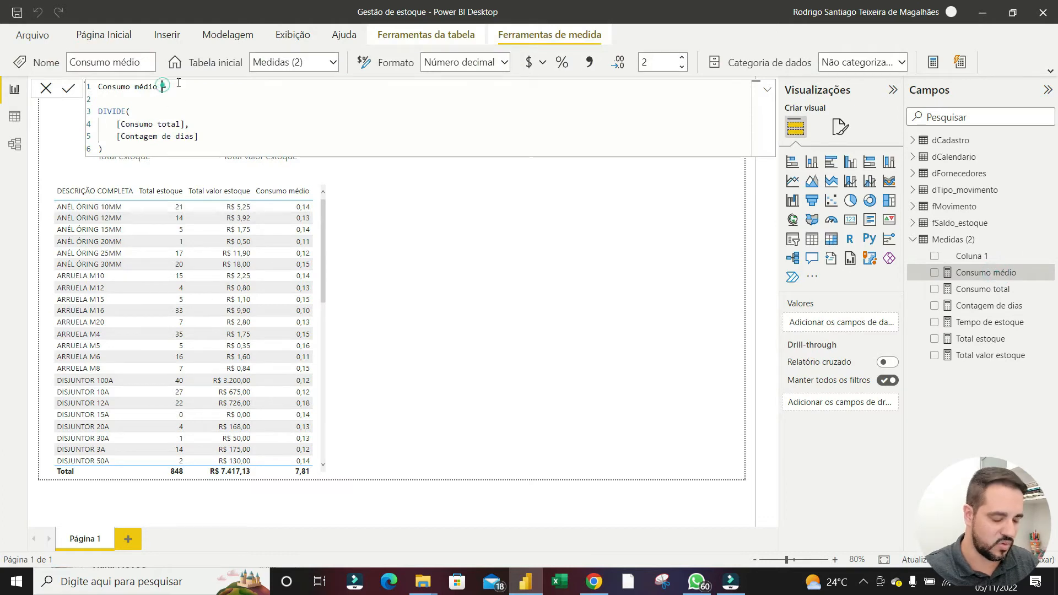
type("diário")
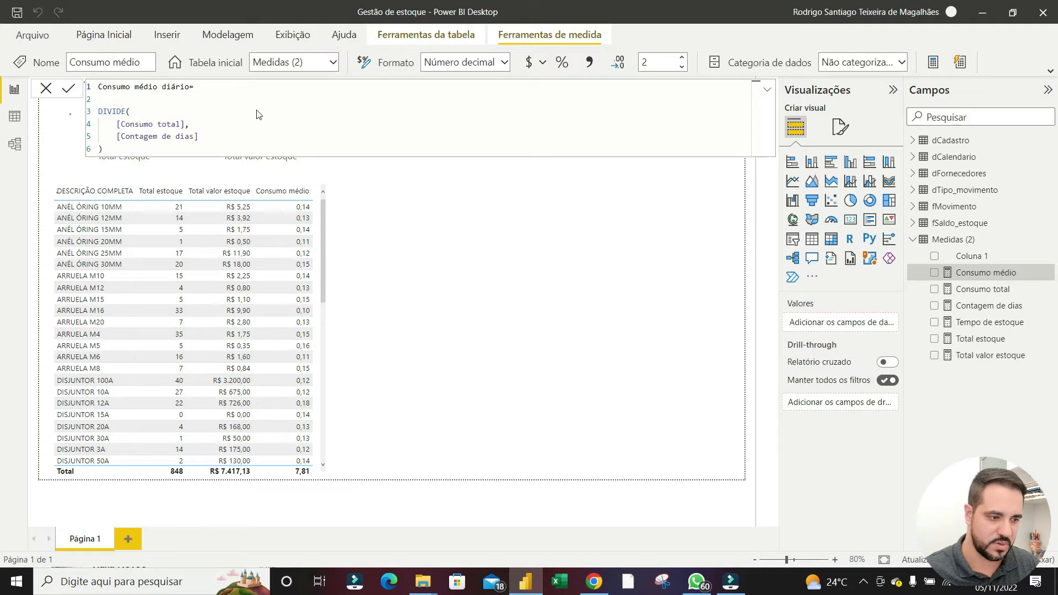
key("Return")
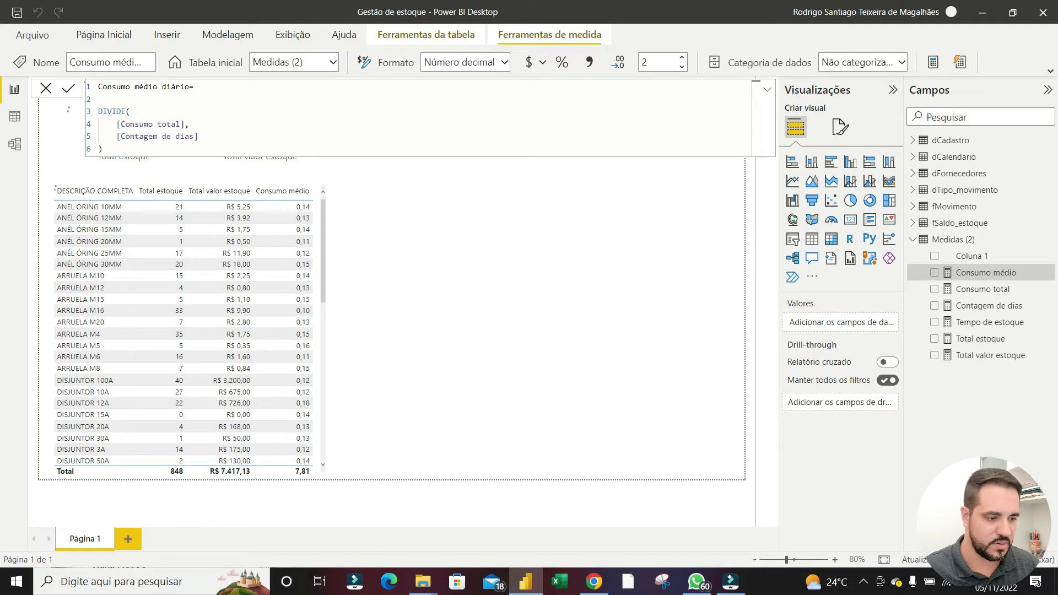
left_click(322, 292)
left_click_drag(328, 333, 349, 334)
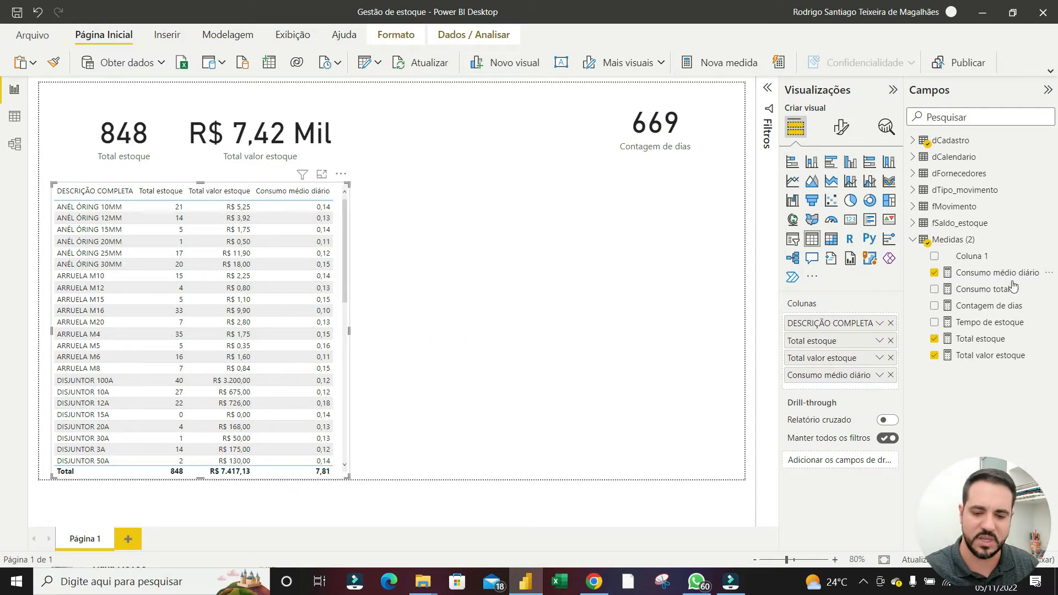
Create a new measure named Contagem de meses in the Medidas (2) table, leaving a blank line before its expression
right_click(975, 296)
left_click(869, 324)
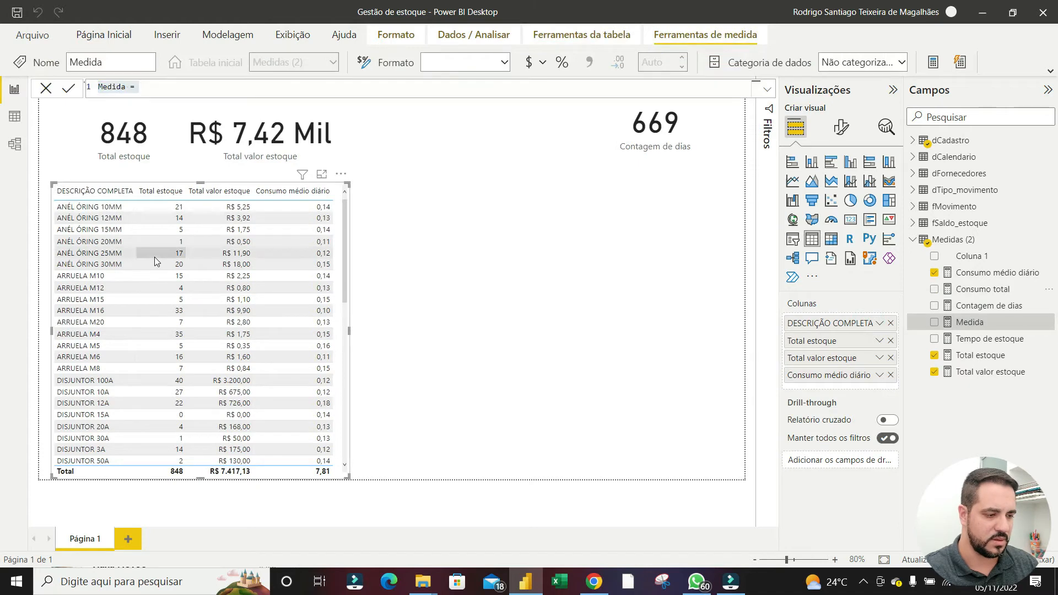
type("Co")
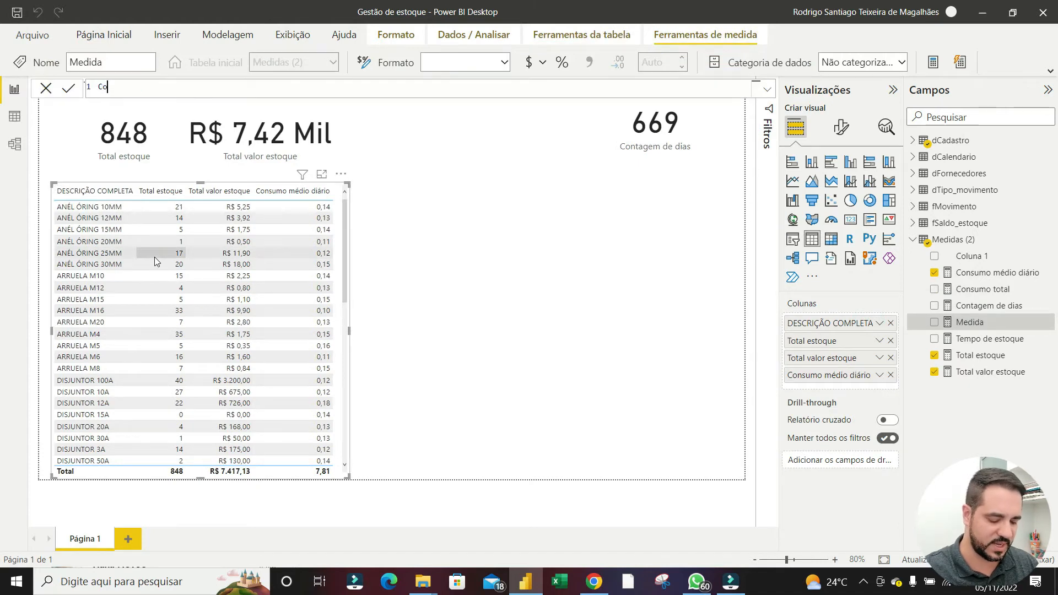
type("ntagem de ")
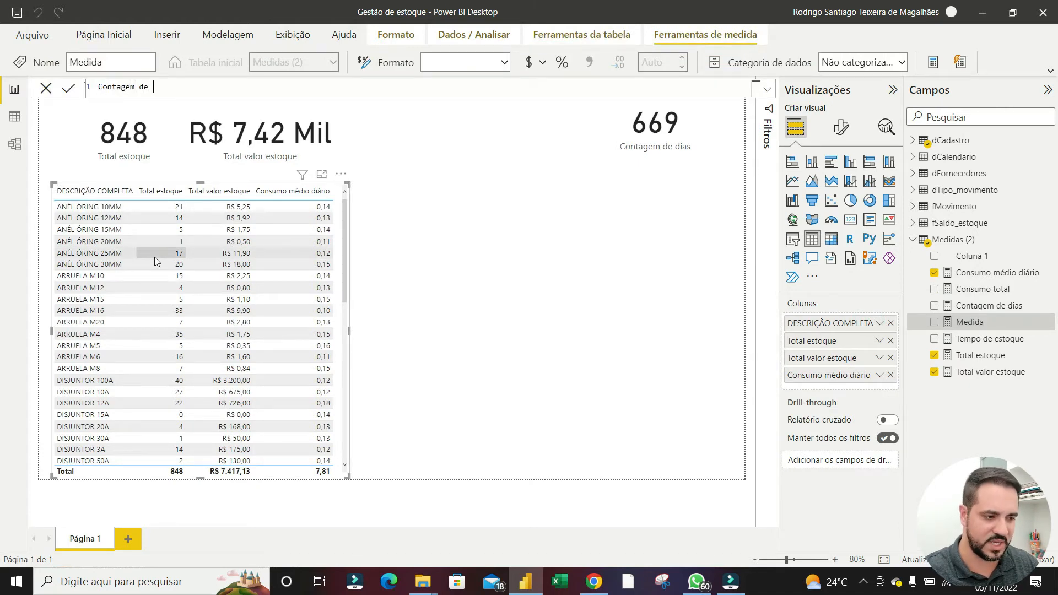
type("meses =")
key("shift+Return")
key("shift+Return")
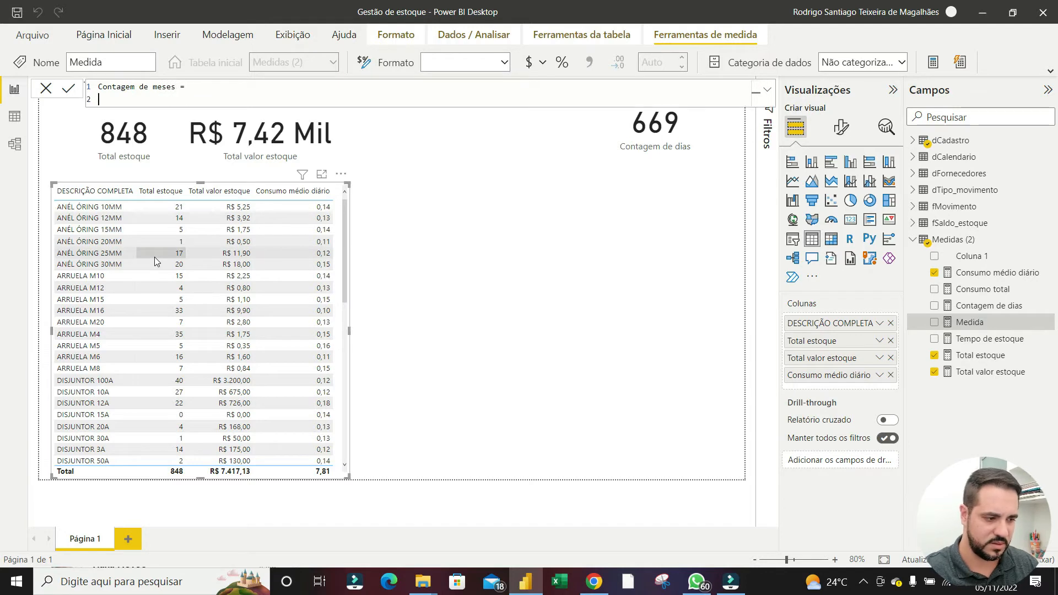
Define Contagem de meses as the DISTINCTCOUNT of dCalendario[Início do Mês] and commit the measure
type("disti")
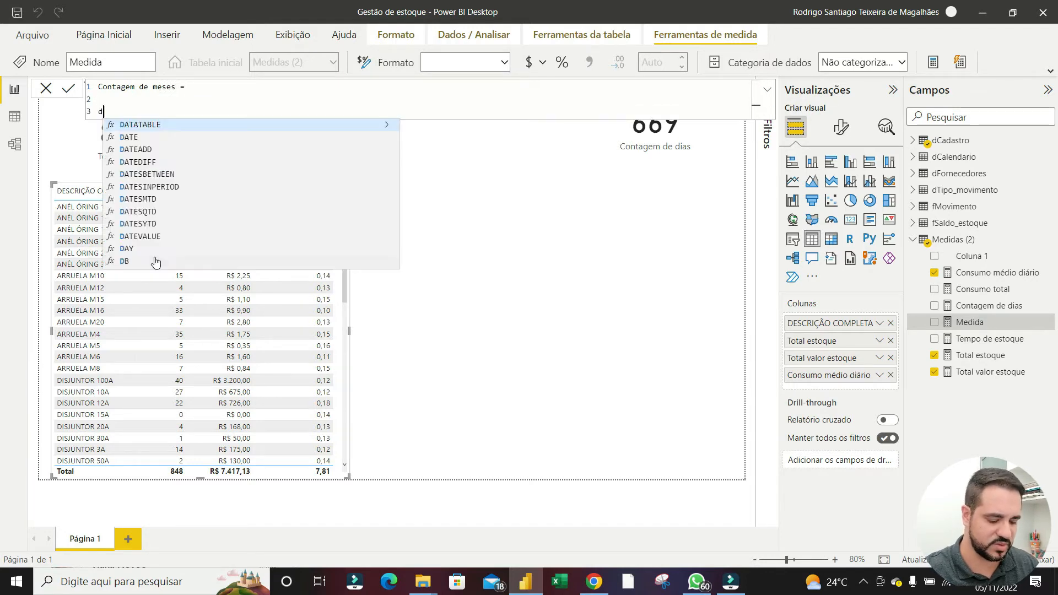
key("Down")
key("Tab")
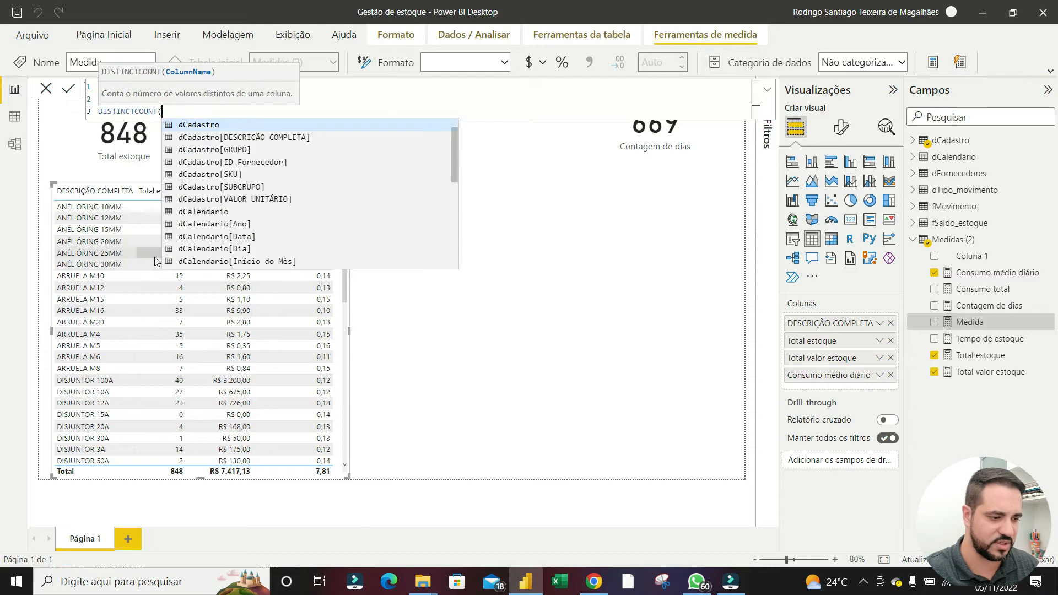
key("shift+Return")
type("ini")
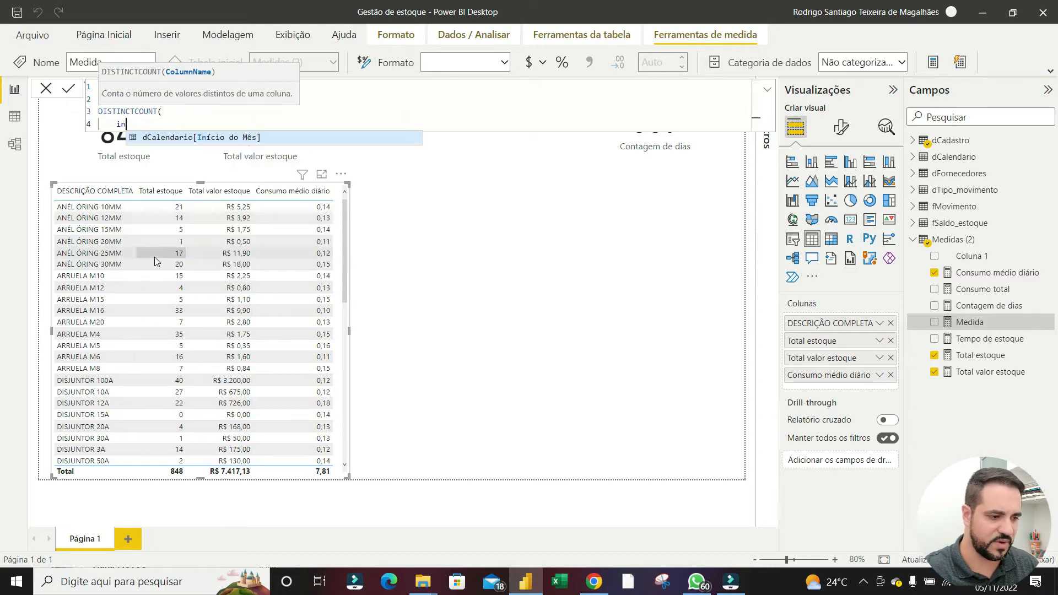
key("BackSpace")
key("Tab")
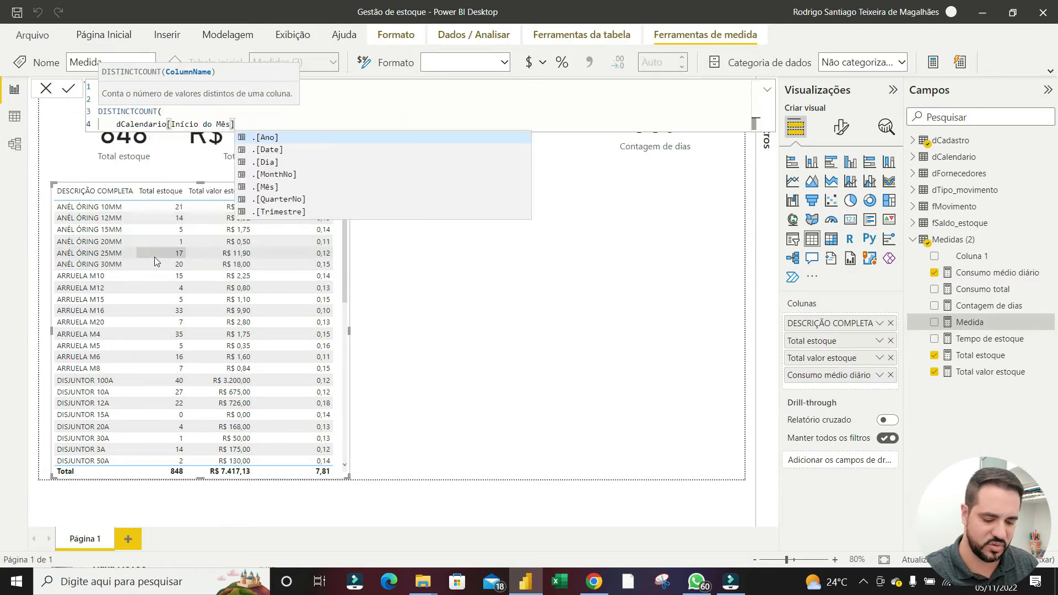
key("shift+Return")
type(")")
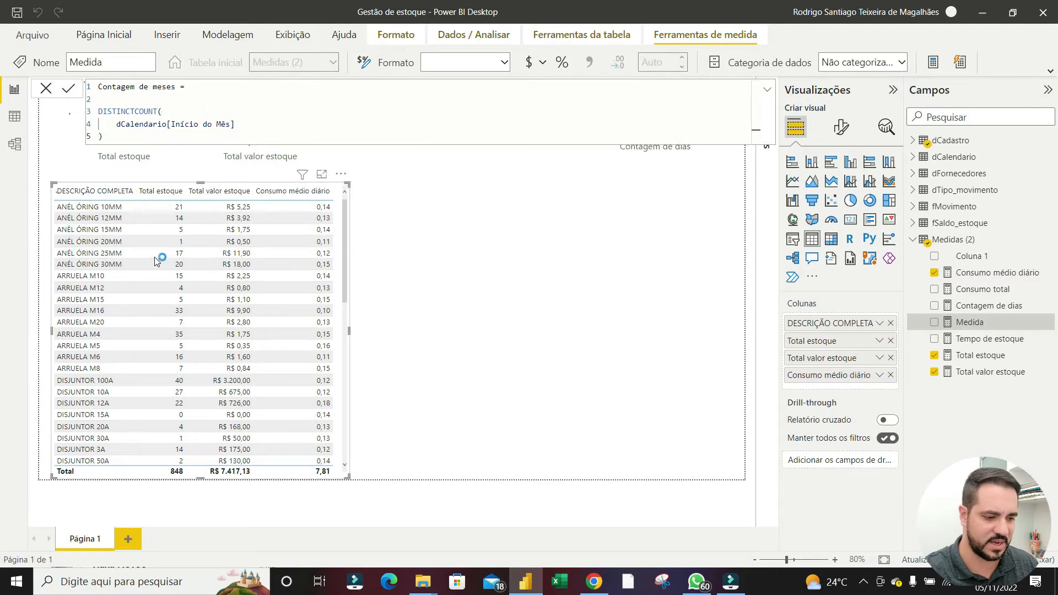
key("Return")
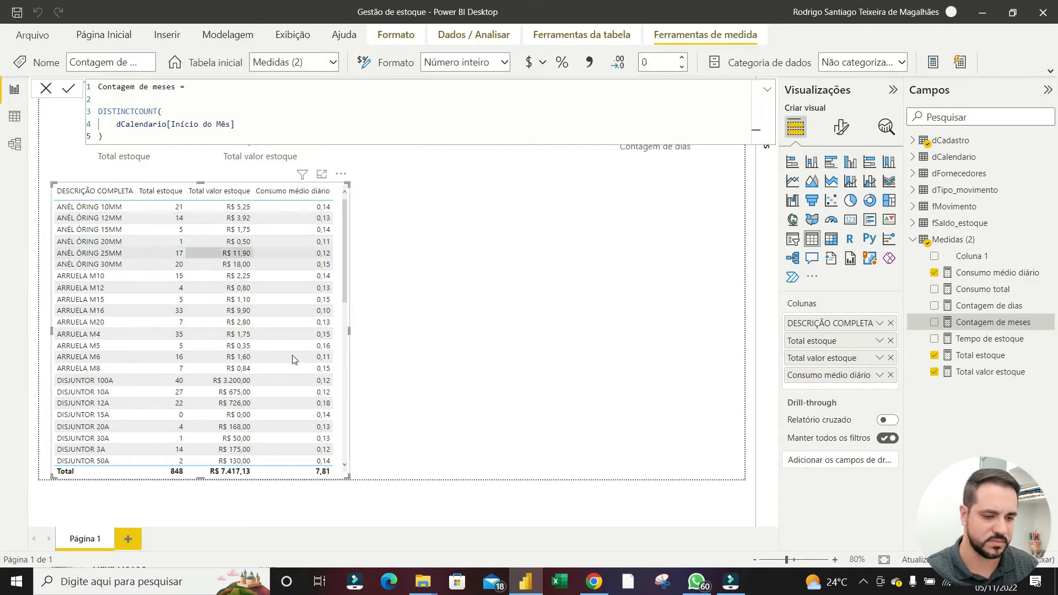
Duplicate the Contagem de dias card, place the copy to its left and replace its field with Contagem de meses
left_click(522, 339)
left_click(661, 138)
key("ctrl+c")
key("ctrl+v")
left_click_drag(662, 138, 522, 144)
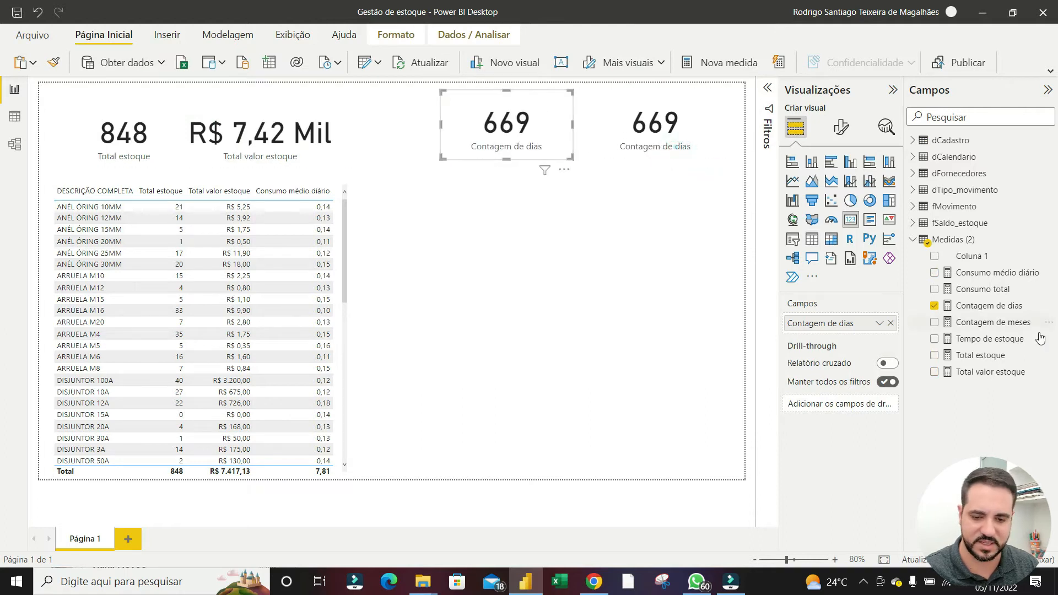
left_click_drag(983, 321, 836, 324)
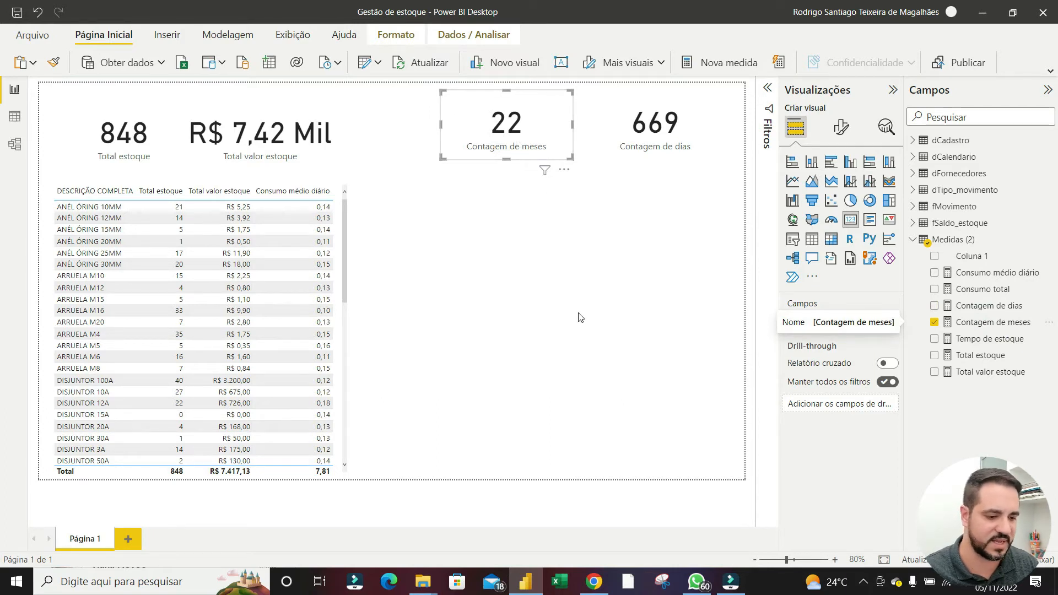
left_click(466, 300)
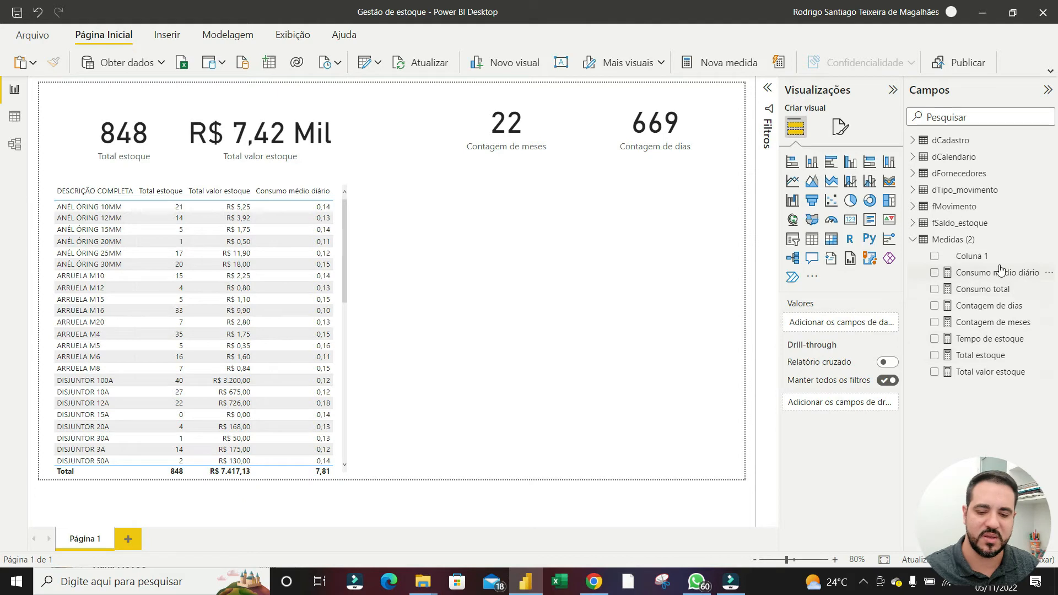
Create a new measure named Consumo médio mensal in the Medidas (2) table, leaving a blank line before its expression
right_click(973, 289)
left_click(869, 320)
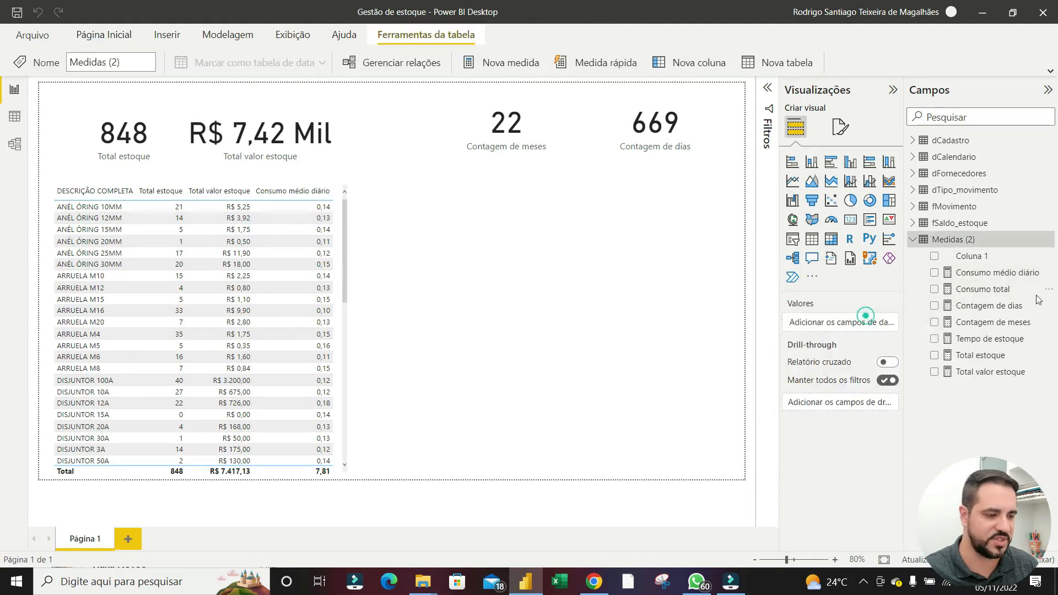
type("Consumo m")
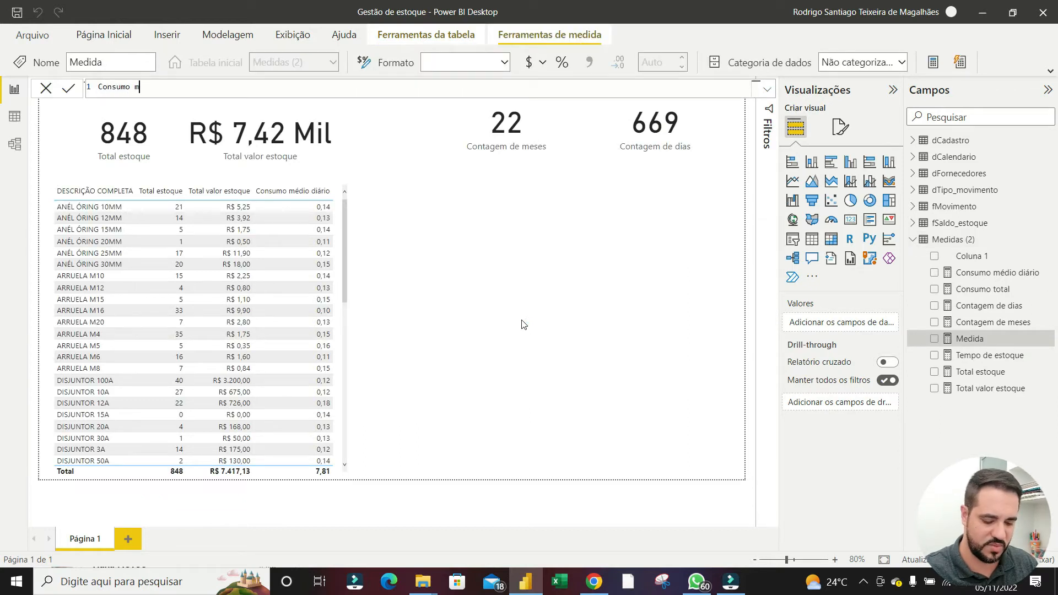
type("édio mensal =")
key("shift+Return")
key("shift+Return")
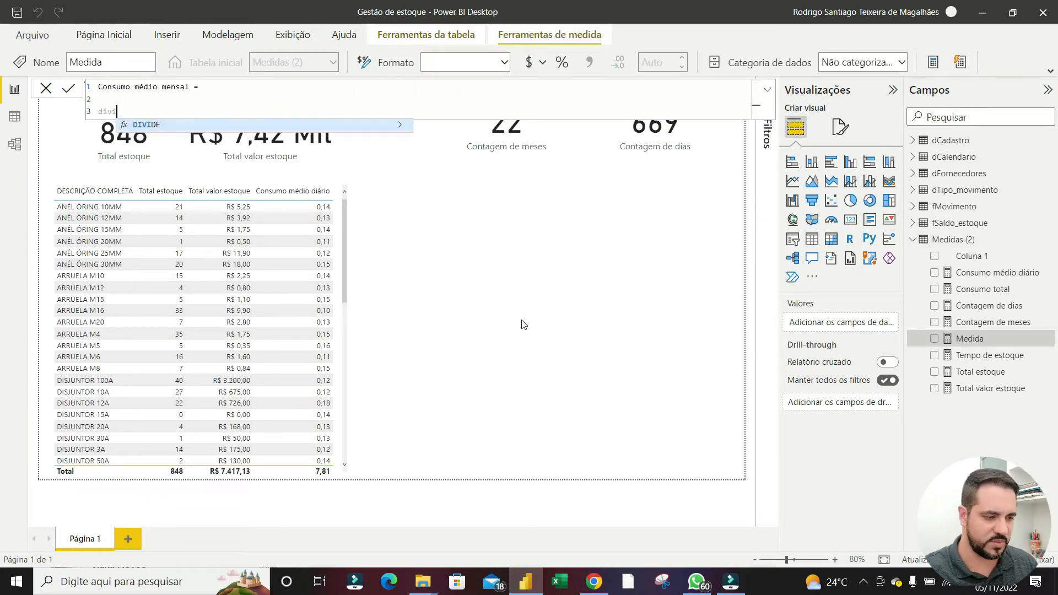
Start a DIVIDE function in the formula with the Consumo total measure as its numerator
type("DIVIDE(")
key("shift+Return")
type("consu")
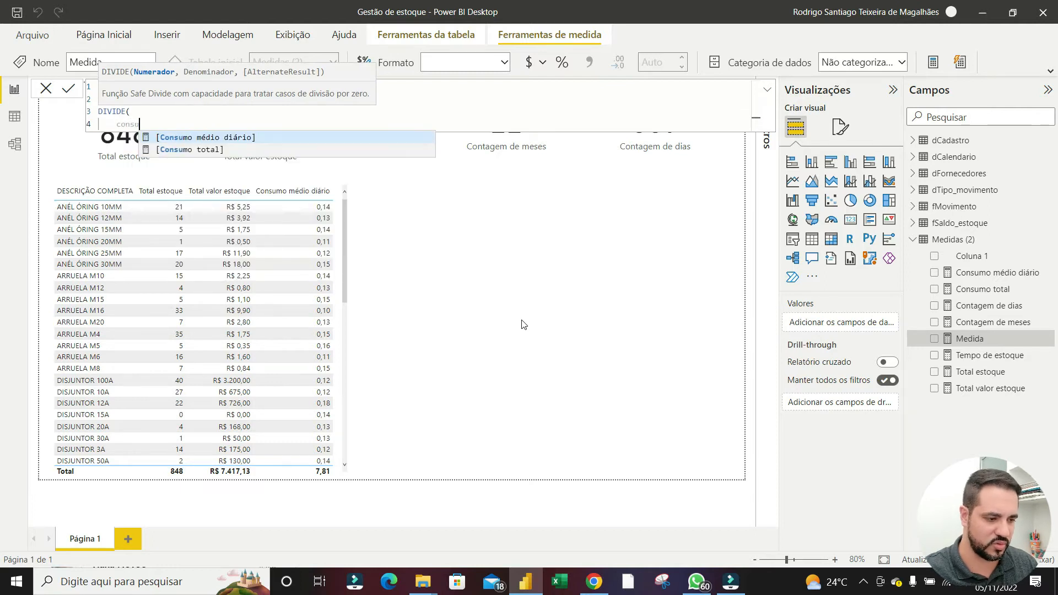
key("Down")
key("Tab")
type(",")
key("shift+Return")
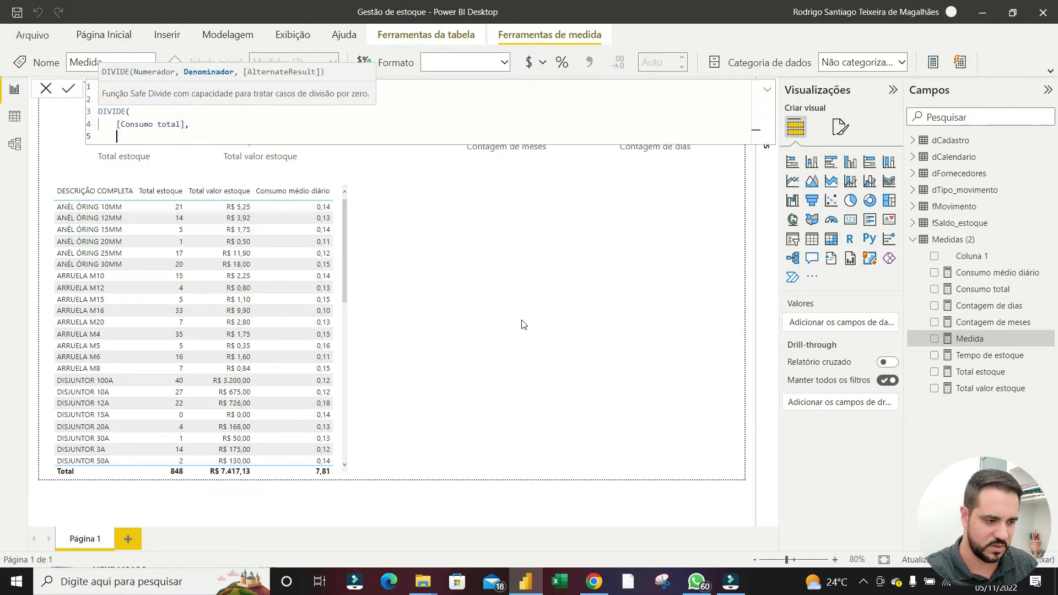
Use the Contagem de meses measure as the denominator, close the DIVIDE function and commit Consumo médio mensal
type("con")
key("Up")
key("Tab")
key("shift+Return")
type(")")
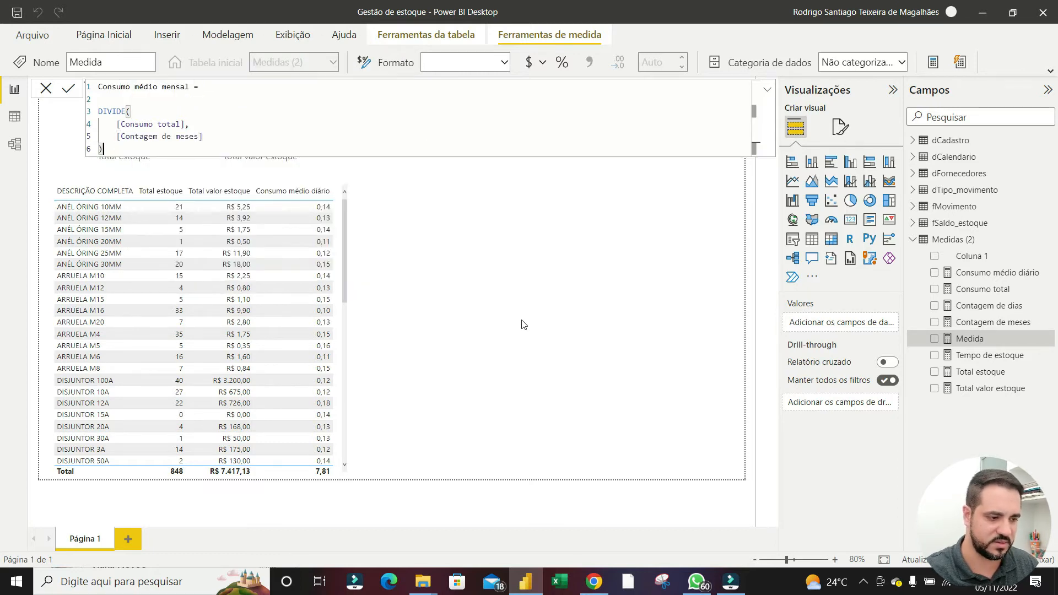
key("Return")
Widen the item table, add the Consumo médio mensal measure as its last column and review the values
left_click(342, 330)
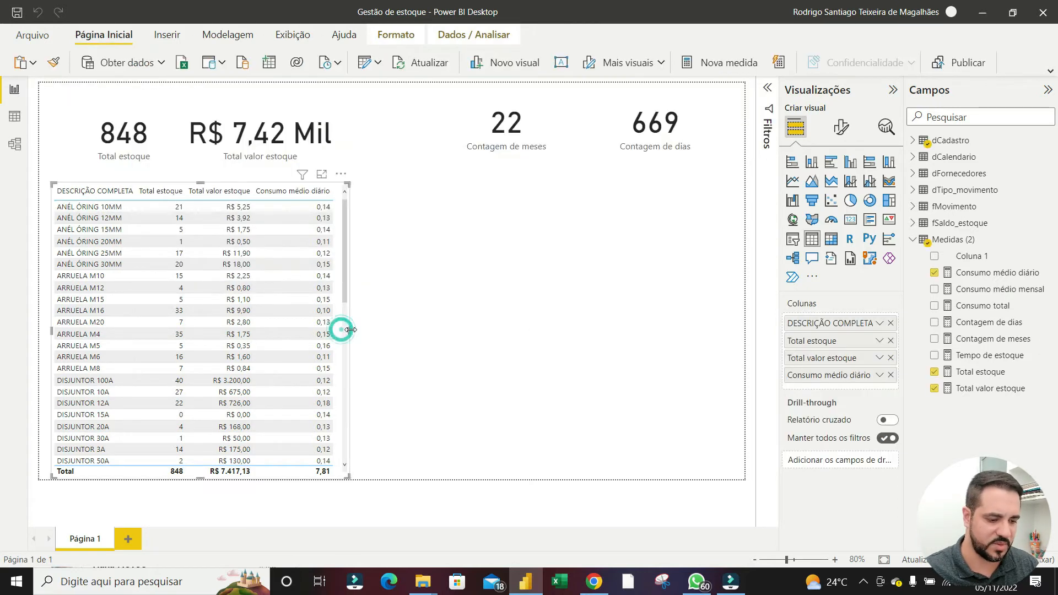
left_click_drag(349, 329, 425, 338)
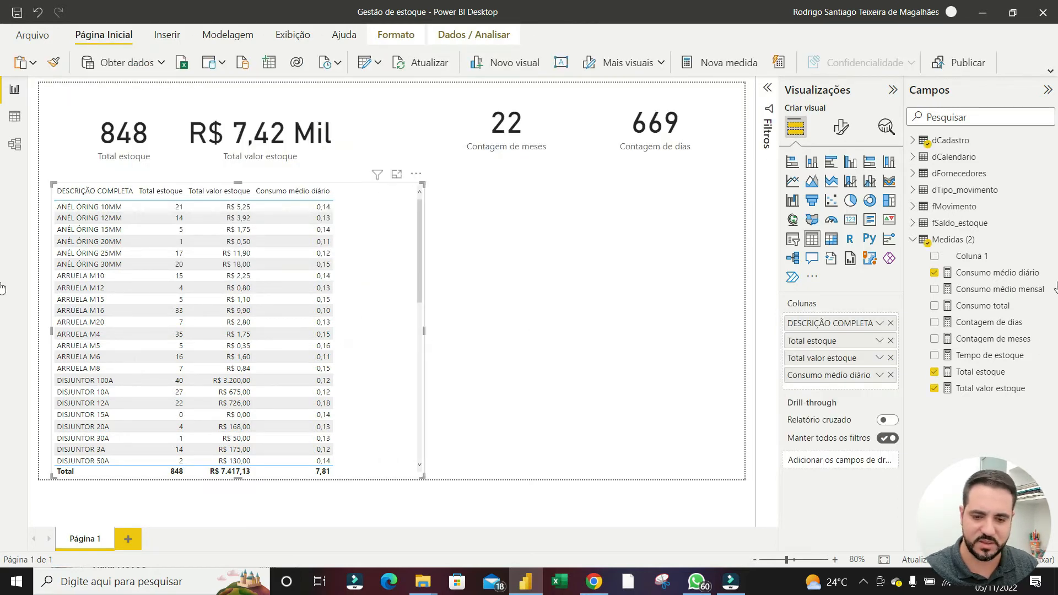
left_click_drag(1017, 291, 434, 334)
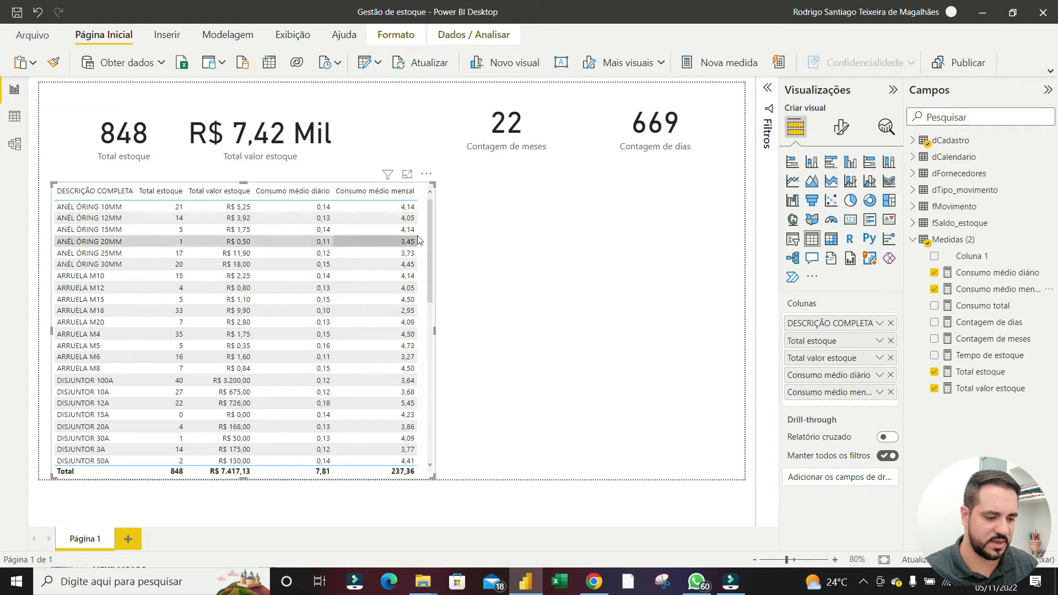
scroll(395, 331, "down", 5)
scroll(331, 286, "up", 5)
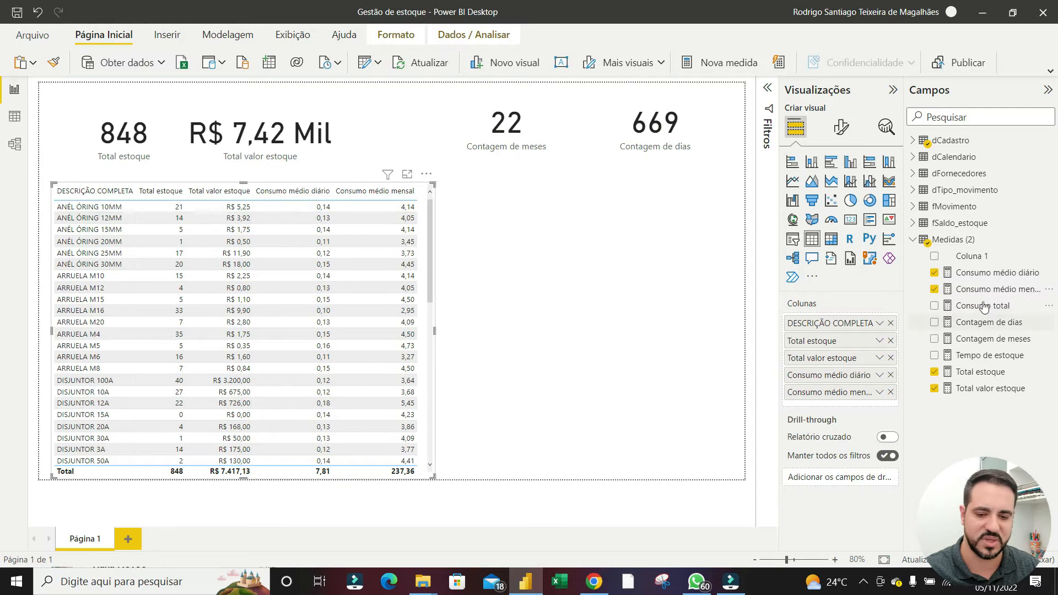
Format the Consumo médio mensal measure with 0 decimal places and widen the item table to make room for another column
left_click(975, 288)
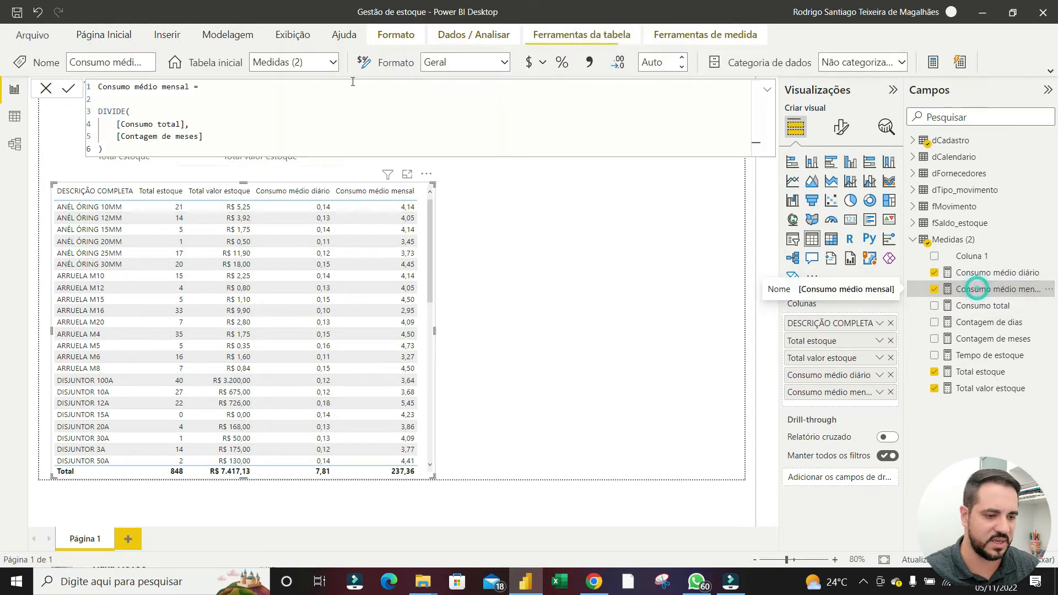
left_click(660, 62)
type("0")
key("BackSpace")
type("0")
key("Return")
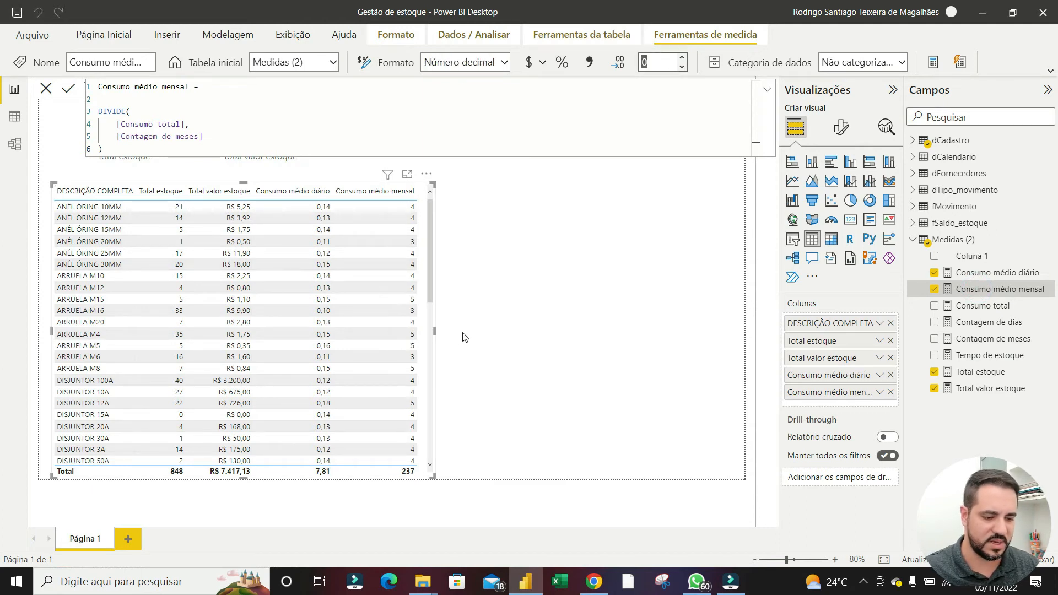
left_click_drag(435, 331, 500, 342)
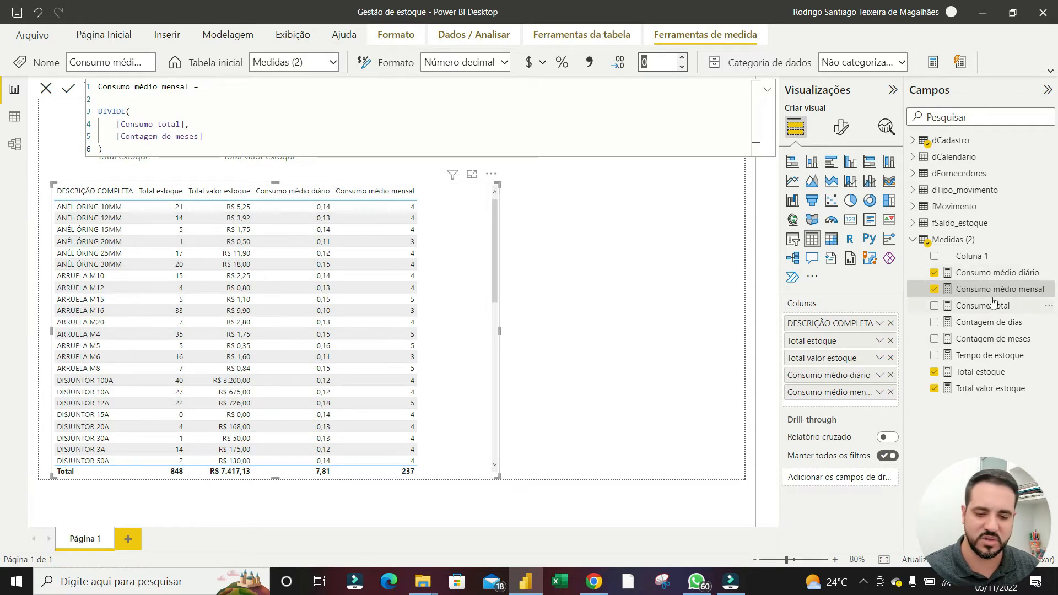
Create a new measure in the Medidas (2) table and enter Tempo de estoque as its name
right_click(974, 290)
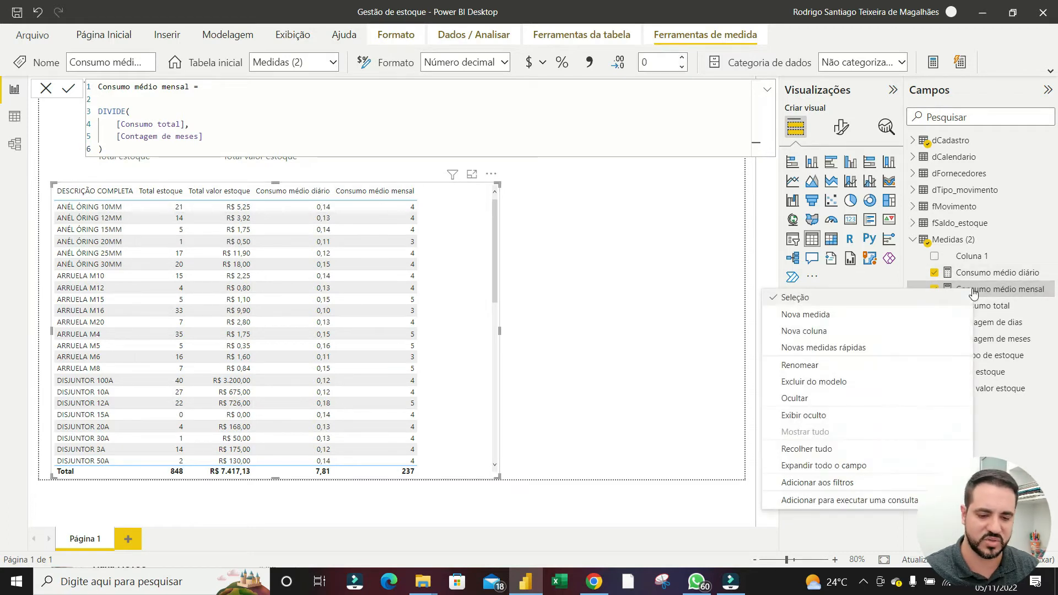
left_click(817, 315)
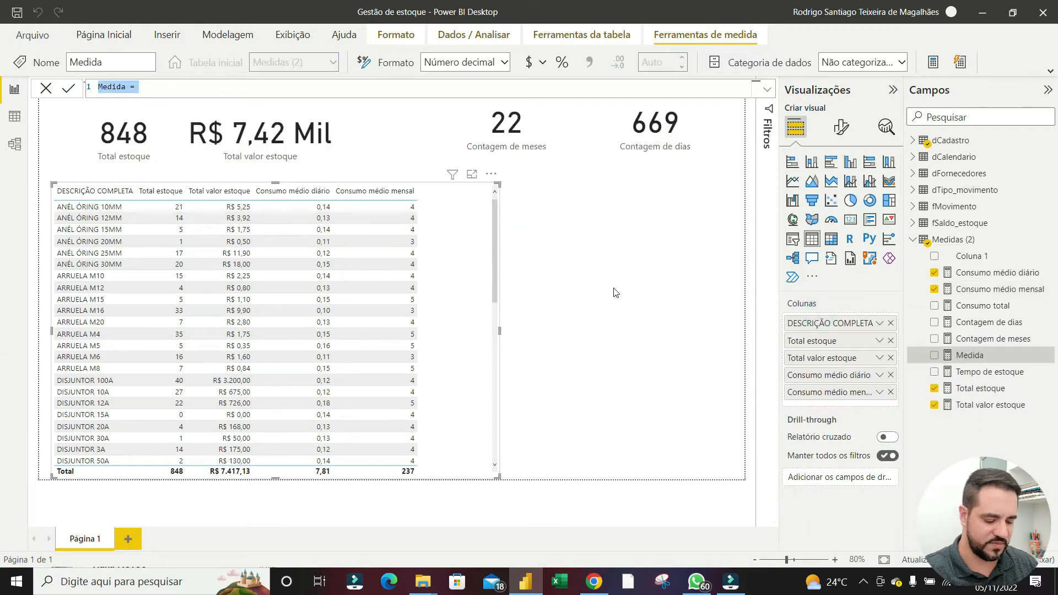
type("Tempo de estoque")
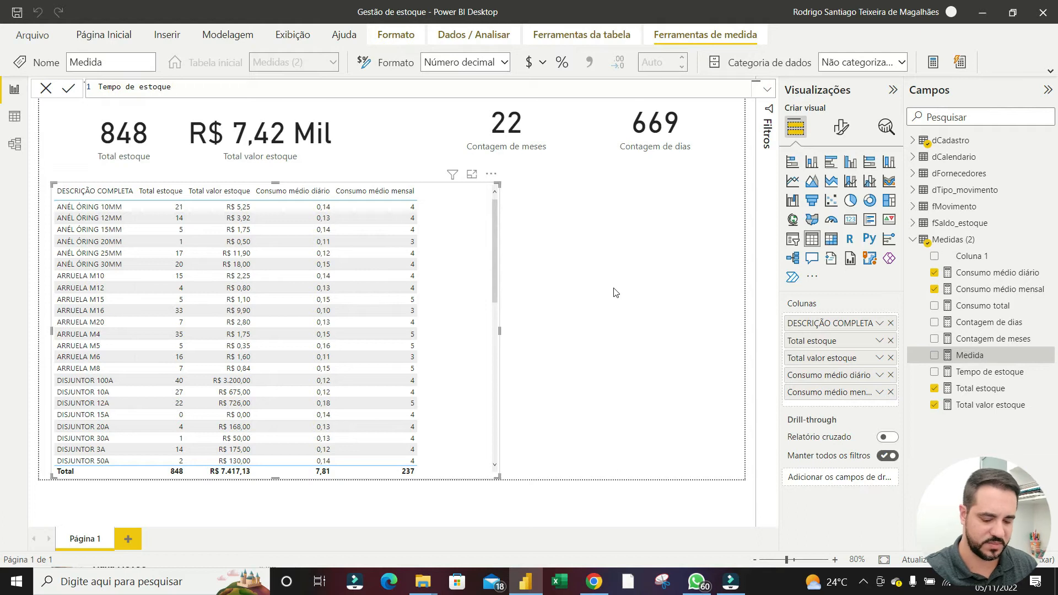
Define the measure Tempo de estoque as DIVIDE([Total estoque], [Consumo médio mensal])
type(" =")
key("shift+Return")
key("shift+Return")
type("DIVIDE(")
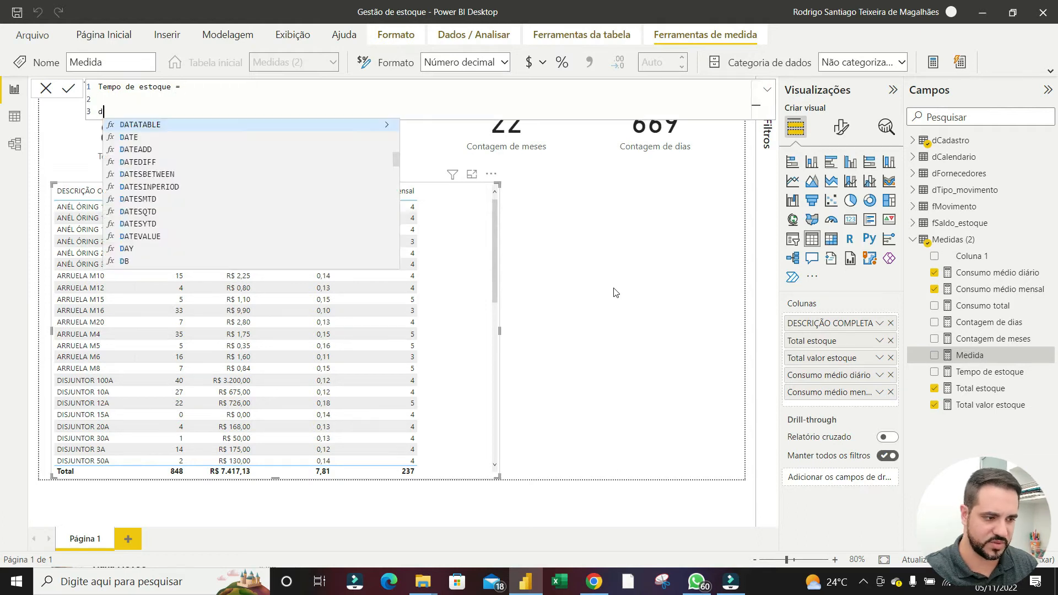
key("shift+Return")
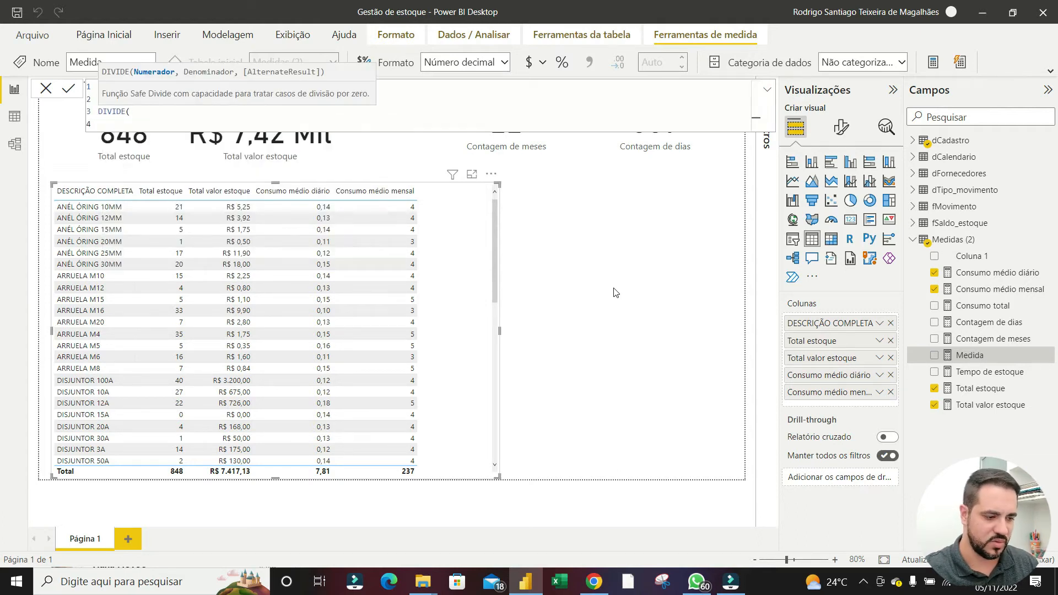
type("tot")
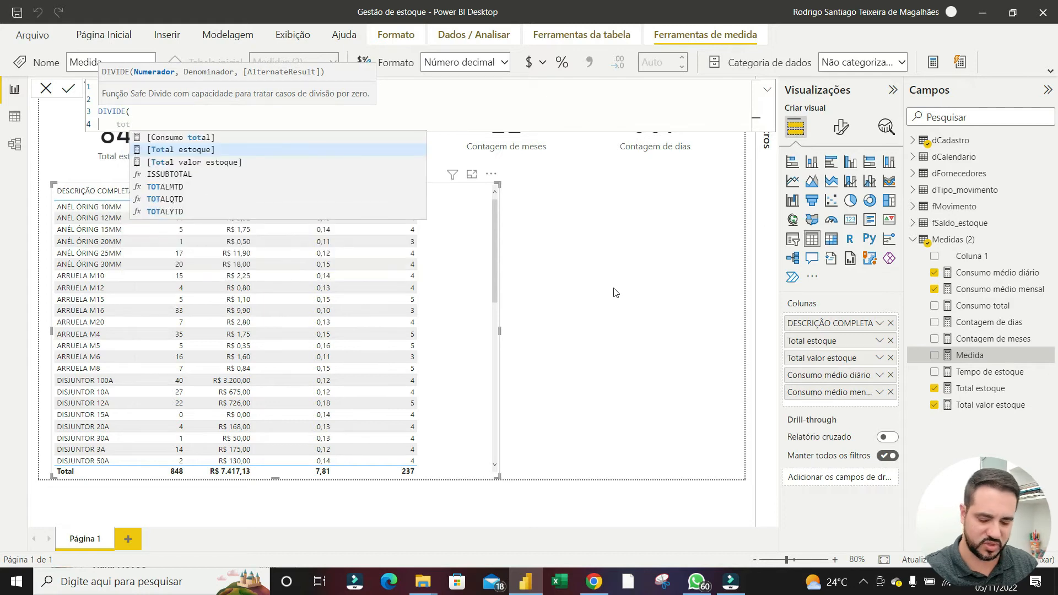
key("Tab")
type(",")
key("shift+Return")
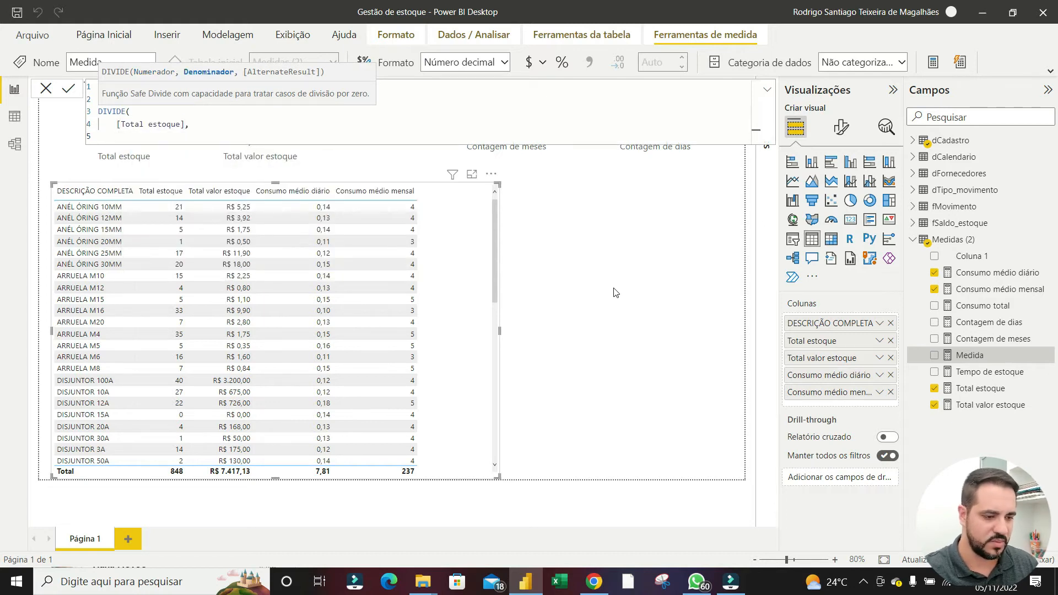
type("cons")
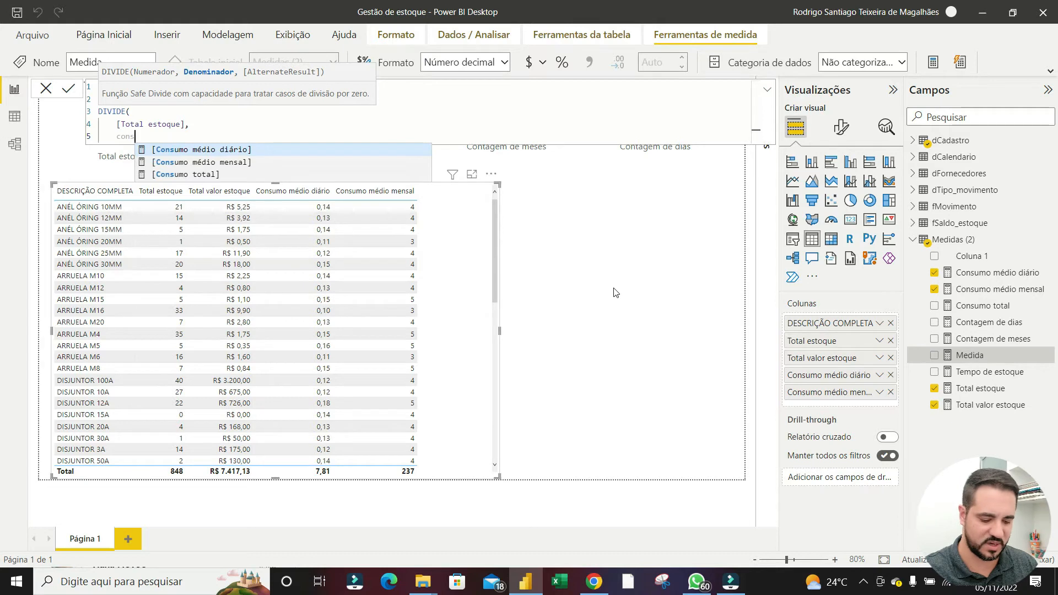
key("Down")
key("Tab")
key("shift+Return")
type(")")
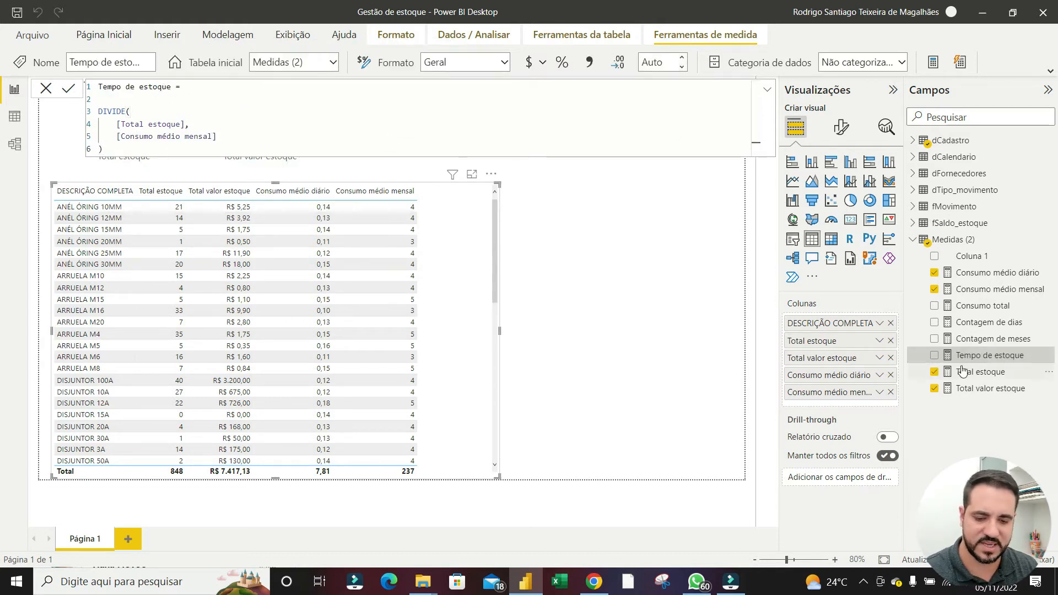
Add the Tempo de estoque measure to the widened stock table and set its decimal places to 0
left_click_drag(988, 358, 452, 311)
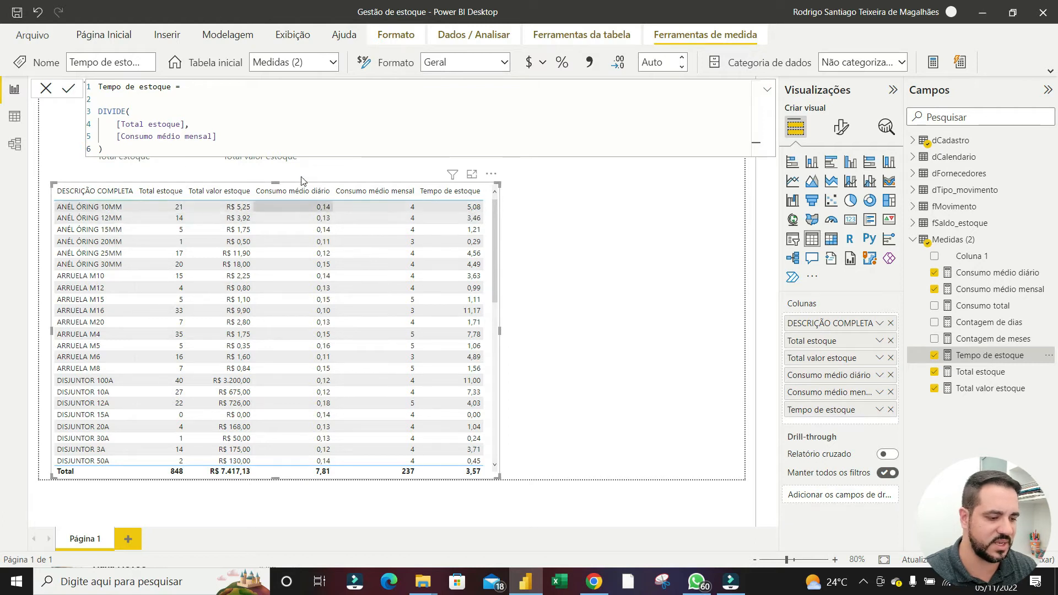
left_click(84, 207)
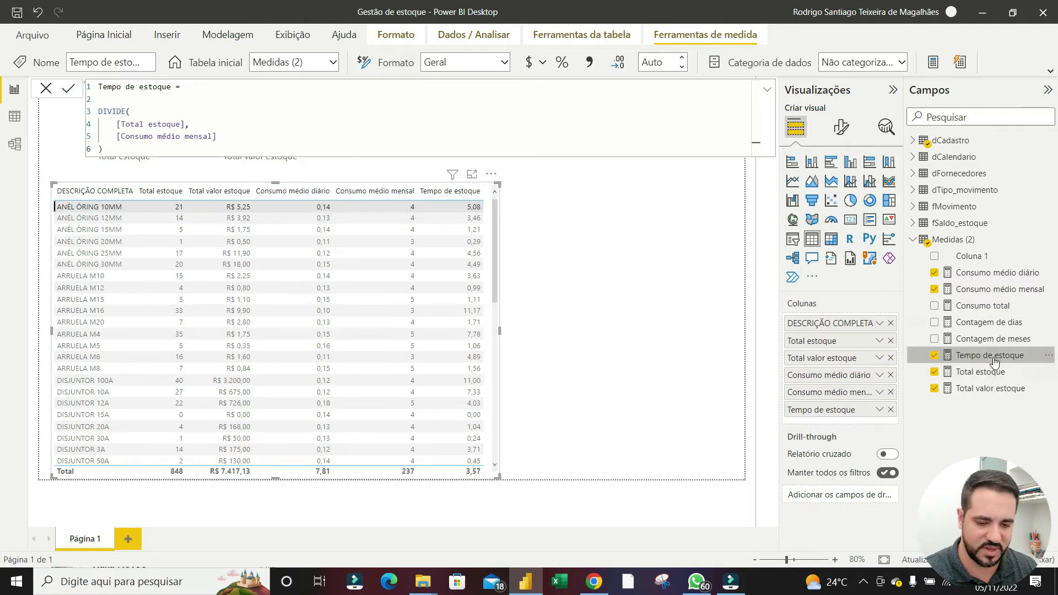
left_click(661, 64)
type("0")
key("Return")
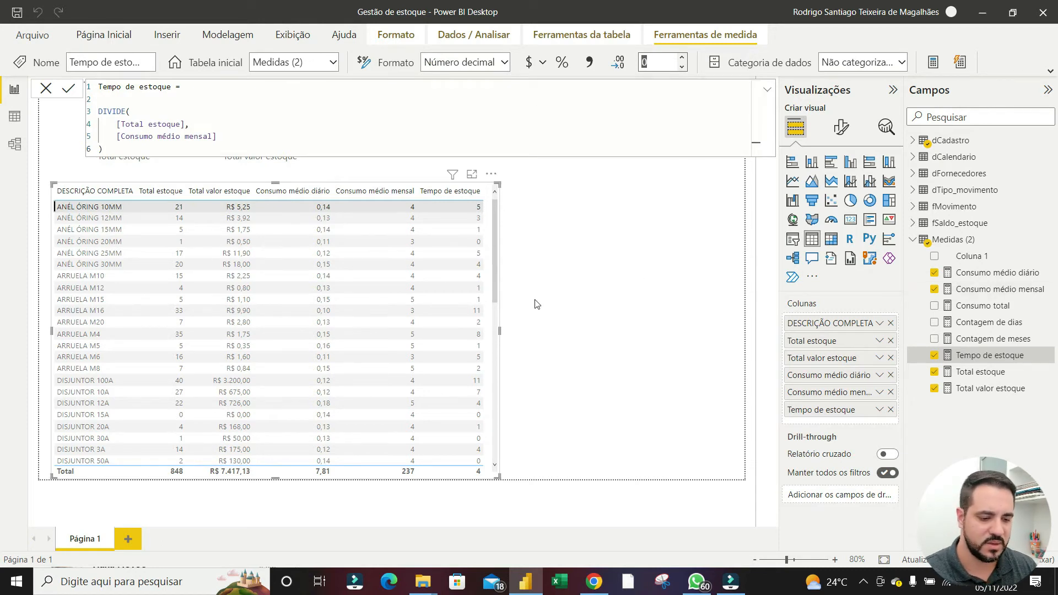
left_click_drag(499, 331, 609, 329)
Create a new measure Data limite defined as TODAY() + [Tempo de estoque]
right_click(992, 359)
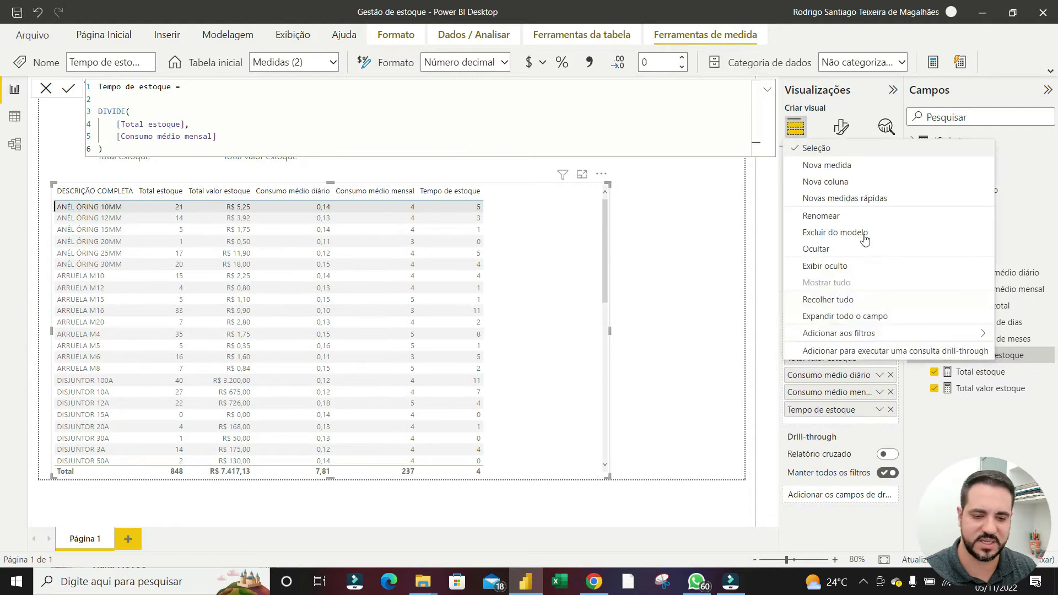
left_click(843, 166)
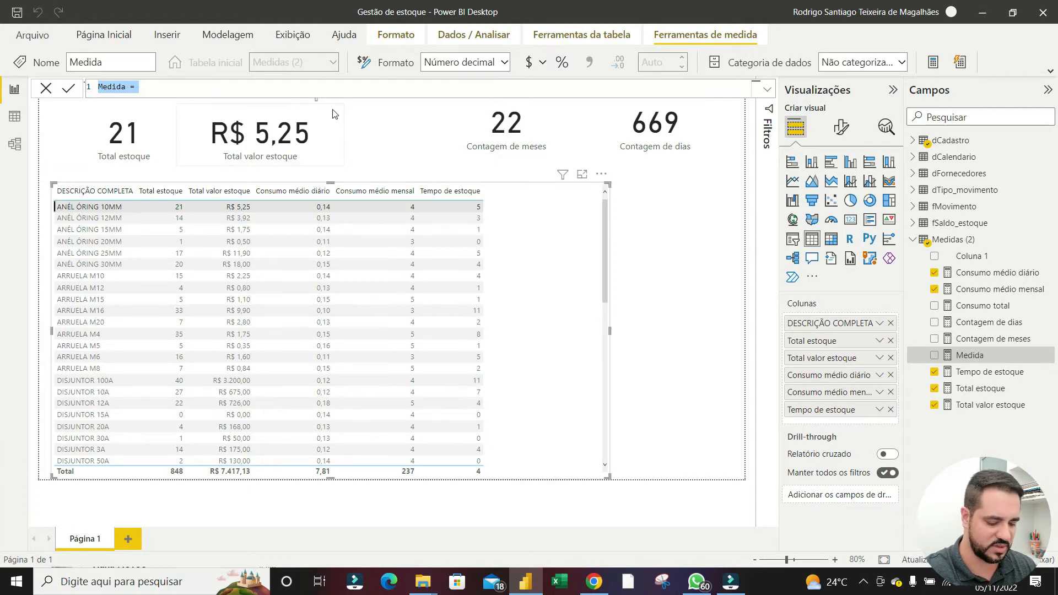
type("Dat")
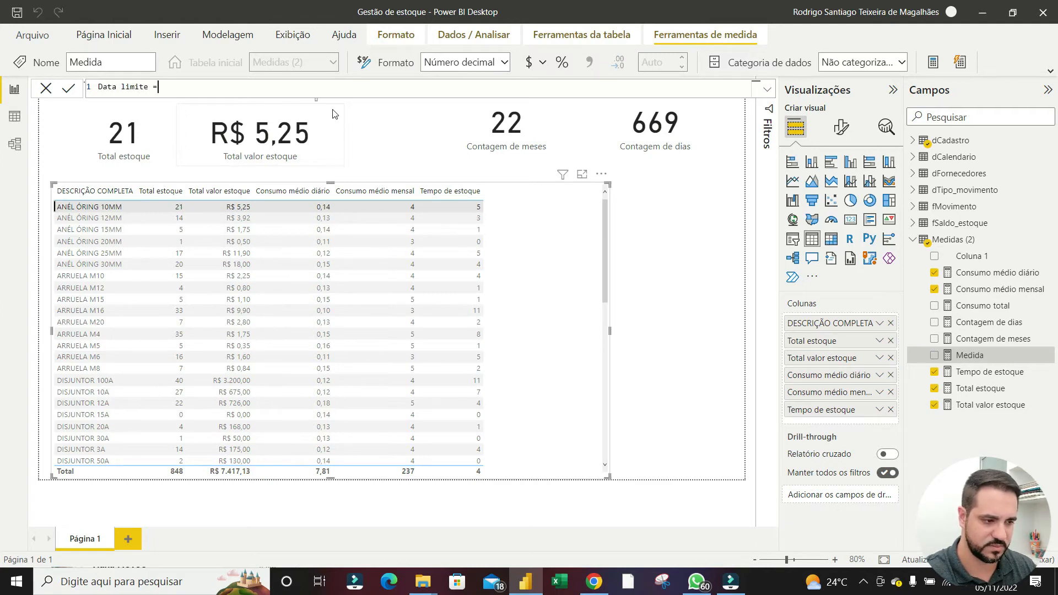
type("a limite =")
key("shift+Return")
key("shift+Return")
type("TODAY()")
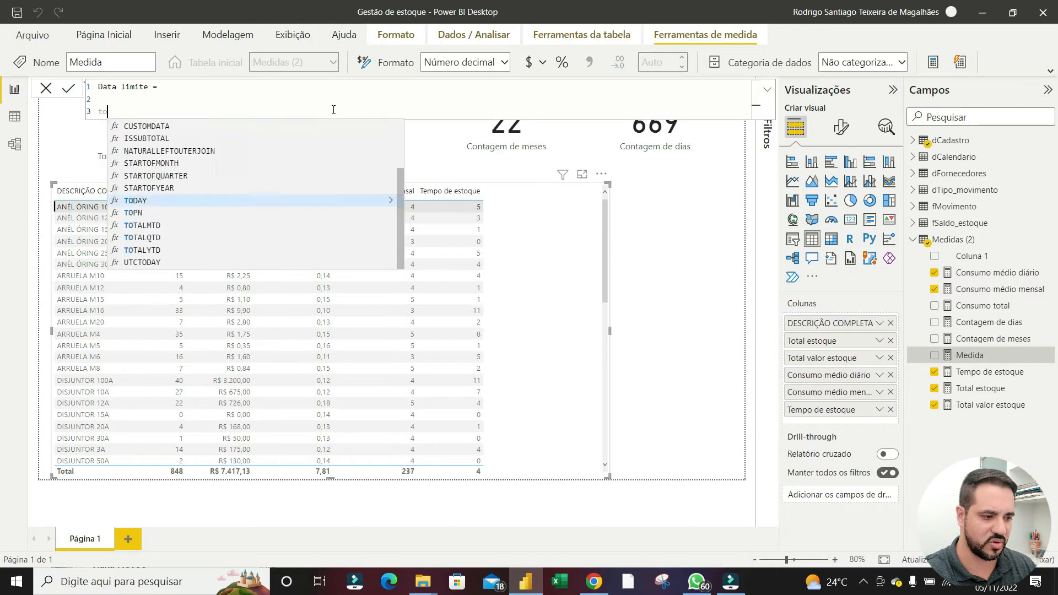
type(") ")
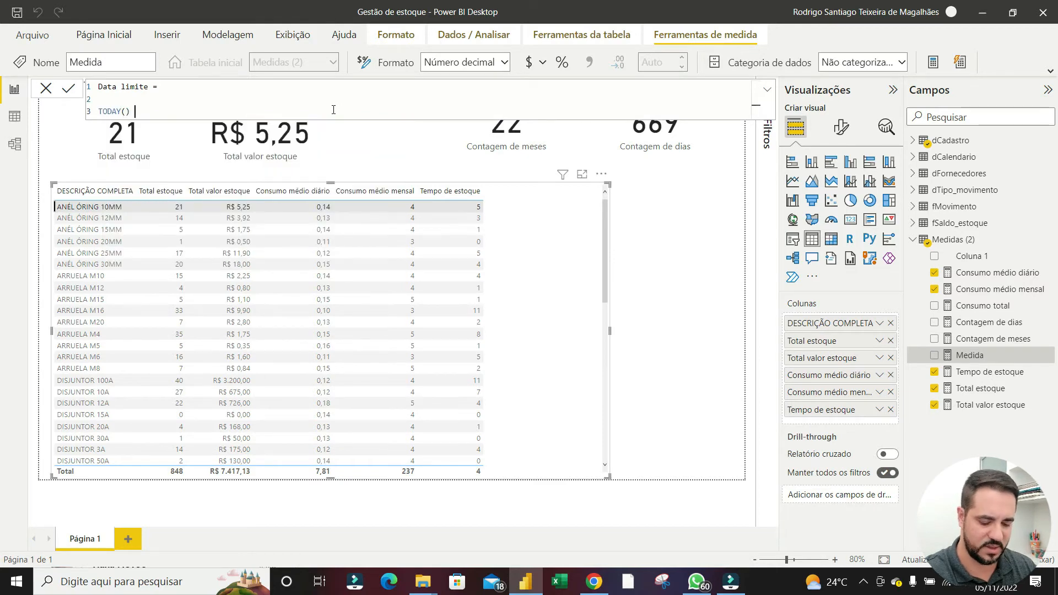
type("+ ")
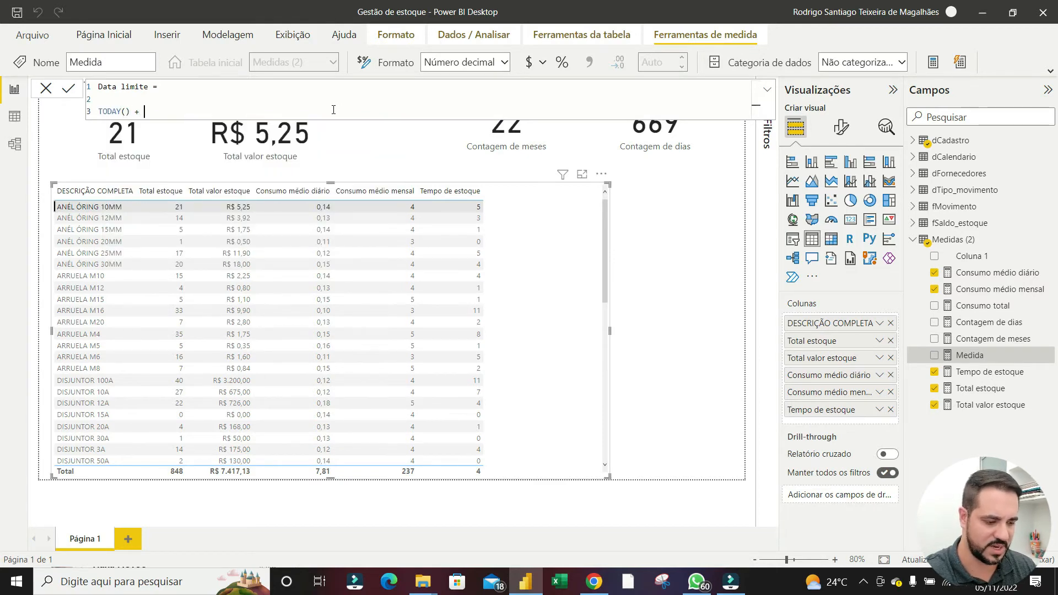
type("[Tempo de estoque]")
key("Return")
Format Data limite as Short Date and add it to the stock table, narrowing the table to fit its columns
left_click(505, 61)
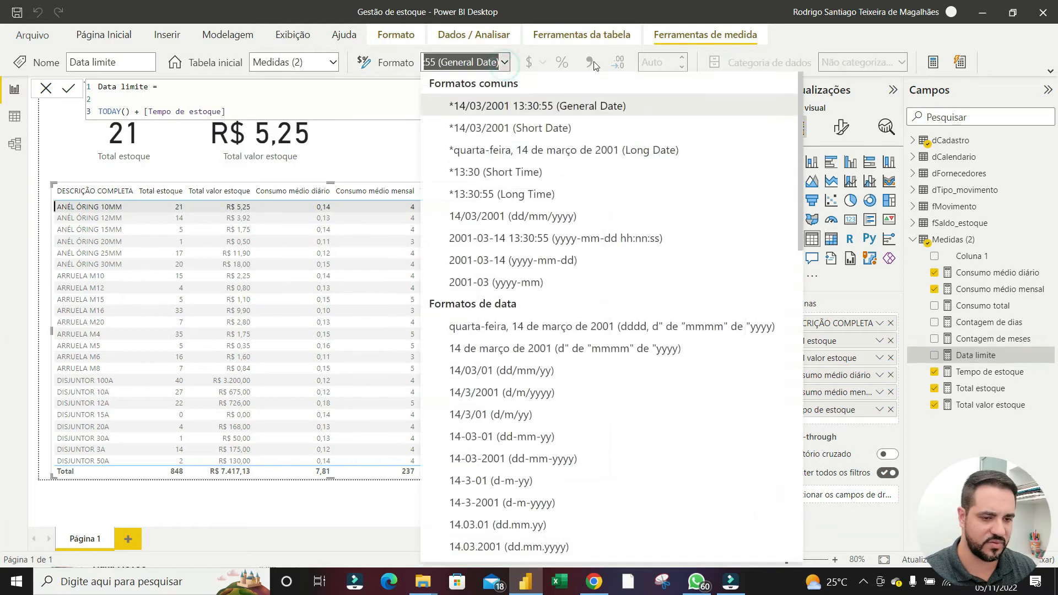
left_click(493, 130)
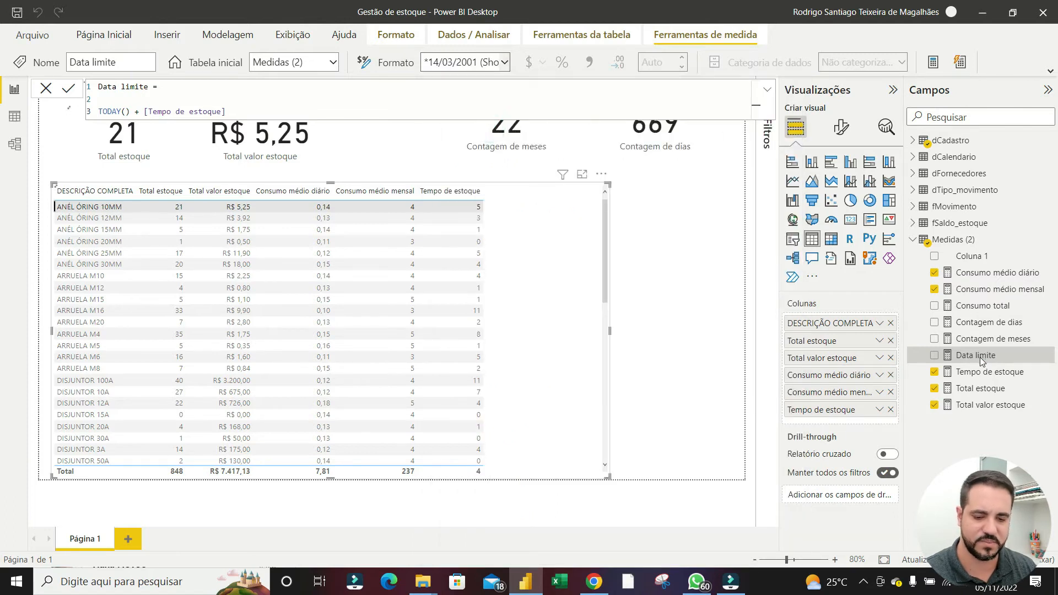
left_click_drag(980, 359, 555, 278)
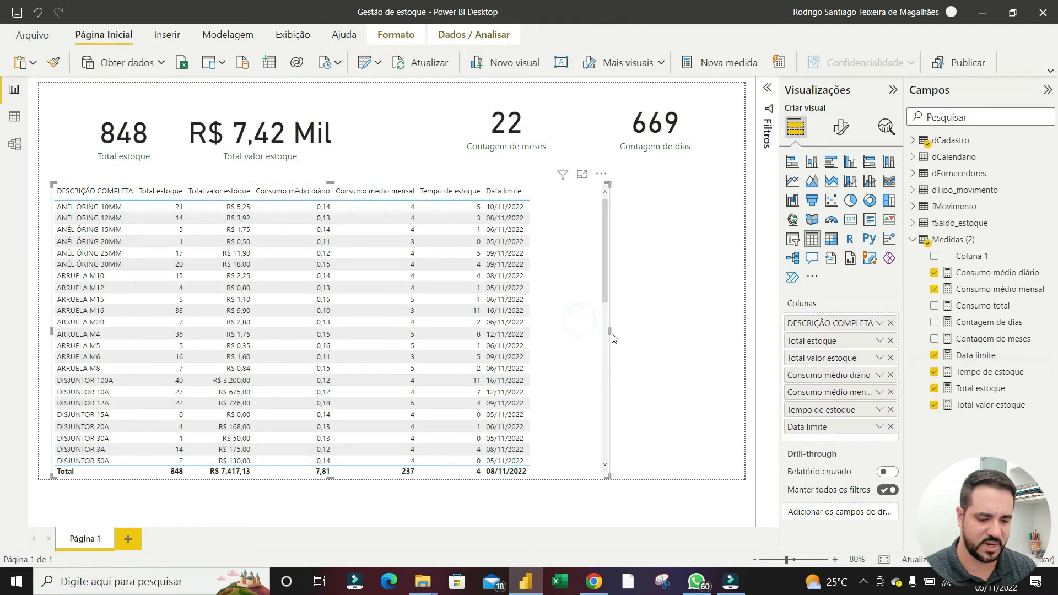
left_click_drag(610, 331, 555, 335)
Insert an empty card visual beside the stock table and create a new measure hoje defined as TODAY()
left_click(635, 296)
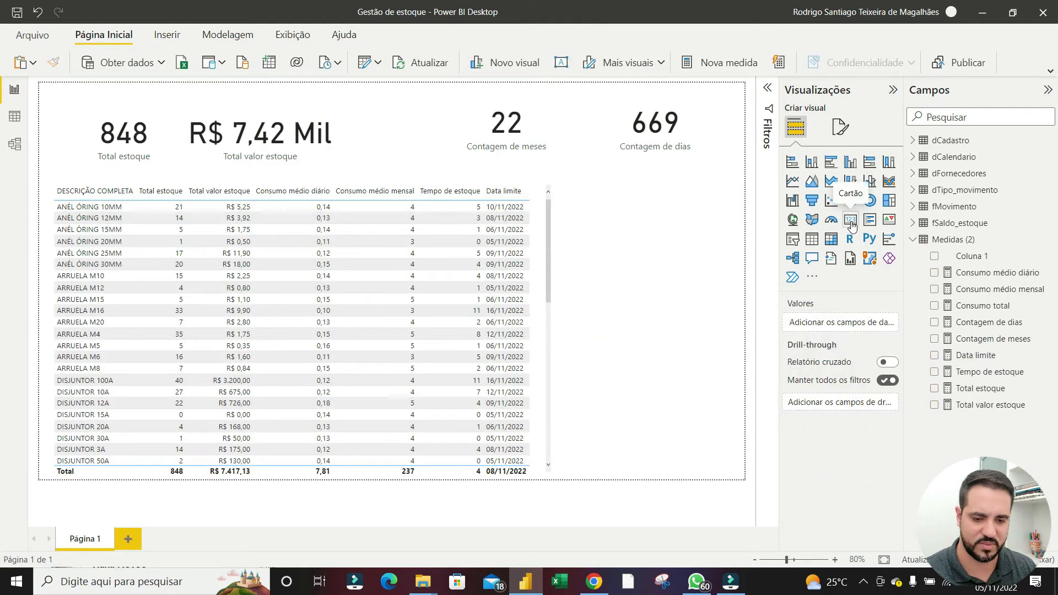
left_click(852, 221)
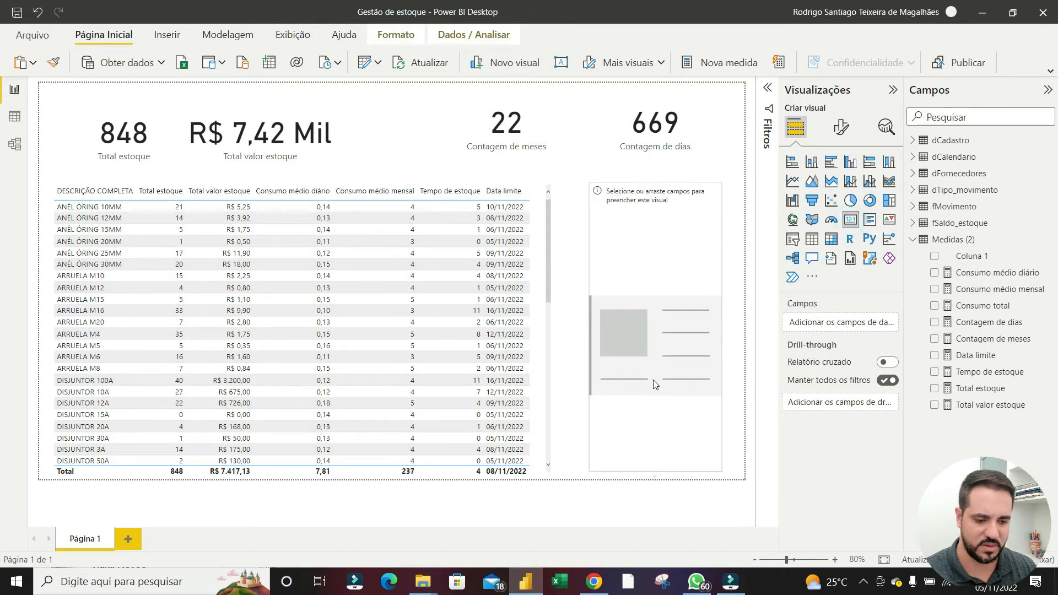
right_click(995, 326)
left_click(859, 346)
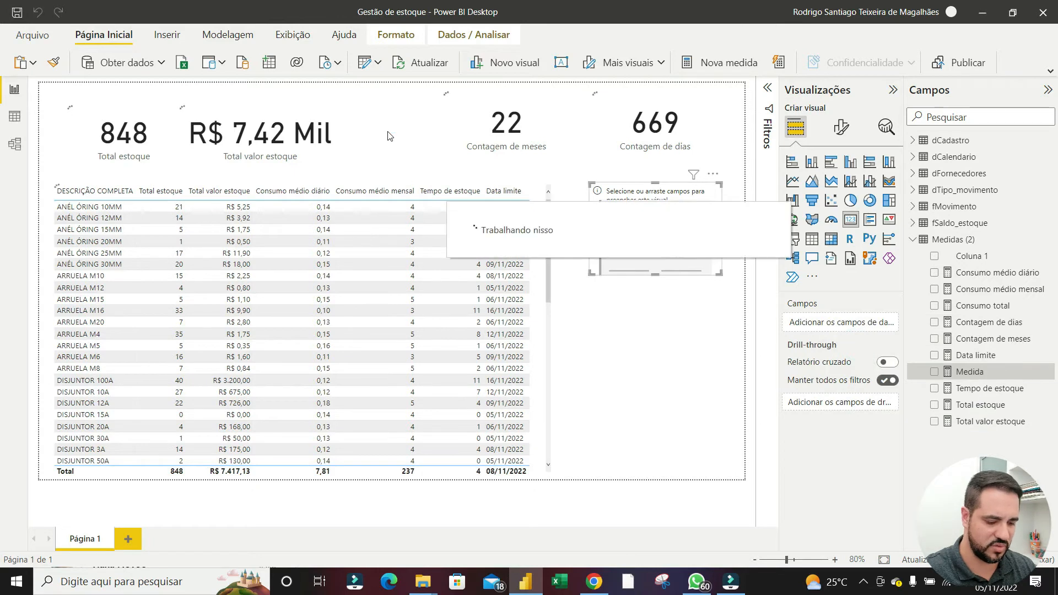
type("hoje =")
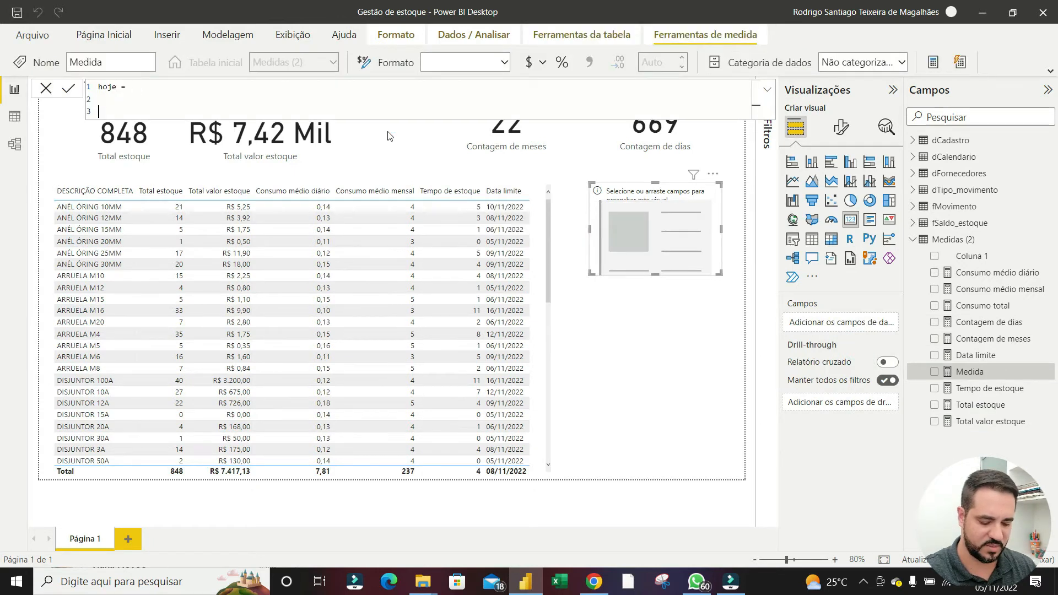
key("shift+Return")
key("shift+Return")
type("TODAY()")
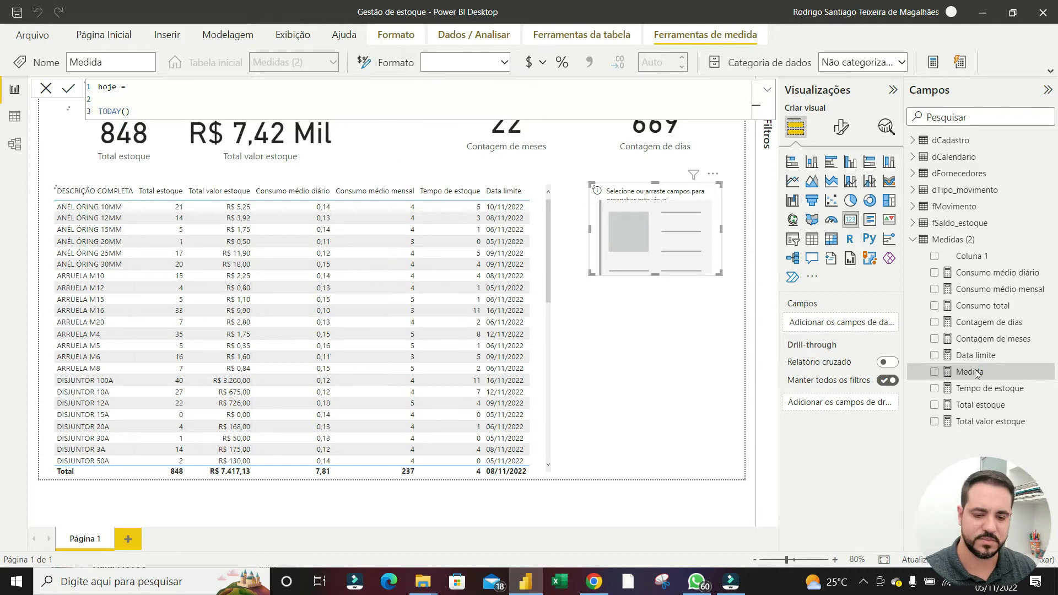
key("Return")
Show the hoje measure in the new card in Short Date format, widening the card to fit the full date
left_click_drag(967, 371, 676, 231)
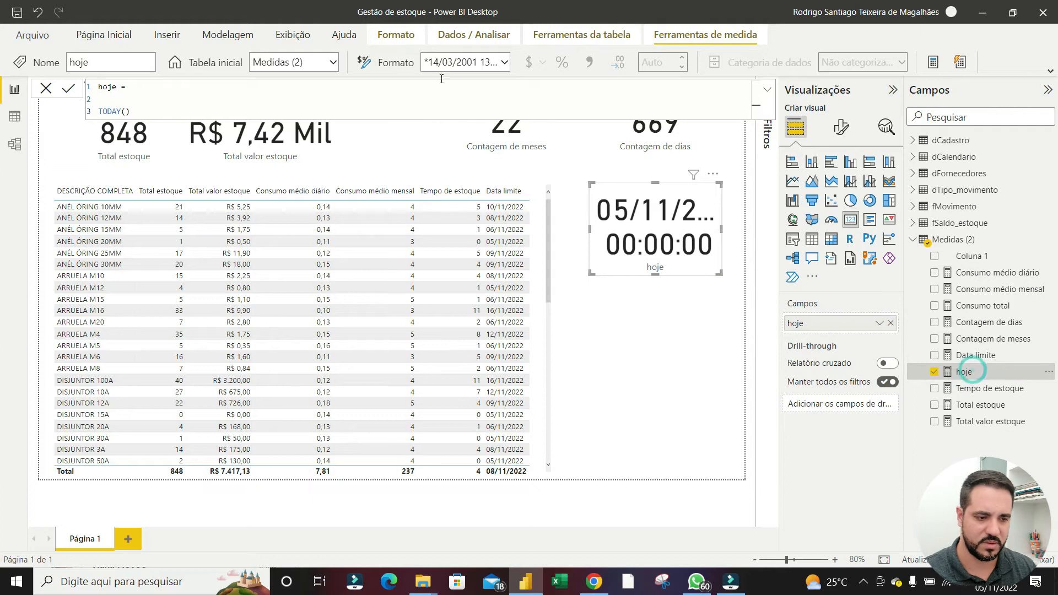
left_click(463, 61)
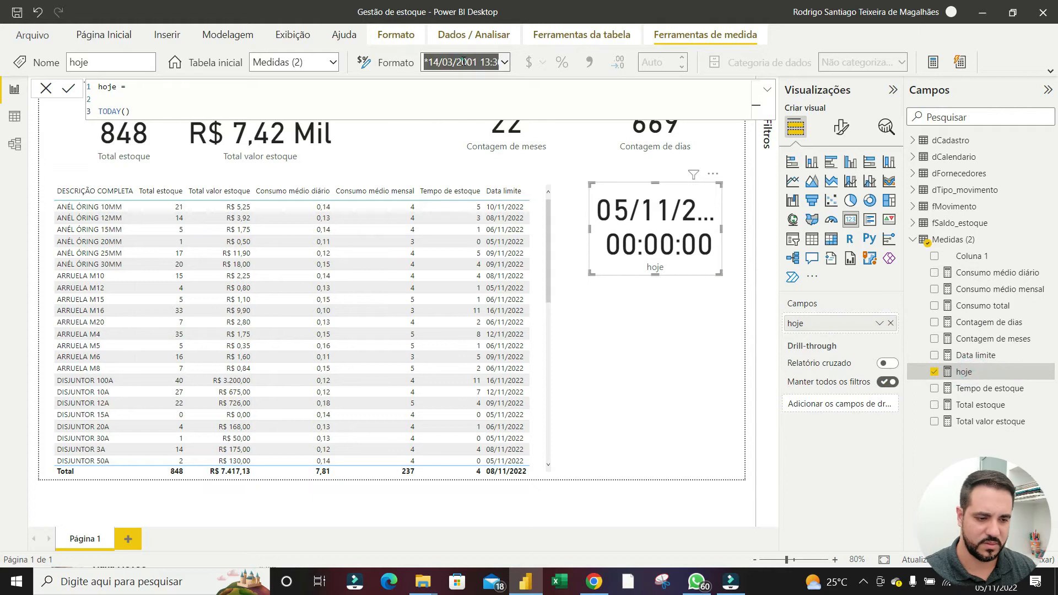
left_click(506, 64)
left_click(491, 128)
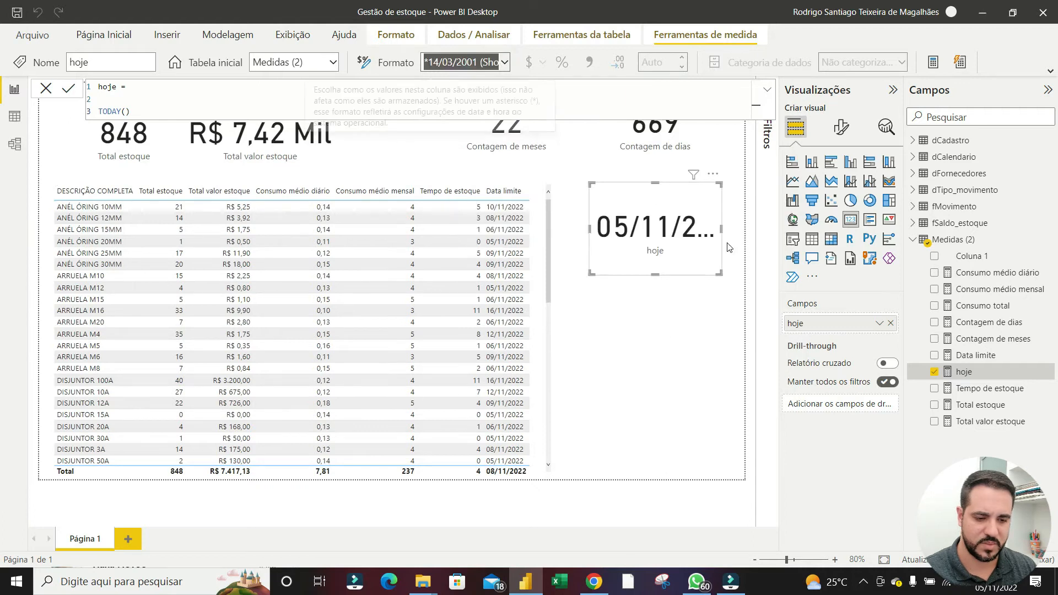
left_click_drag(721, 228, 744, 228)
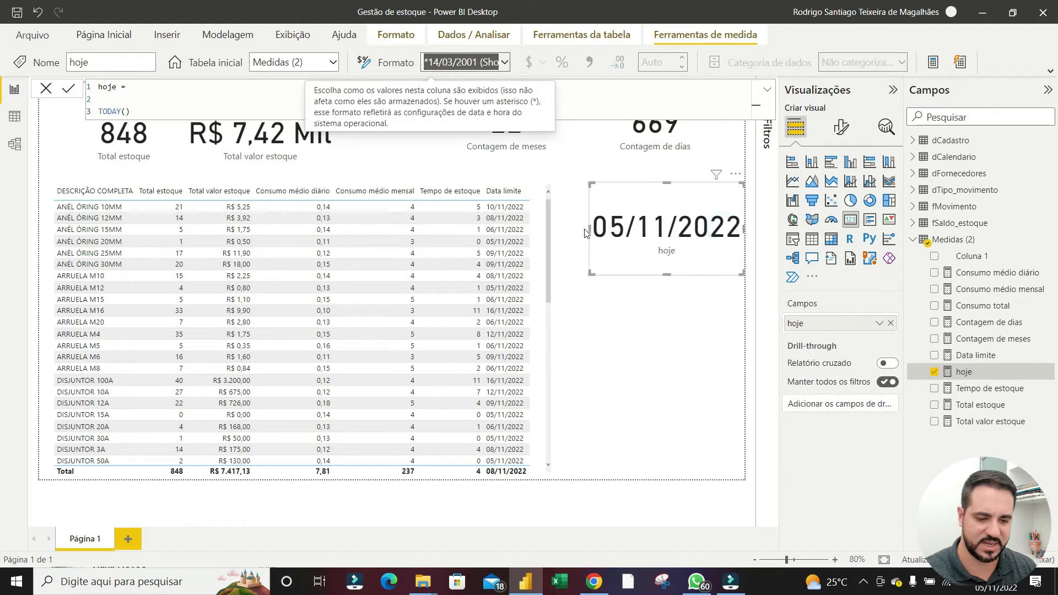
left_click_drag(586, 233, 575, 232)
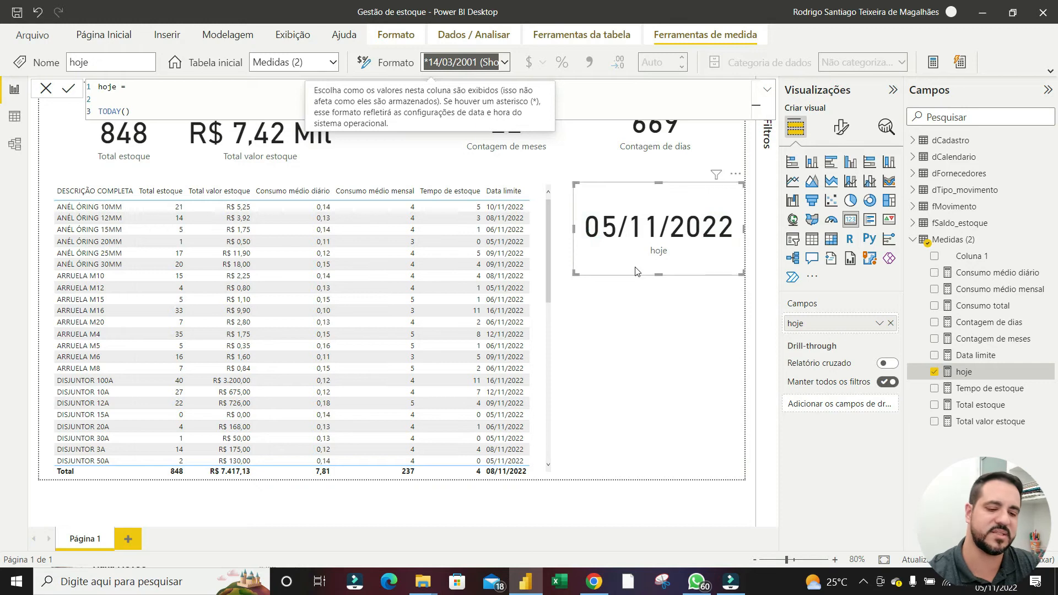
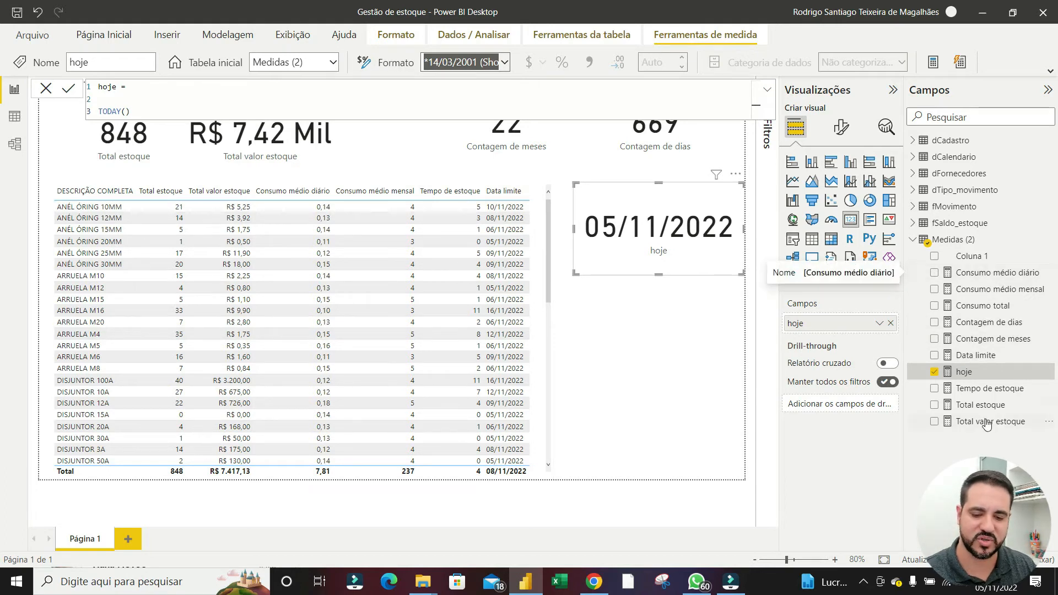
Multiply the DIVIDE result in the Tempo de estoque measure by 30 and review the table's limit dates
left_click(983, 390)
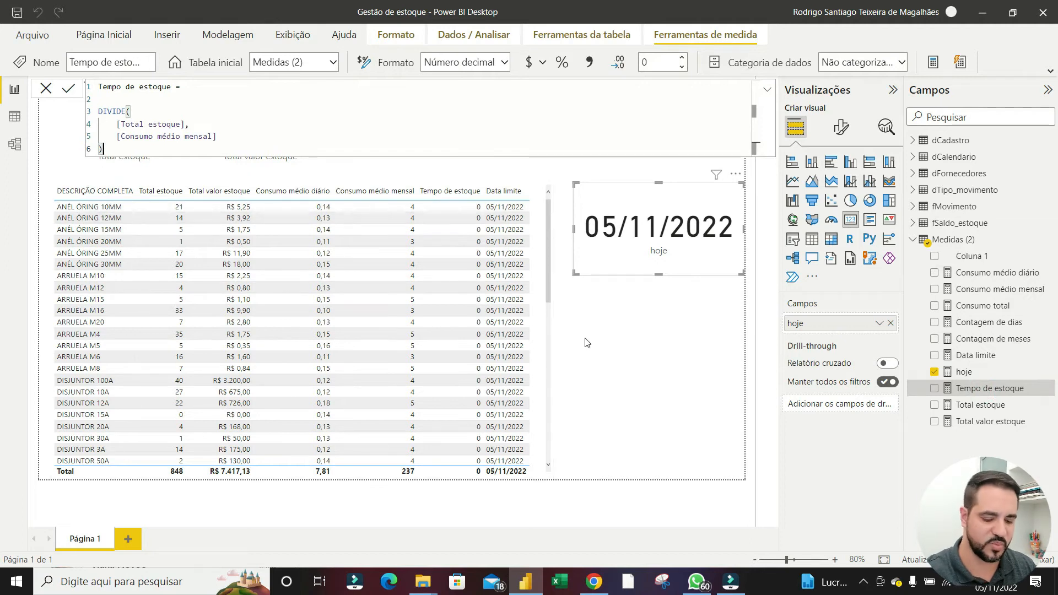
type("*3")
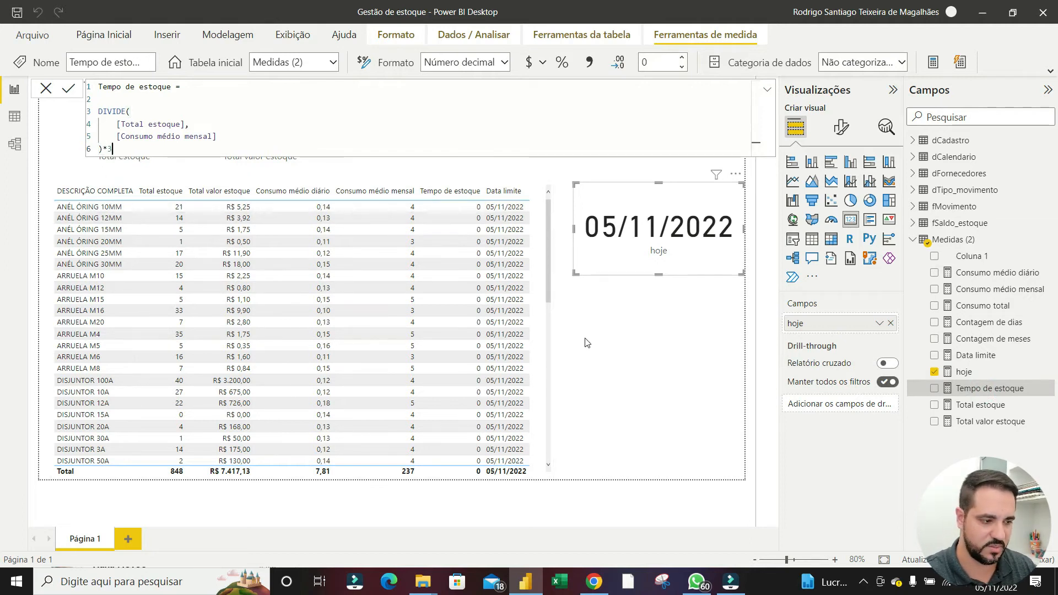
type("0")
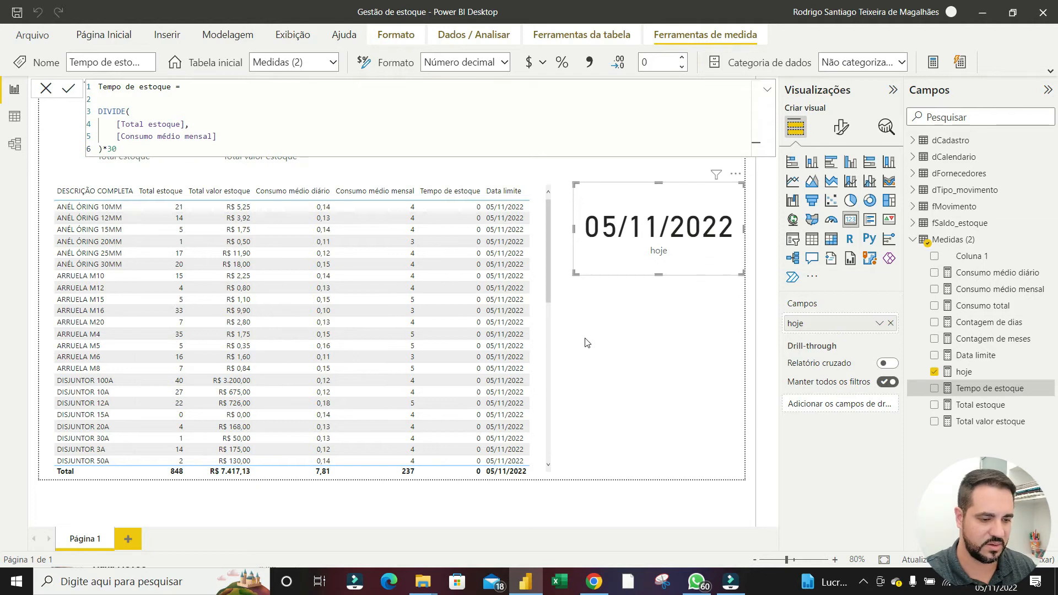
key("Return")
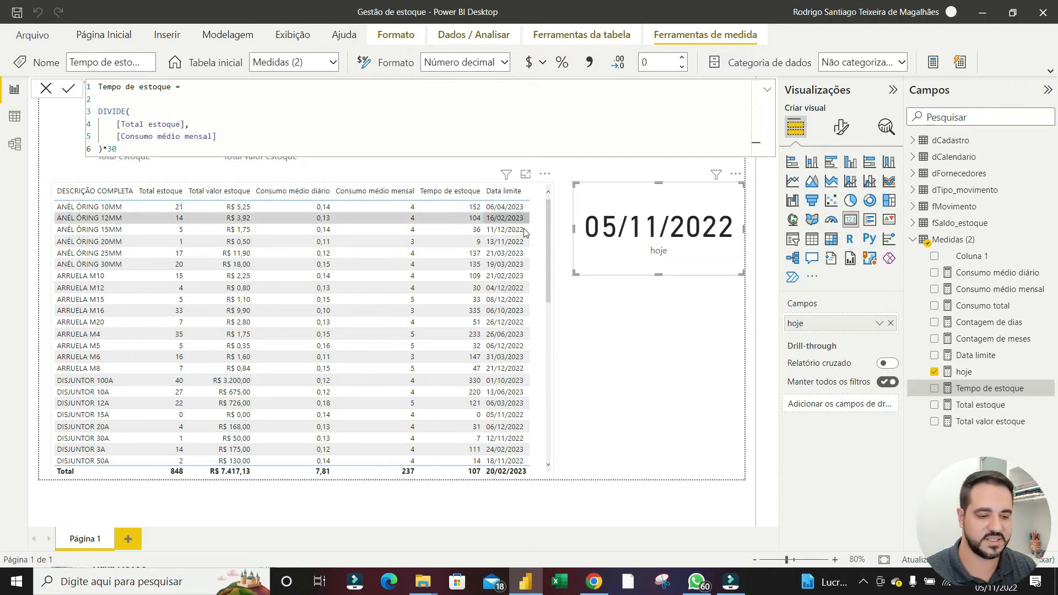
scroll(505, 347, "down", 3)
scroll(505, 351, "down", 3)
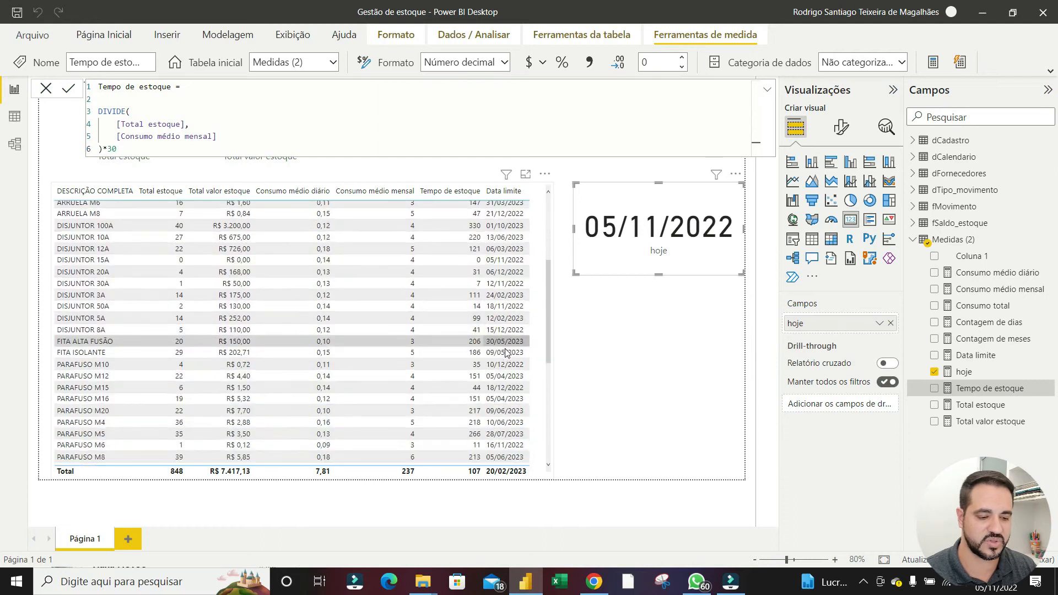
scroll(507, 353, "up", 10)
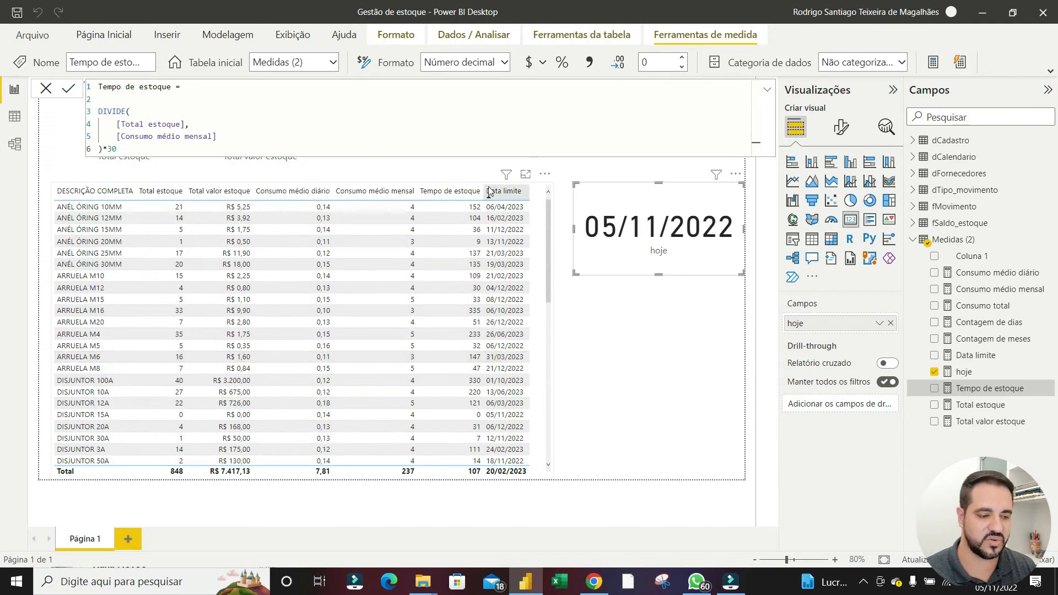
Delete the hoje date card beside the stock table
left_click(623, 321)
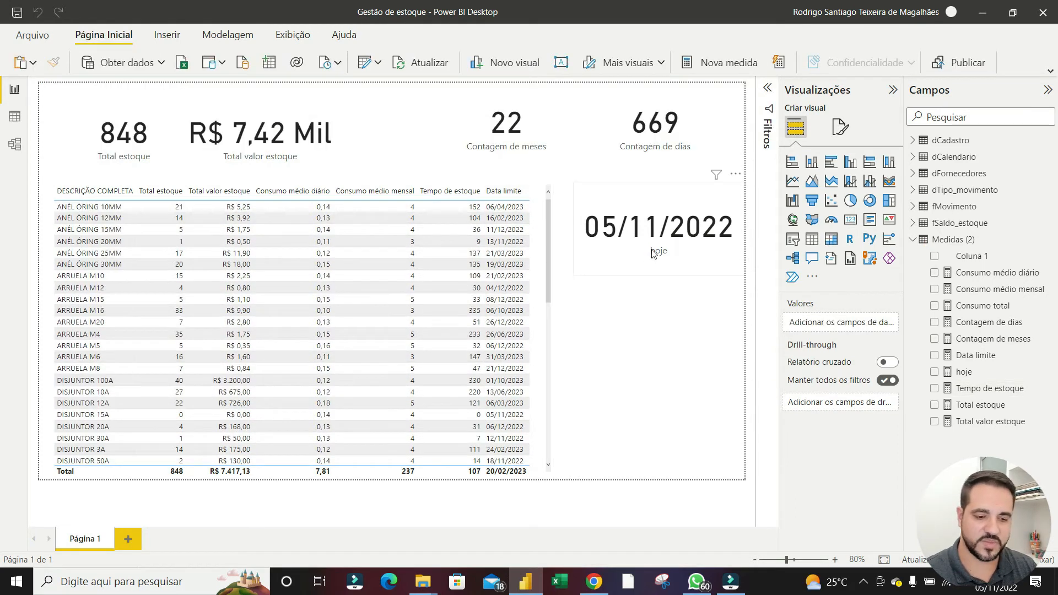
left_click(641, 246)
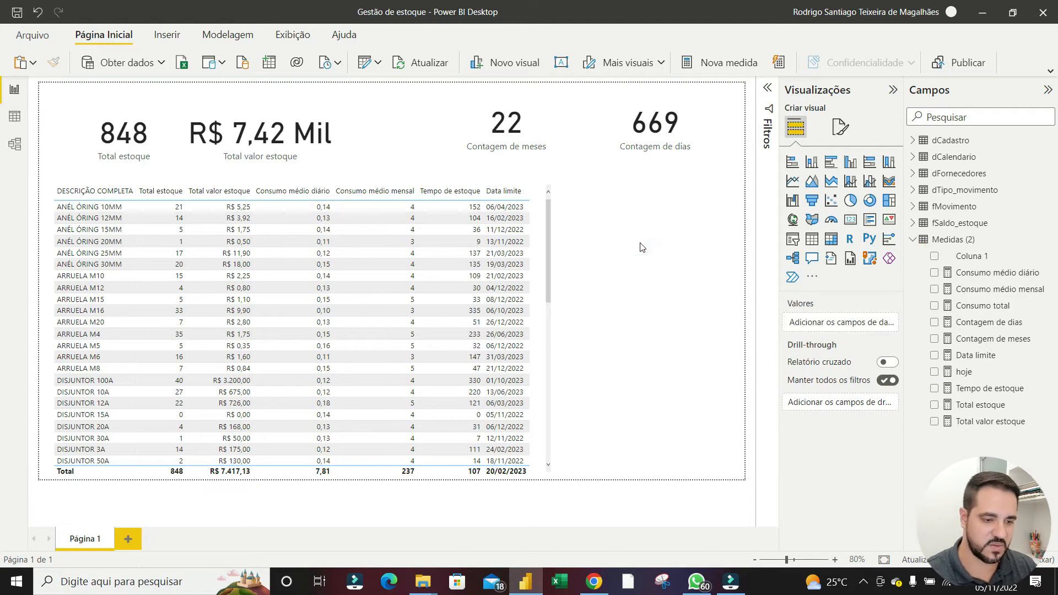
left_click(543, 355)
left_click_drag(553, 330, 638, 328)
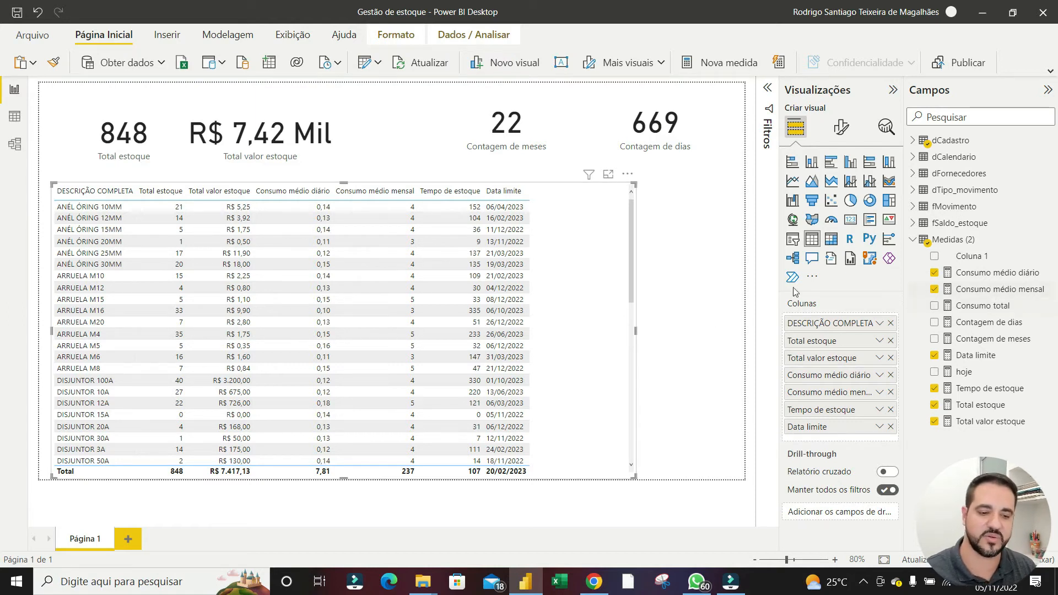
left_click_drag(635, 332, 550, 334)
left_click(689, 194)
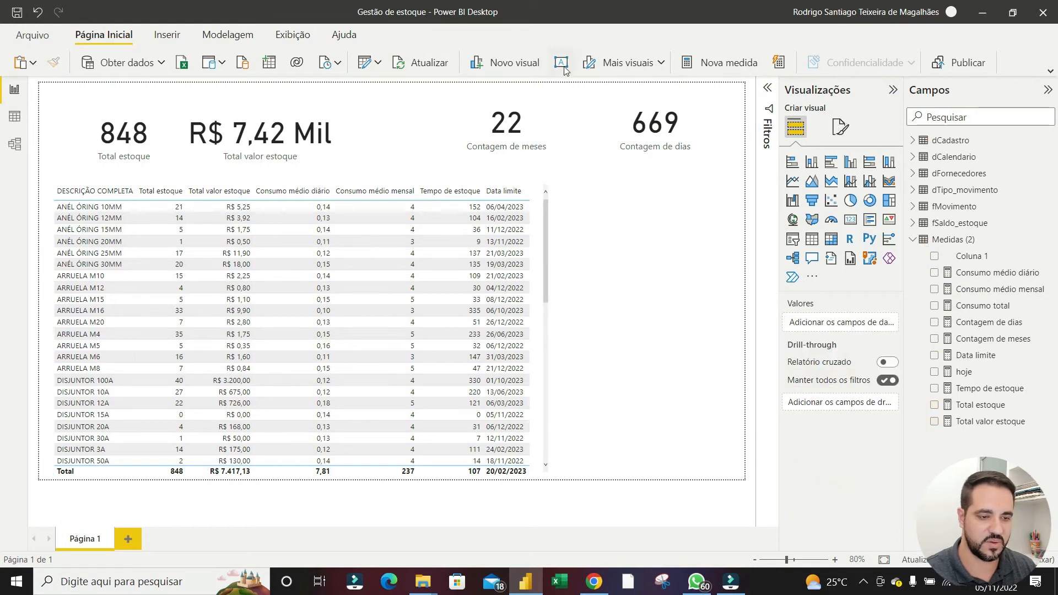
Insert a text box on the report page, widen it over part of the stock table and set its font size to 28
left_click(562, 65)
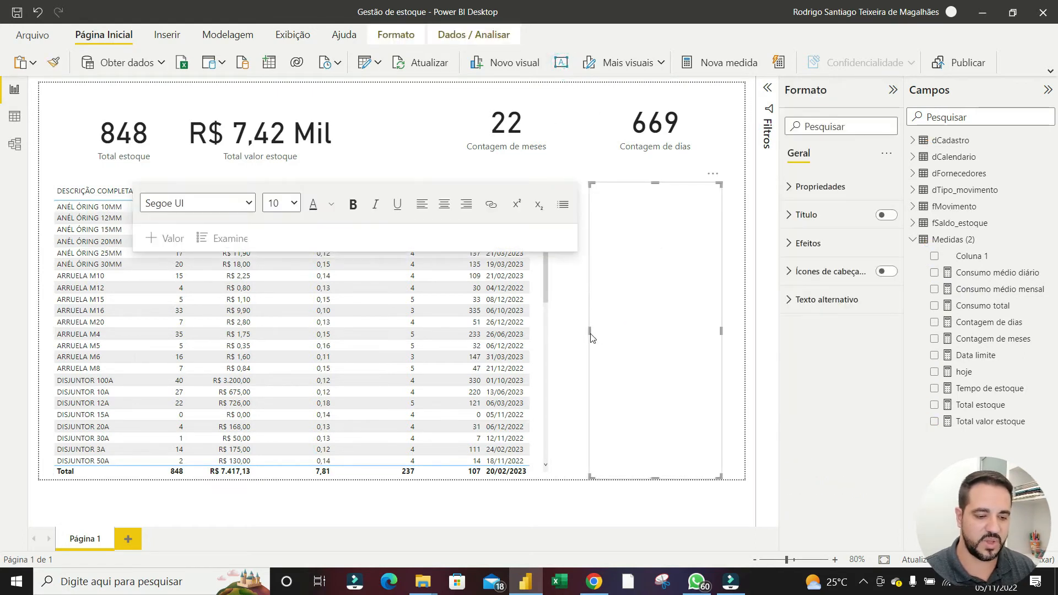
left_click_drag(588, 333, 349, 331)
left_click(425, 238)
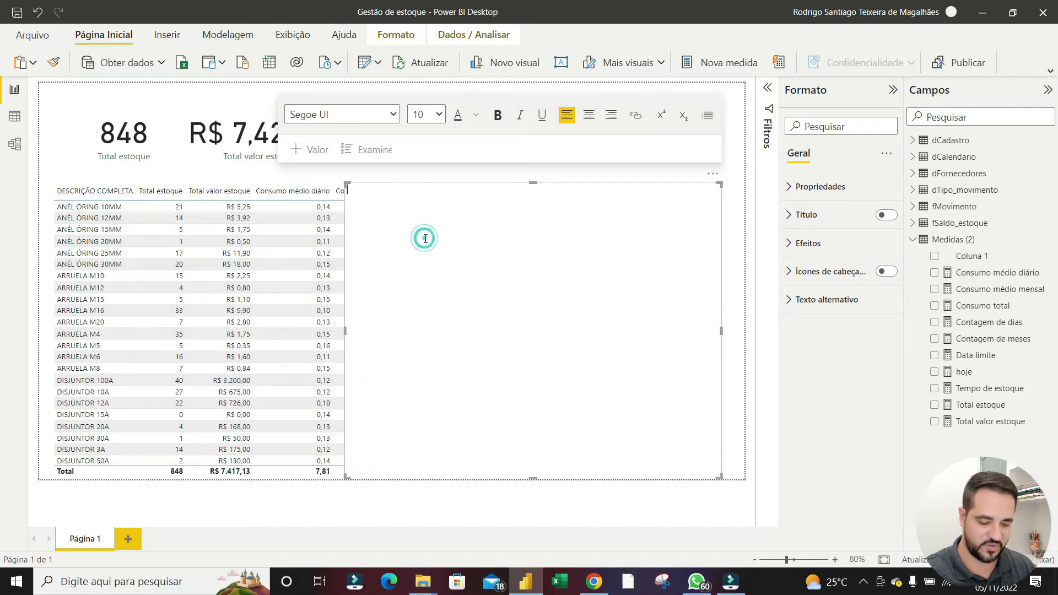
left_click(427, 114)
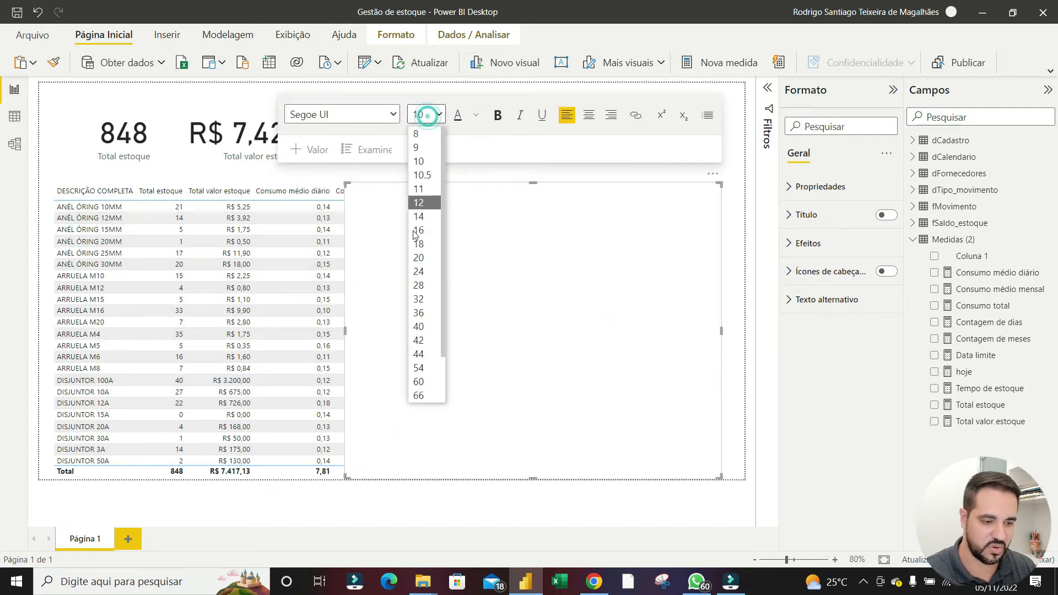
left_click(422, 284)
Write "estoque mínimo =" in the text box and "consumo médio diário * tempo reposição" on the following line
type("estoque m")
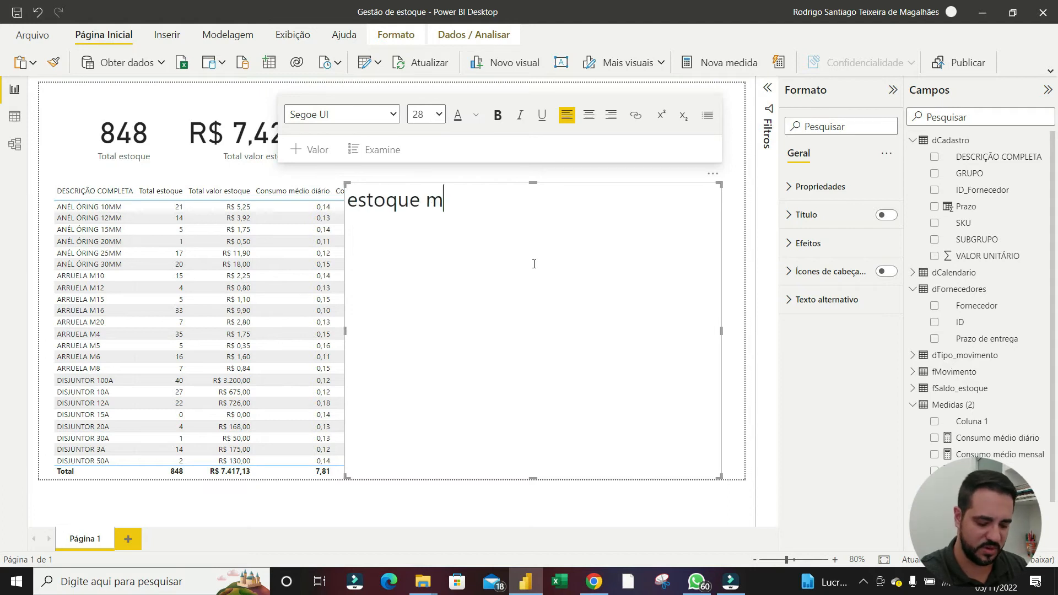
type("ínimo =")
key("Return")
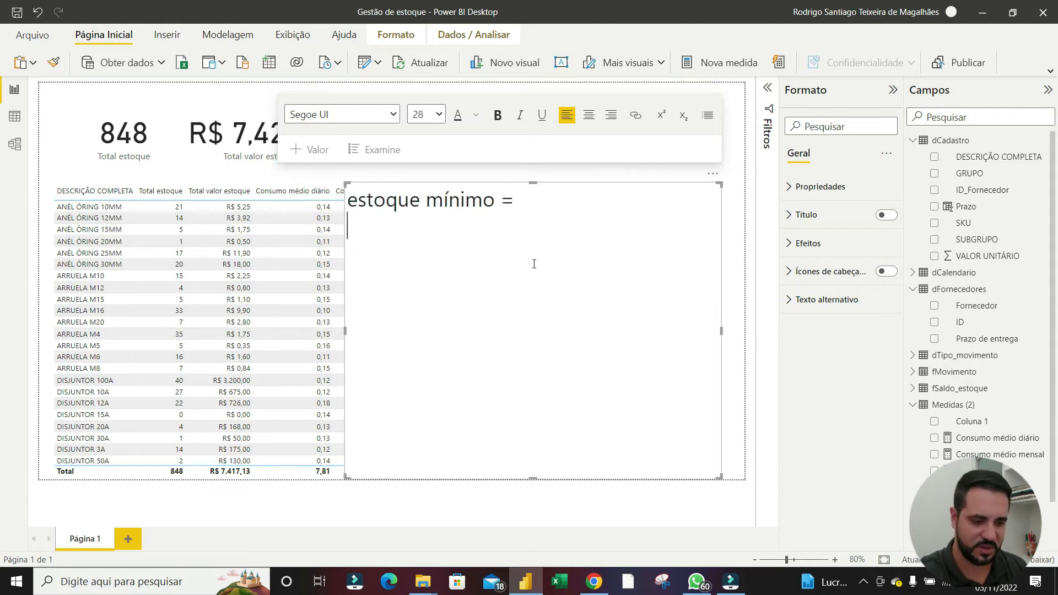
type("consumo mé")
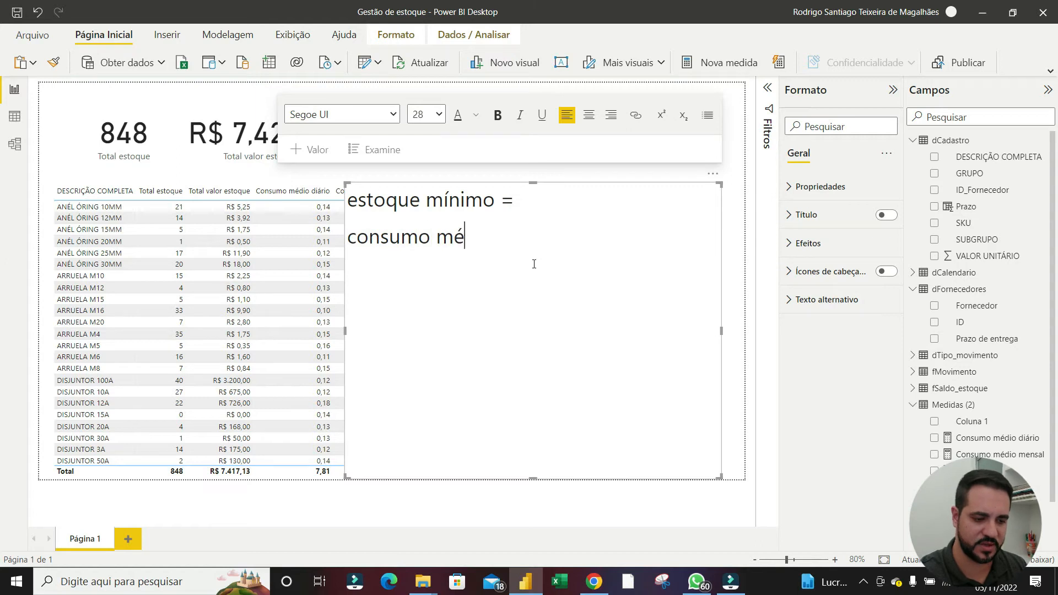
type("dio diár")
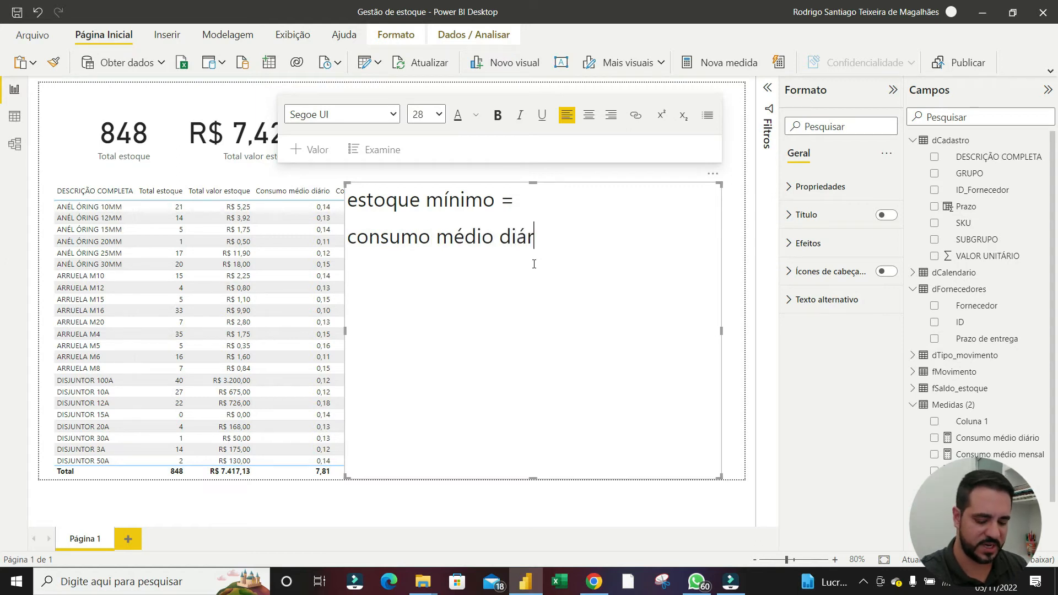
type("io * tempo ")
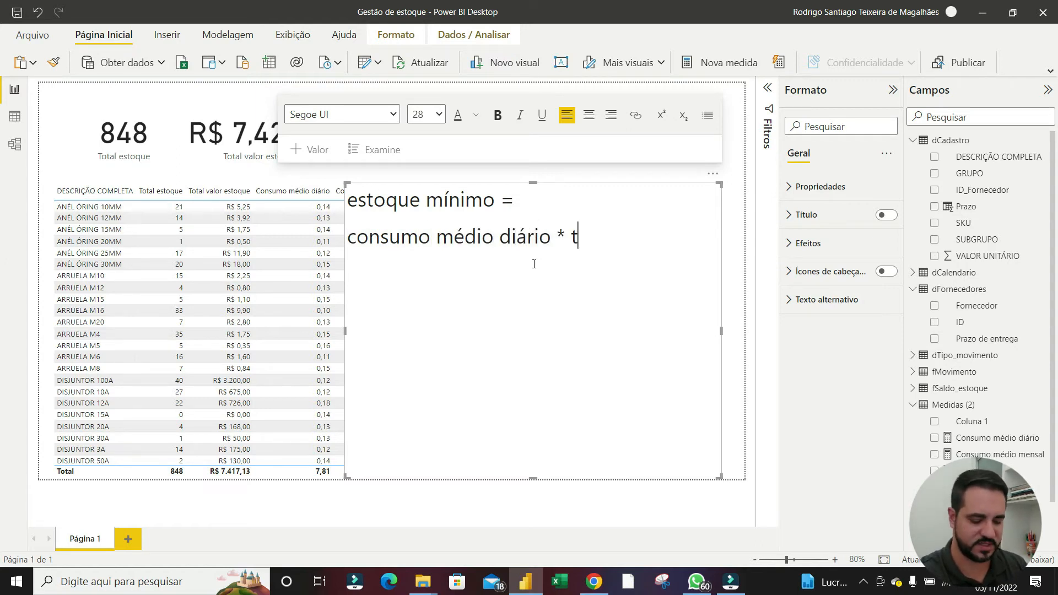
type("reposição")
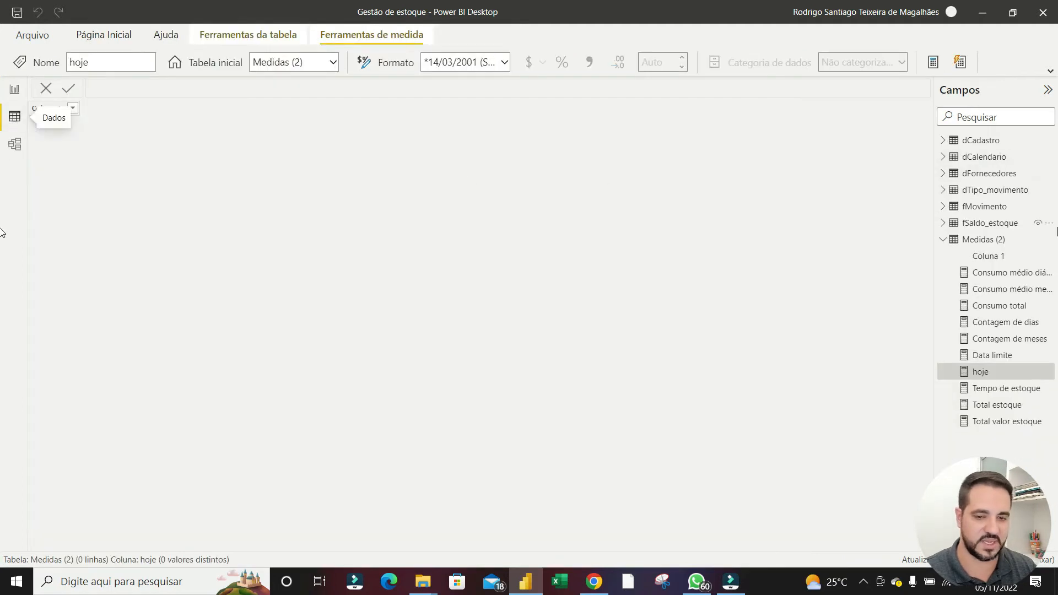
In the data view, examine the delivery lead times in dFornecedores and the ID_Fornecedor column in dCadastro
left_click(945, 172)
left_click(990, 173)
left_click(990, 174)
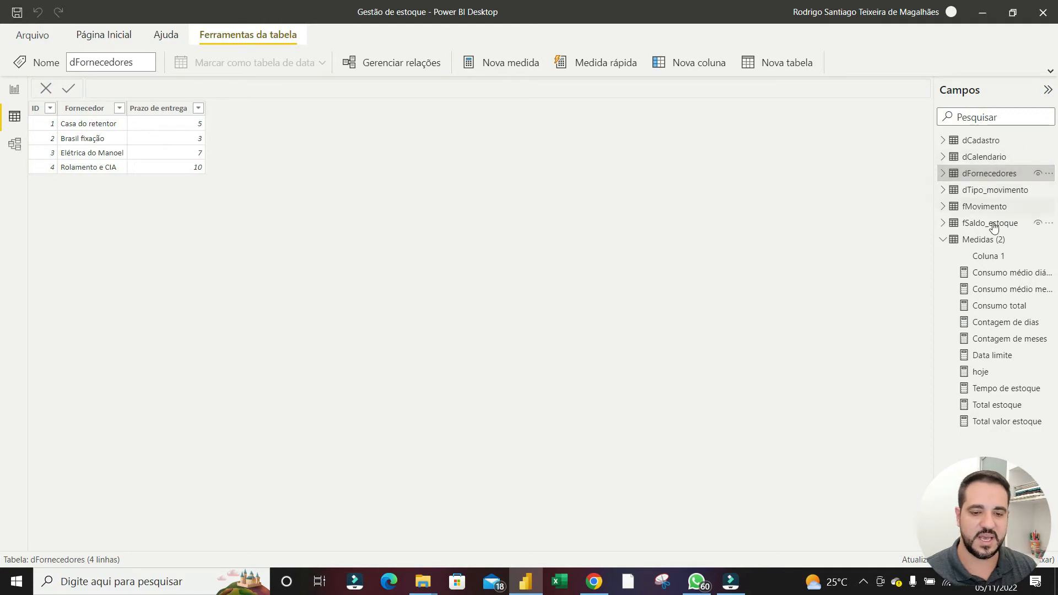
left_click(980, 140)
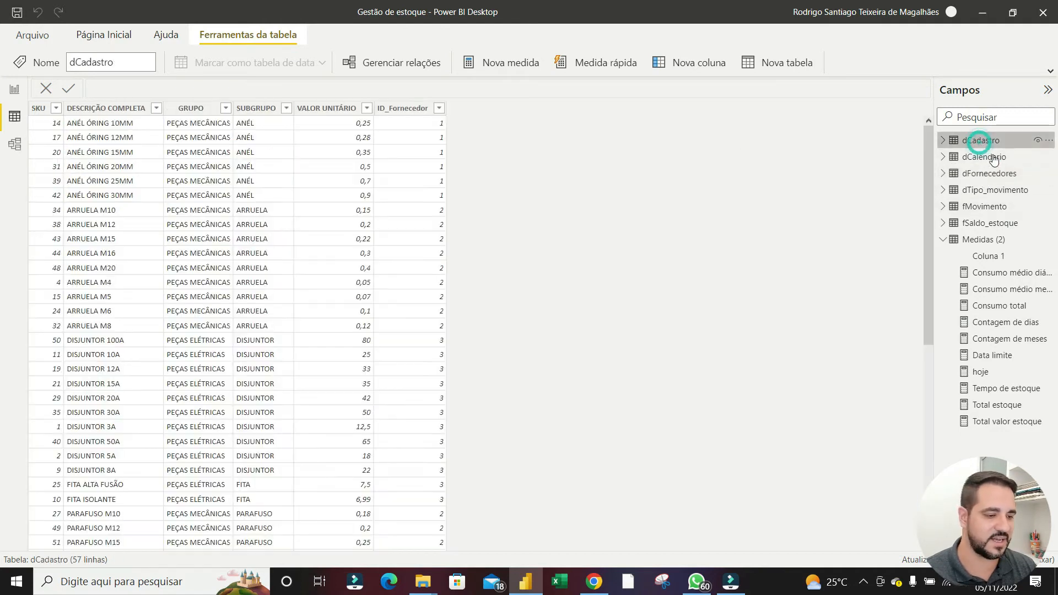
left_click(407, 110)
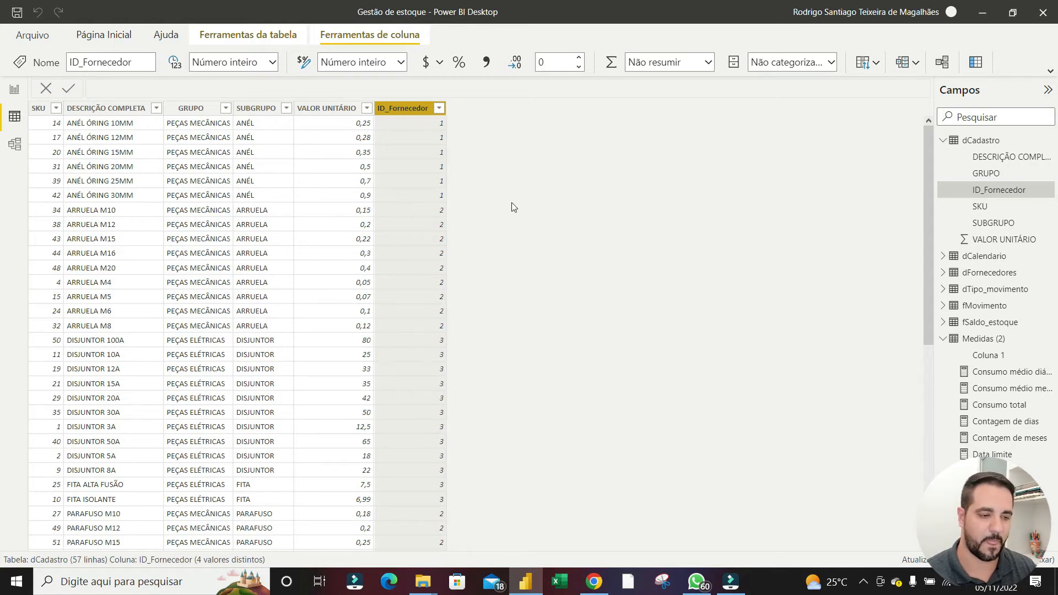
left_click(618, 337)
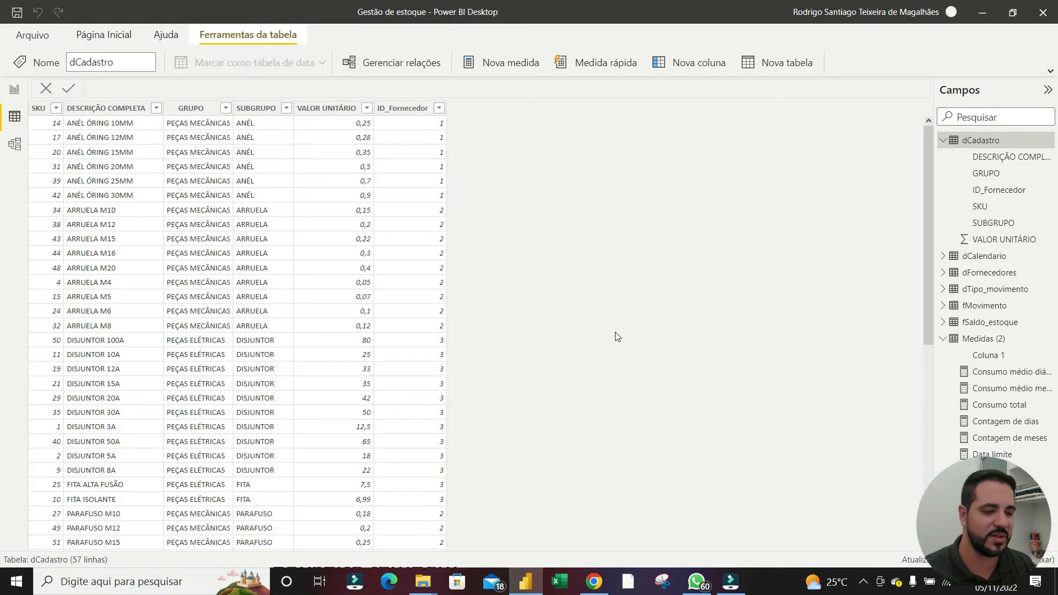
scroll(350, 376, "down", 7)
scroll(259, 325, "up", 8)
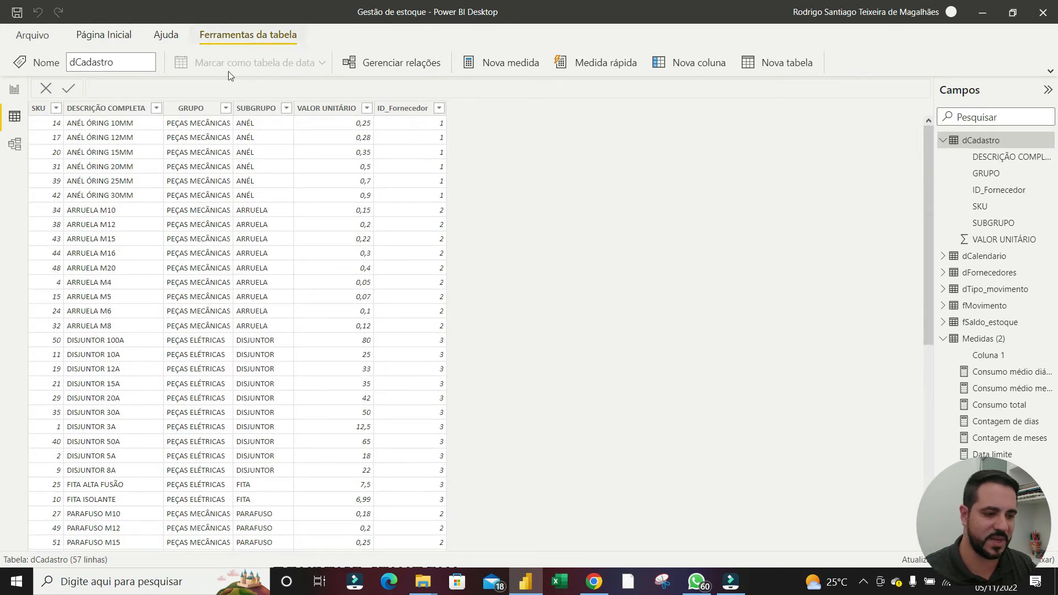
Add a calculated column named Prazo to the dCadastro table, leaving a blank line before its expression
left_click(691, 65)
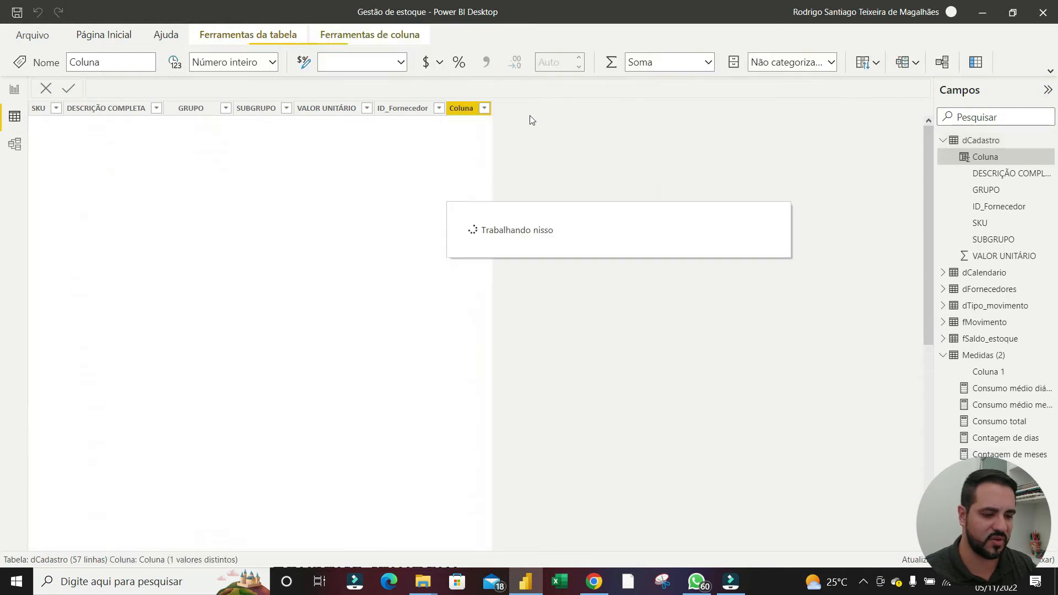
type("Prazo ")
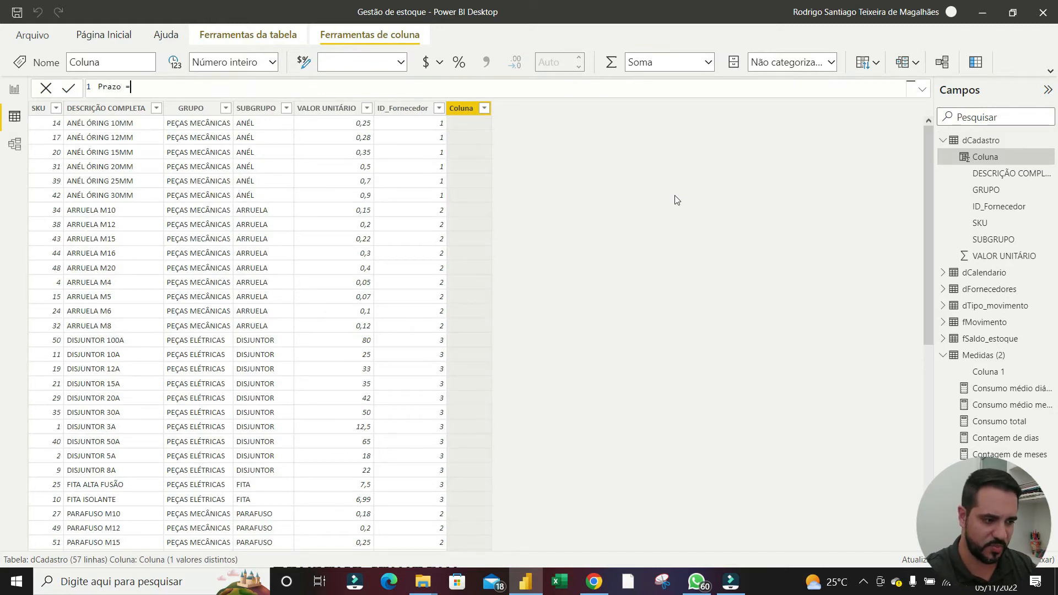
type("=")
key("shift+Return")
key("shift+Return")
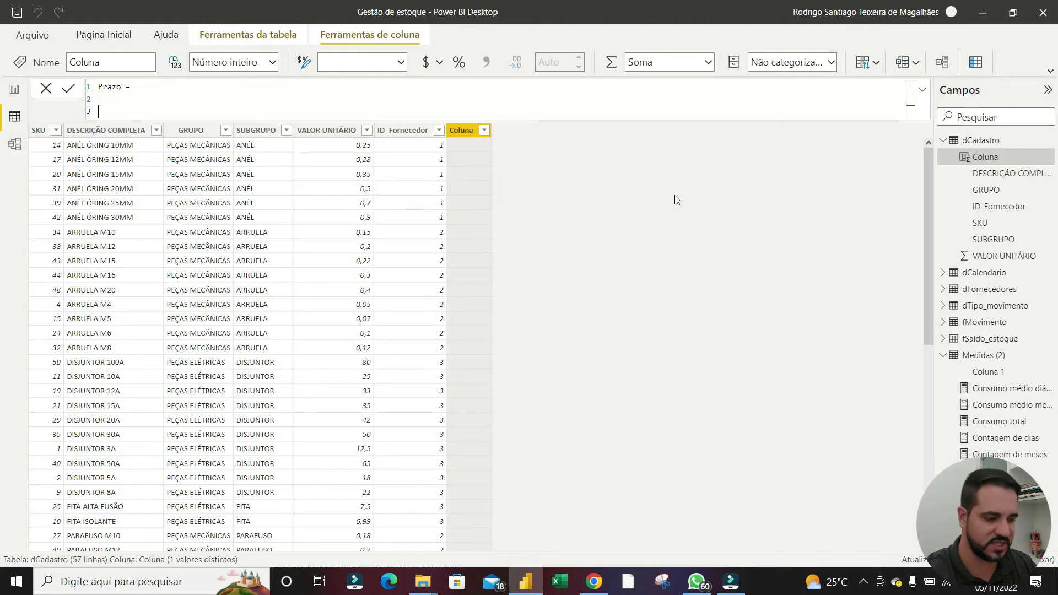
Define the Prazo column as RELATED(dFornecedores[Prazo de entrega]) and review its values down the dCadastro table
type("rel")
key("Tab")
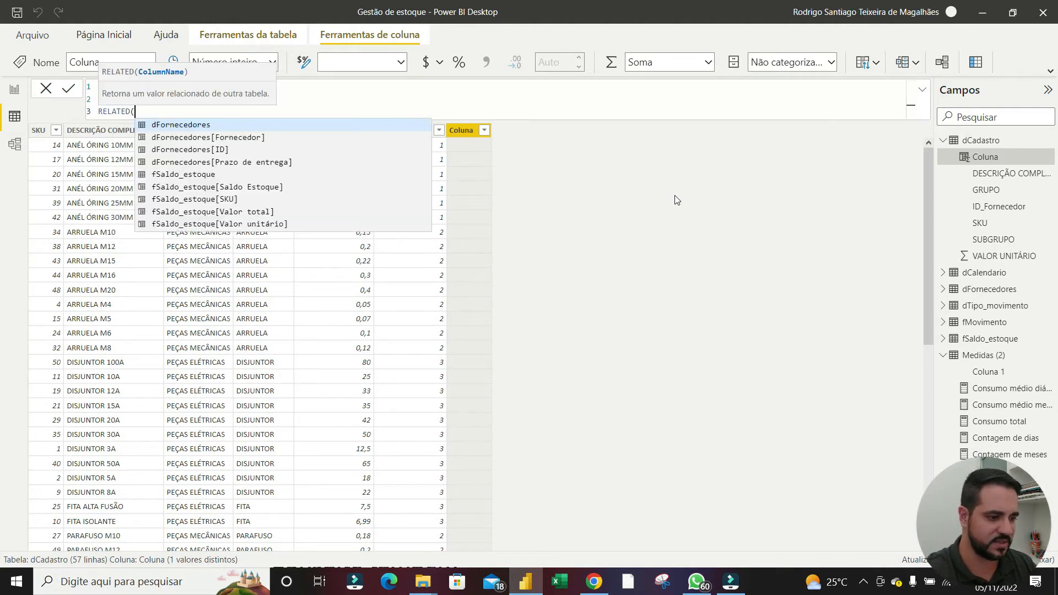
key("shift+Return")
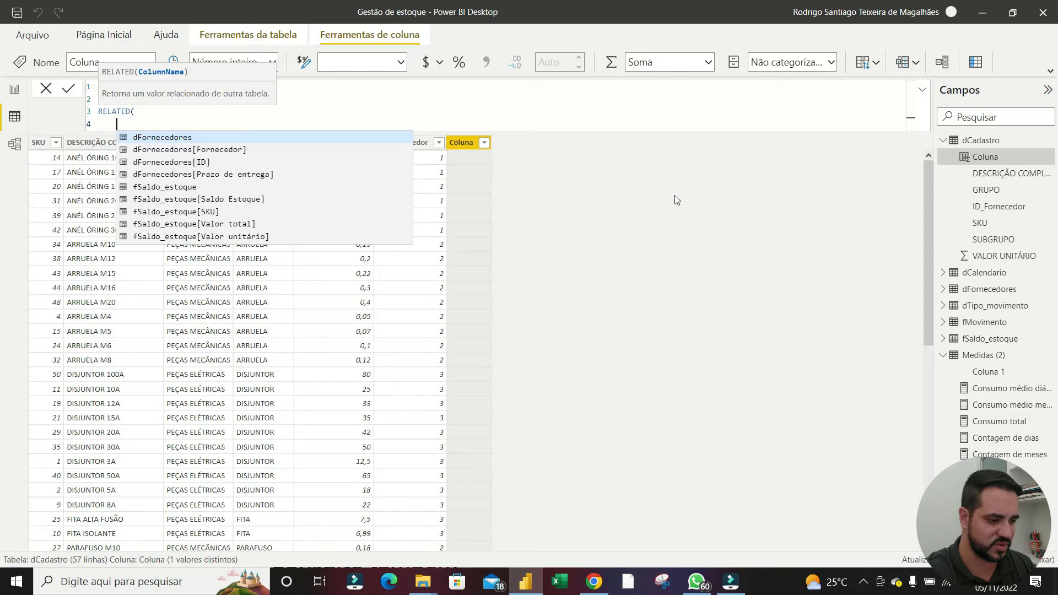
type("pr")
key("Tab")
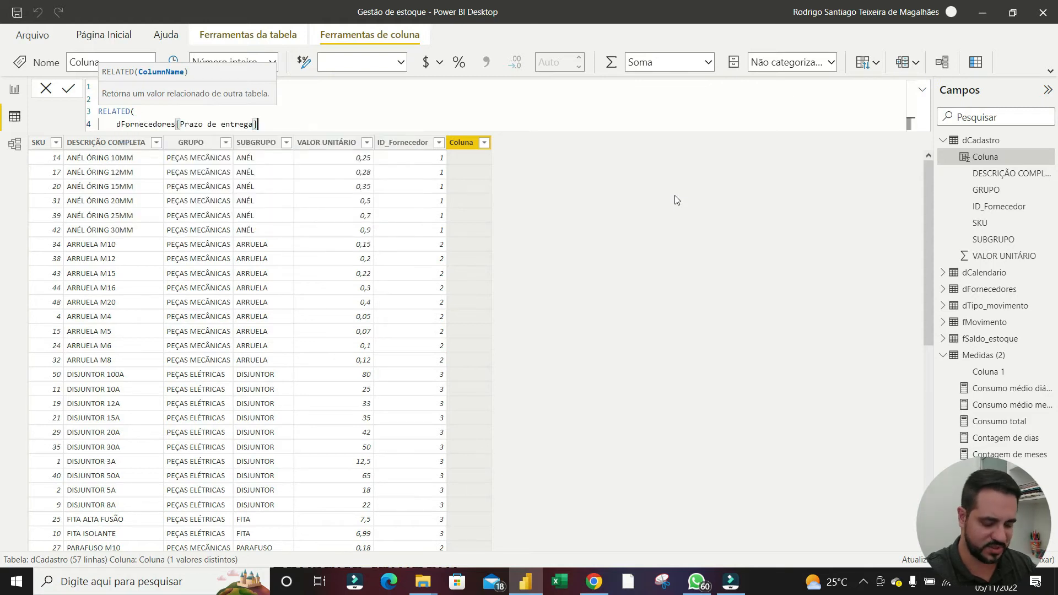
key("shift+Return")
type(")")
key("Return")
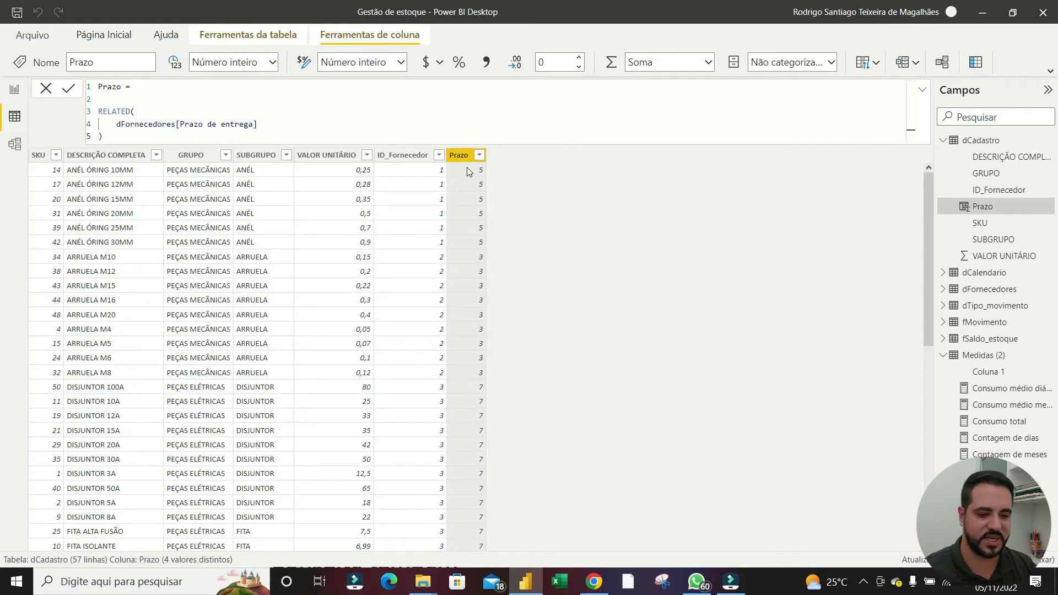
scroll(478, 278, "down", 9)
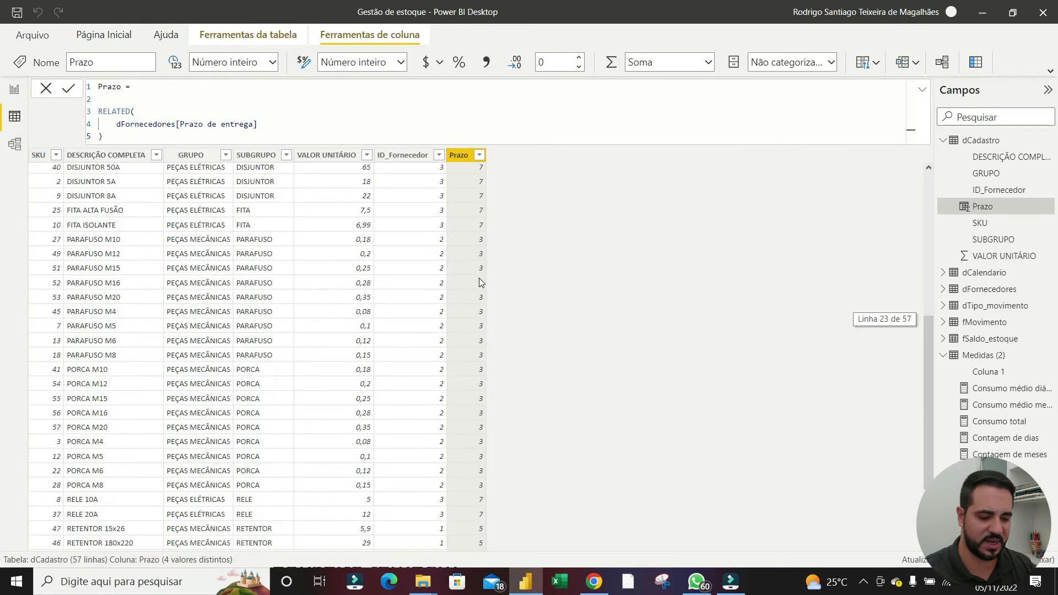
scroll(479, 278, "up", 9)
scroll(480, 280, "down", 1)
scroll(479, 280, "up", 1)
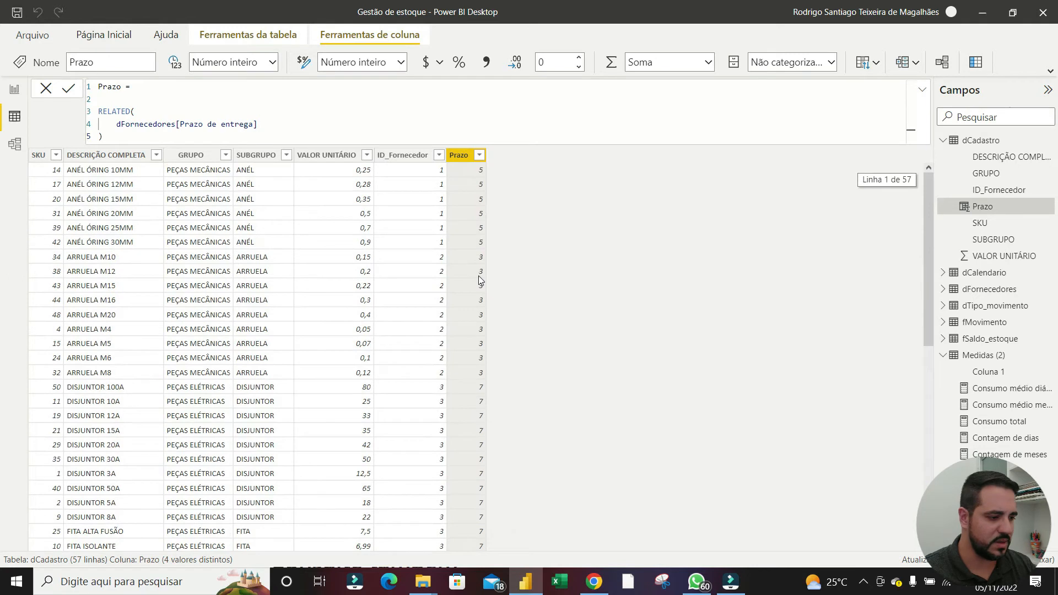
scroll(479, 280, "down", 2)
scroll(480, 280, "up", 2)
Return to the report view and start a new measure named Estoque mínimo in the Medidas table
left_click(15, 89)
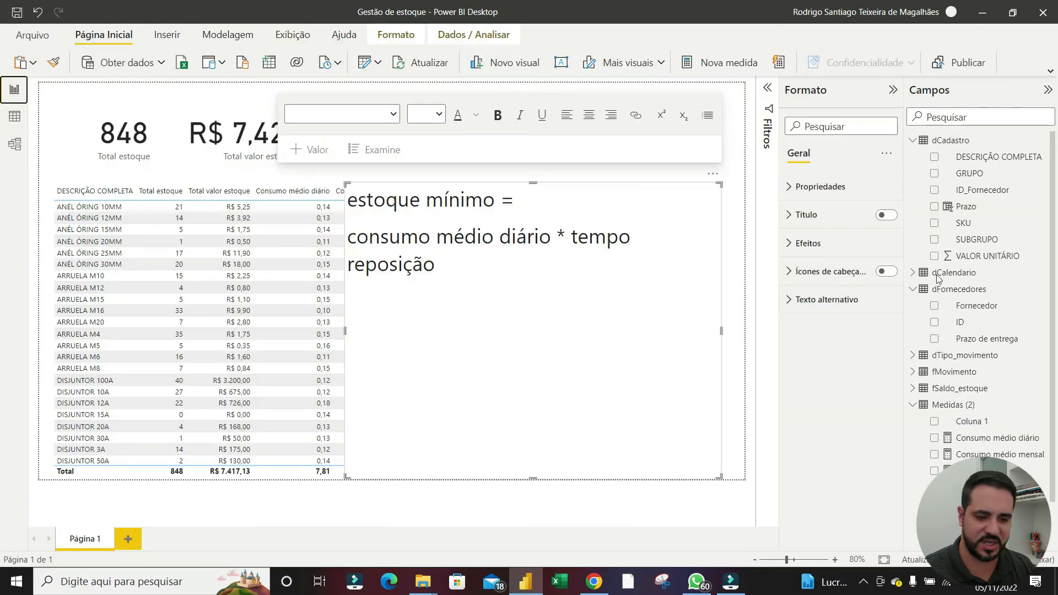
right_click(975, 441)
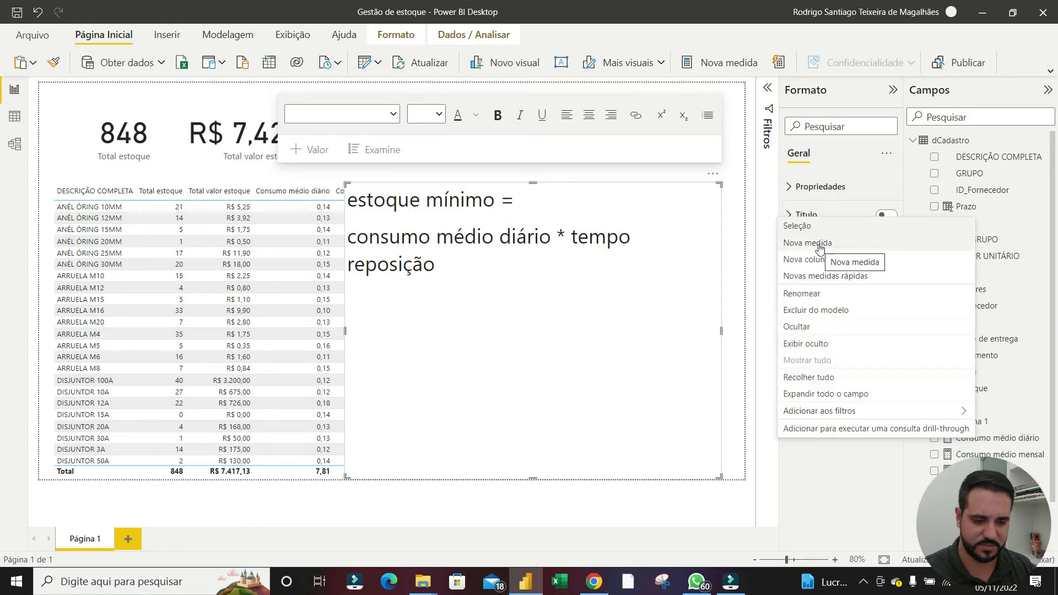
left_click(819, 244)
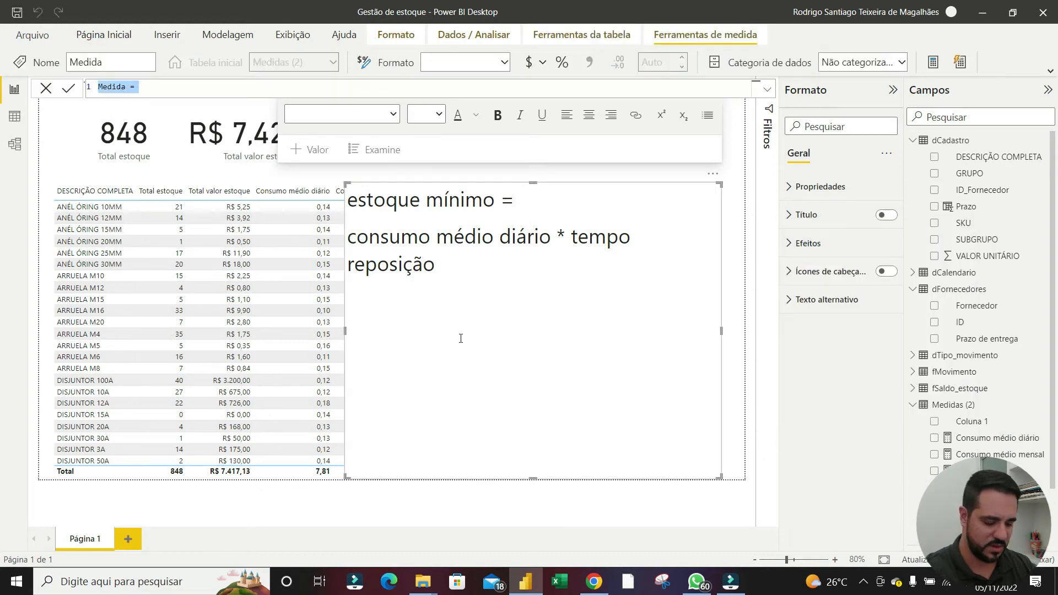
type("Estoque ")
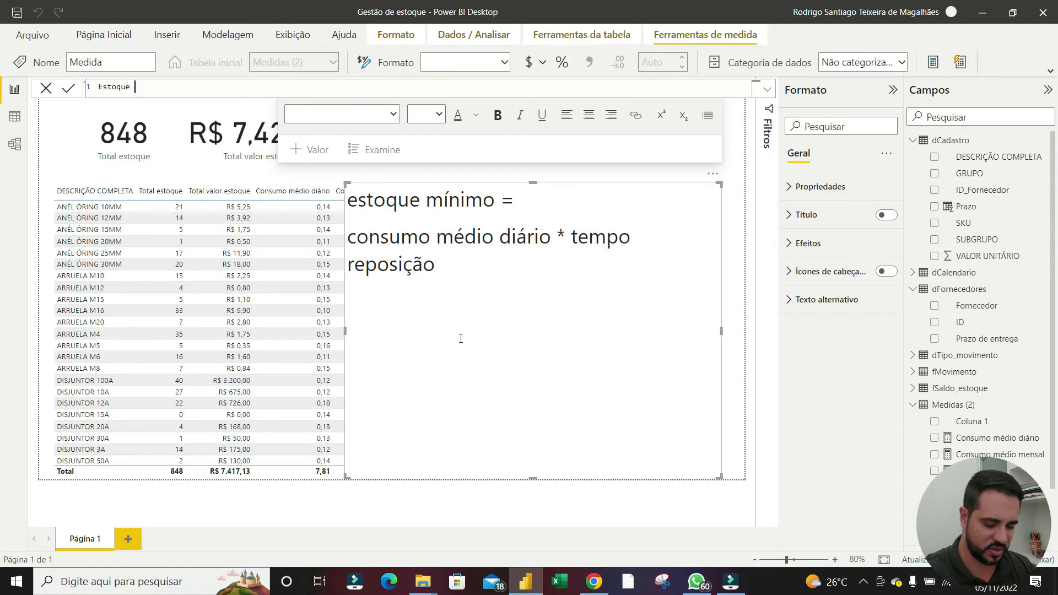
type("mínimo =")
key("shift+Return")
key("shift+Return")
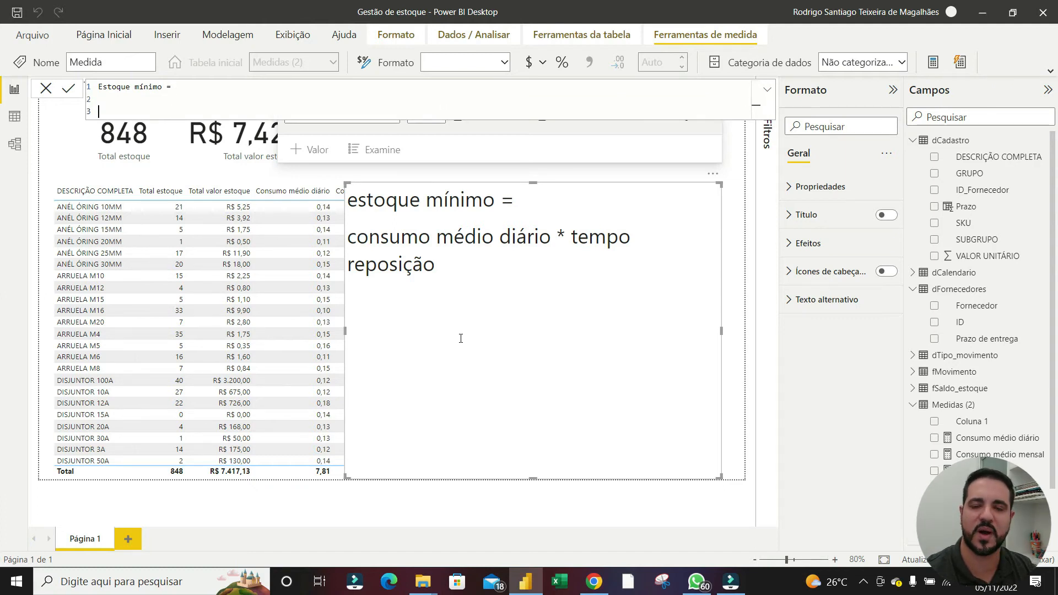
type("co")
key("BackSpace")
key("BackSpace")
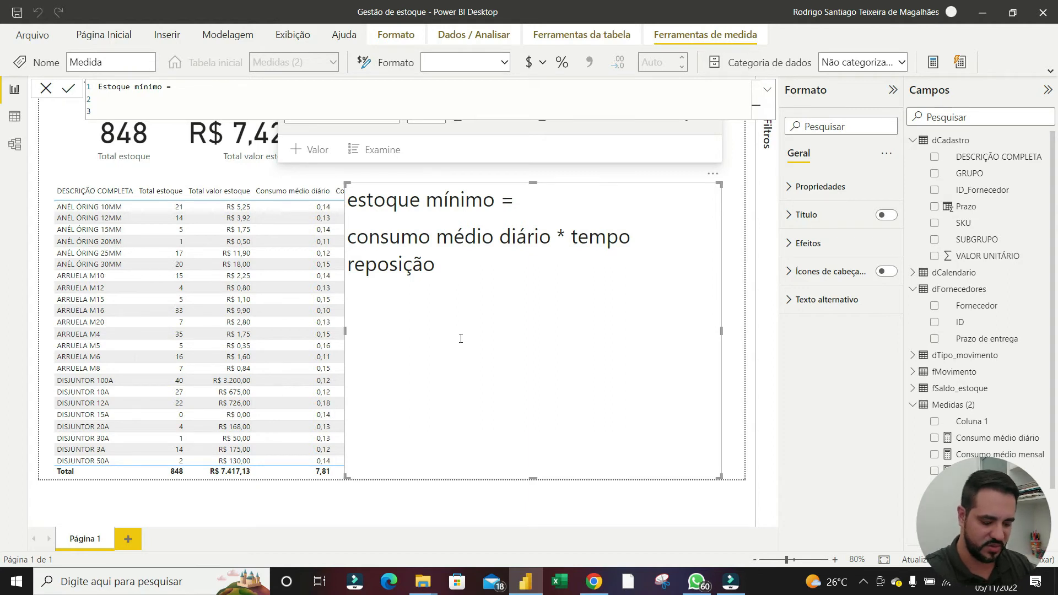
Declare a variable named prazo_medio in the Estoque mínimo measure, spelled without an accent
type("var ")
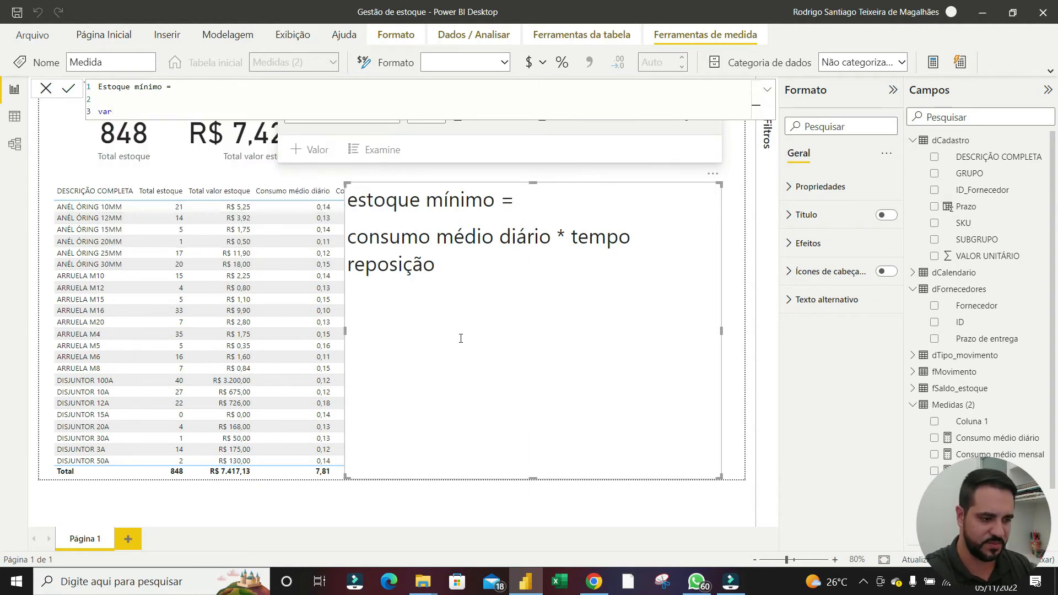
type("pr")
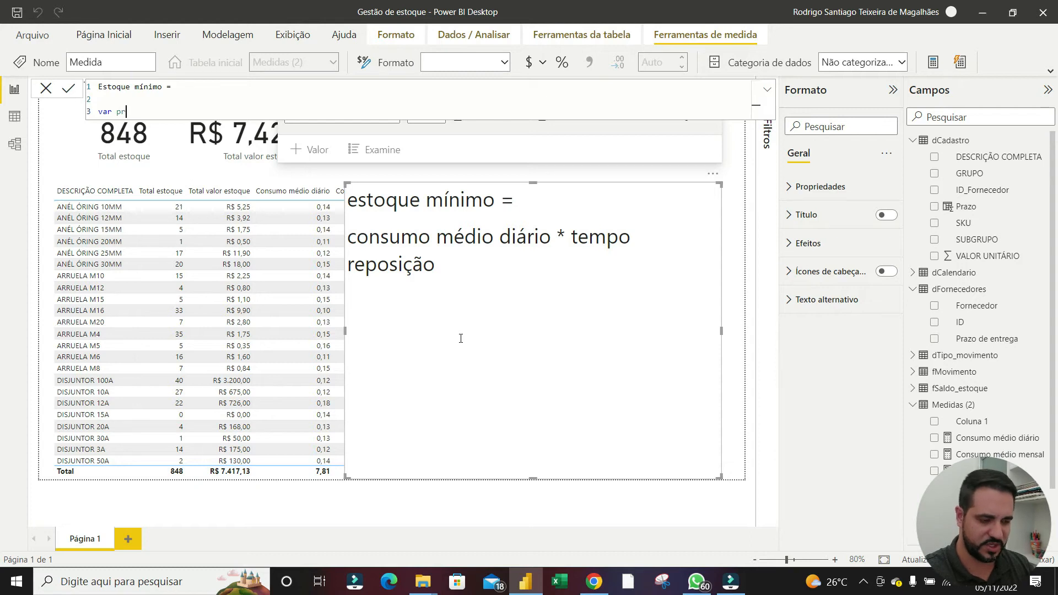
type("azo_m")
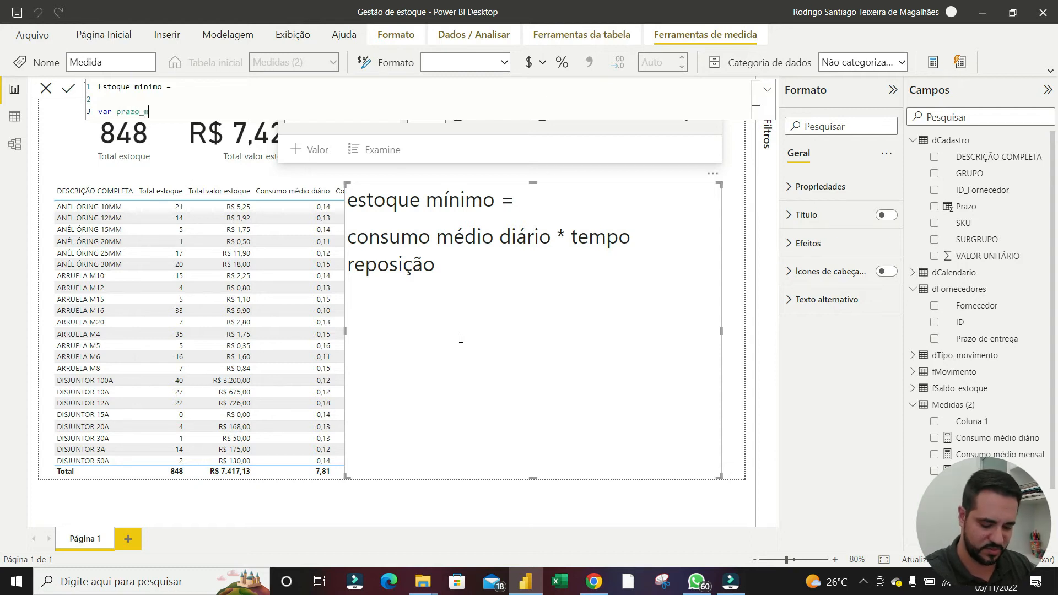
type("édio")
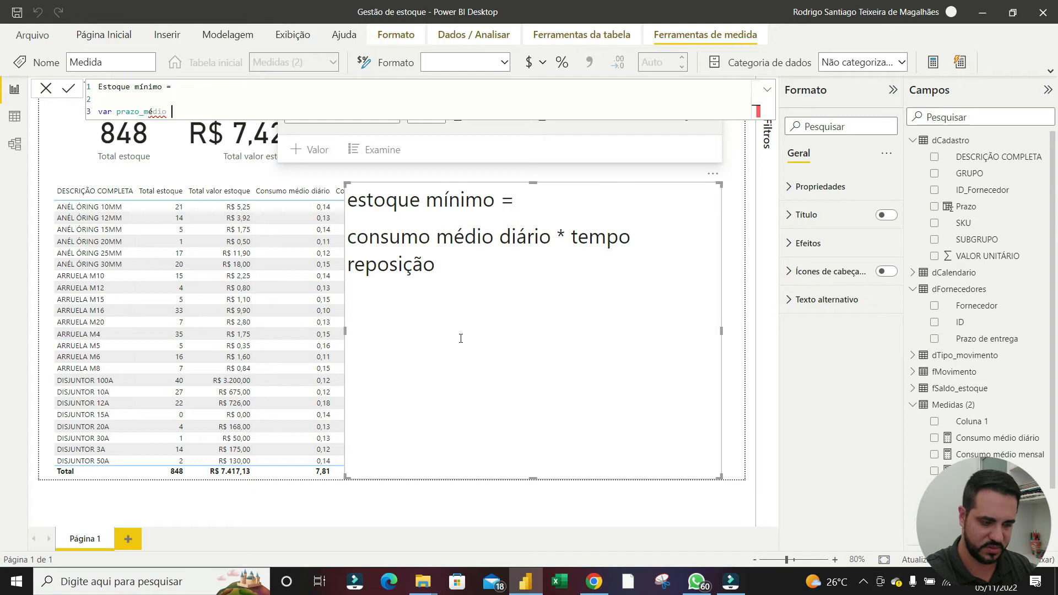
key("BackSpace")
key("BackSpace")
key("BackSpace")
key("BackSpace")
type("edio ")
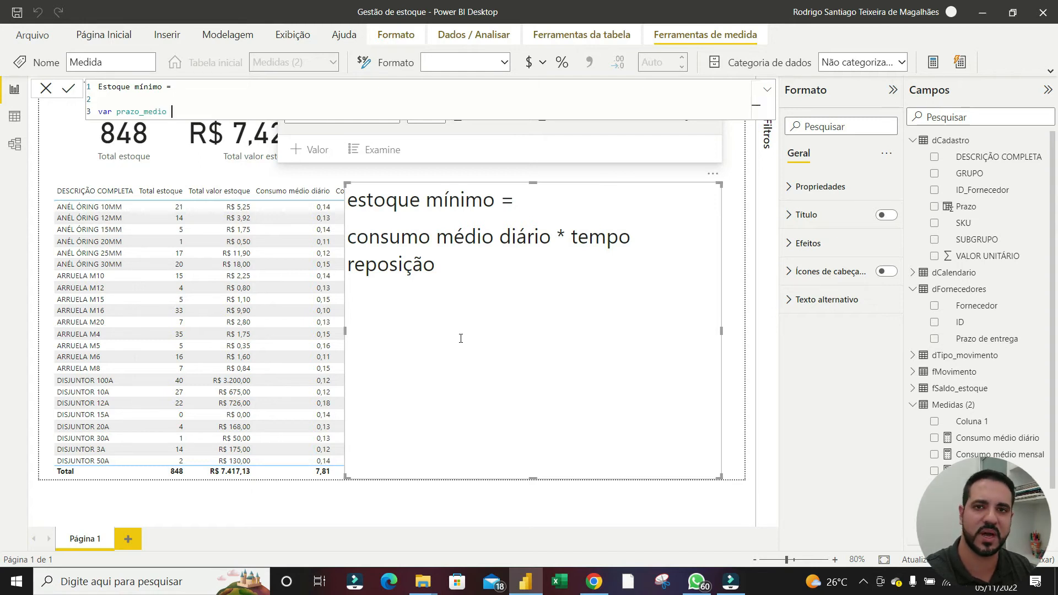
Define the prazo_medio variable of Estoque mínimo as AVERAGE(dCadastro[Prazo])
type(" = ")
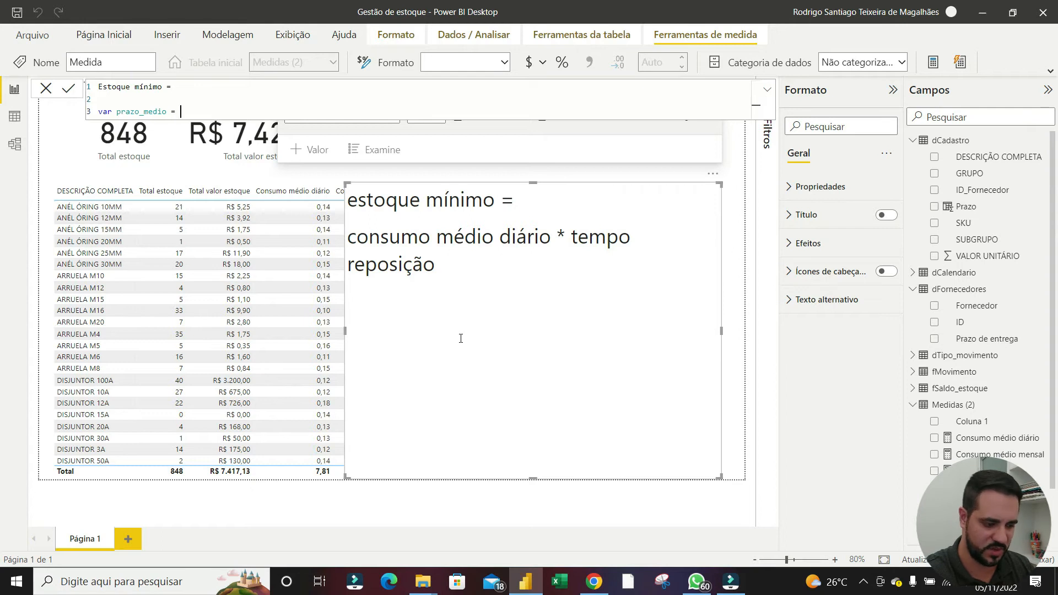
type("av")
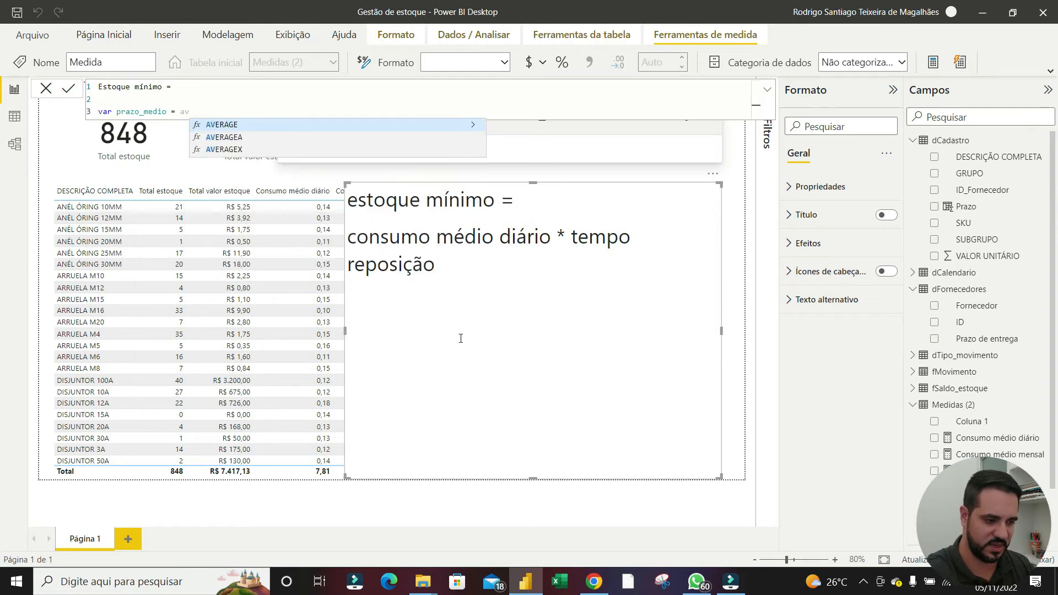
key("Tab")
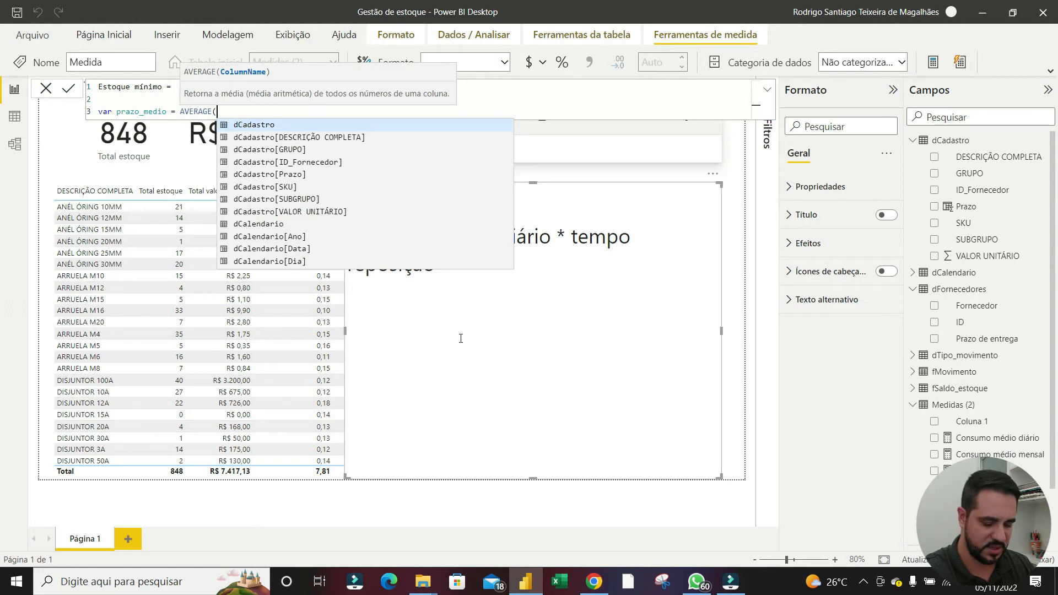
type("pra")
key("Tab")
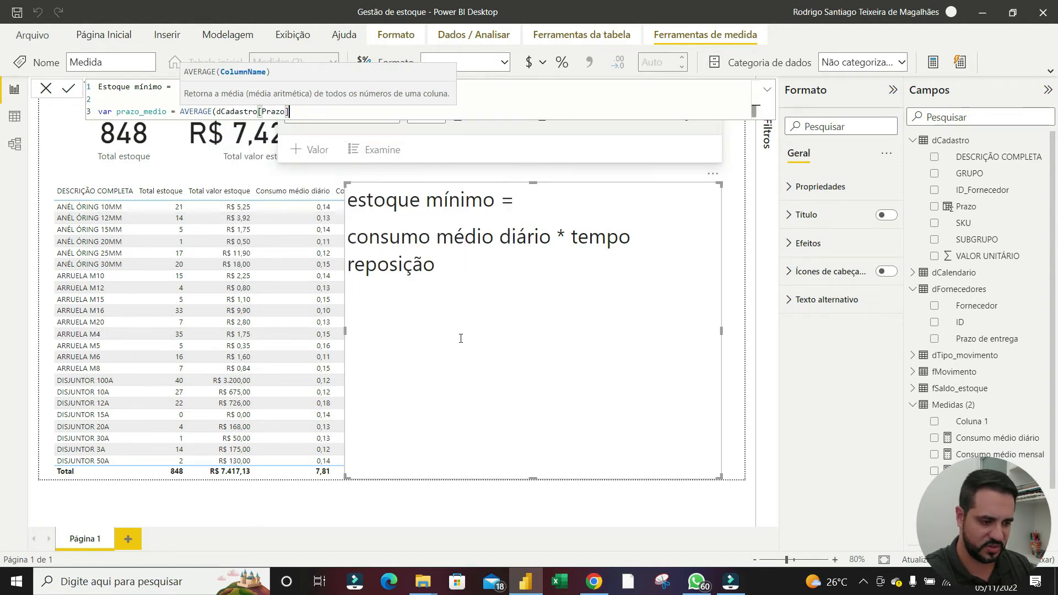
type(")")
Make the Estoque mínimo measure return [Consumo médio diário] * prazo_medio and commit the formula
key("shift+Return")
key("shift+Return")
type("return")
key("shift+Return")
key("shift+Return")
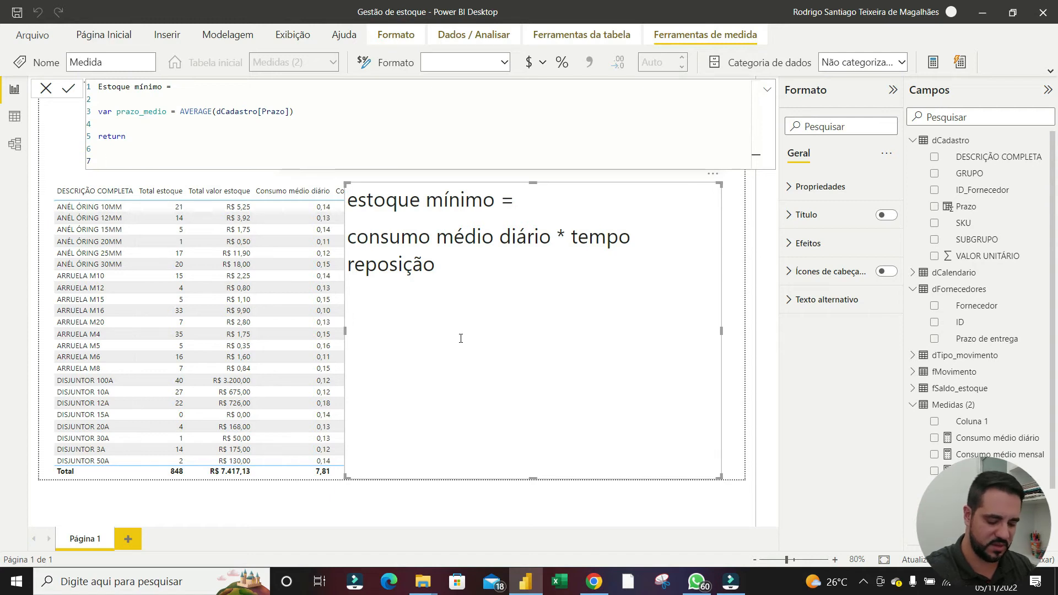
type("consu")
key("Tab")
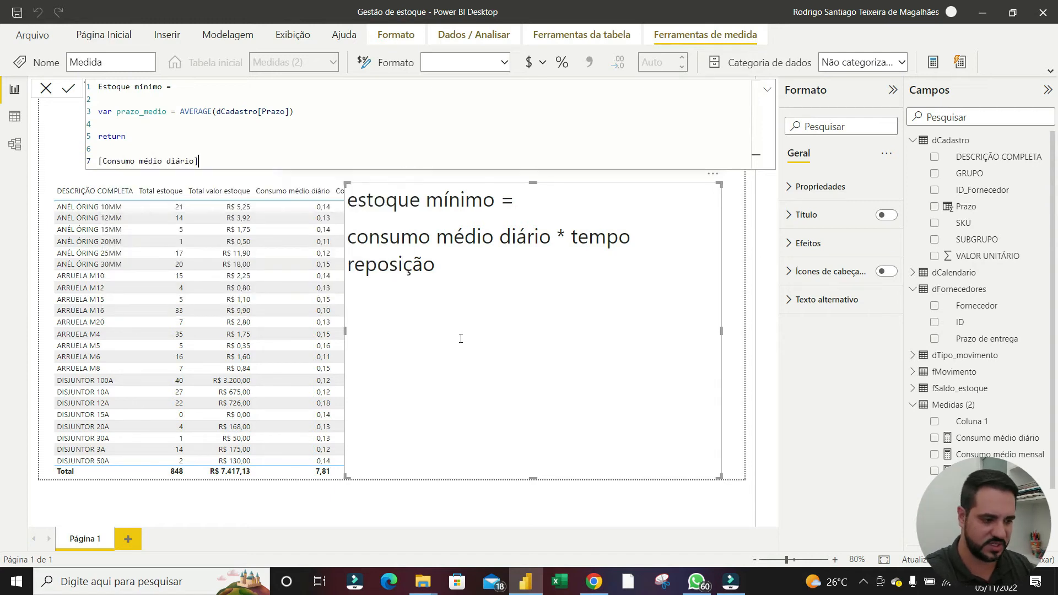
type("* ")
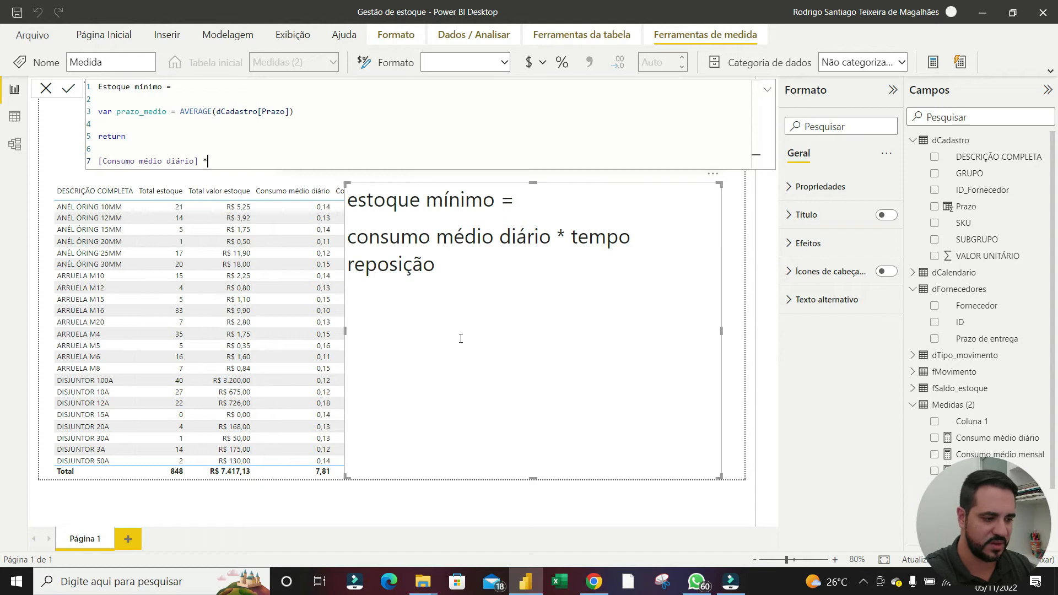
type("prazo_medio")
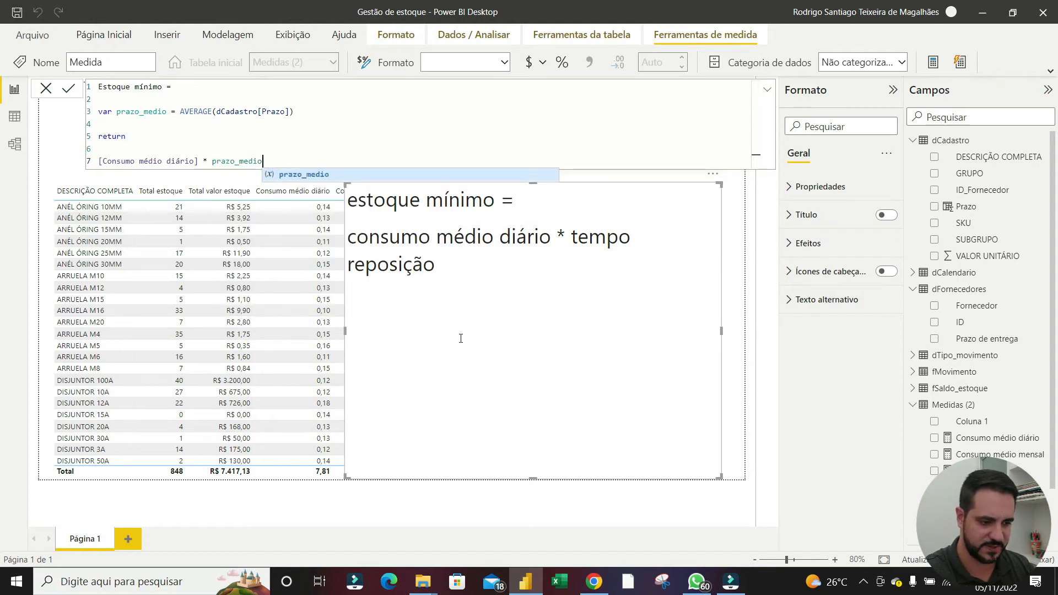
left_click(315, 180)
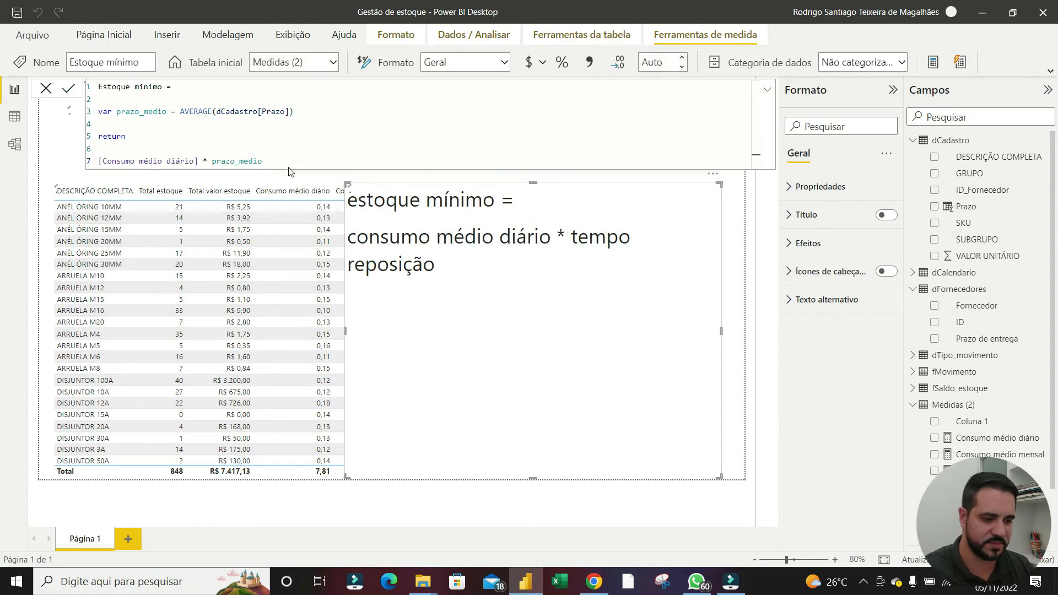
Remove the text box containing the minimum stock formula from the report page
left_click(724, 213)
left_click(712, 176)
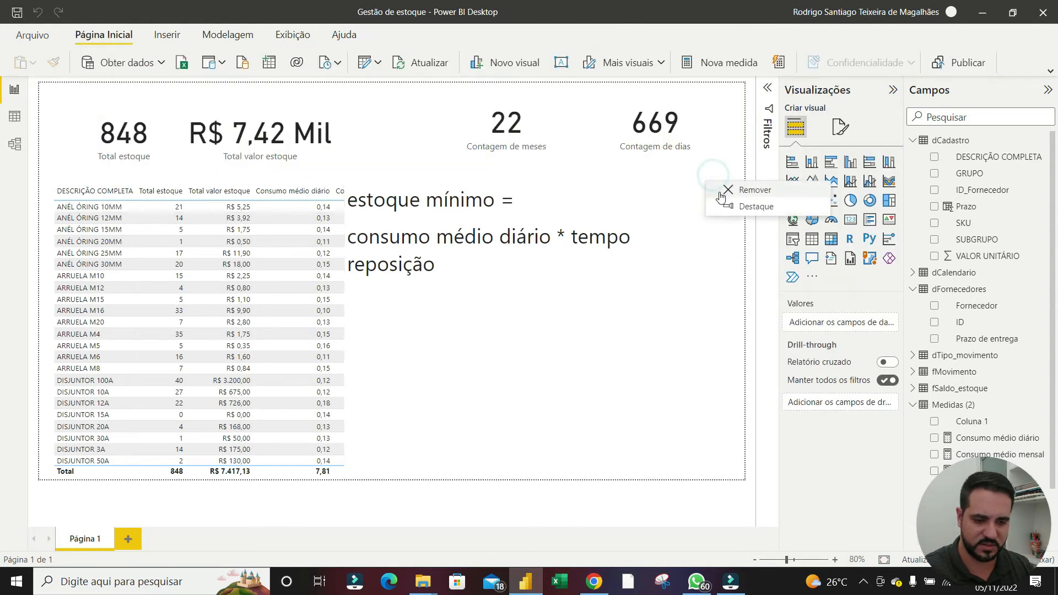
left_click(738, 188)
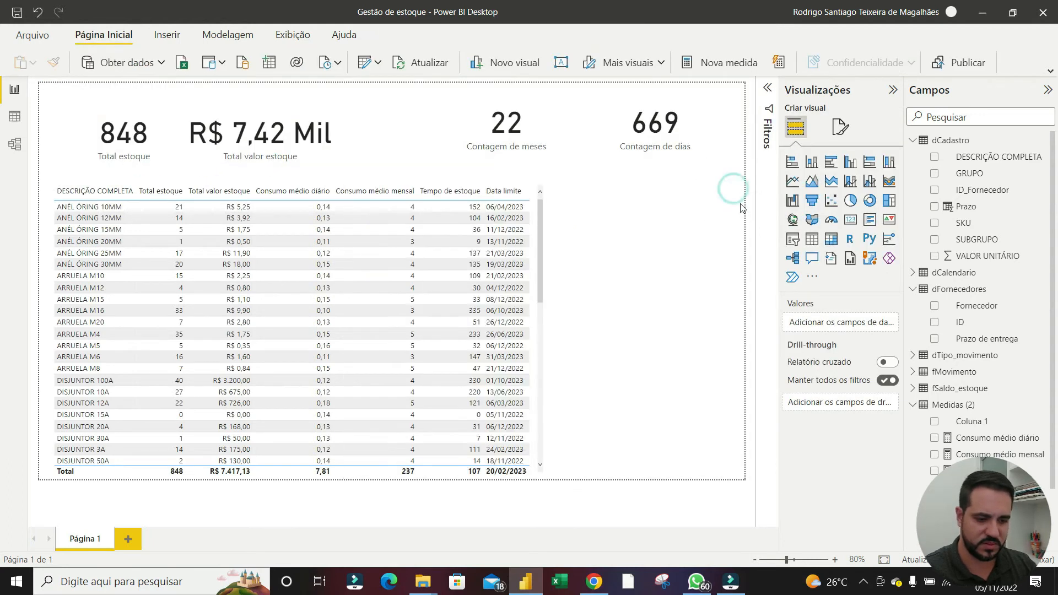
Widen the stock table and add the Estoque mínimo measure as its last column
left_click(533, 343)
left_click_drag(544, 333, 678, 330)
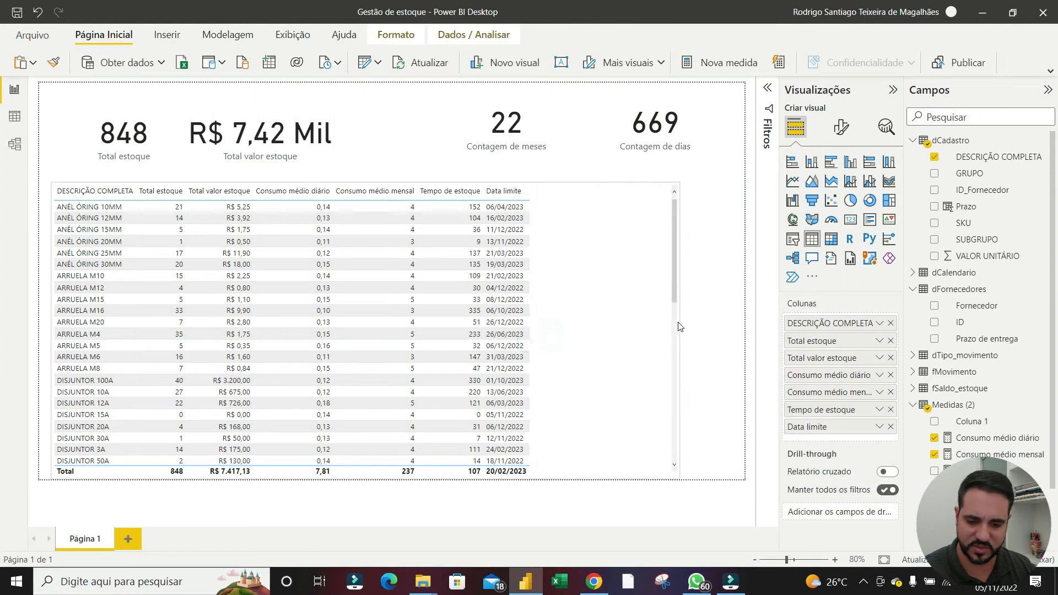
scroll(982, 286, "down", 1)
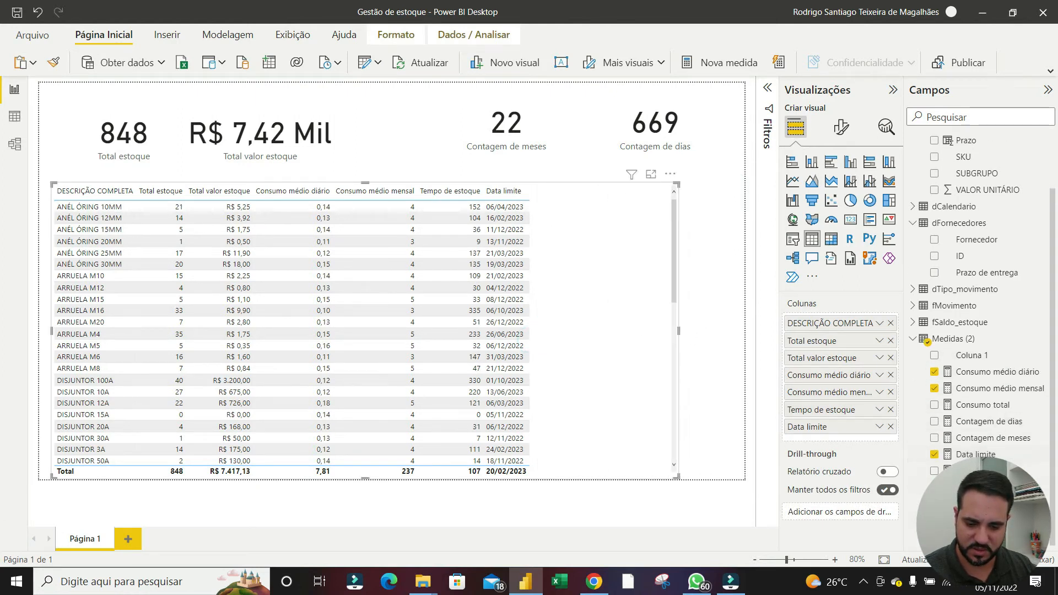
left_click_drag(970, 470, 587, 306)
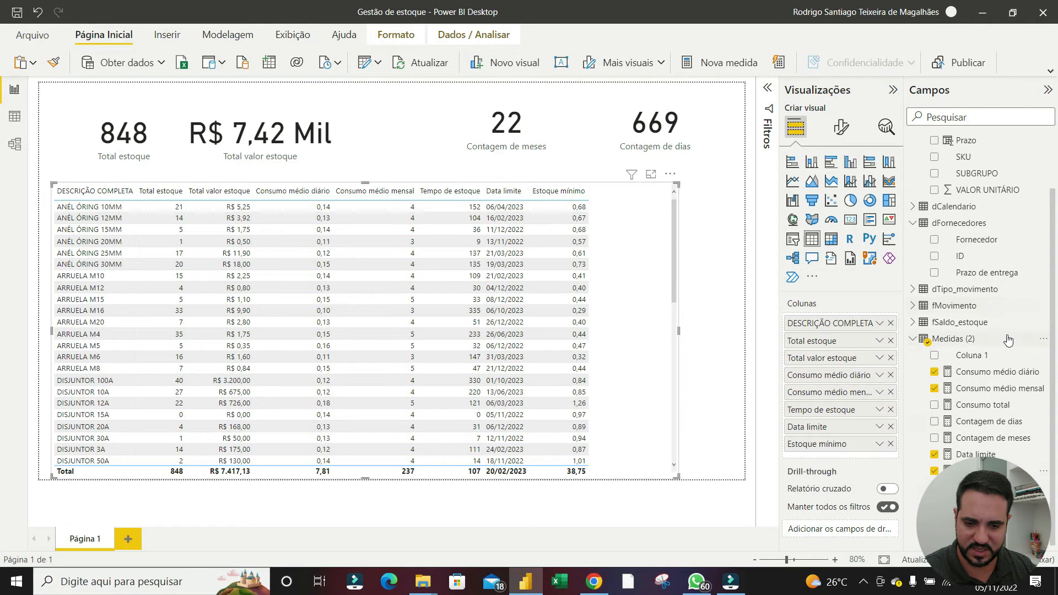
Add the Prazo field from dCadastro to the stock table and widen the table to the page's edge
scroll(978, 269, "up", 1)
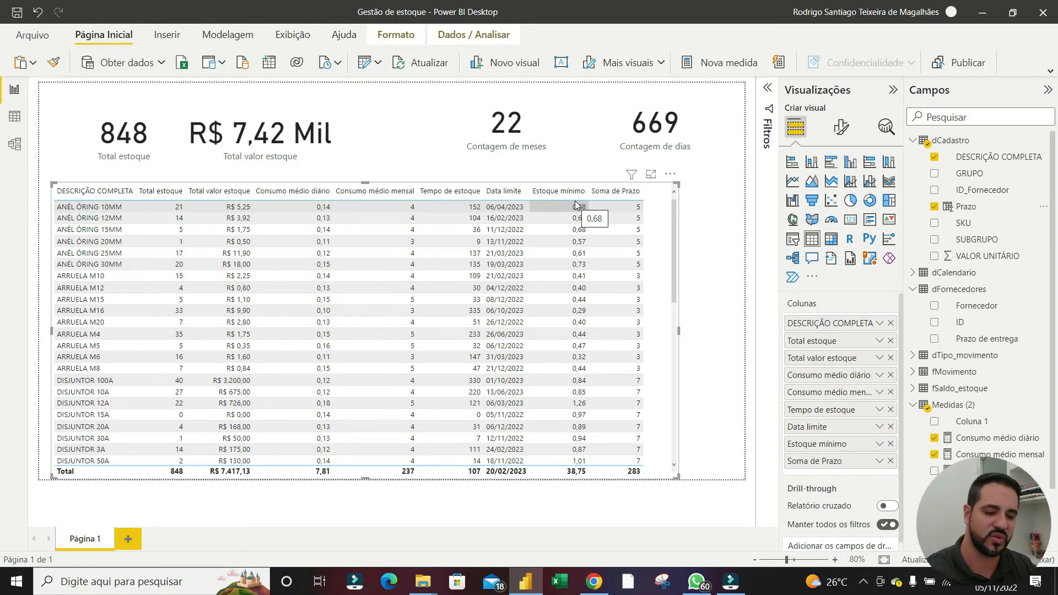
left_click_drag(679, 331, 735, 335)
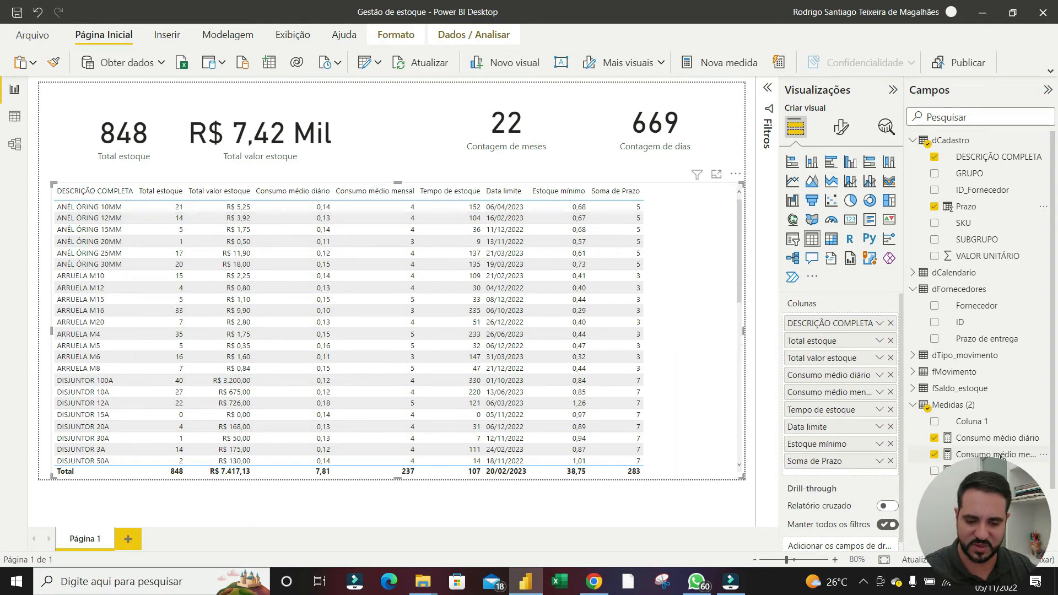
Start a new measure named Ponto de pedido in the Medidas table, leaving a blank line before its expression
right_click(1001, 455)
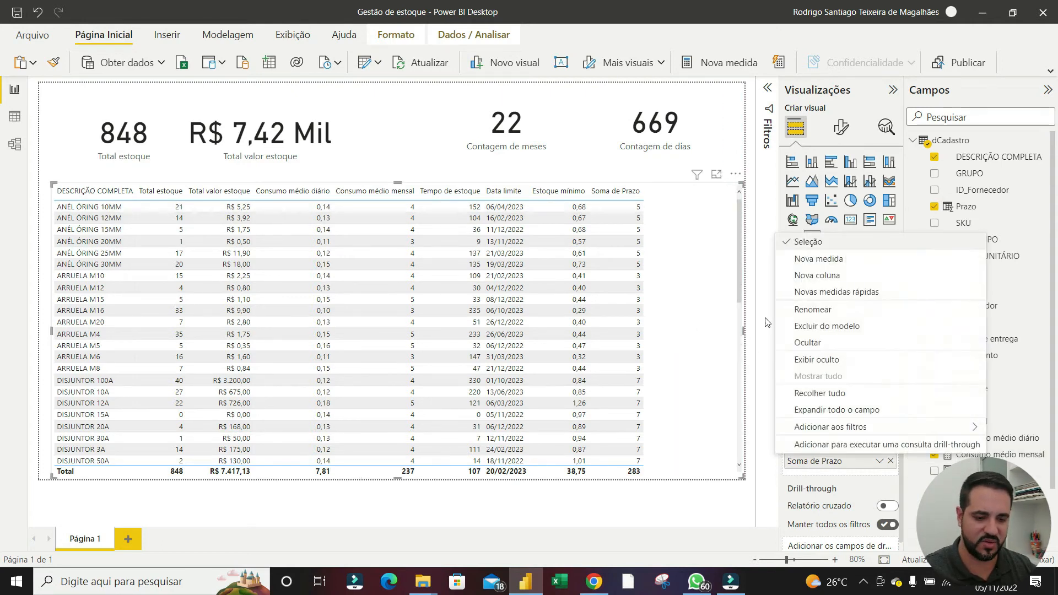
left_click(828, 264)
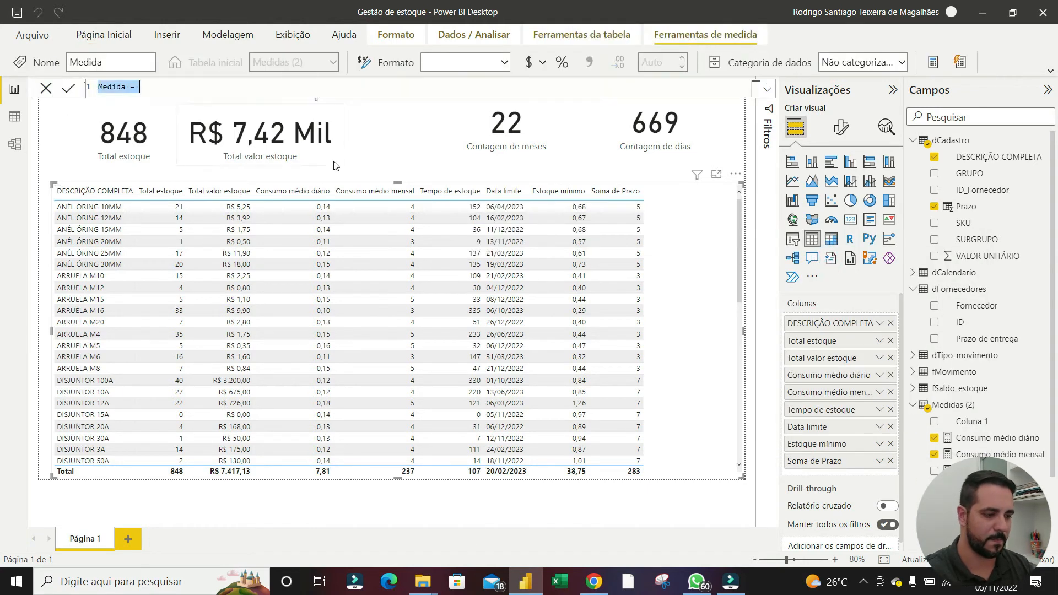
type("P")
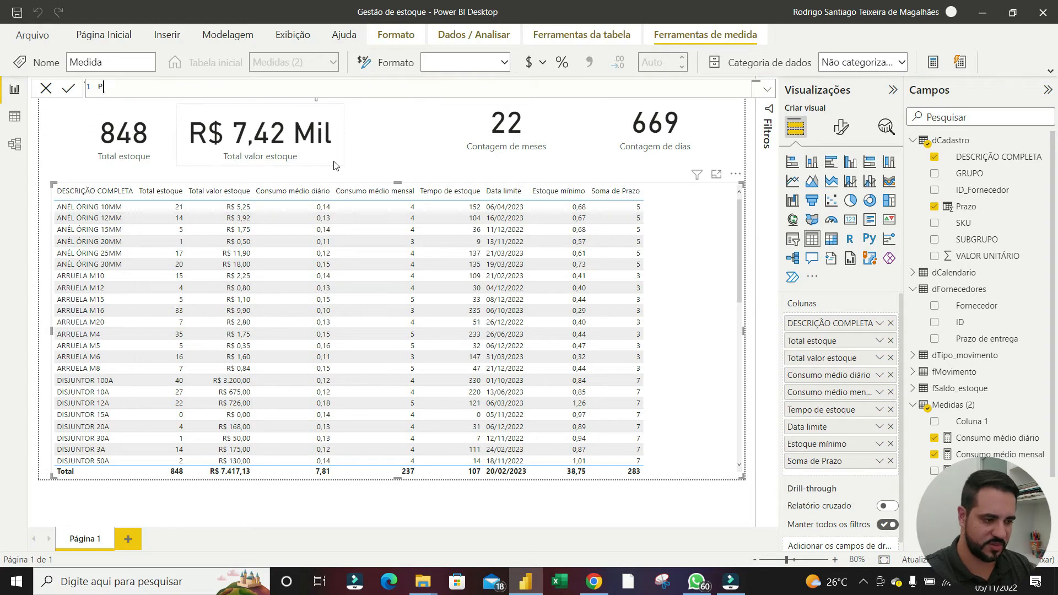
type("onto de ")
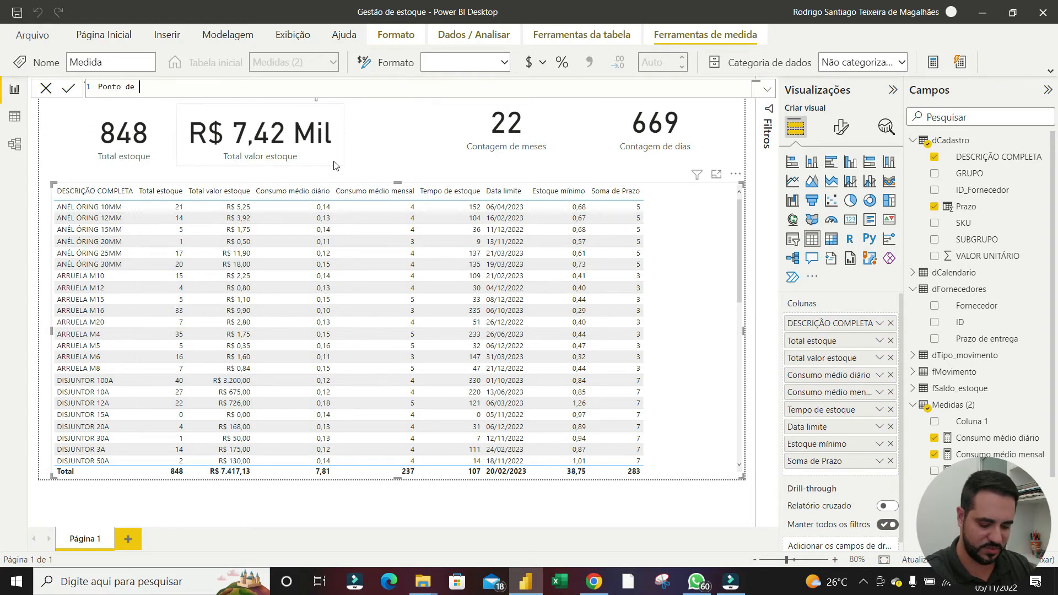
type("pedido =")
key("shift+Return")
key("shift+Return")
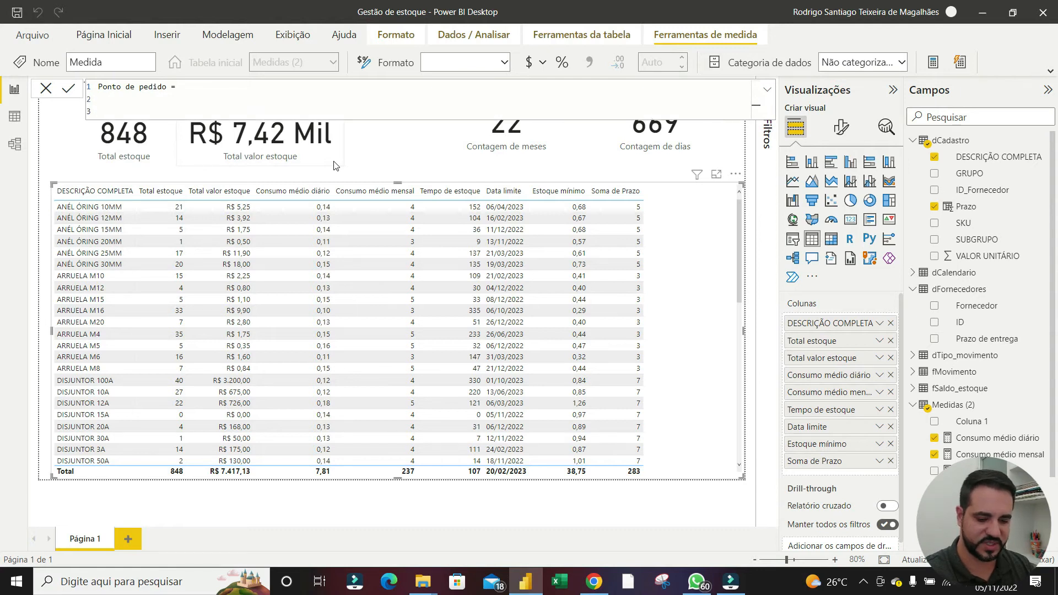
Declare the variable prazo_medio as AVERAGE(dCadastro[Prazo]) in the Ponto de pedido measure
type("var p")
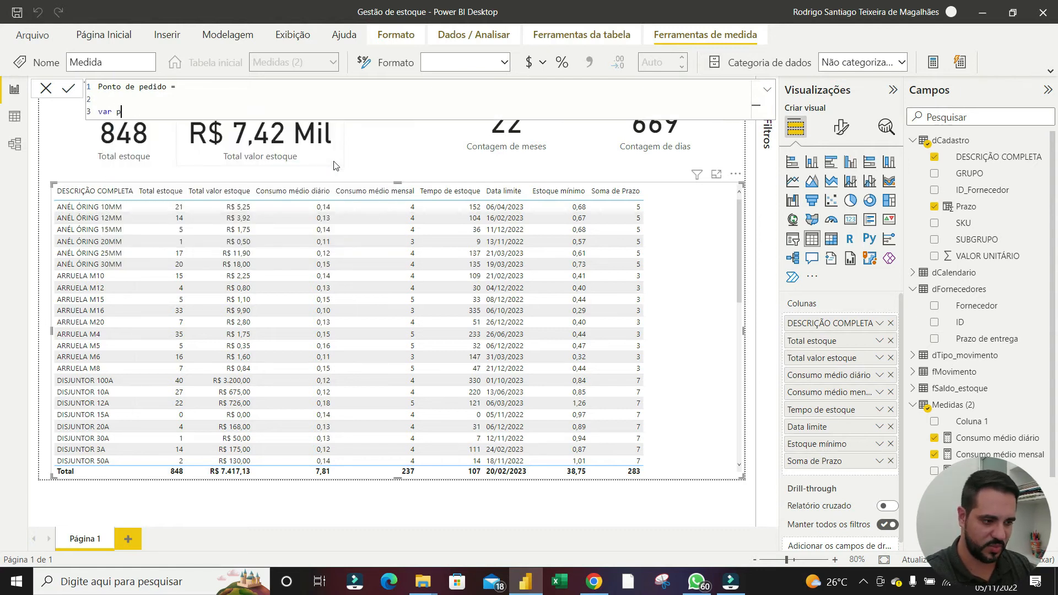
type("razo_m")
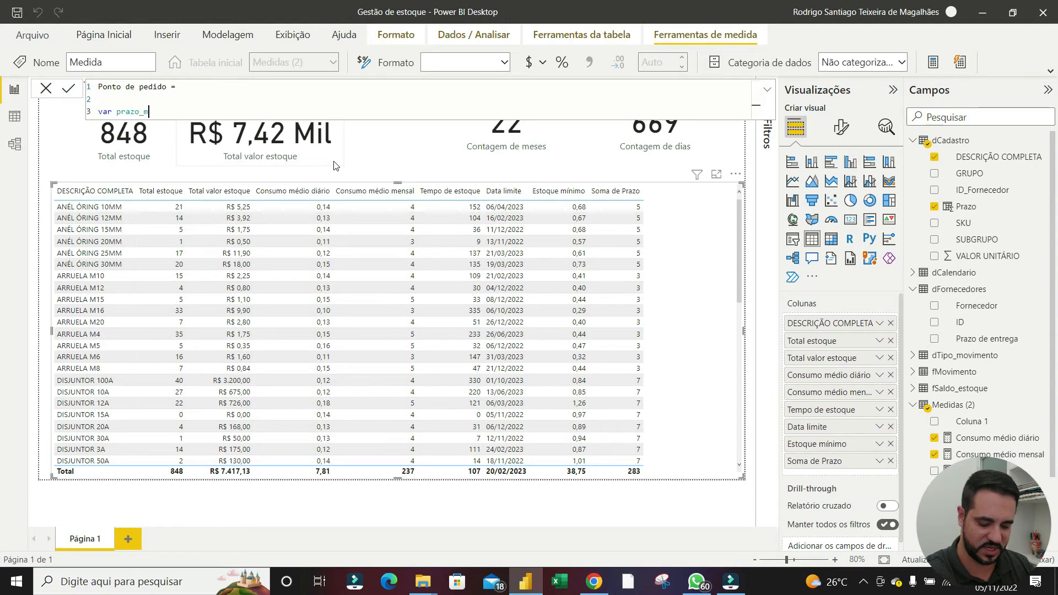
type("edio ")
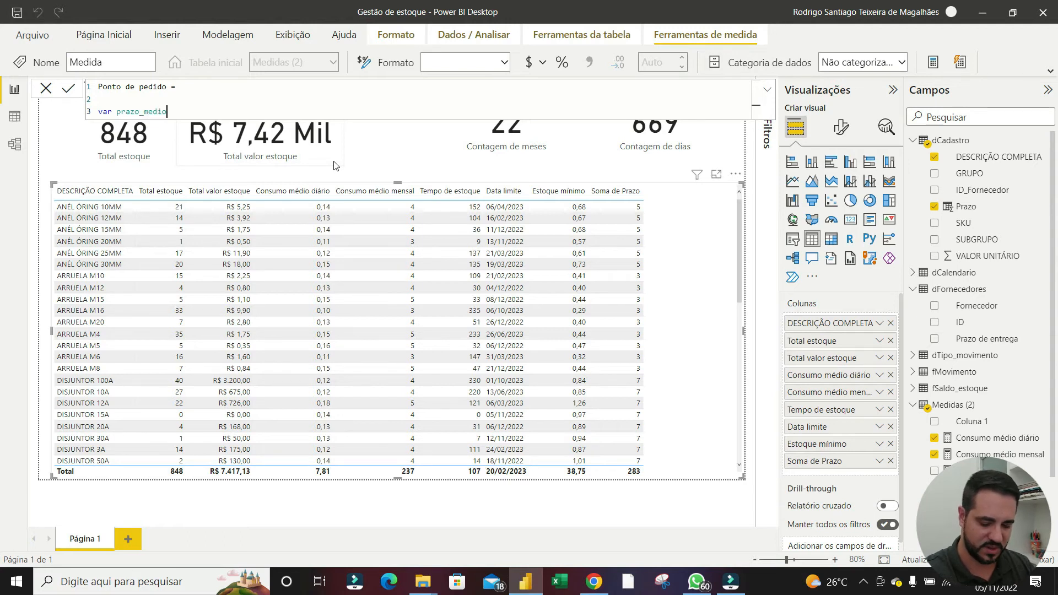
type("= ave")
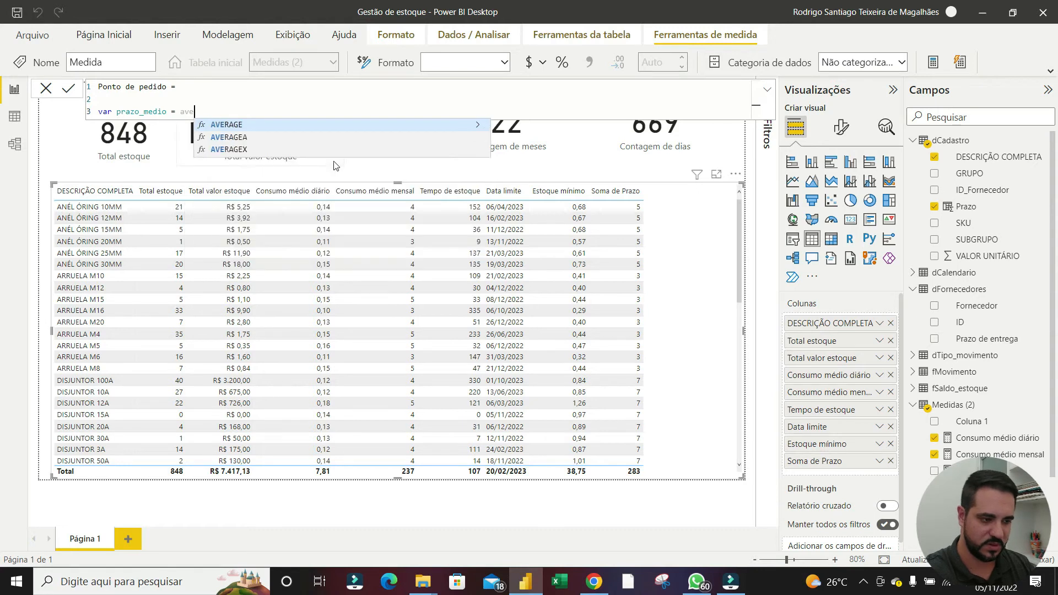
key("Tab")
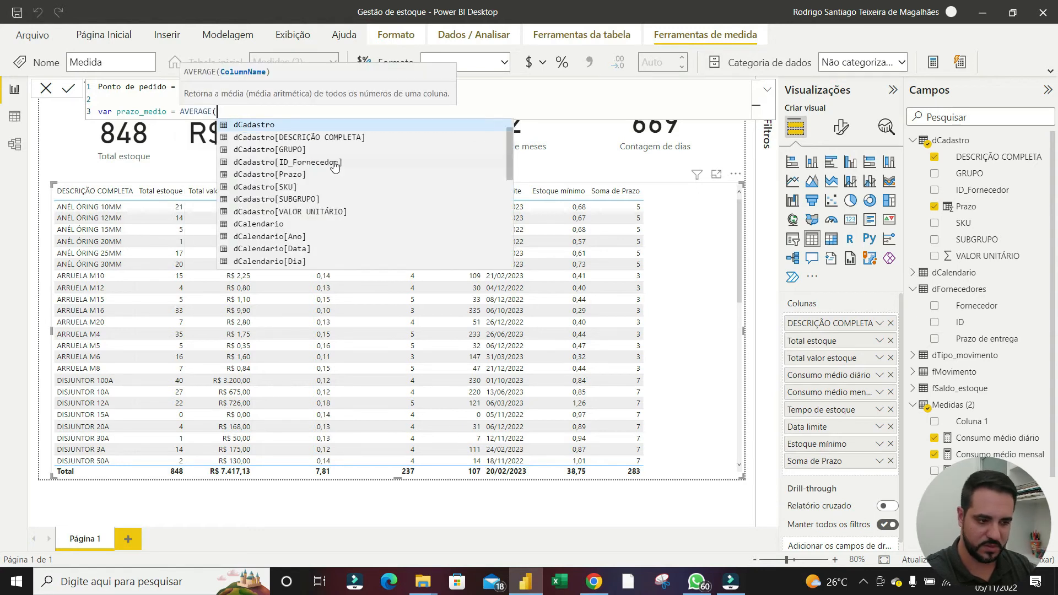
type("pr")
key("Tab")
type(")")
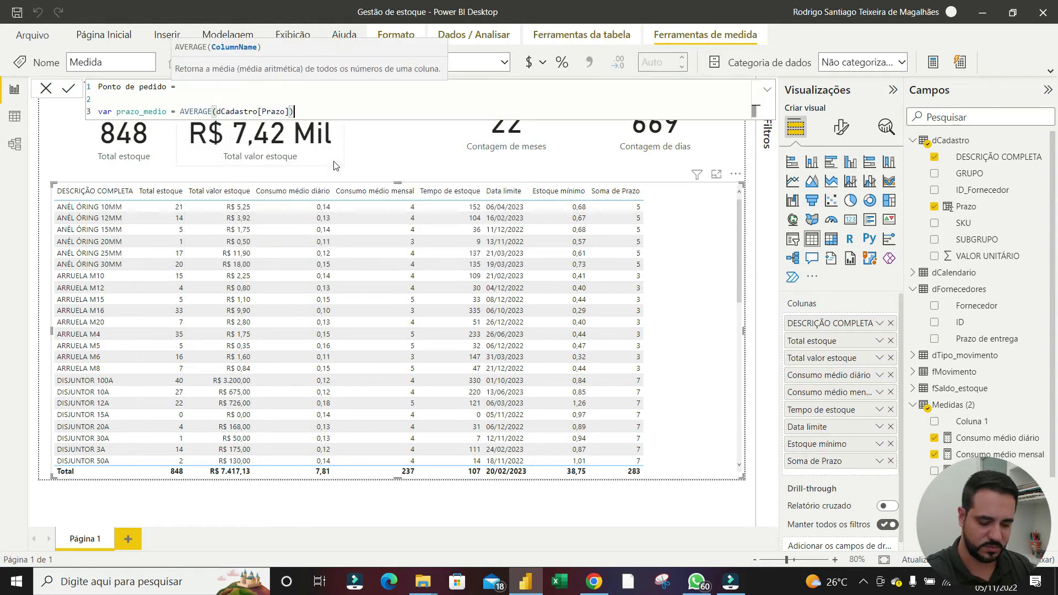
Add a return section to the Ponto de pedido measure, separated by blank lines and beginning with [Estoque mínimo] +
key("Return")
key("Return")
type("return")
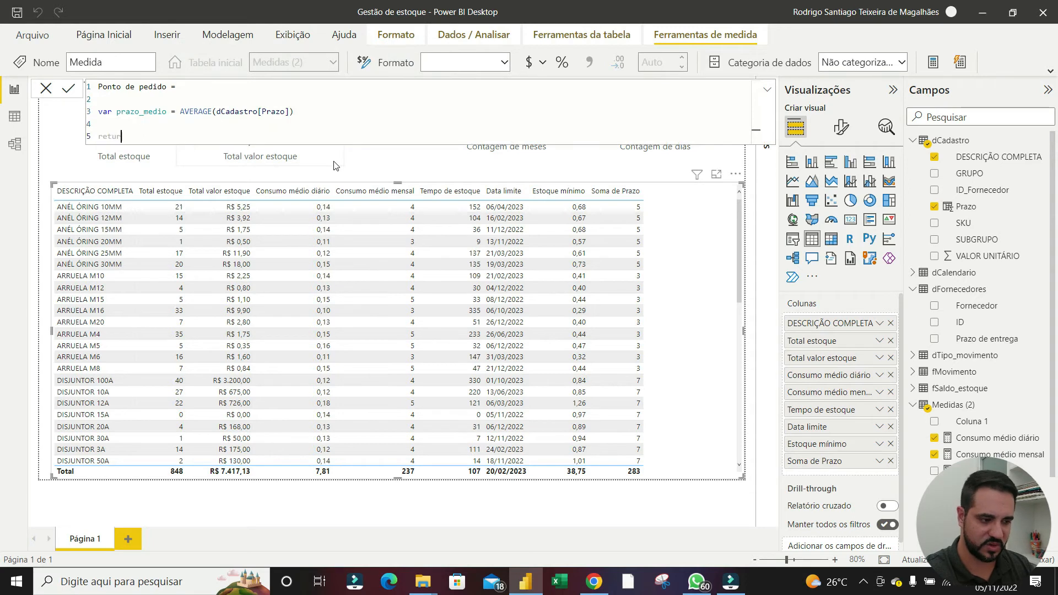
key("Return")
key("Return")
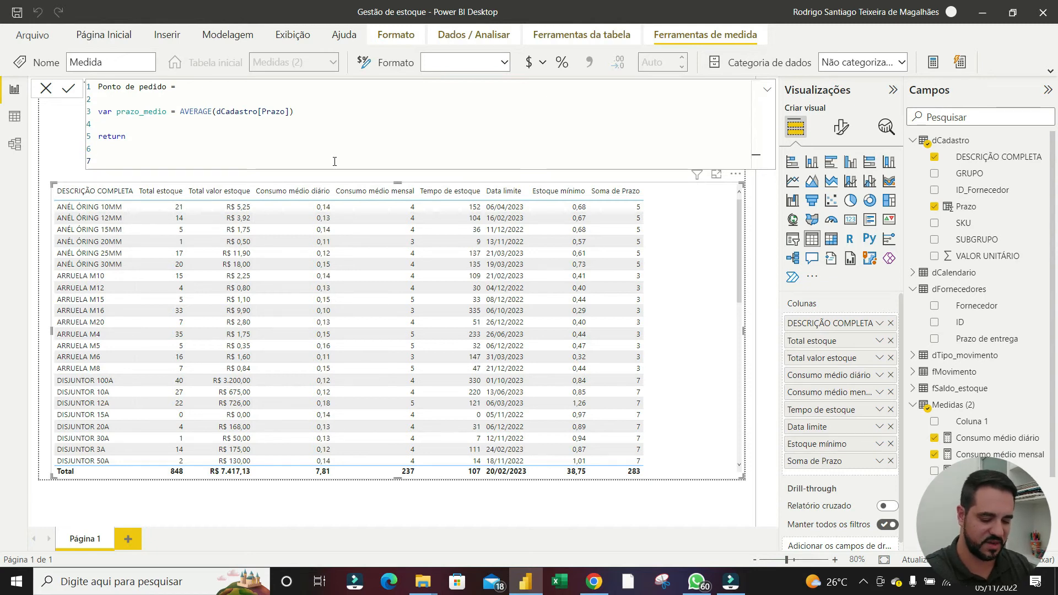
type("esto")
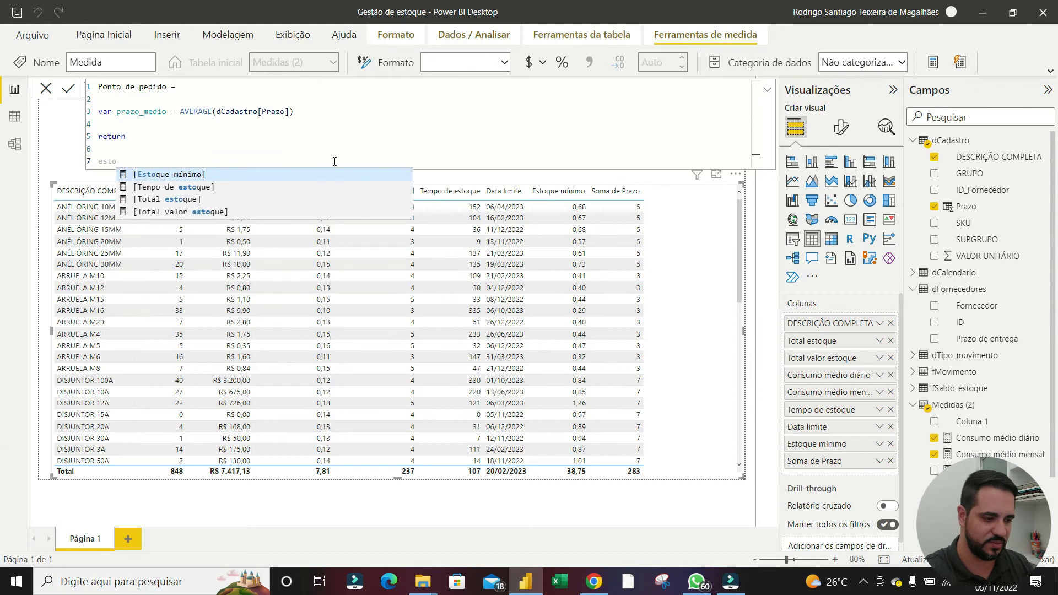
key("Tab")
type("+")
Complete the Ponto de pedido expression with ([Consumo médio diário] * prazo_medio) on its own line and commit the measure
key("shift+Return")
type("(")
type("[Consumo médio diário]")
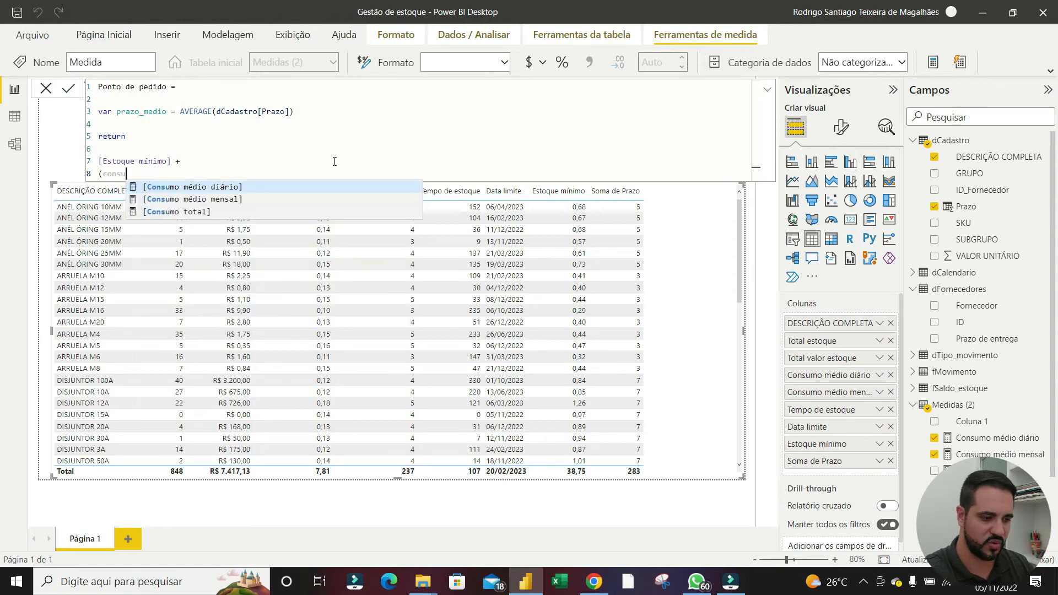
type(" * ")
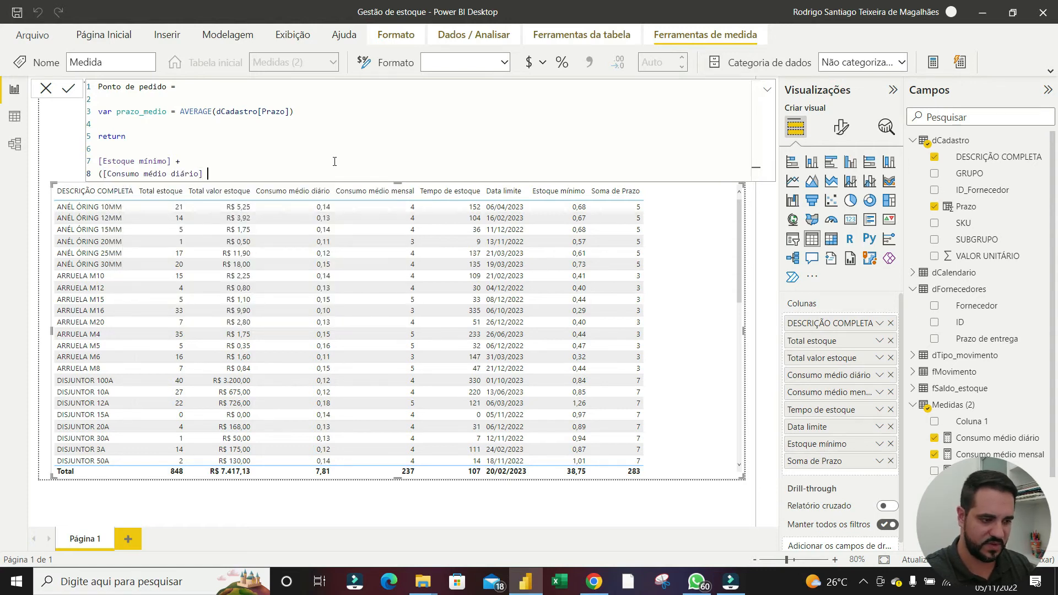
type("prazo_medio")
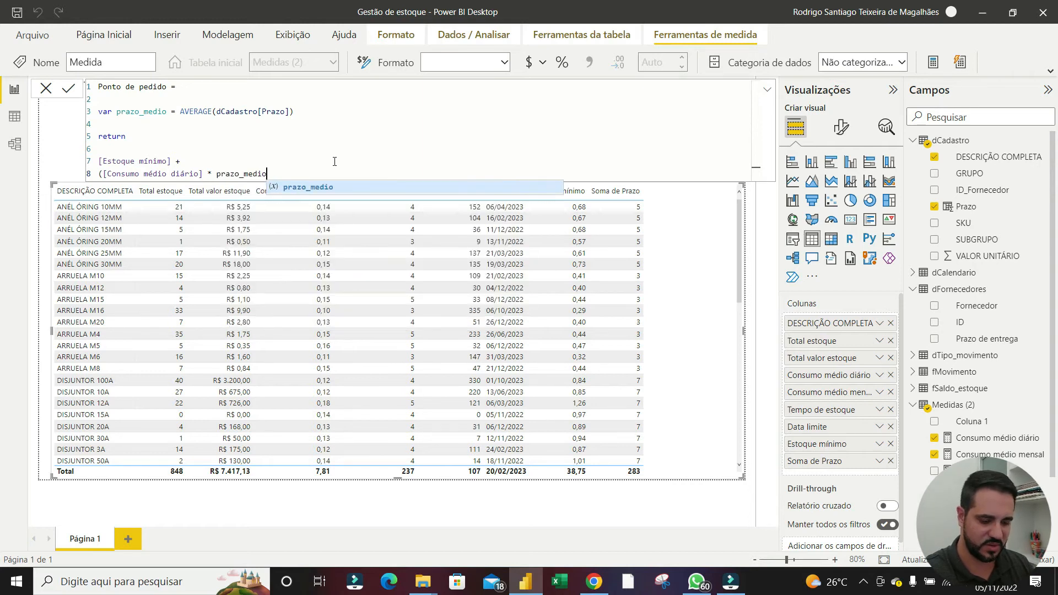
key("Return")
type(")")
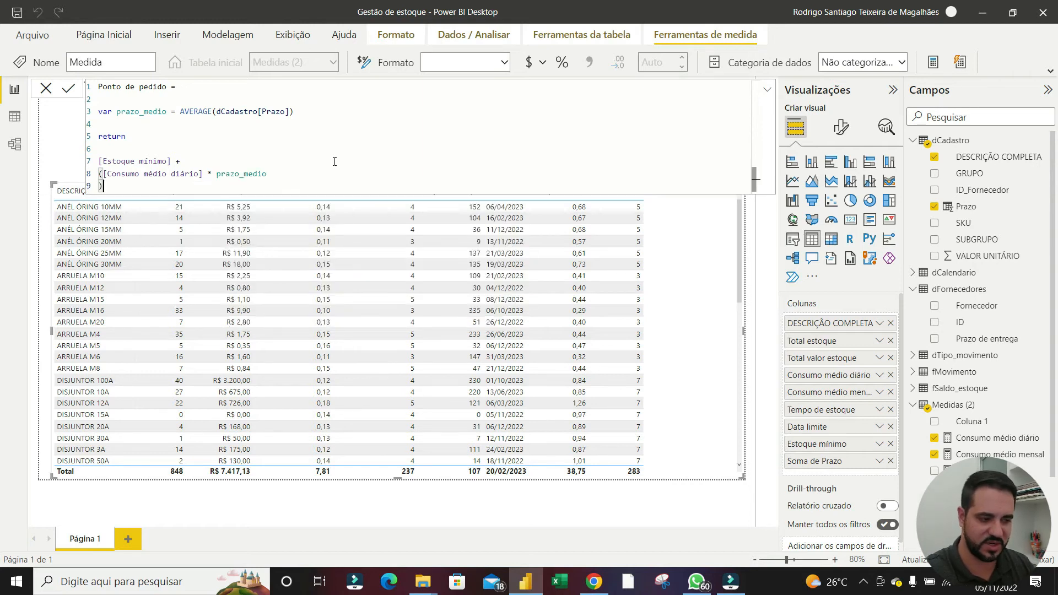
key("Return")
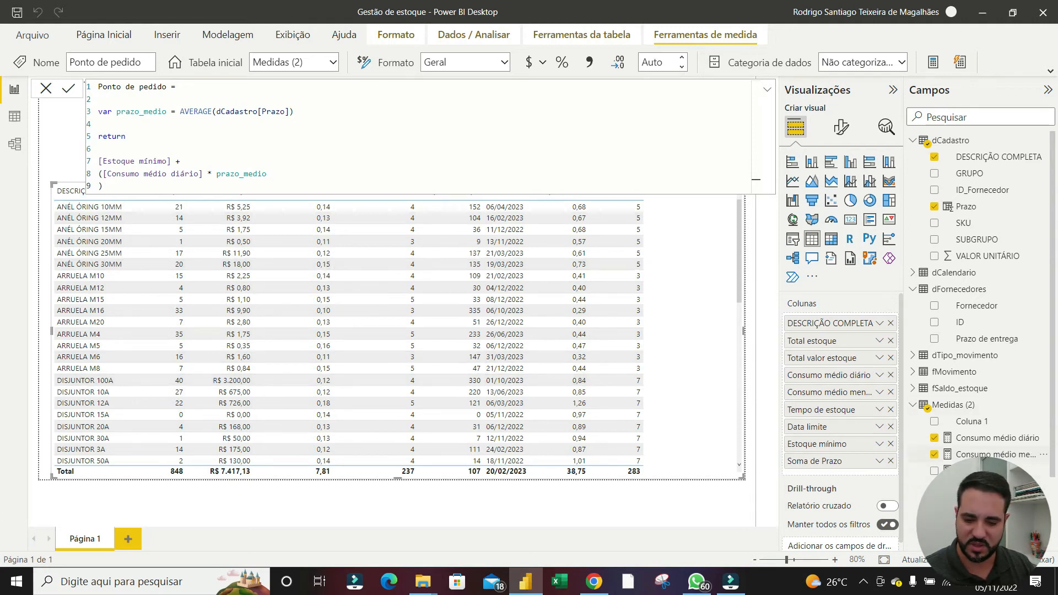
Add the Ponto de pedido measure to the stock table between Estoque mínimo and Soma de Prazo
scroll(981, 386, "down", 3)
left_click_drag(970, 487, 830, 464)
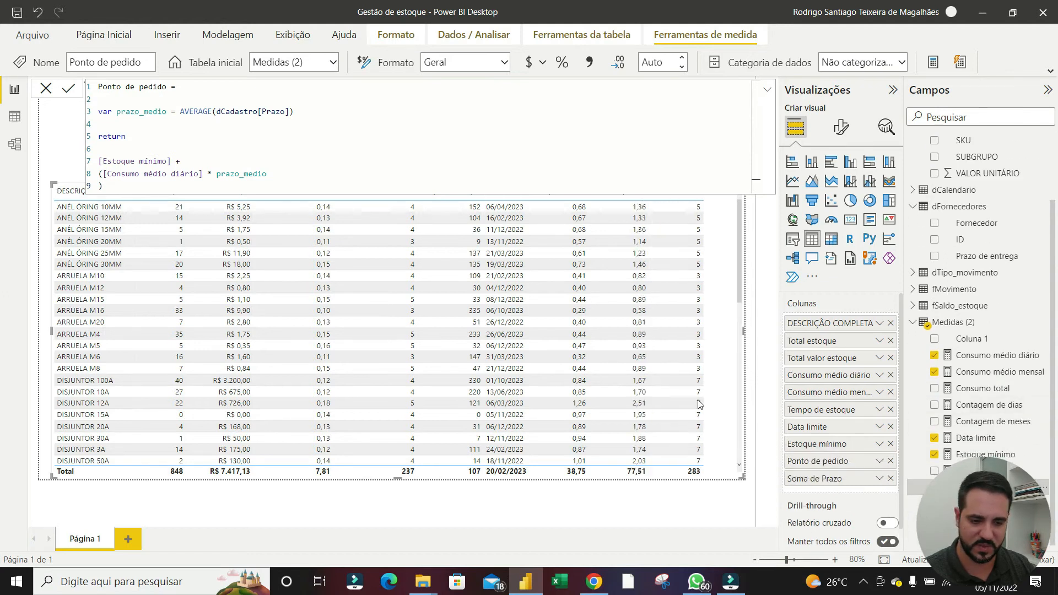
left_click(748, 220)
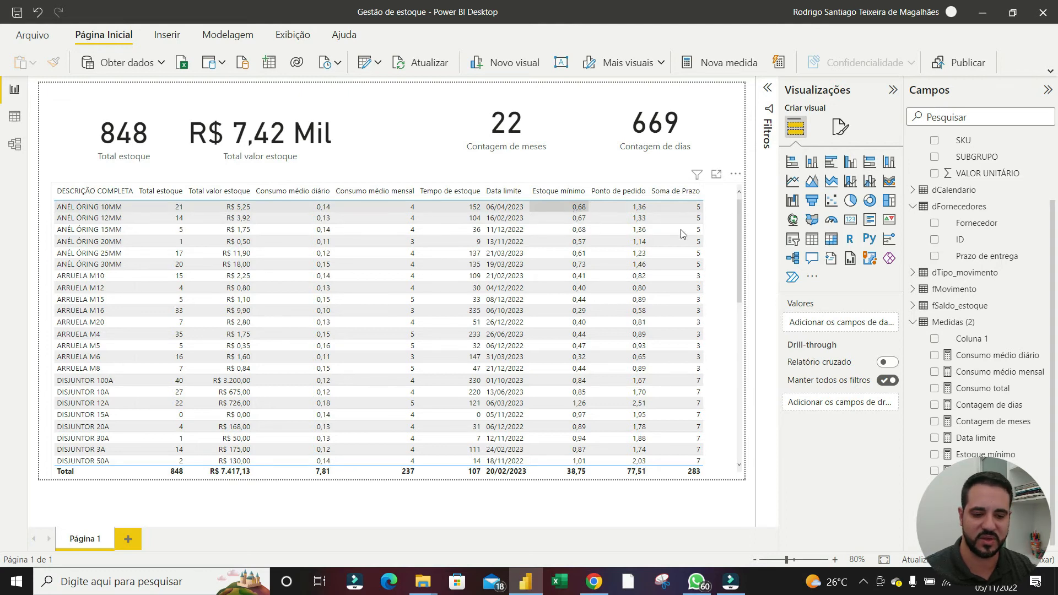
left_click(721, 243)
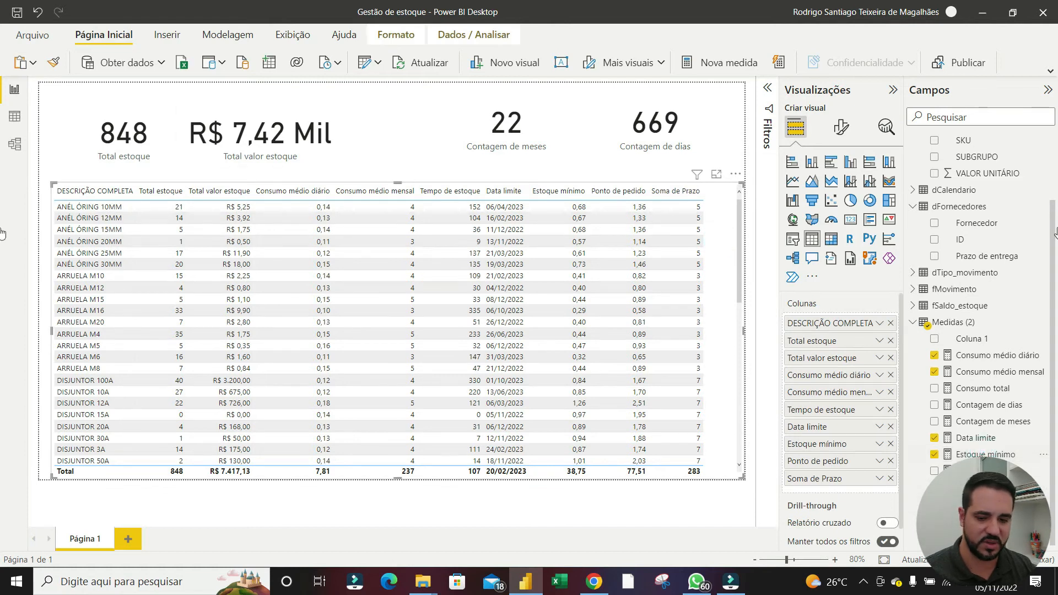
Format the Estoque mínimo measure as Número inteiro
left_click(983, 456)
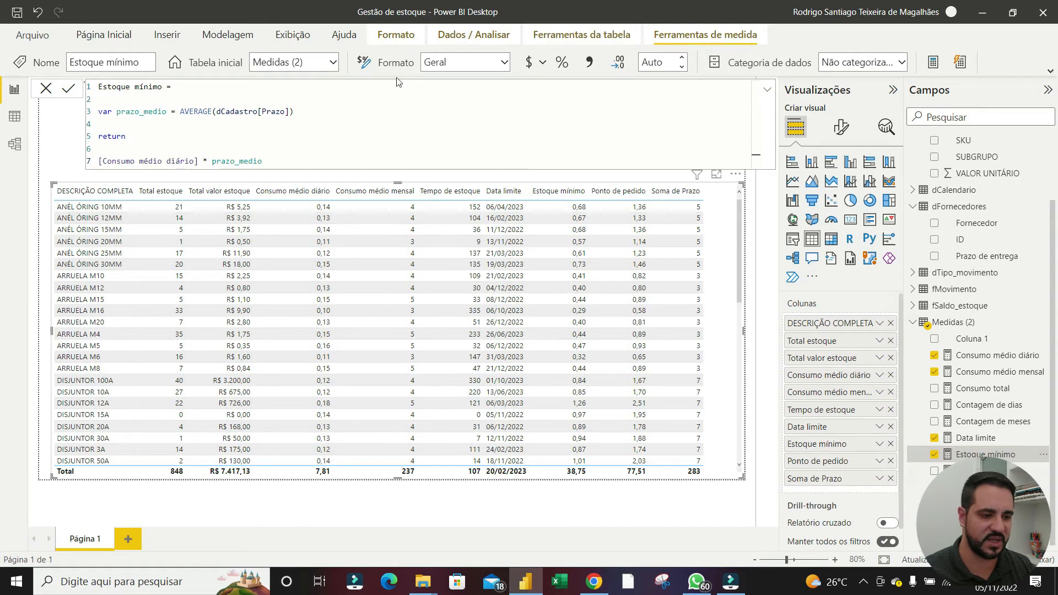
left_click(503, 62)
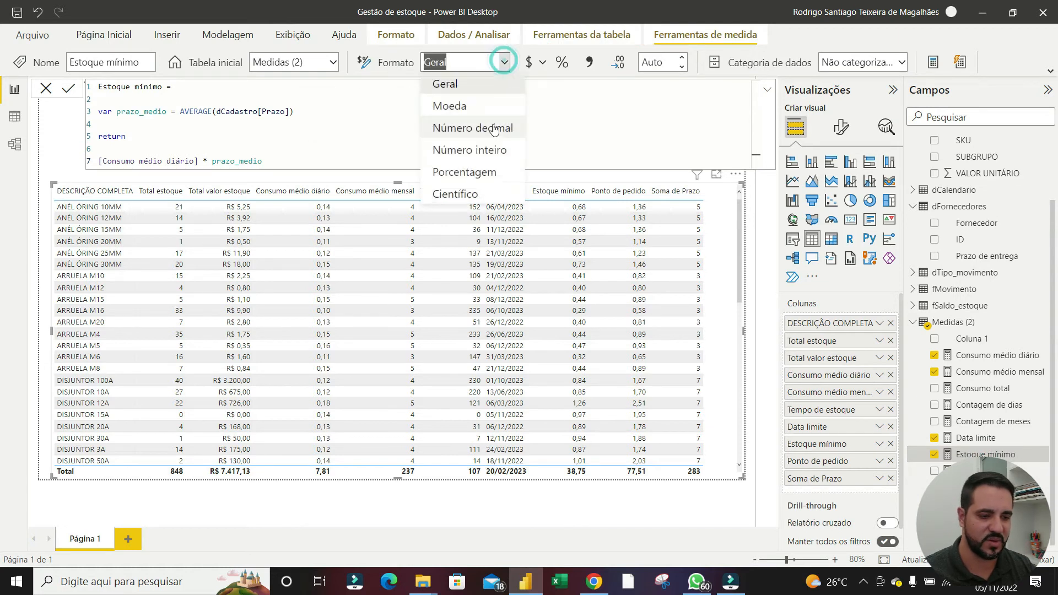
left_click(486, 155)
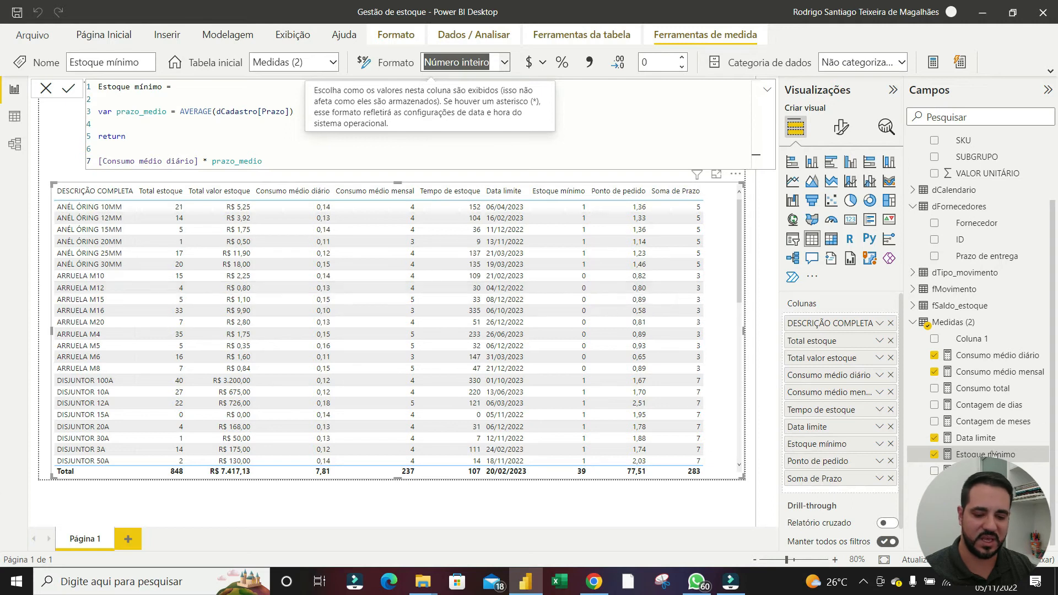
Format the Ponto de pedido measure as Número inteiro
left_click(981, 487)
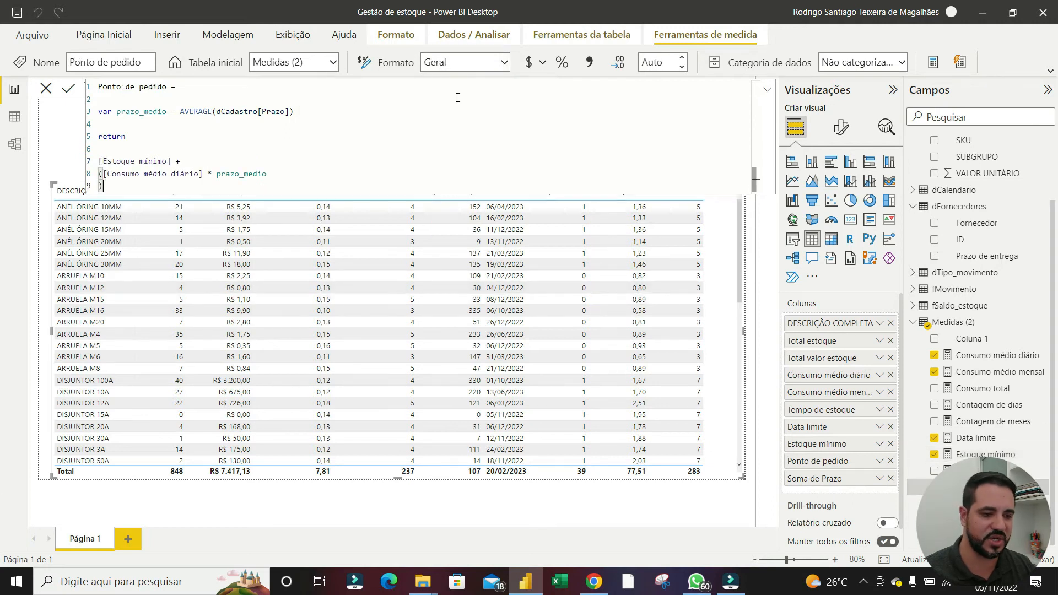
left_click(504, 64)
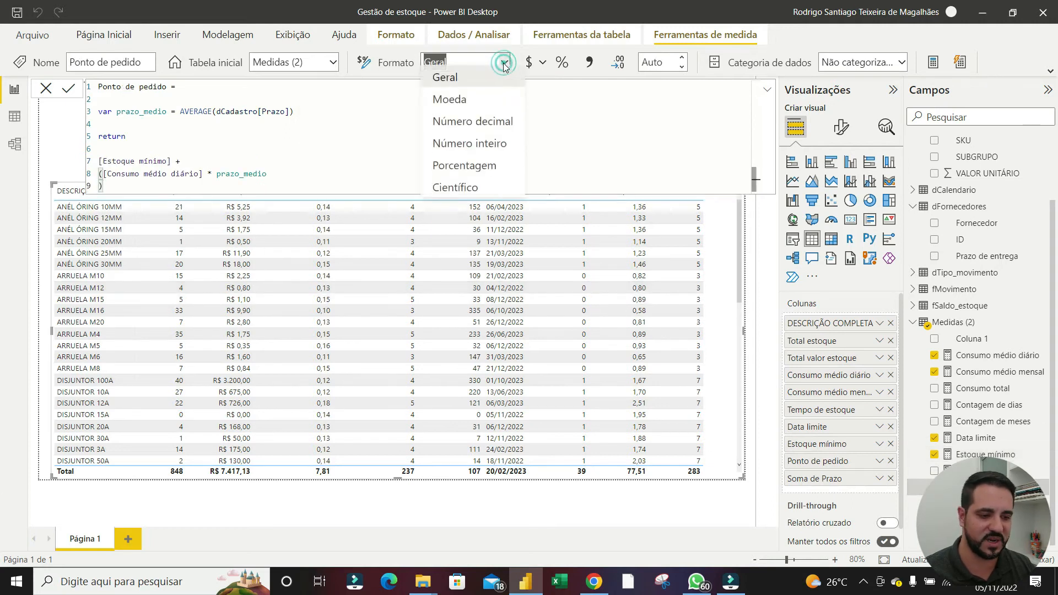
left_click(475, 147)
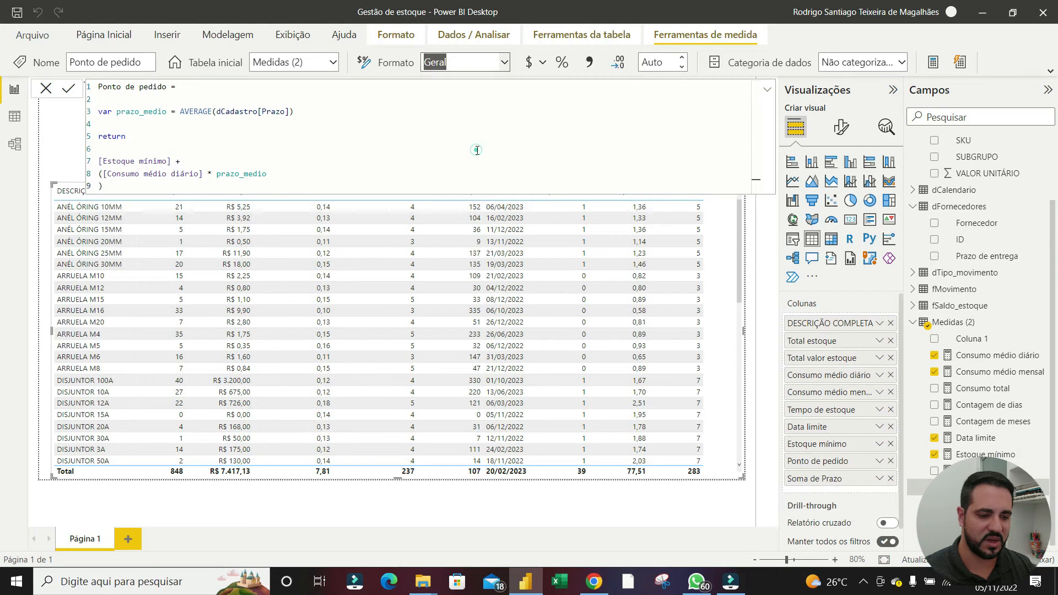
Remove the Soma de Prazo column from the stock table
left_click(724, 300)
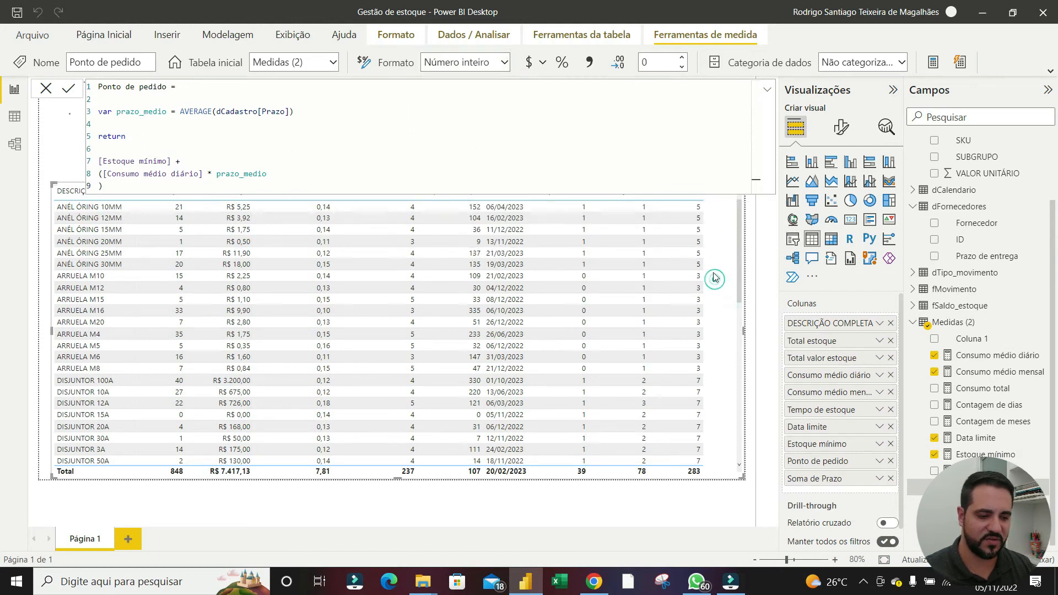
left_click(954, 323)
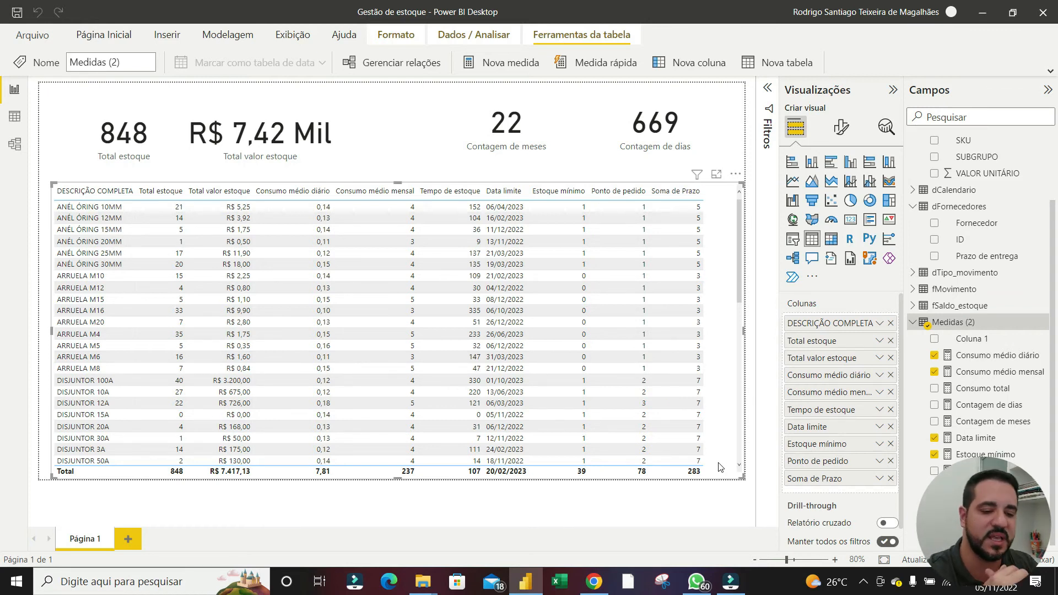
left_click(891, 479)
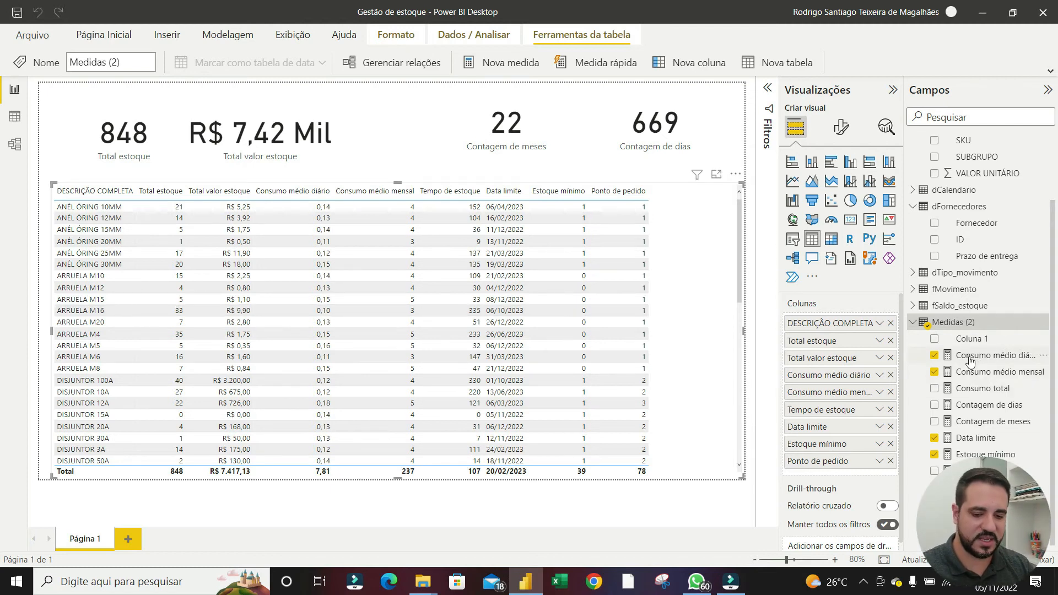
Start a new measure named Formatação EM/PP in the Medidas (2) table, leaving a blank line before its expression
right_click(975, 356)
left_click(828, 213)
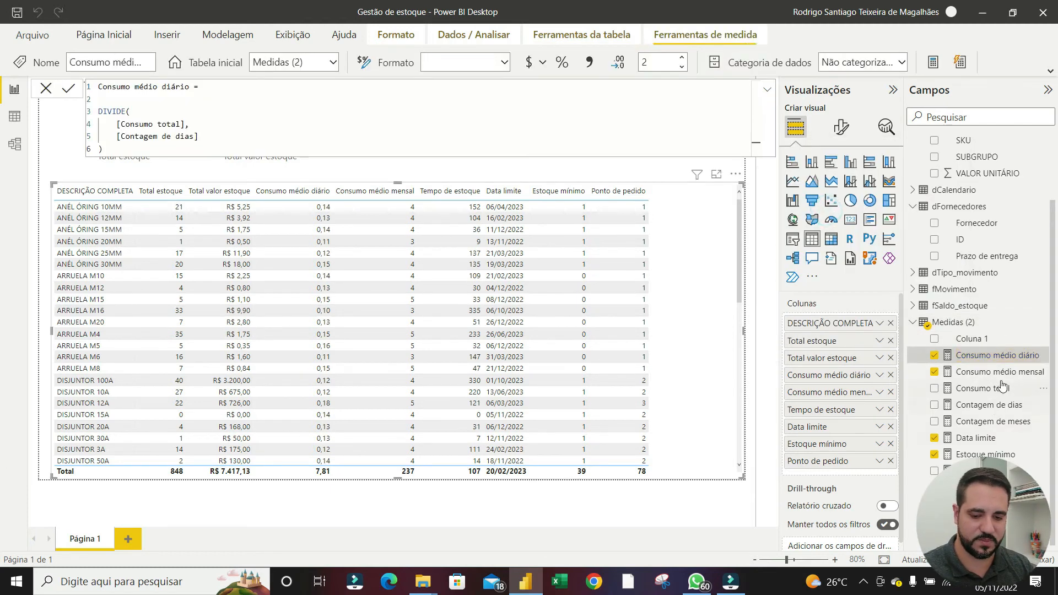
right_click(990, 356)
left_click(854, 159)
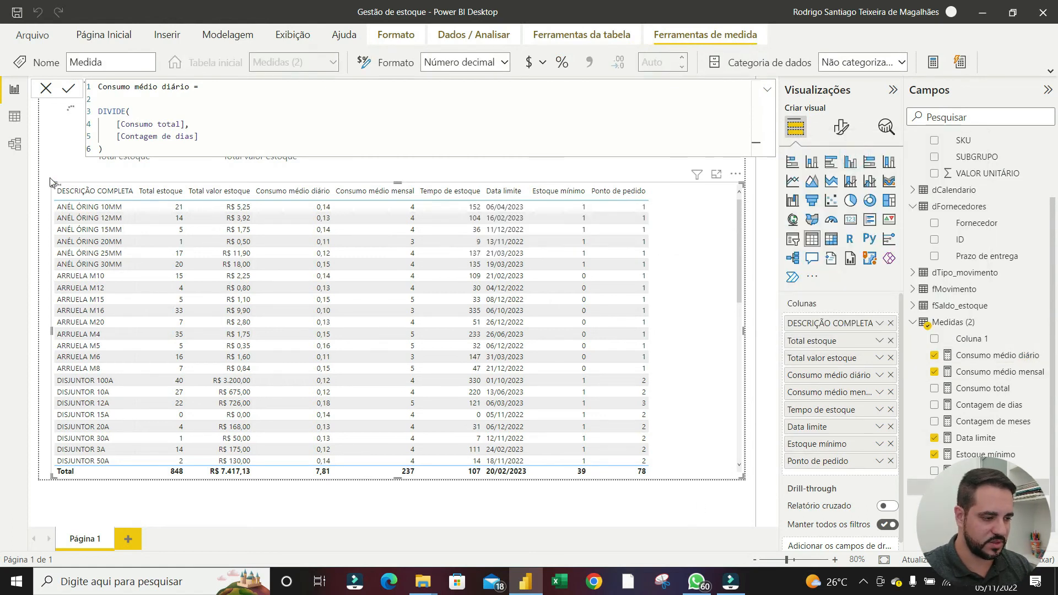
type("Formatação")
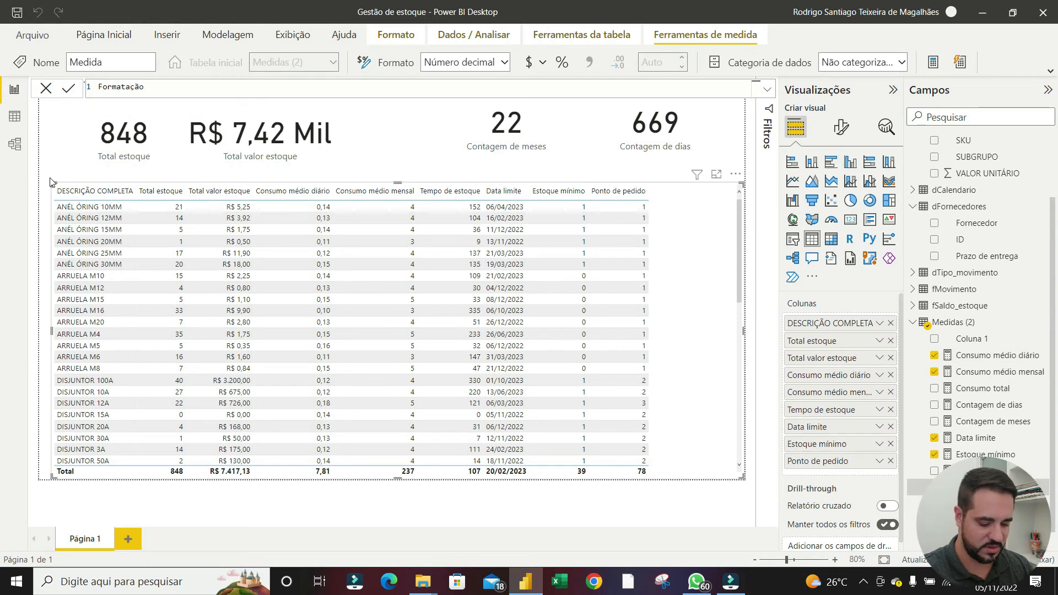
type(" EM/PP =")
key("shift+Return")
key("shift+Return")
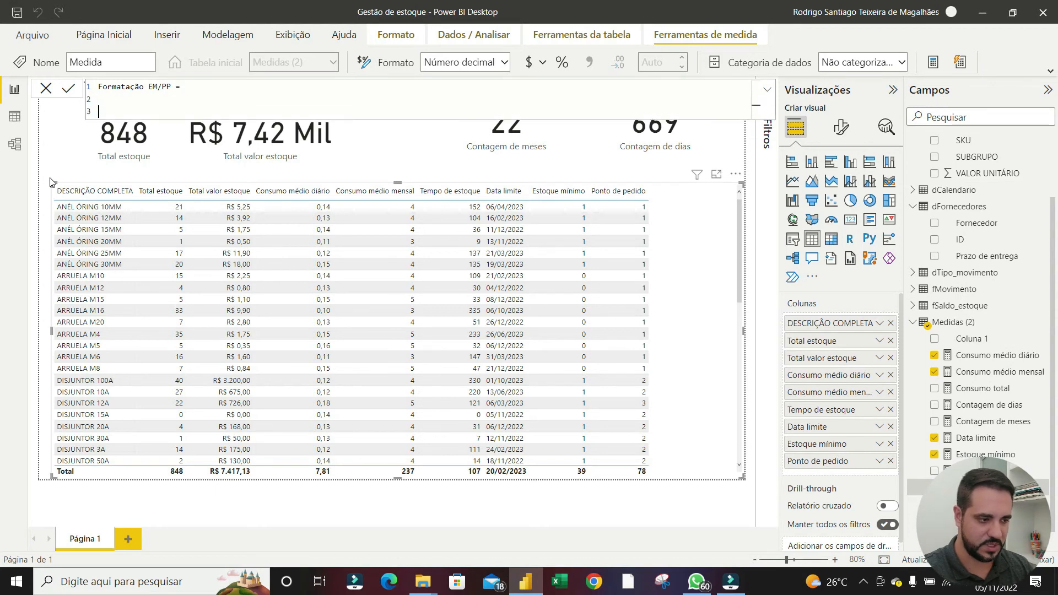
Open Bloco de Notas and leave two blank lines at the start of an empty note
left_click(119, 580)
type("loq")
key("BackSpace")
key("BackSpace")
key("BackSpace")
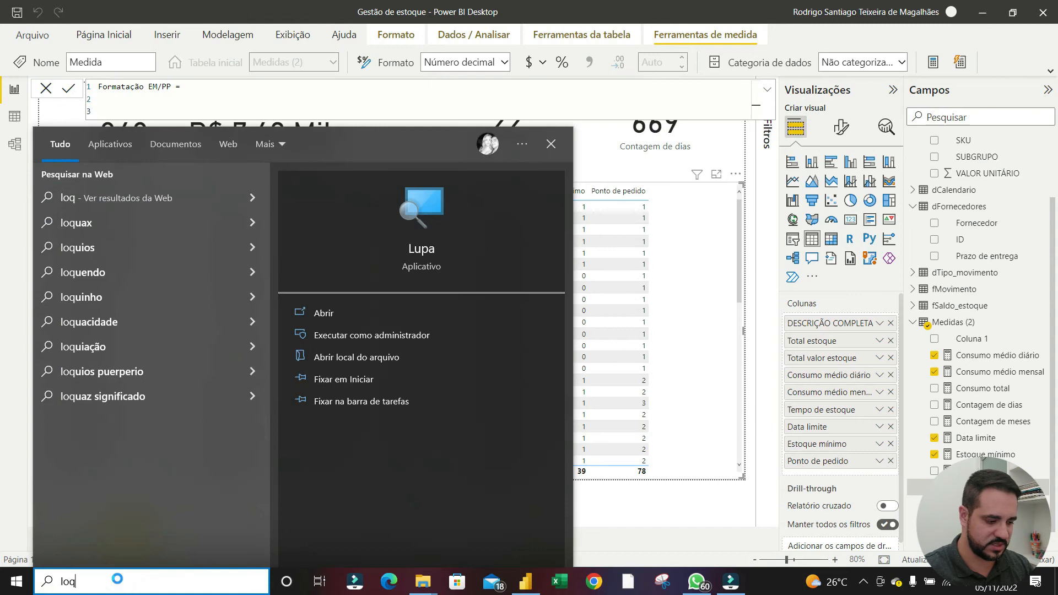
type("blo")
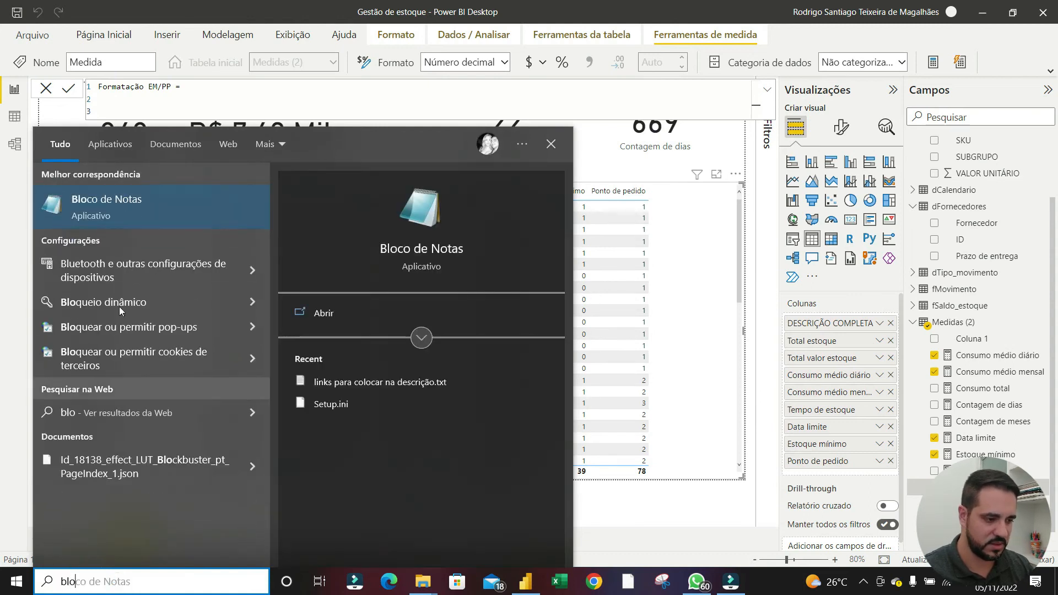
left_click(142, 206)
key("Return")
key("Return")
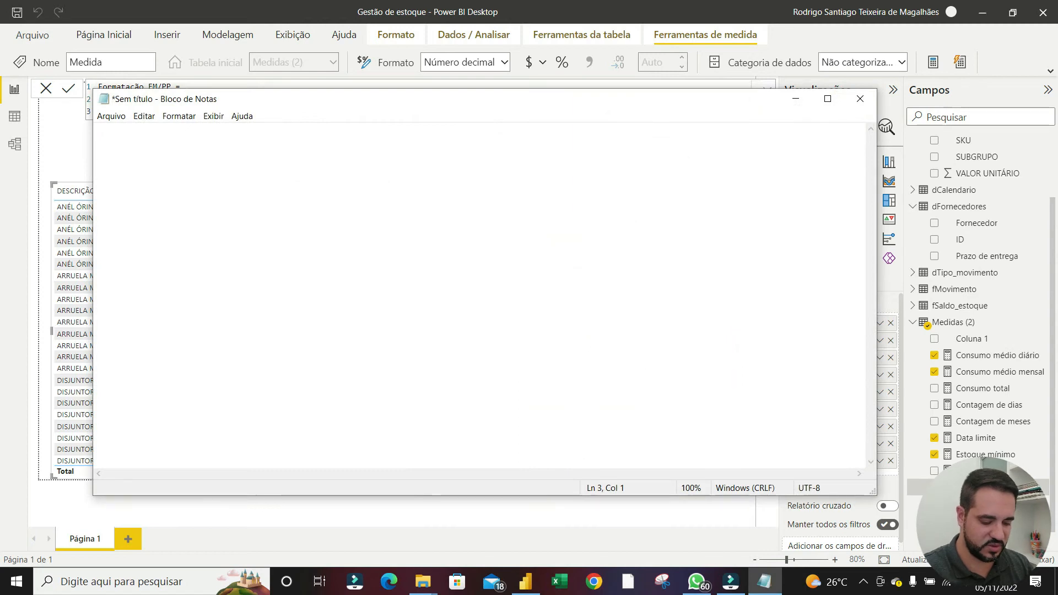
Write the first colour rule in the note, "saldo estoque > ponto de pedido = verde", followed by a blank line
type("saldo estoque")
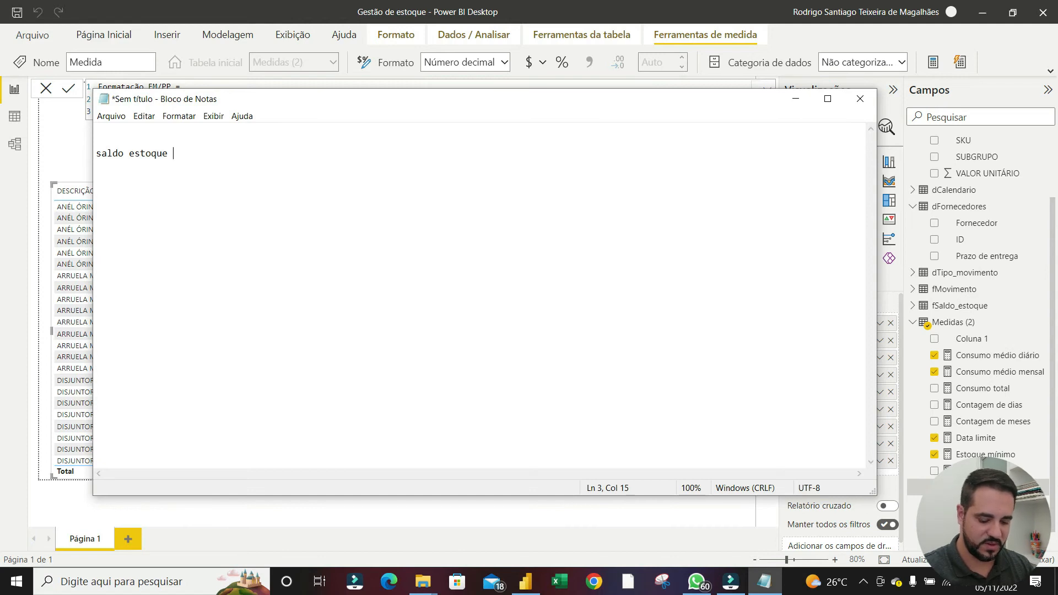
type(" > ponto de pedid ")
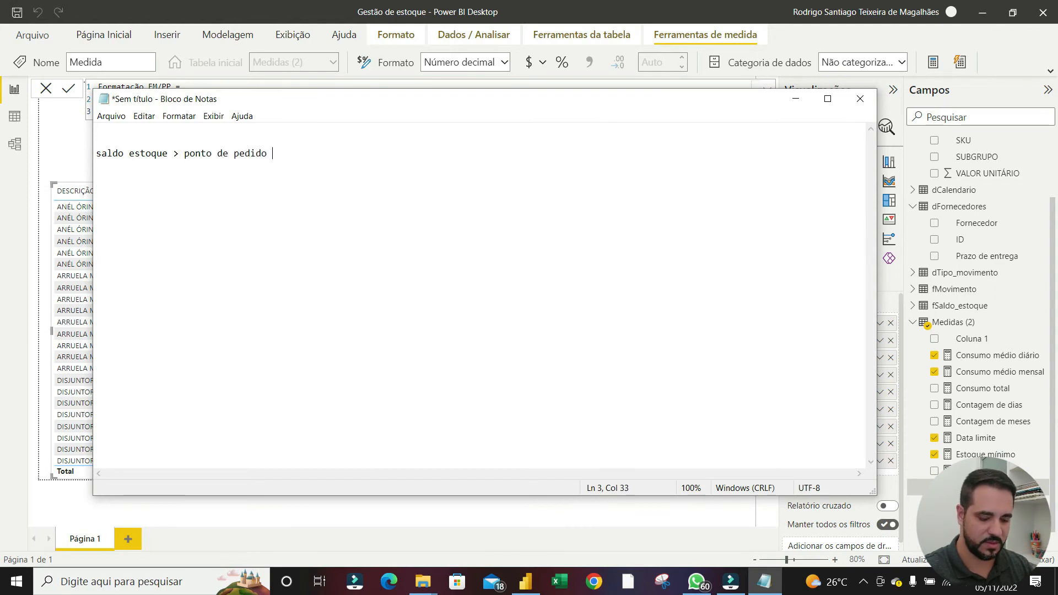
type(" = ")
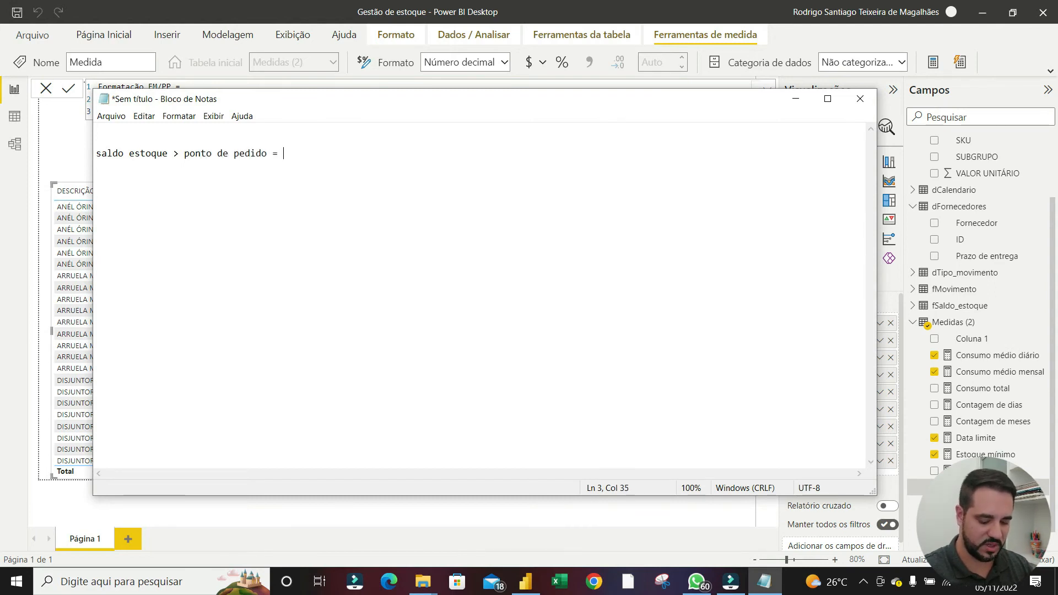
type("verde")
key("Return")
key("Return")
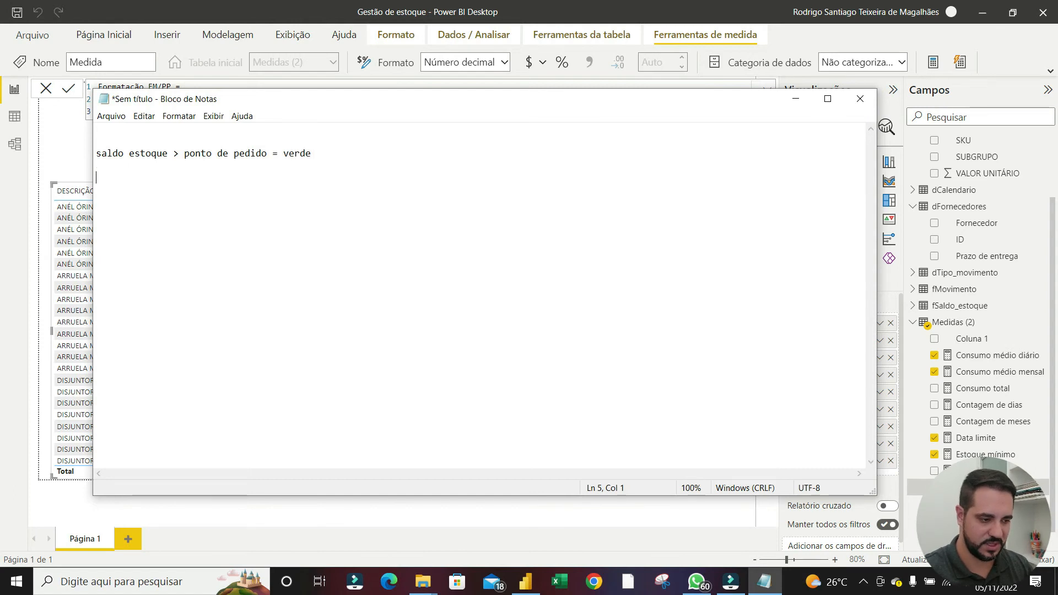
Write the second colour rule in the note, "saldo estoque < ponto de pedido = amarelo"
type("saldo estoque")
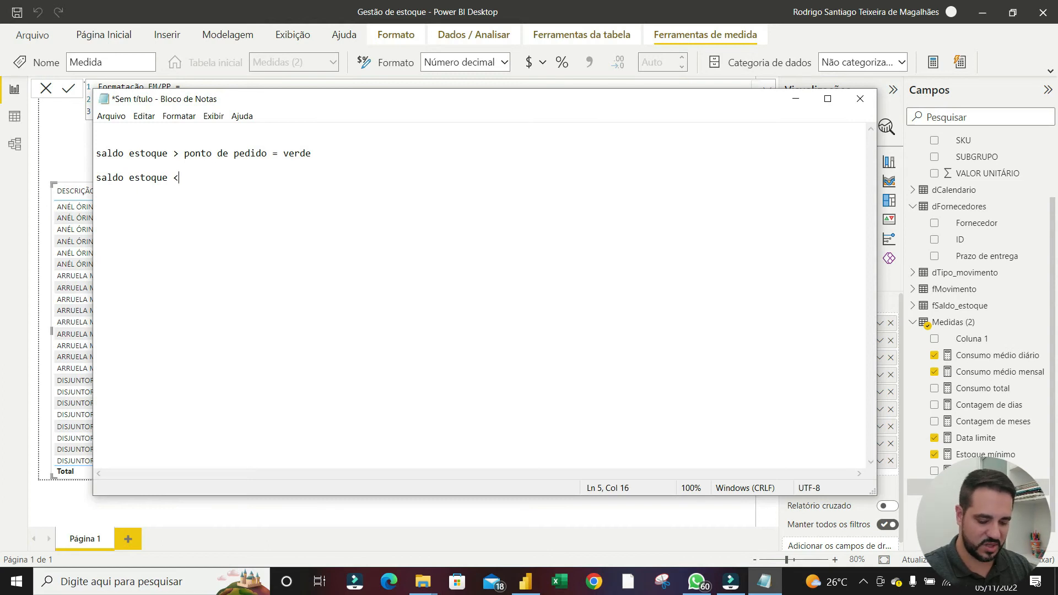
type("< ponto de pedido ")
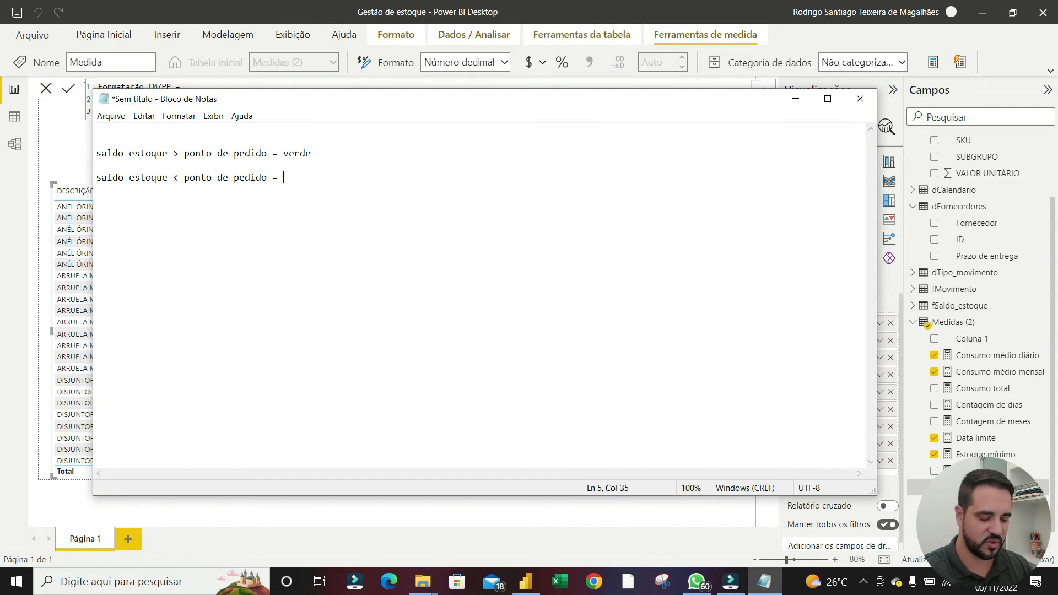
type("= amarelo")
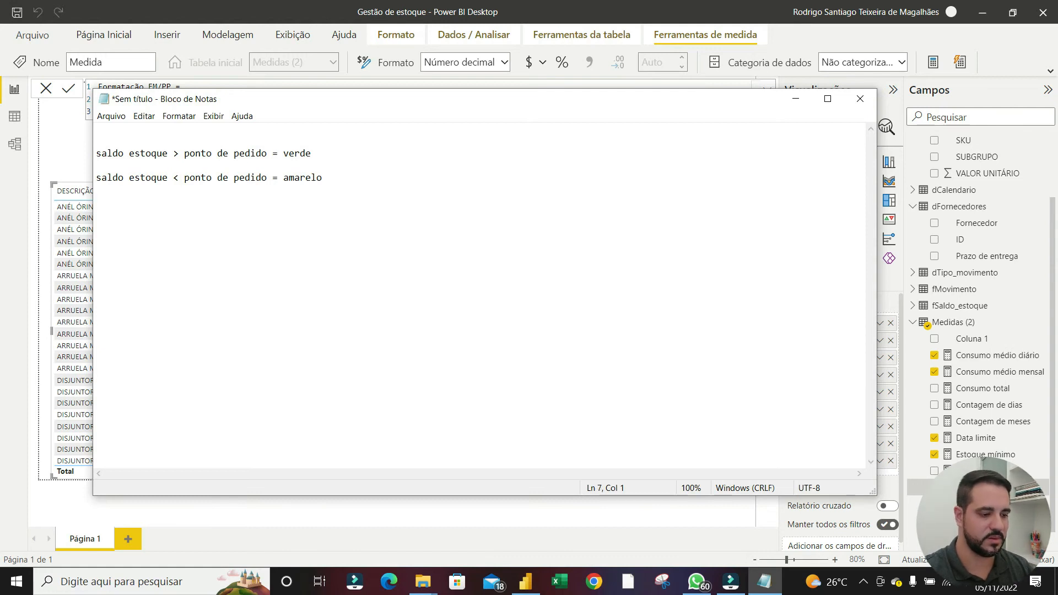
Write the third colour rule in the note, "saldo estoque < estoque mínimo = vermelho", and move the note window slightly aside
type("aldo estoq")
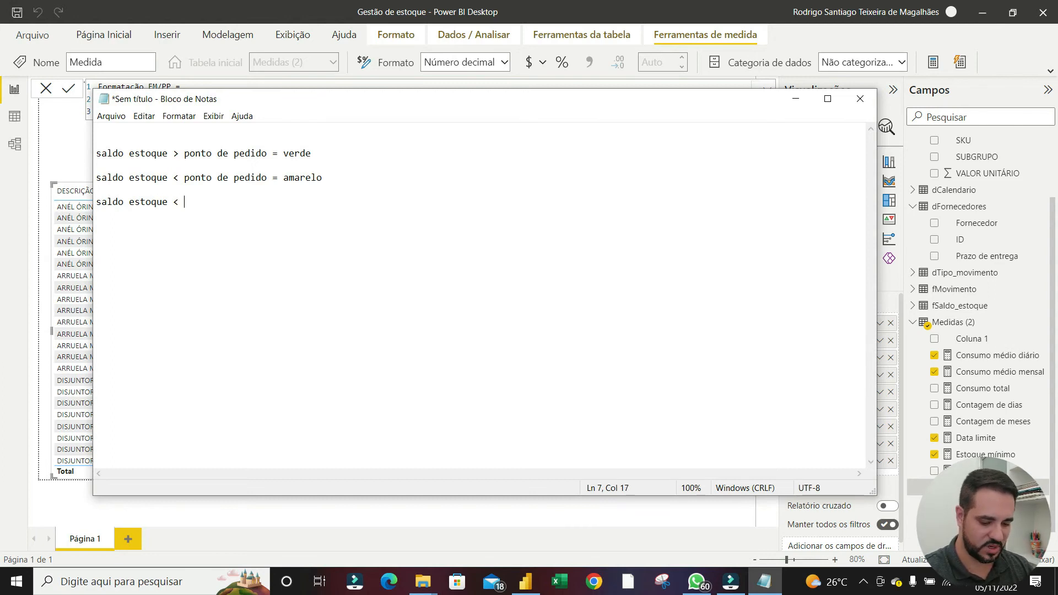
type("ue < estoque mínimo")
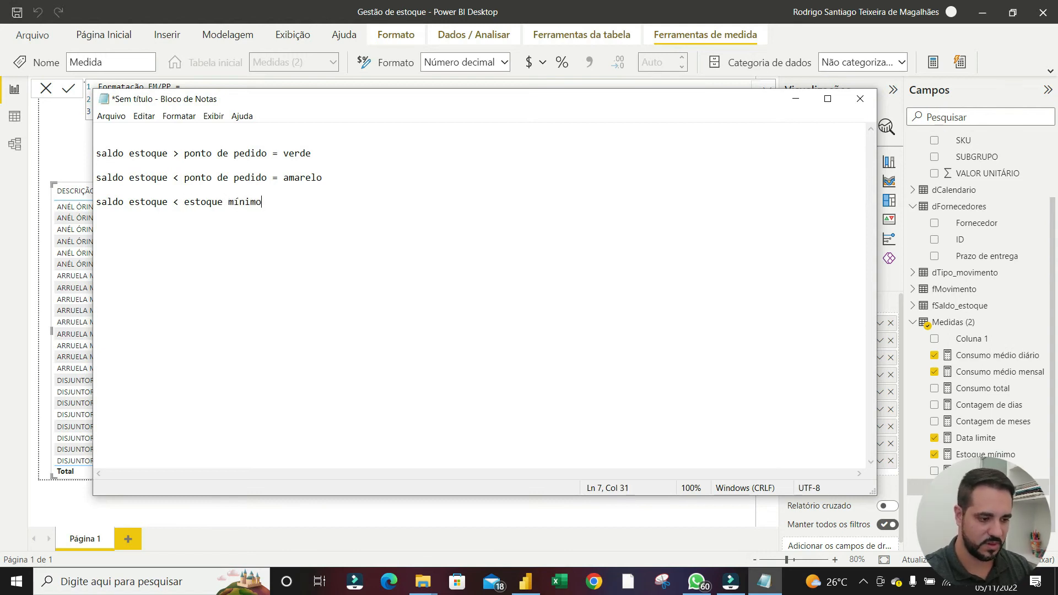
type(" = verme")
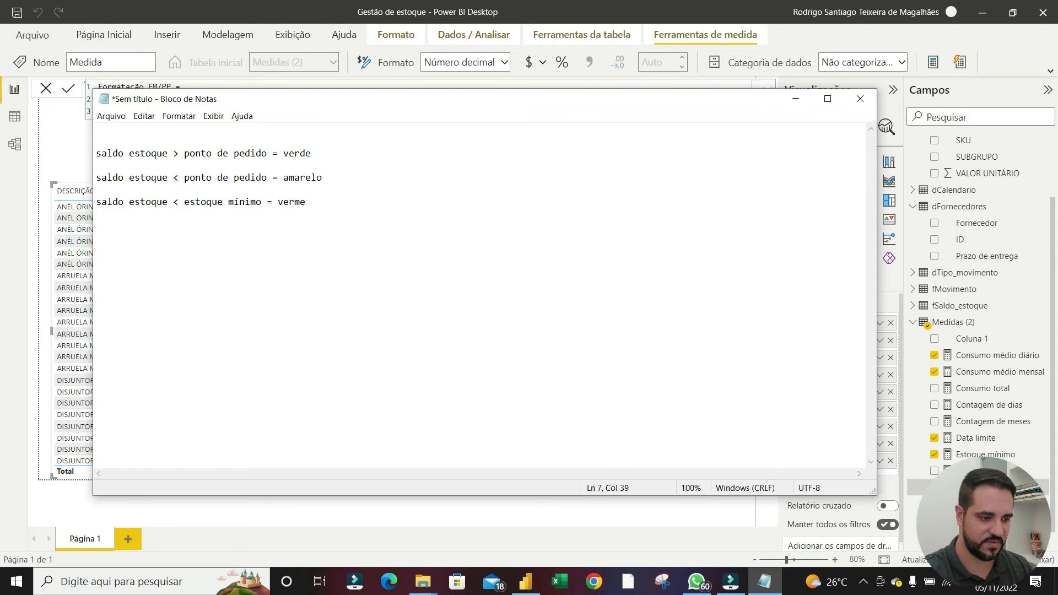
type("lho")
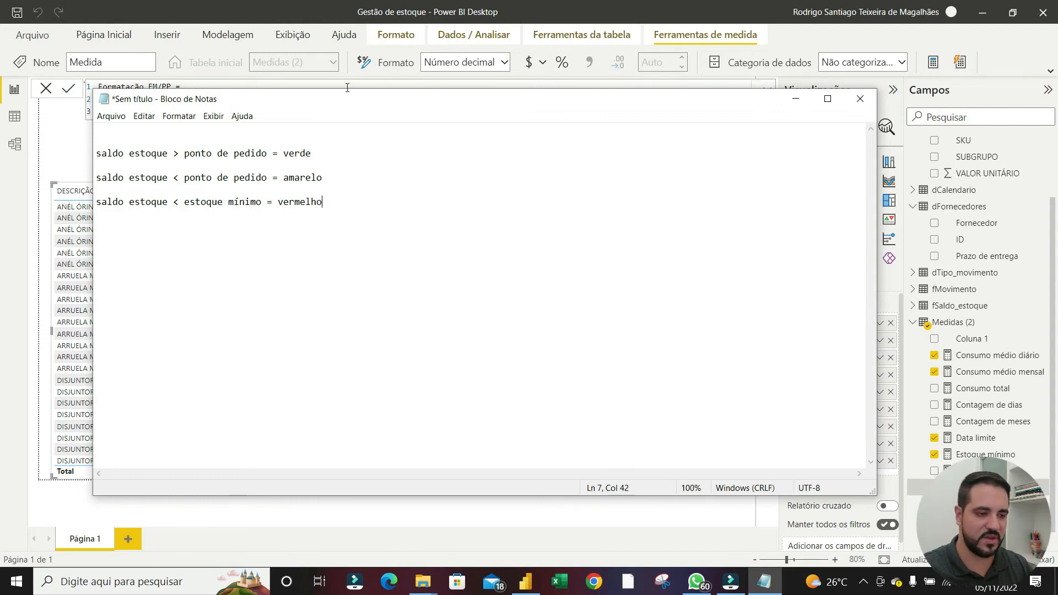
left_click_drag(380, 98, 327, 98)
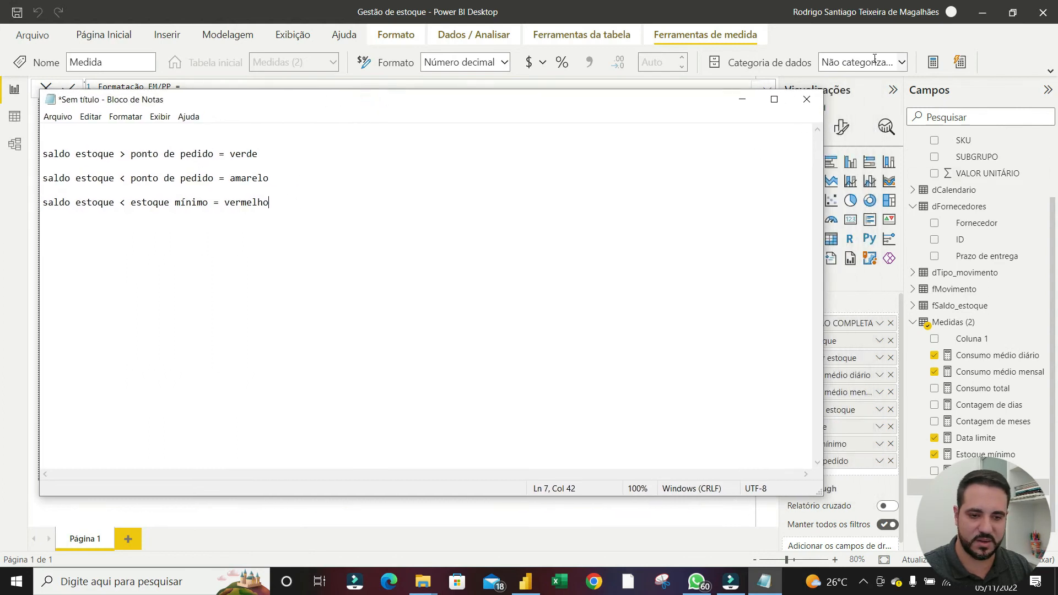
Switch to Power BI and give the stock table's values a custom yellow text colour, #EAEA00
left_click(865, 116)
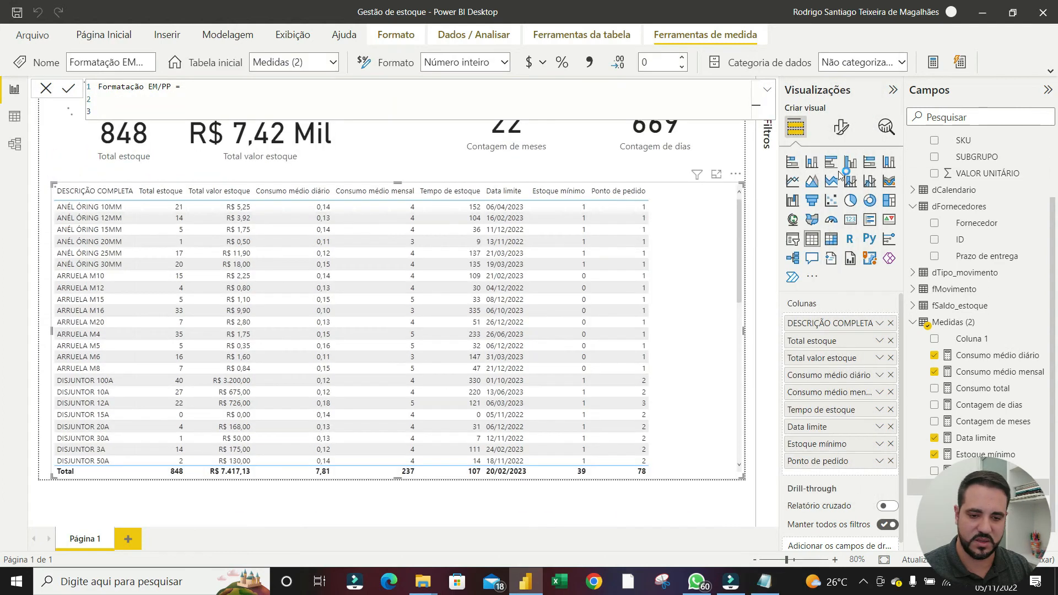
left_click(843, 130)
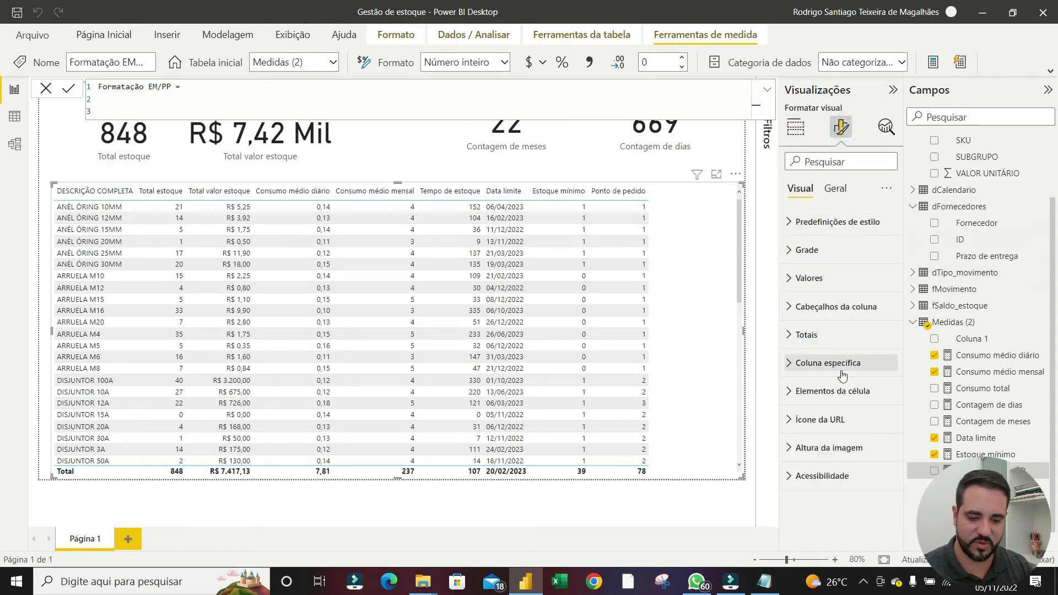
left_click(810, 277)
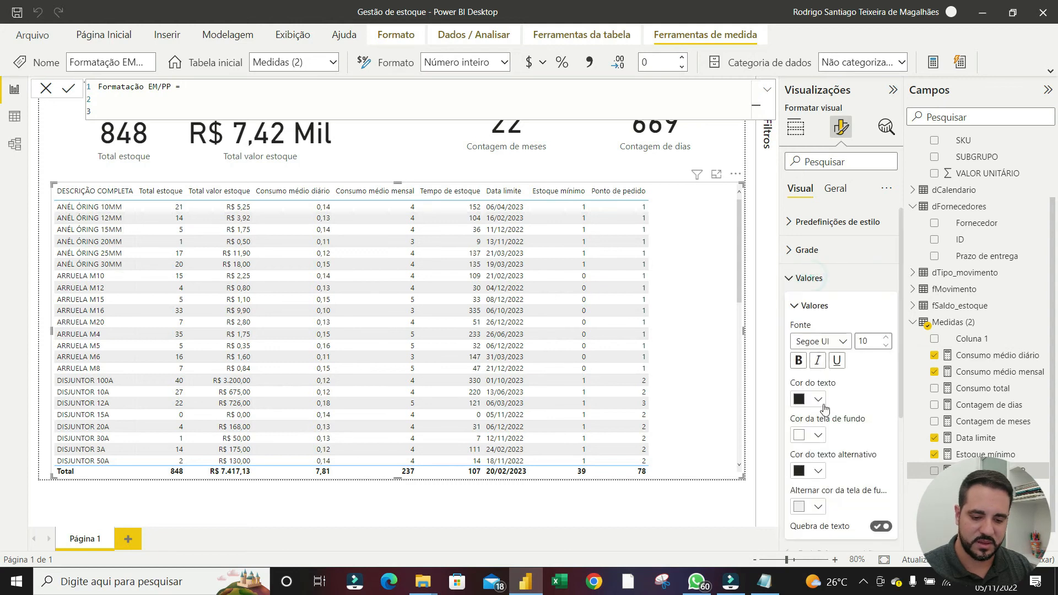
left_click(819, 400)
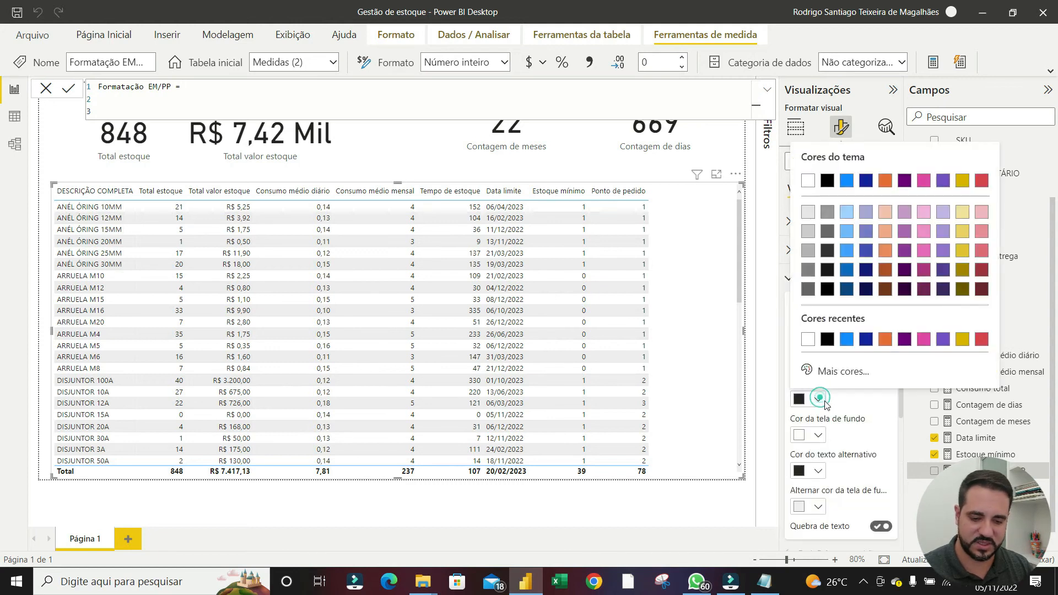
left_click(841, 372)
left_click_drag(820, 326, 832, 321)
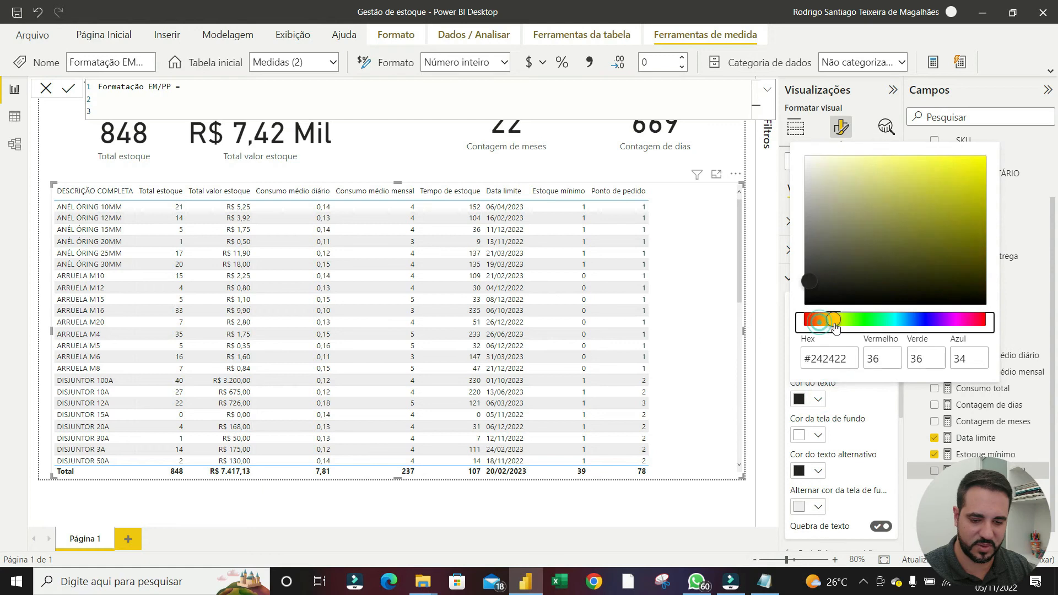
left_click_drag(963, 203, 982, 166)
Copy the yellow hex code #EAEA00 and add it after "amarelo" in the Bloco de Notas note
left_click(849, 359)
key("ctrl+c")
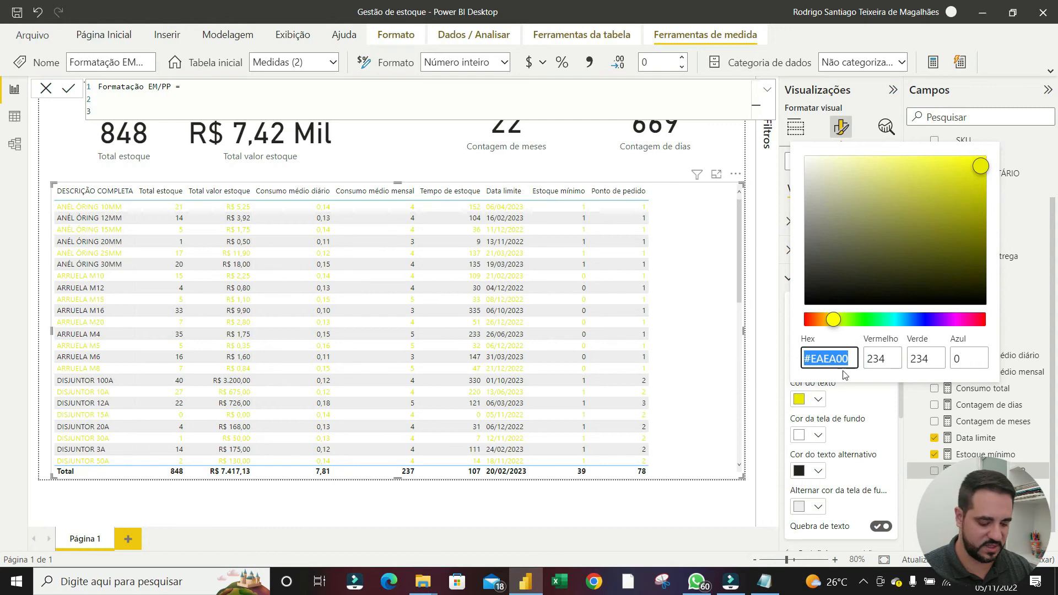
key("alt+Tab")
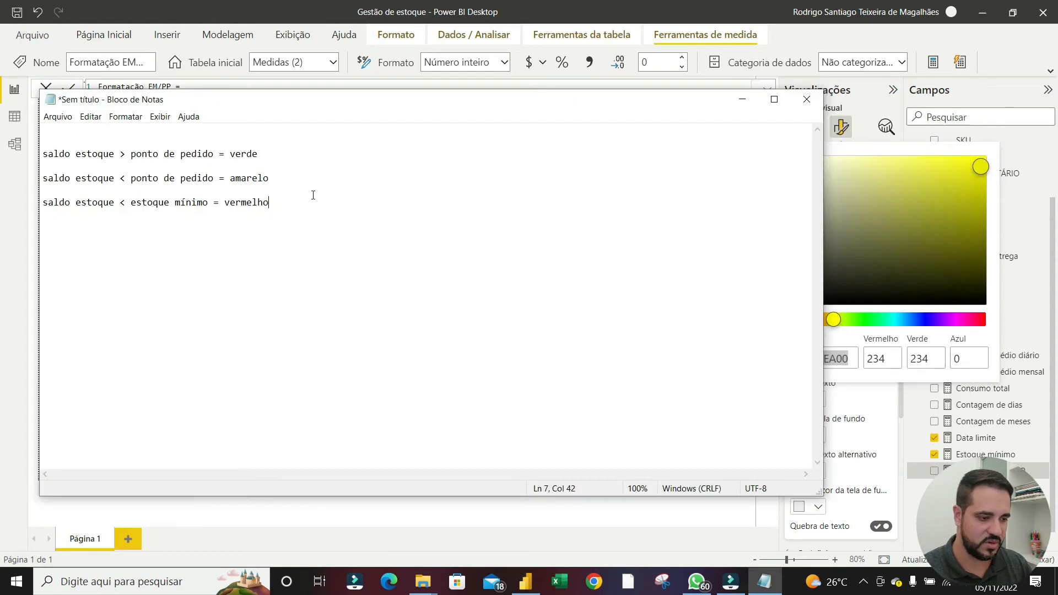
left_click(292, 177)
key("ctrl+v")
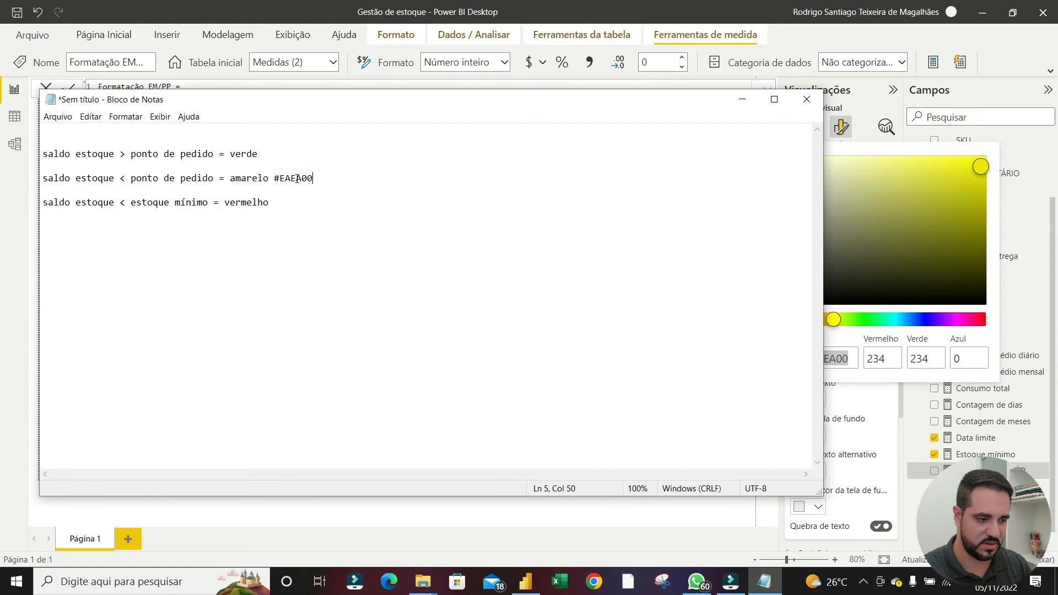
In Power BI, change the values' text colour to red #FC3939 and copy its hex code after "vermelho" in the note
key("alt+Tab")
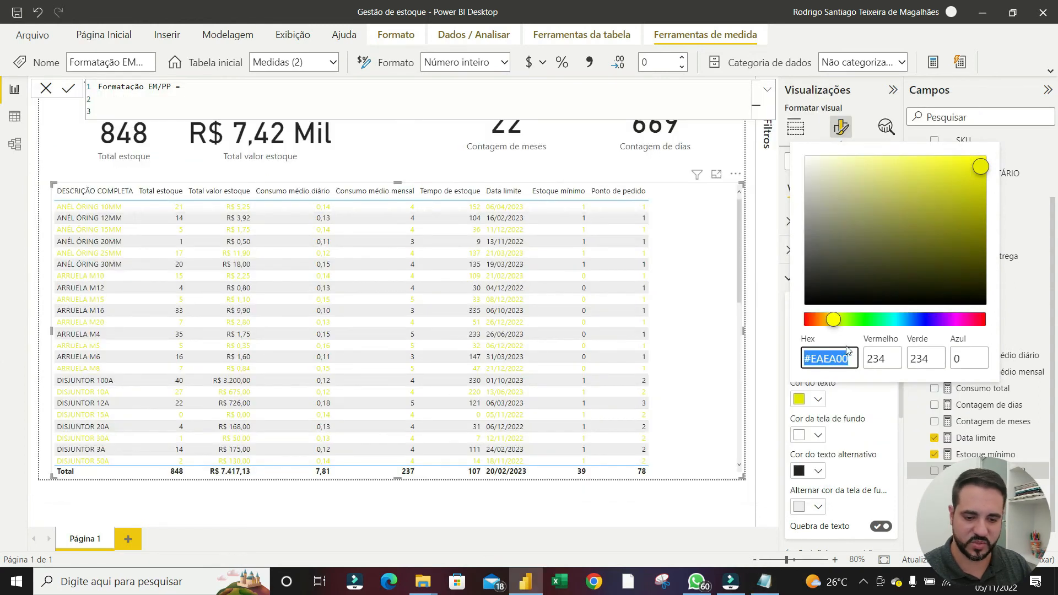
left_click_drag(838, 328, 804, 321)
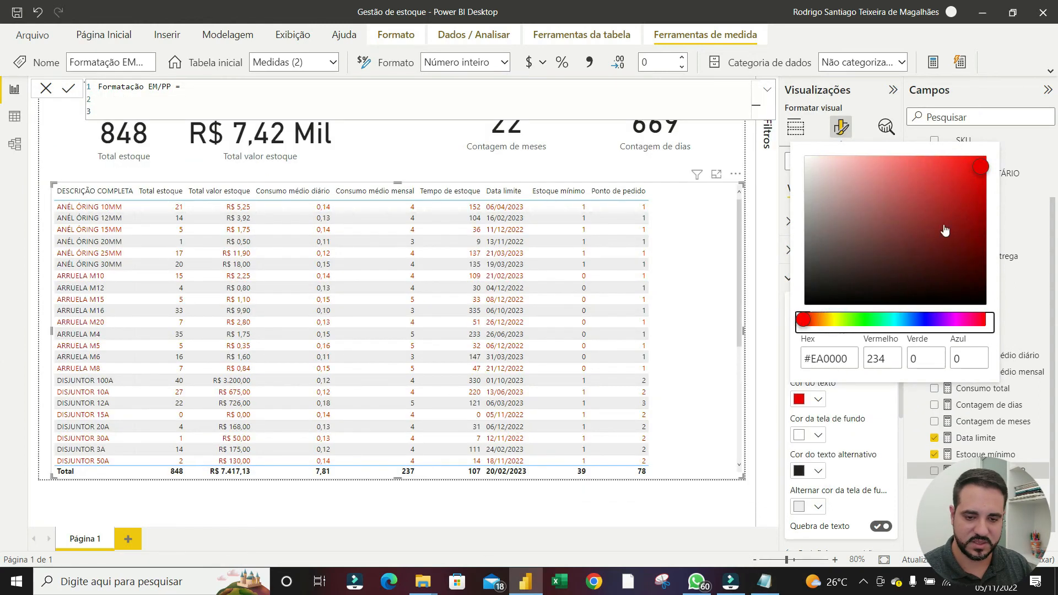
left_click_drag(981, 171, 946, 163)
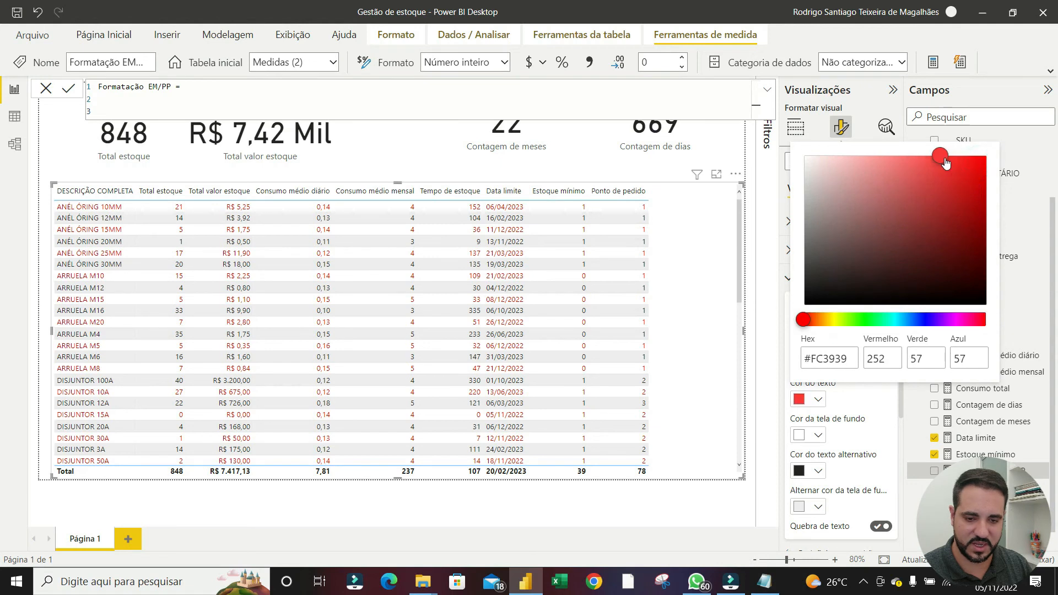
left_click_drag(849, 358, 796, 368)
key("ctrl+c")
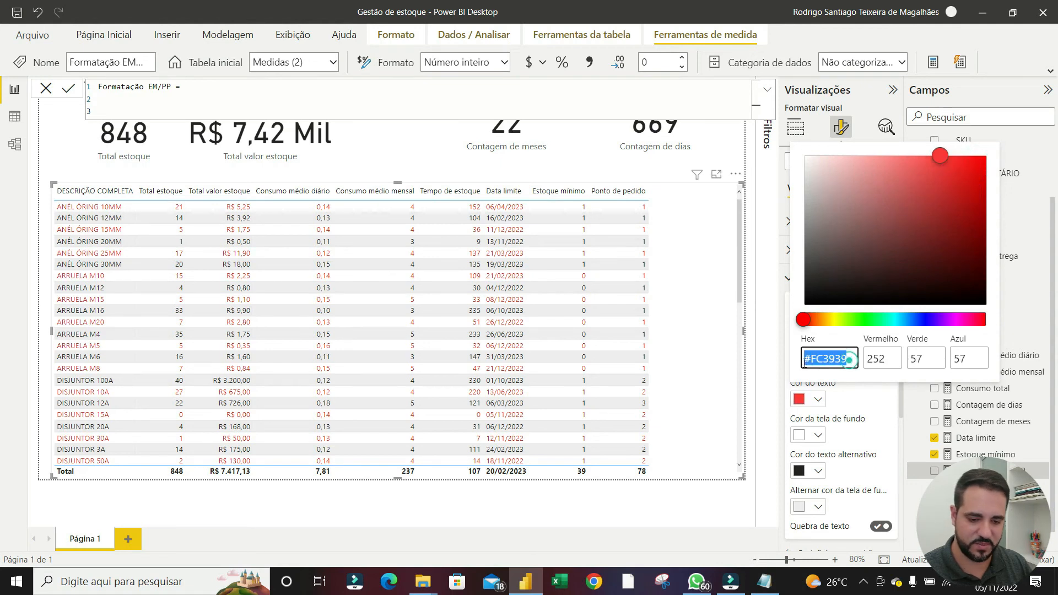
key("alt+Tab")
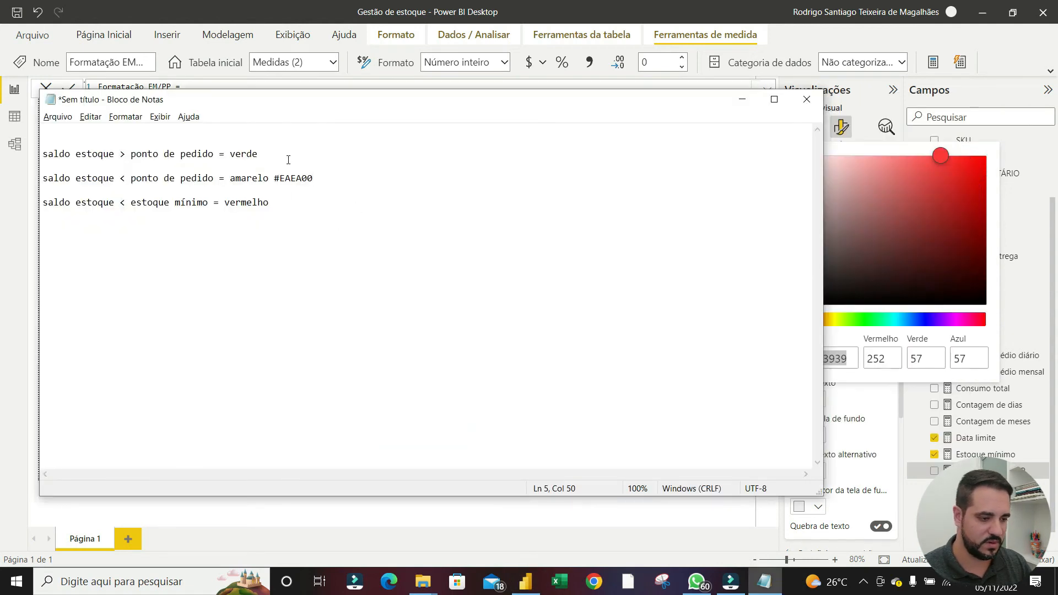
left_click(287, 202)
key("ctrl+v")
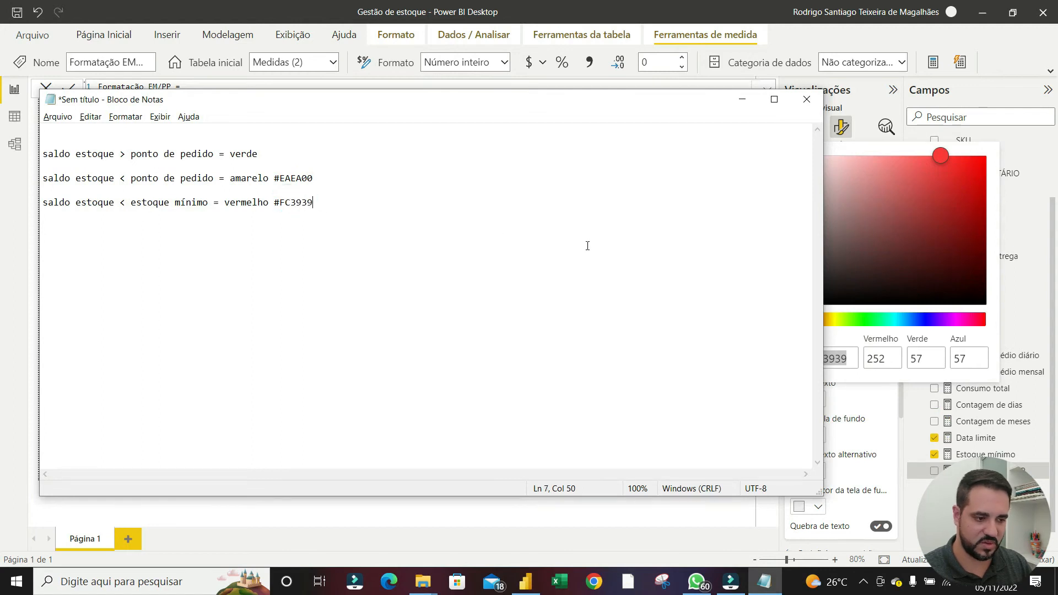
In Power BI, change the values' text colour to green #02CF65 and copy its hex code after "verde" in the note
key("alt+Tab")
left_click_drag(799, 320, 880, 323)
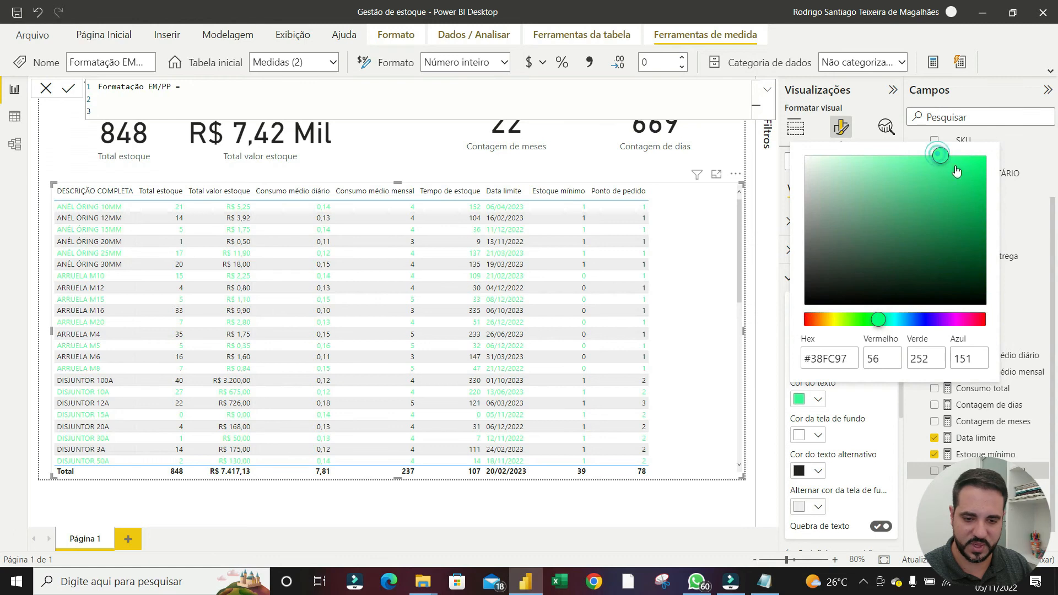
left_click_drag(942, 157, 985, 186)
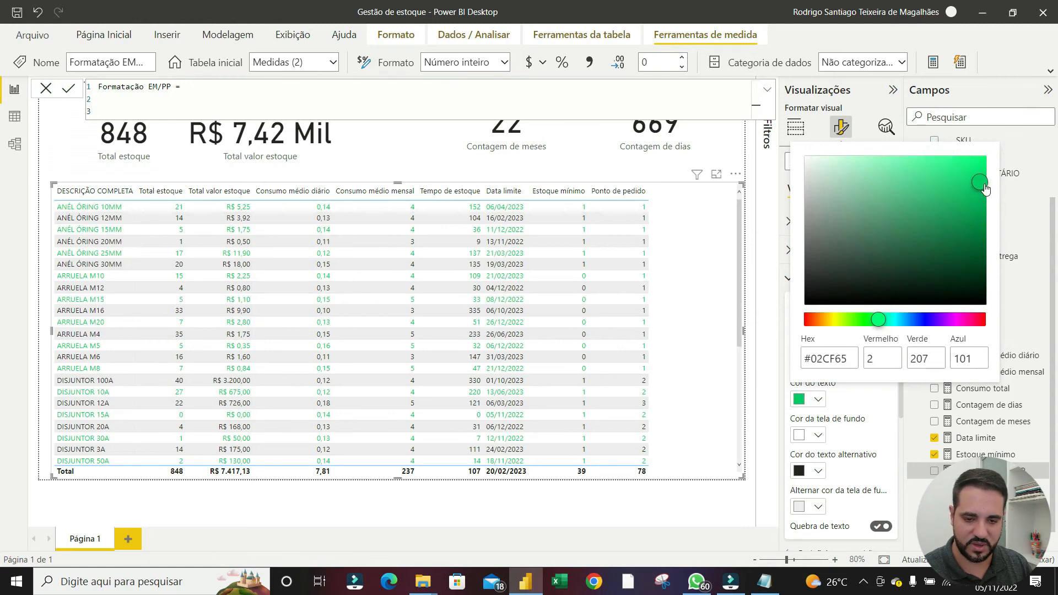
left_click_drag(851, 359, 799, 367)
key("ctrl+c")
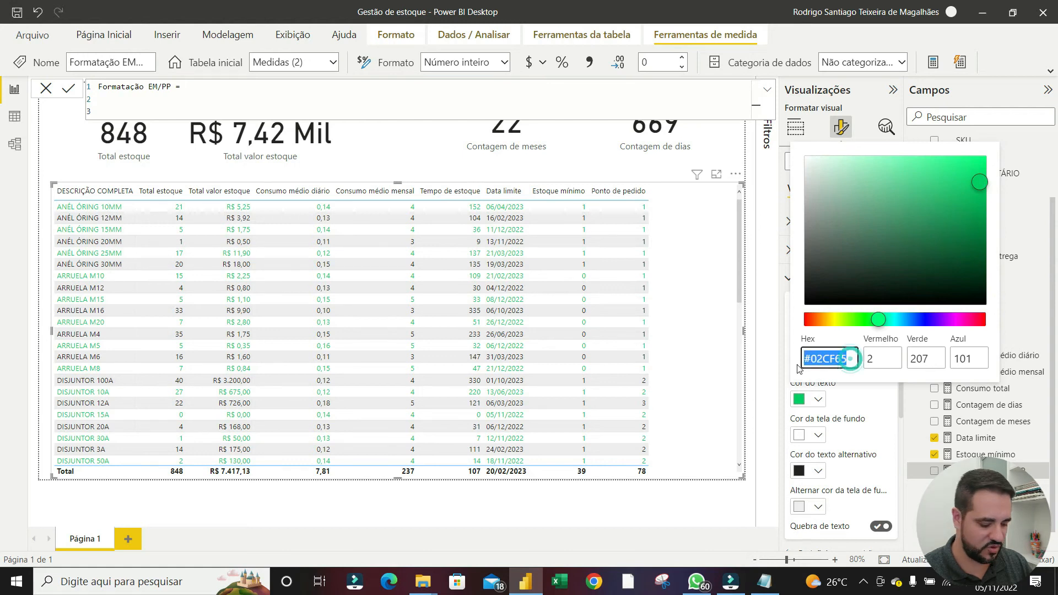
key("alt+Tab")
left_click(288, 158)
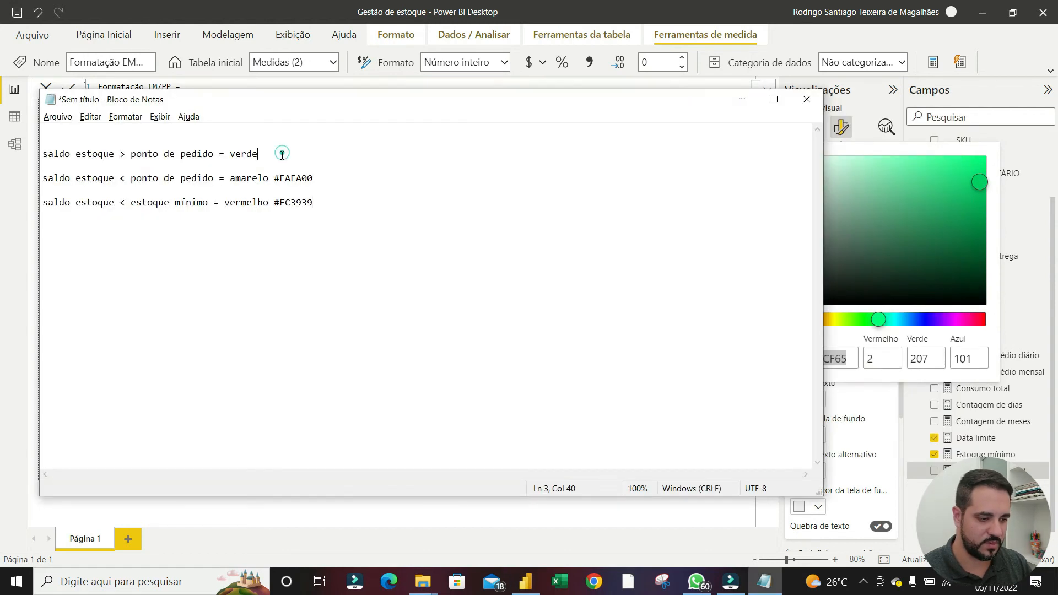
key("ctrl+v")
Return to Power BI and set the table values' text colour to theme black
key("alt+Tab")
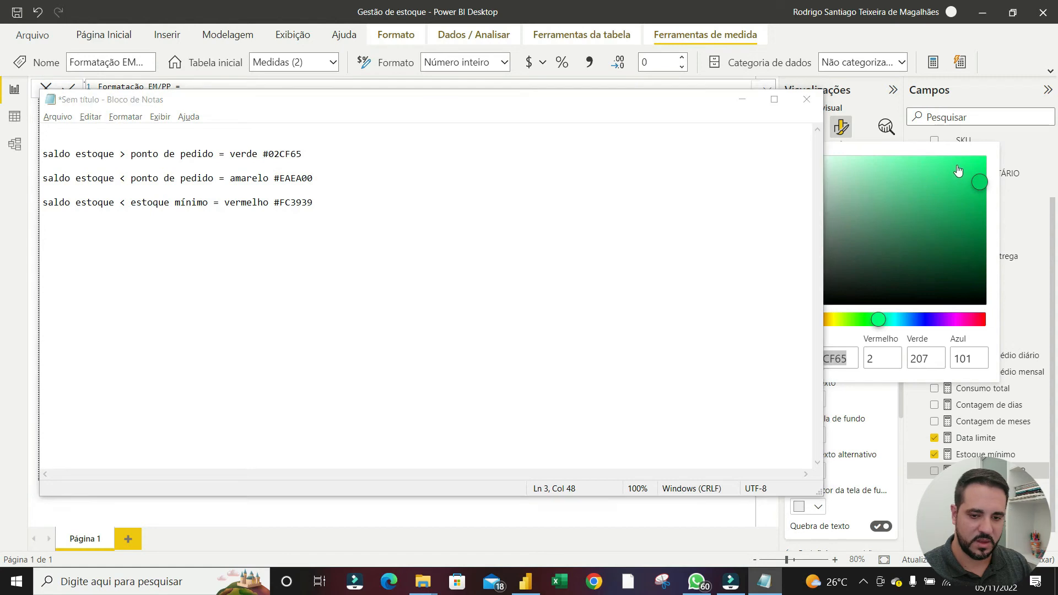
left_click(819, 399)
left_click(819, 399)
left_click(818, 399)
left_click(828, 181)
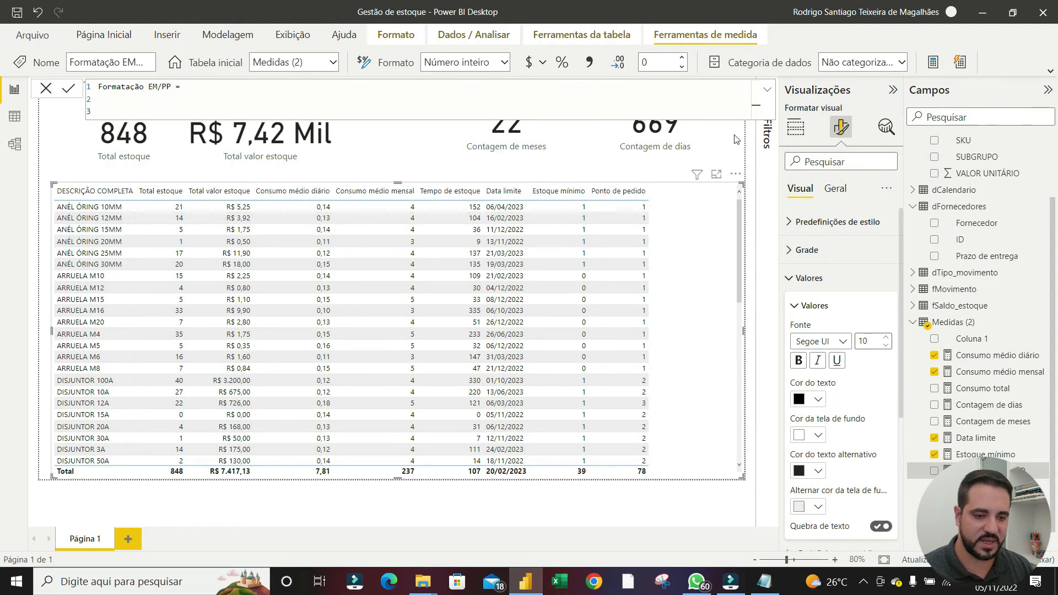
Begin the Formatação EM/PP expression on its third line with a SWITCH function, using TRUE() as its first argument on a new line
left_click(121, 114)
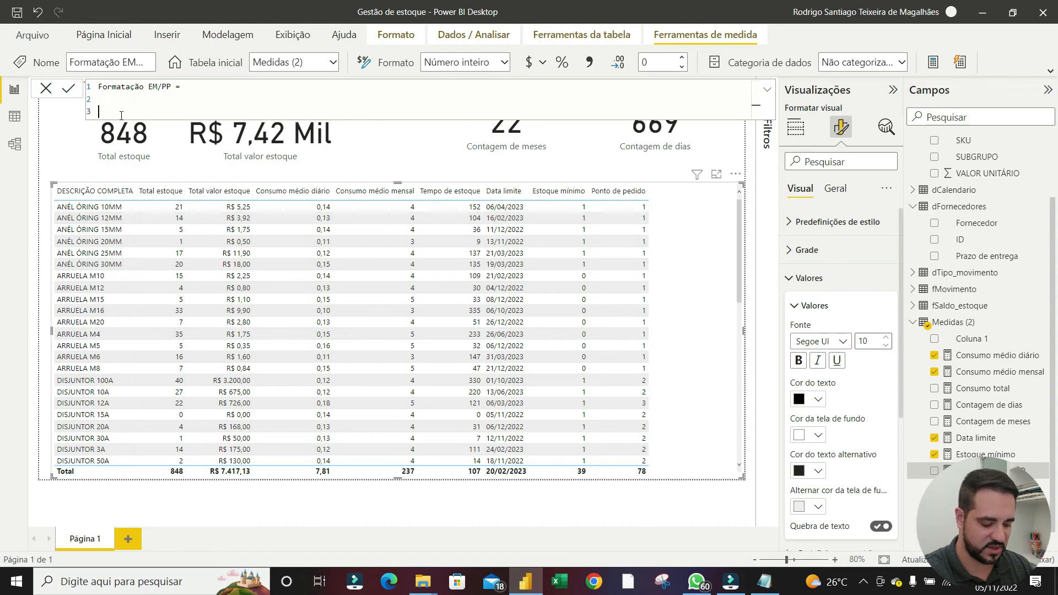
type("swit")
key("Tab")
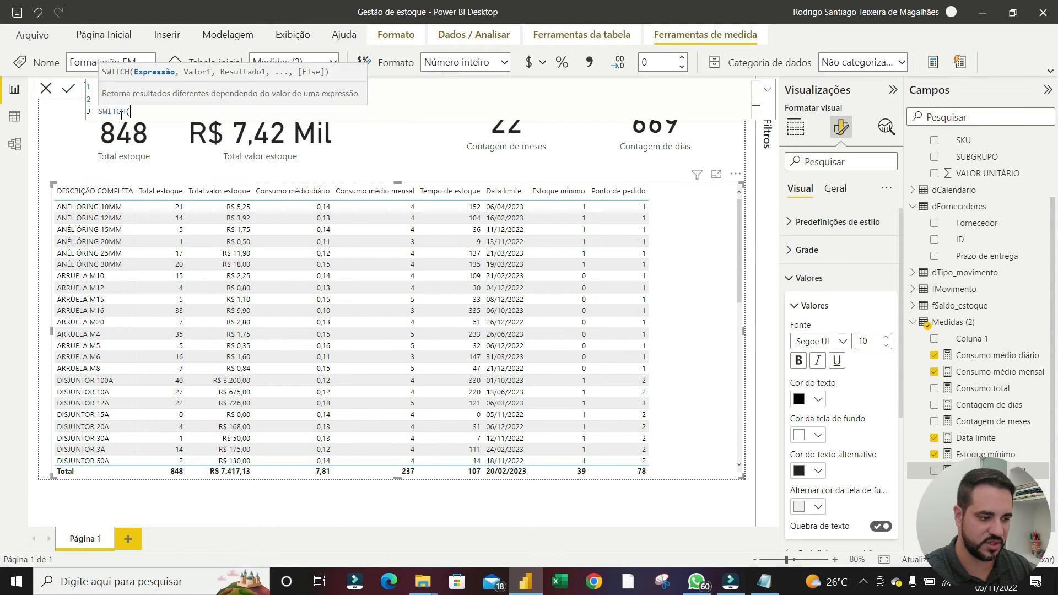
key("shift+Return")
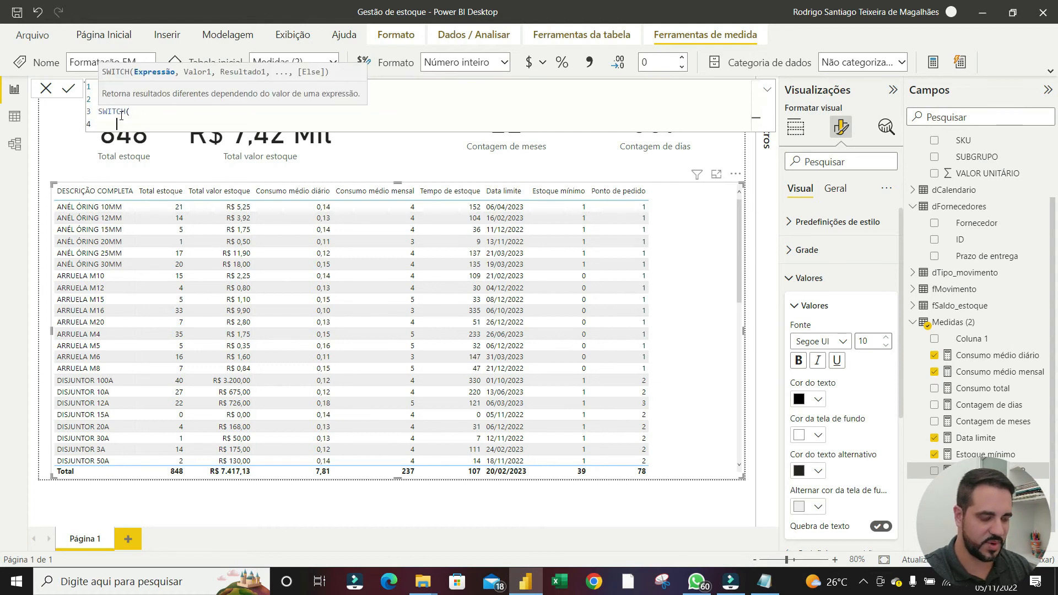
type("true")
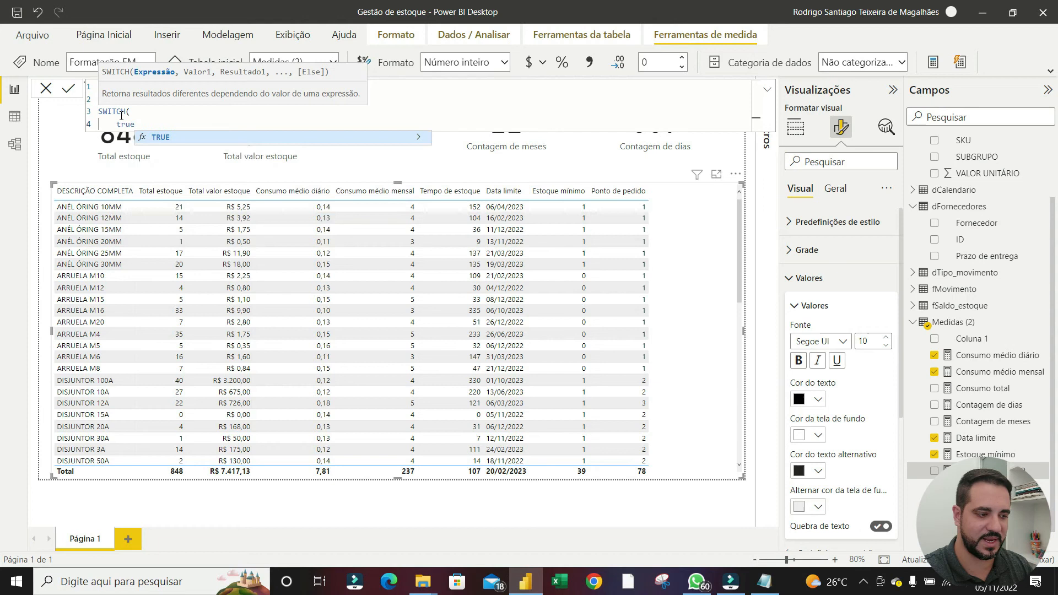
key("Tab")
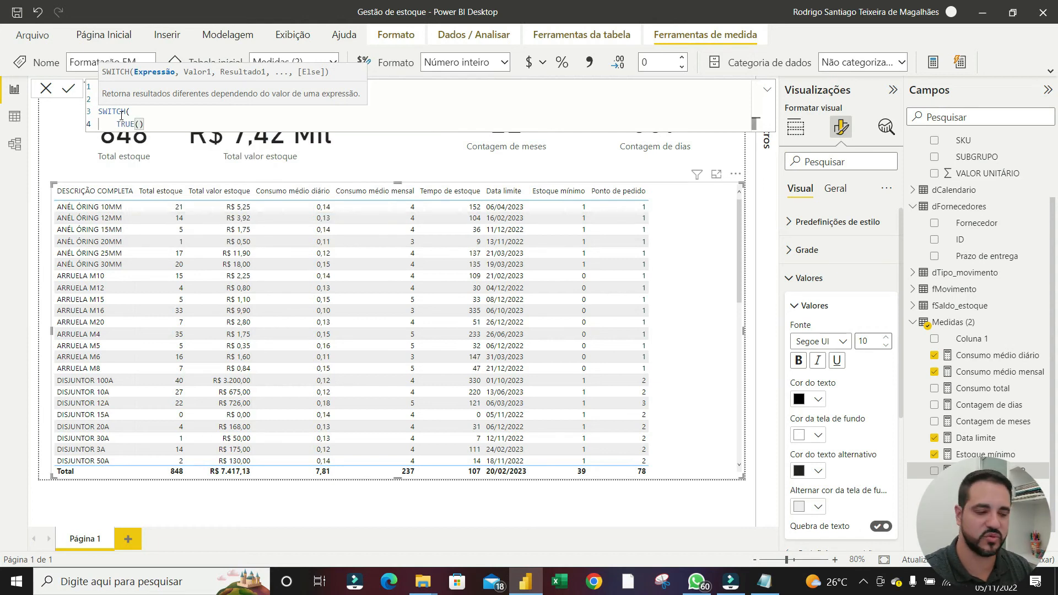
type(",")
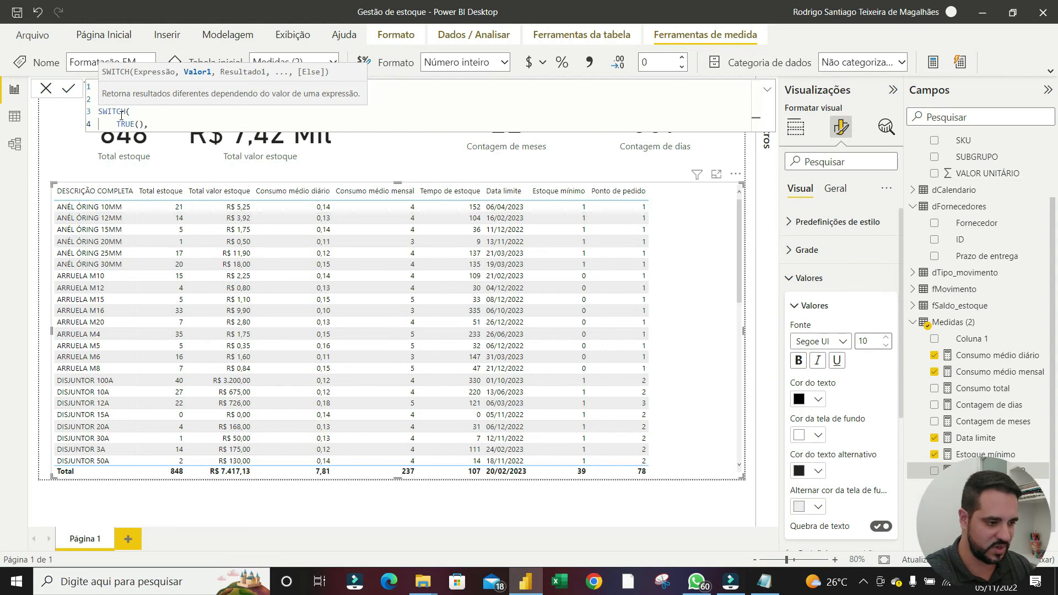
Add the first SWITCH condition [Total estoque]>[Ponto de pedido] on a new line of the Formatação EM/PP expression
key("shift+Return")
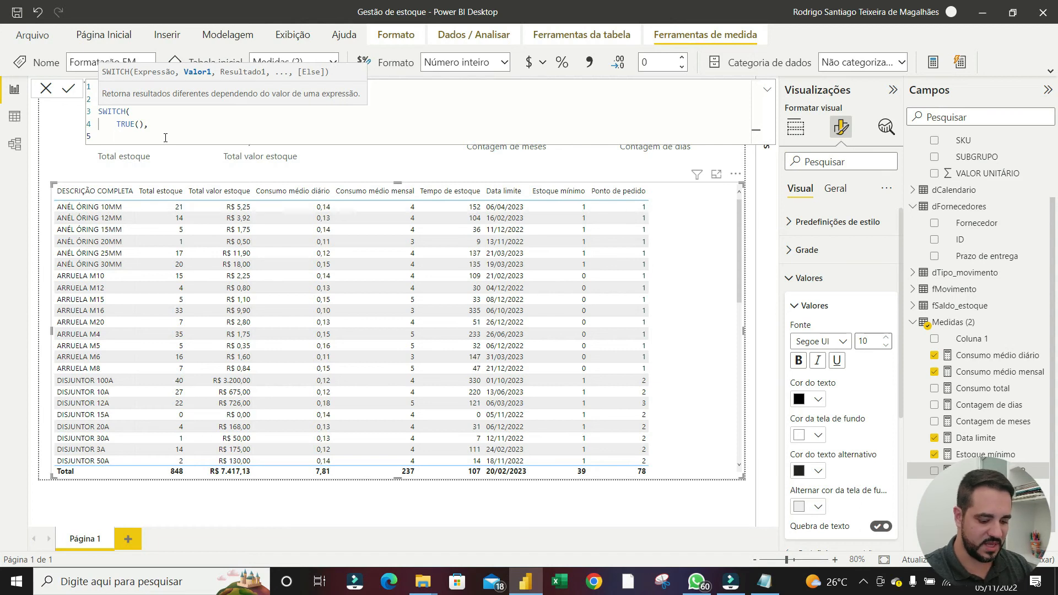
type("[Total estoque]")
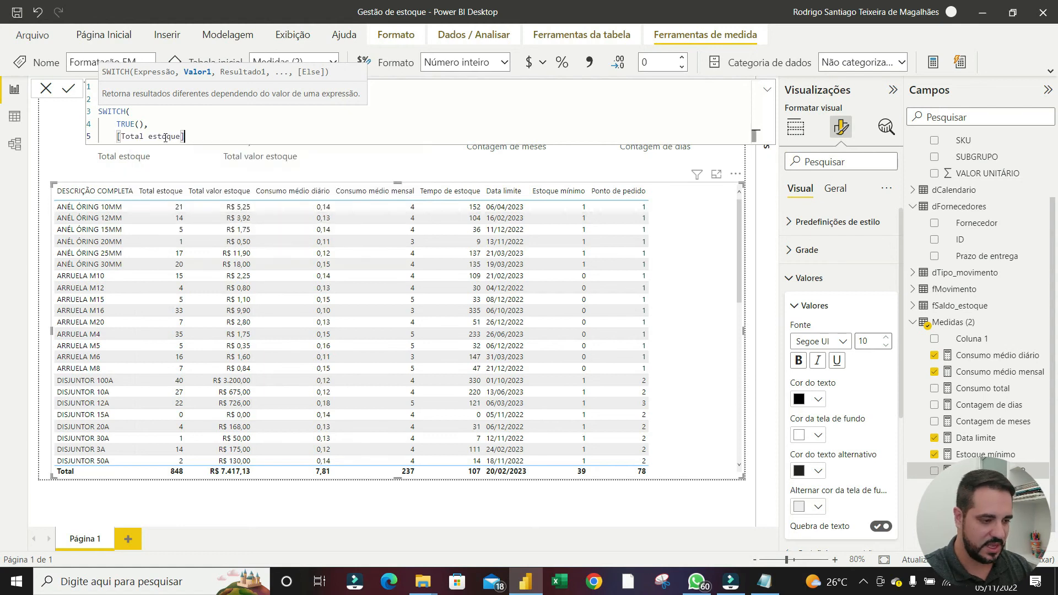
type(">")
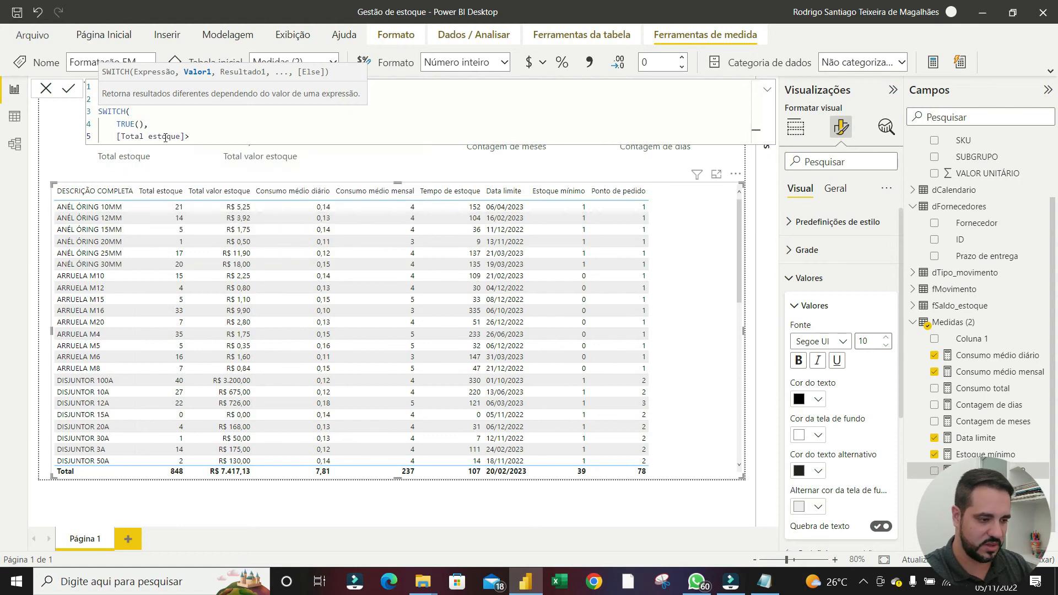
type("[Ponto de pedido]")
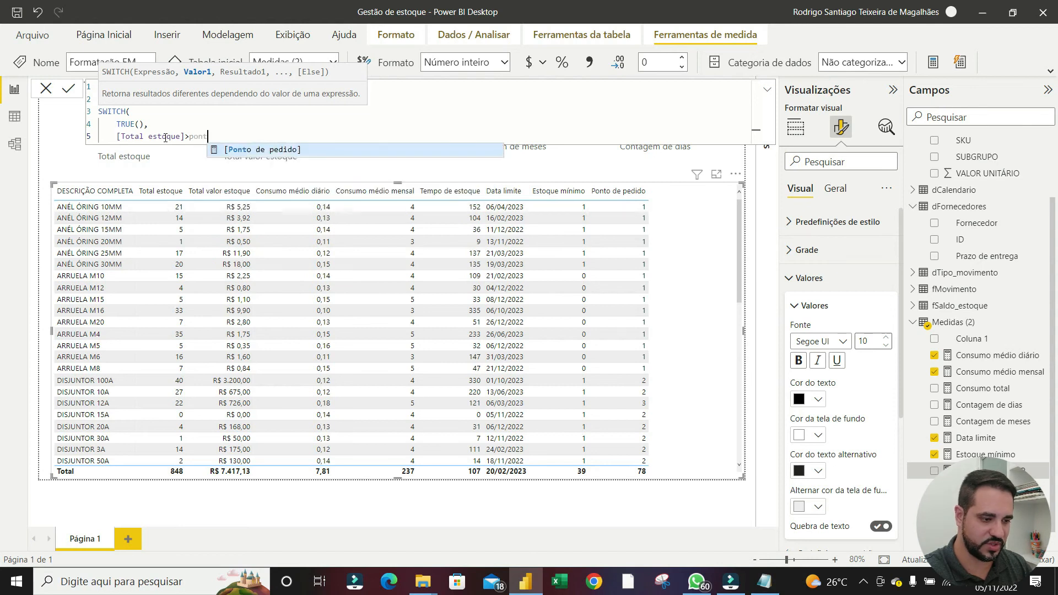
type(" ,")
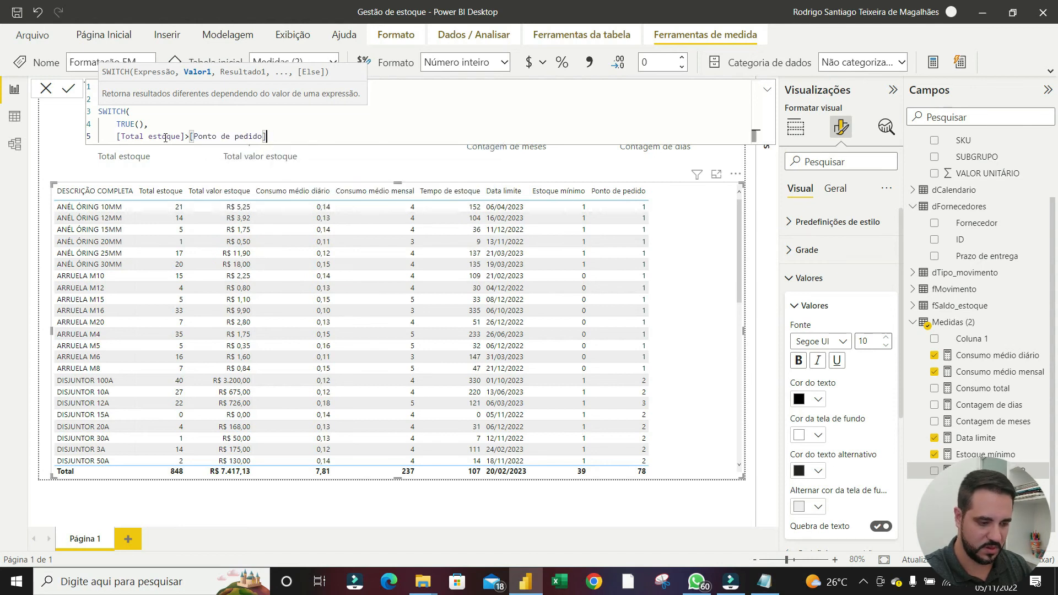
key("shift+Return")
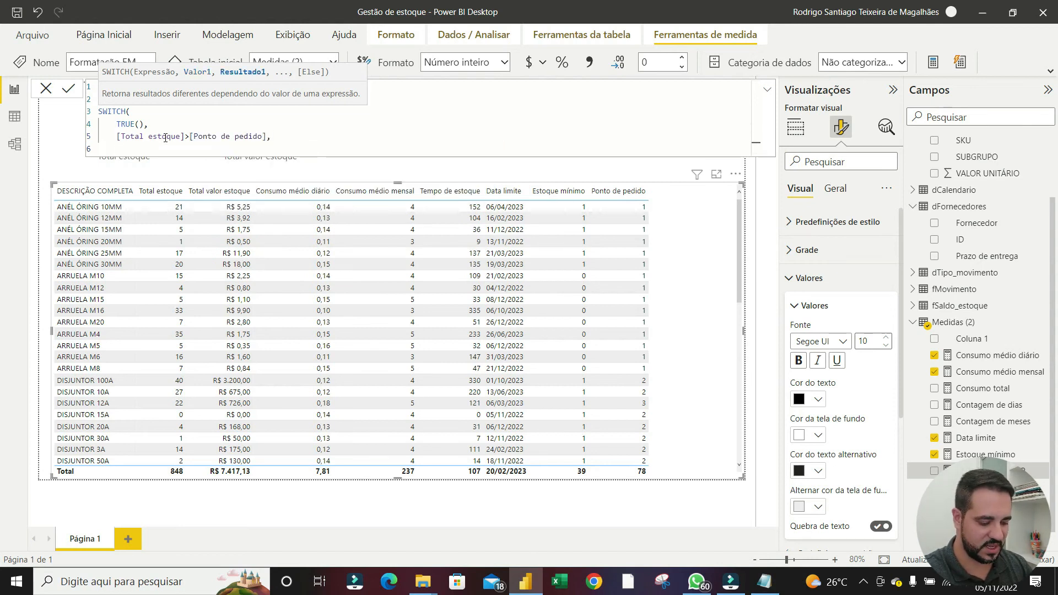
Copy the green hex code from the Notepad note and enter "#02CF65" in Power BI as the first condition's result
type("\"")
key("alt+Tab")
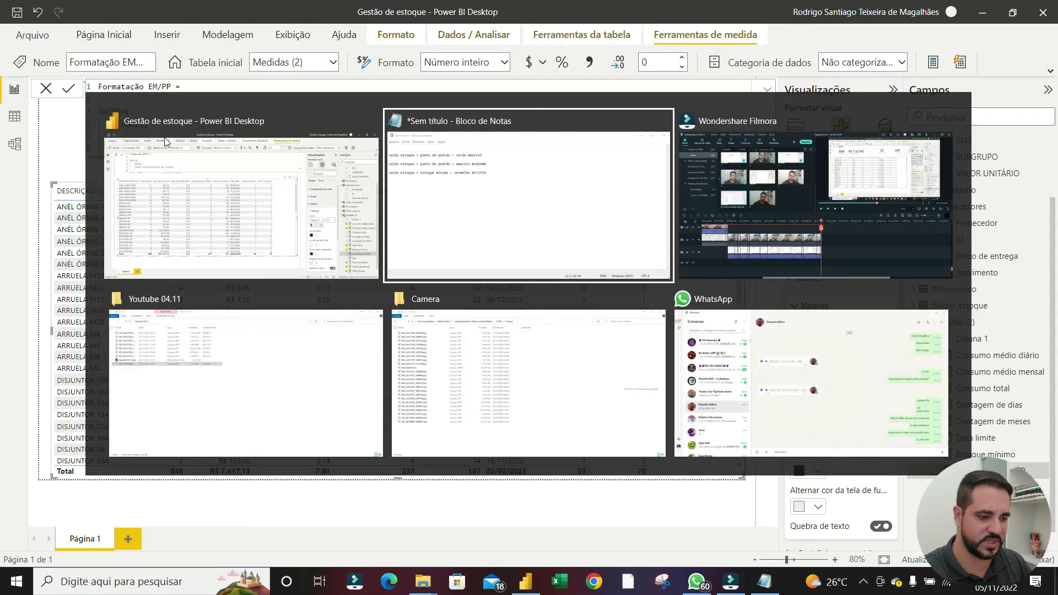
left_click_drag(264, 152, 311, 155)
key("ctrl+c")
key("alt+Tab")
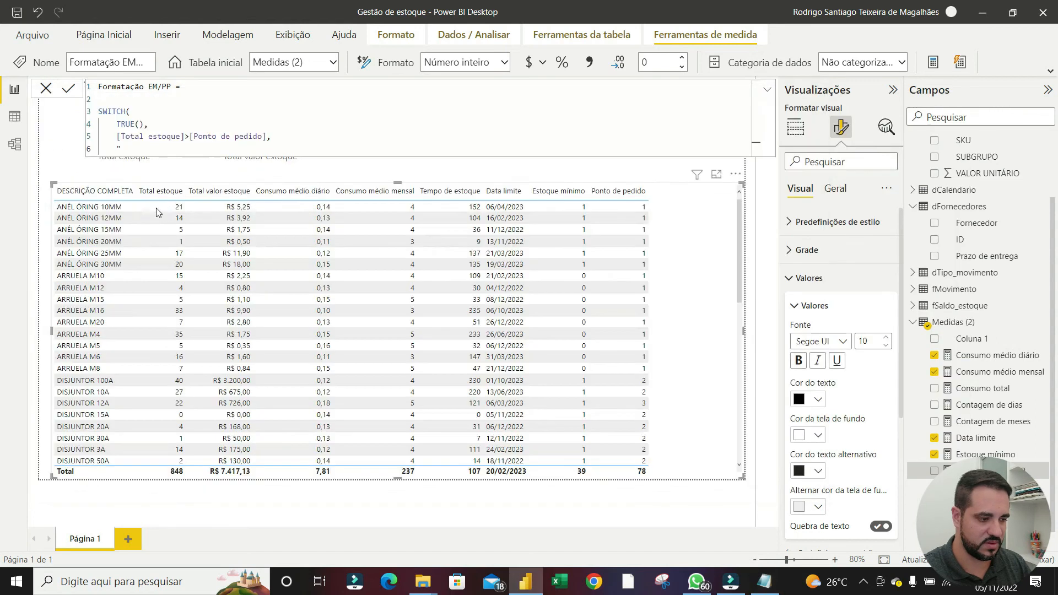
key("ctrl+v")
type("\"")
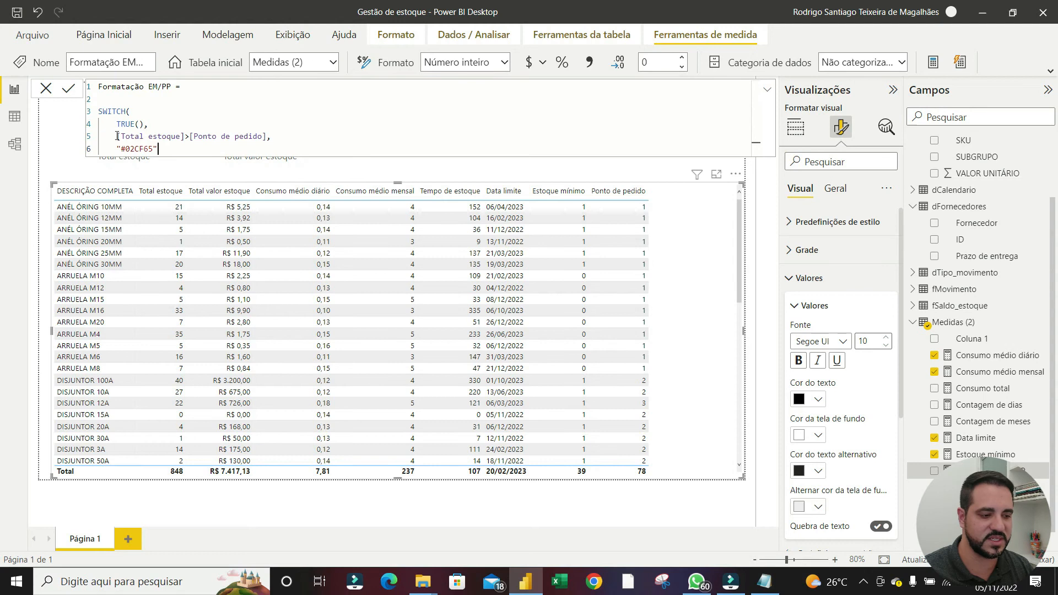
type(",")
key("shift+Return")
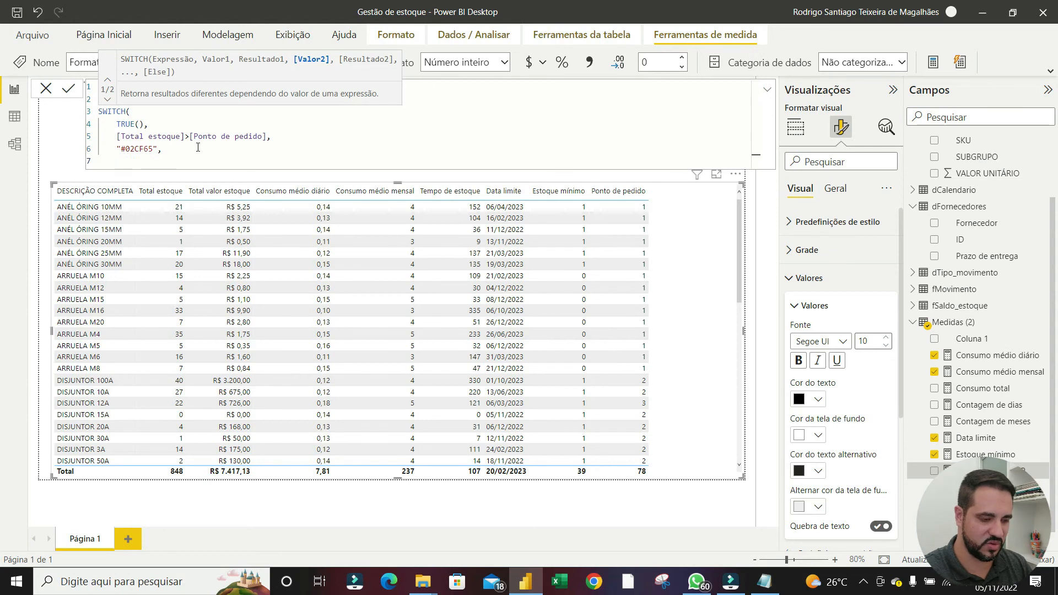
Add the second SWITCH condition [Total estoque]<=[Ponto de pedido] to the measure expression
type("[Total estoque]")
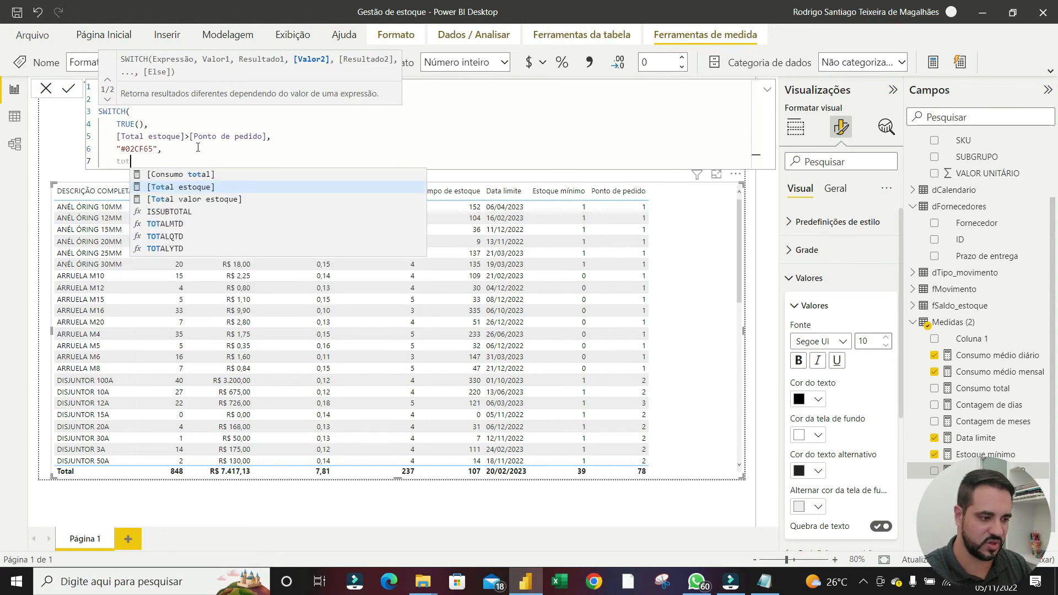
key("Tab")
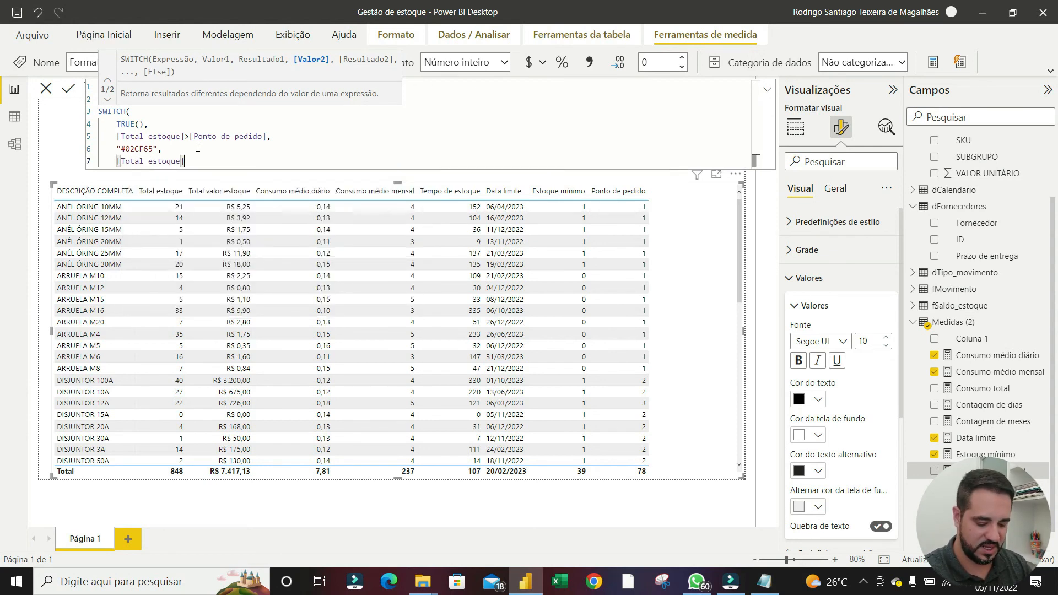
type("<")
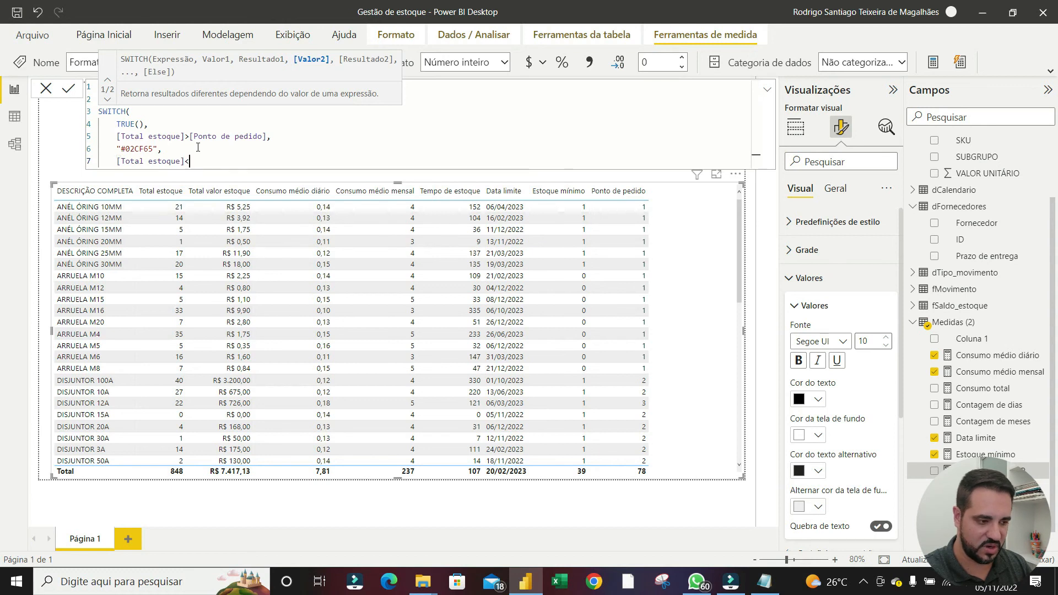
type("=[Ponto de pedido],")
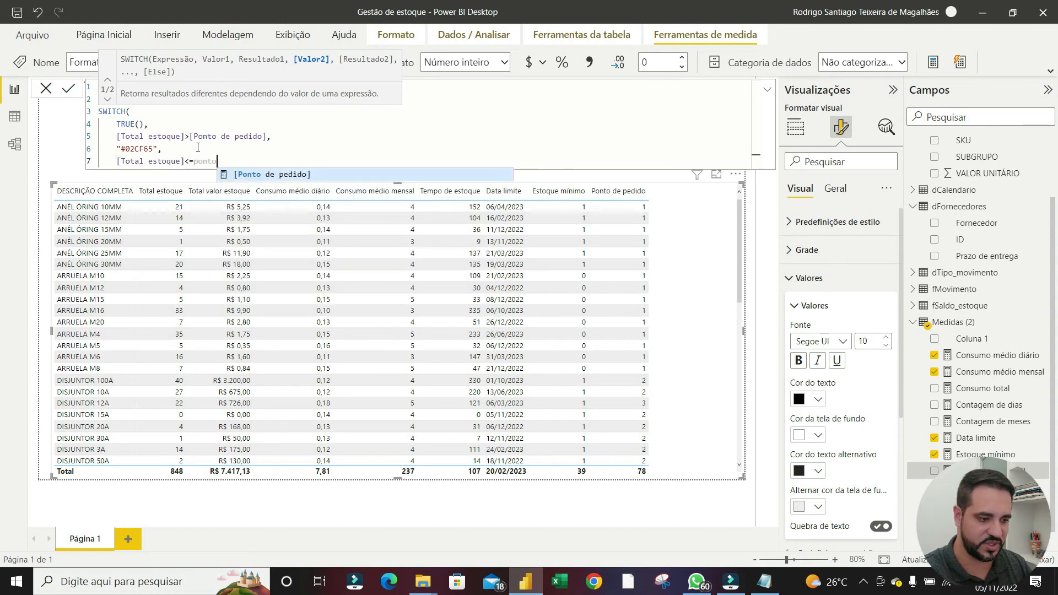
key("Tab")
type(",")
key("shift+Return")
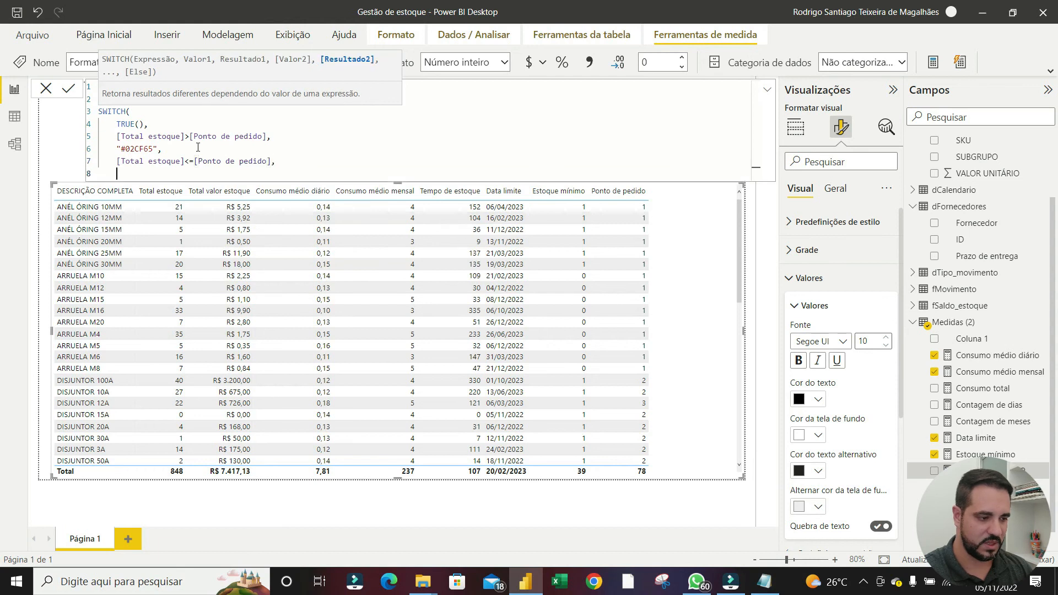
Copy the yellow hex code from the Notepad note and enter "#EAEA00" in Power BI as the second condition's result
key("alt+Tab")
left_click_drag(275, 178, 312, 178)
key("alt+Tab")
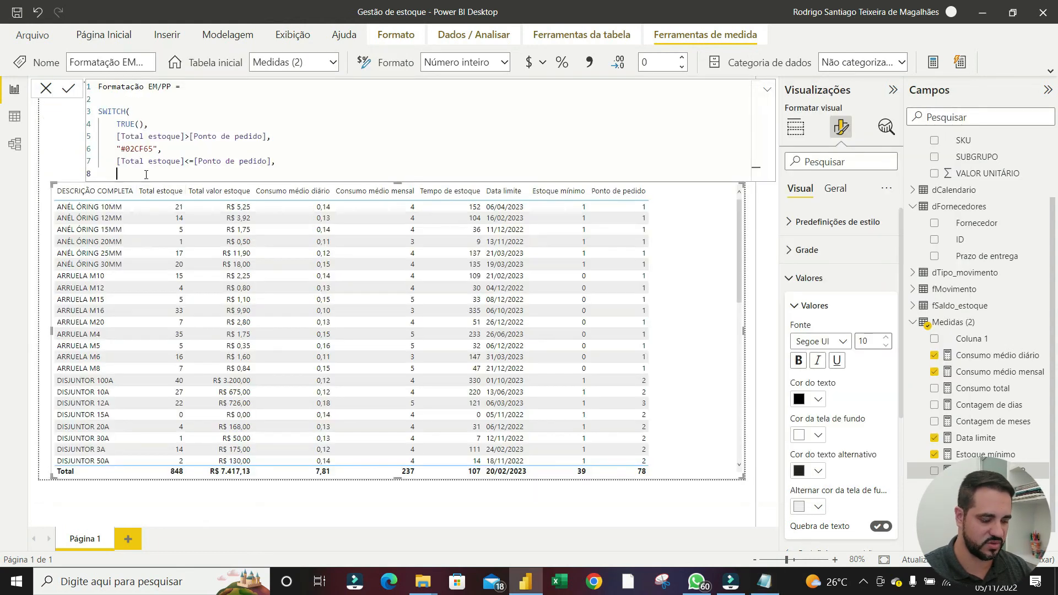
type("\"")
key("ctrl+v")
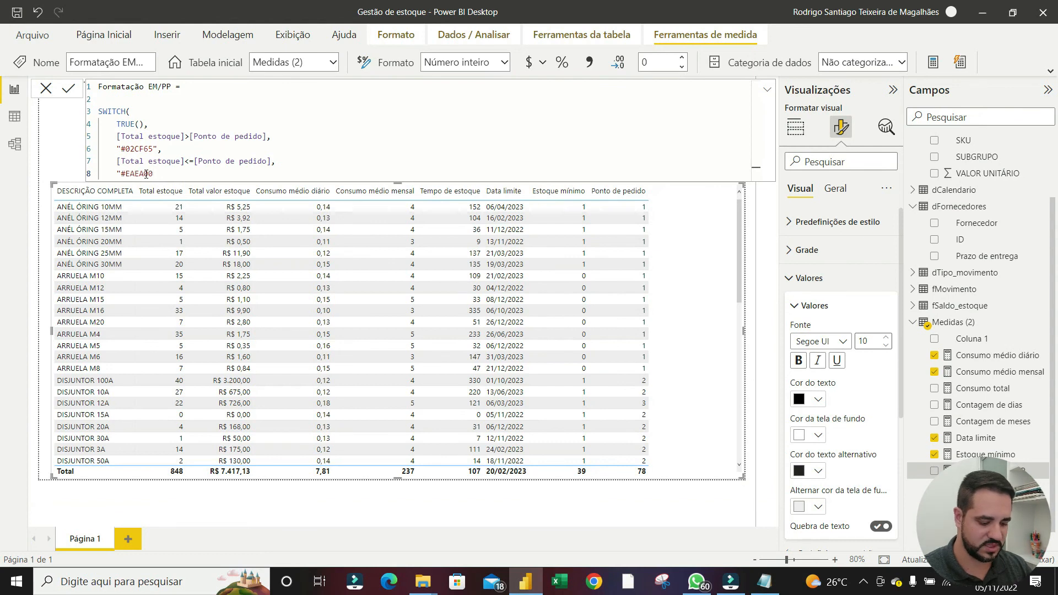
type(",")
key("shift+Return")
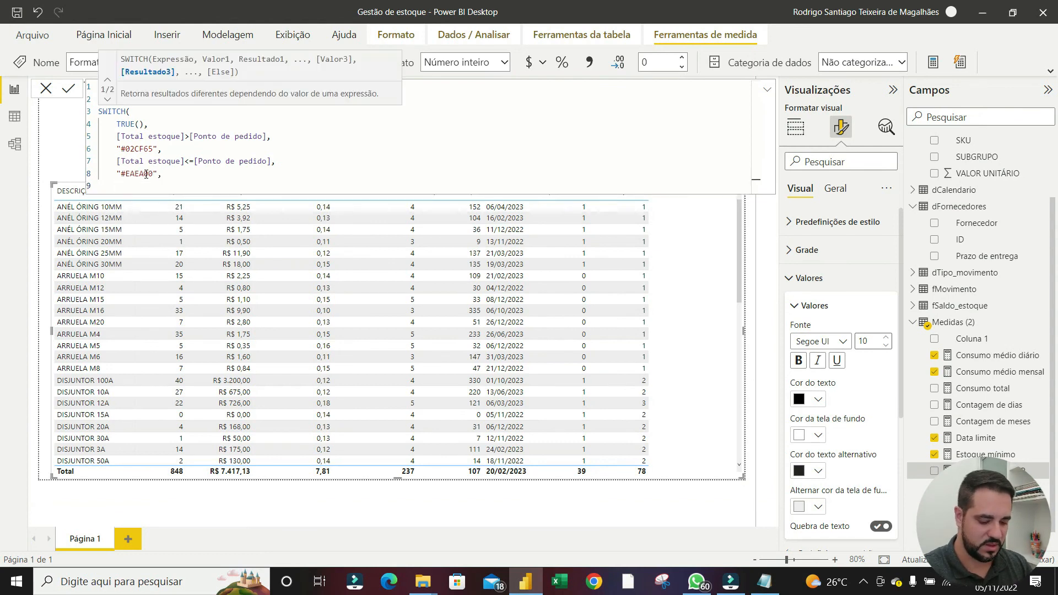
Add the third SWITCH condition [Total estoque]<=[Estoque mínimo] to the measure expression
type("total")
key("Tab")
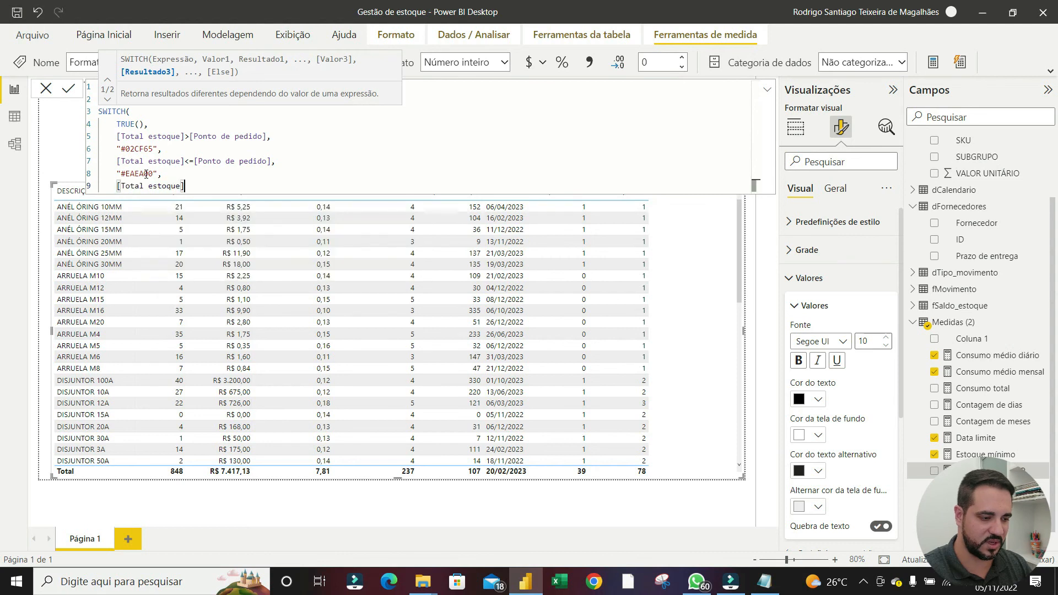
type("<")
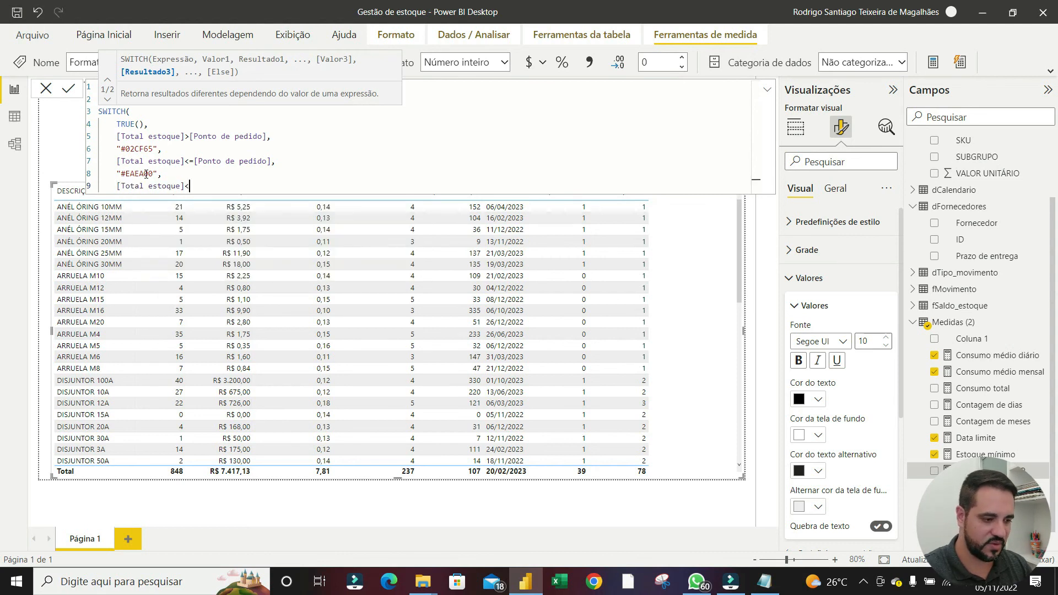
type("=")
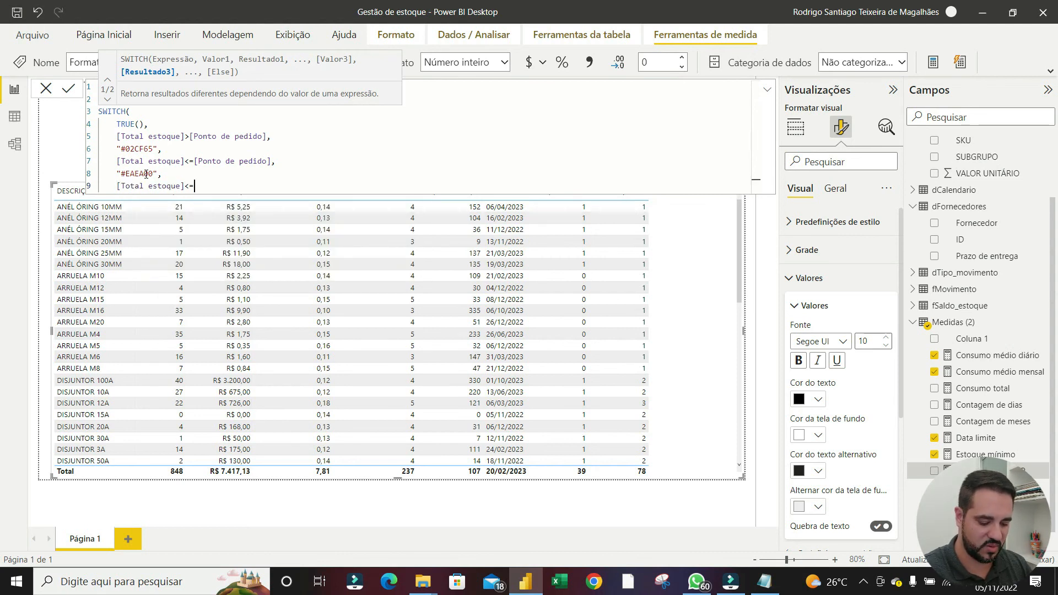
type("esto")
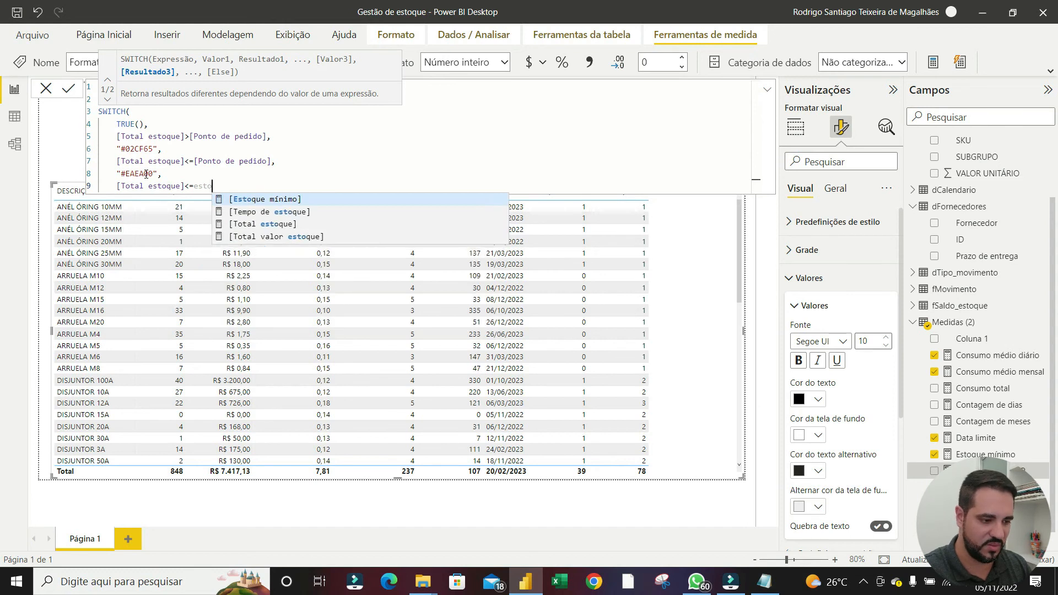
key("Tab")
type(",")
key("Return")
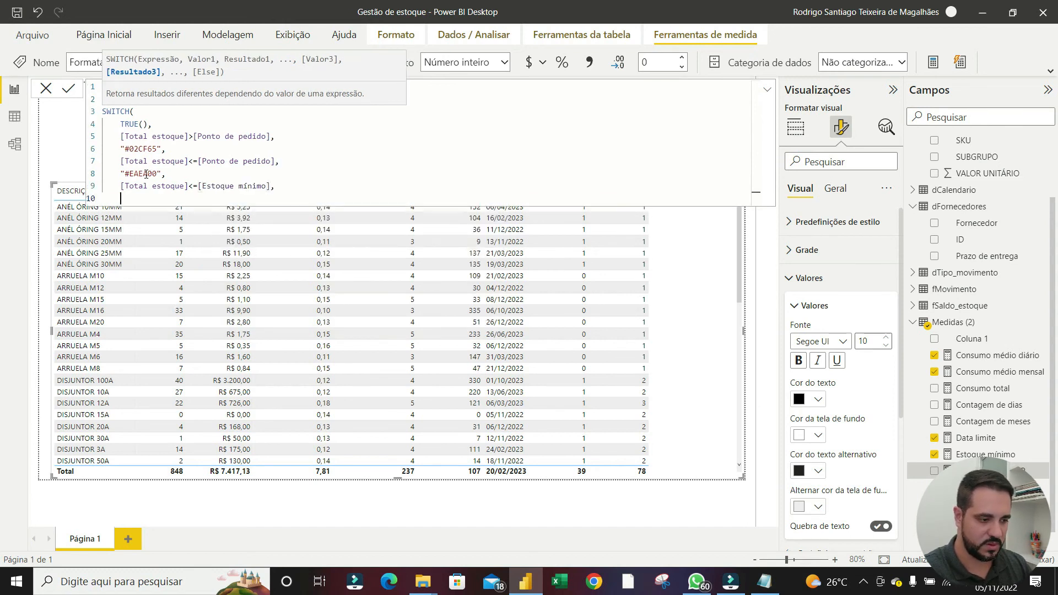
Copy the red hex code from the Notepad note and enter "#FC3939" in Power BI as the third condition's result
key("alt+Tab")
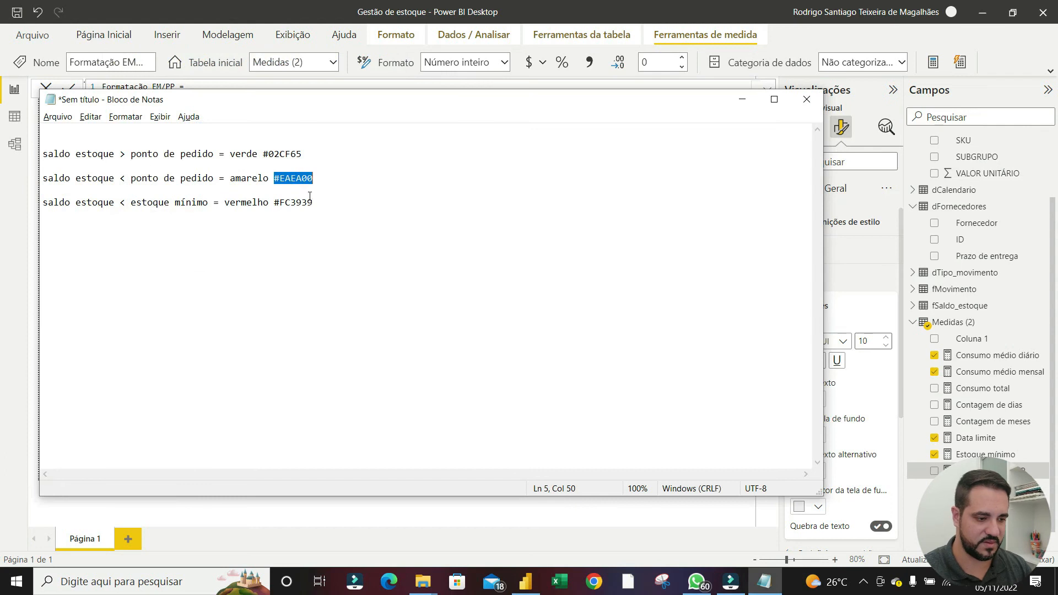
left_click_drag(314, 202, 274, 201)
key("ctrl+c")
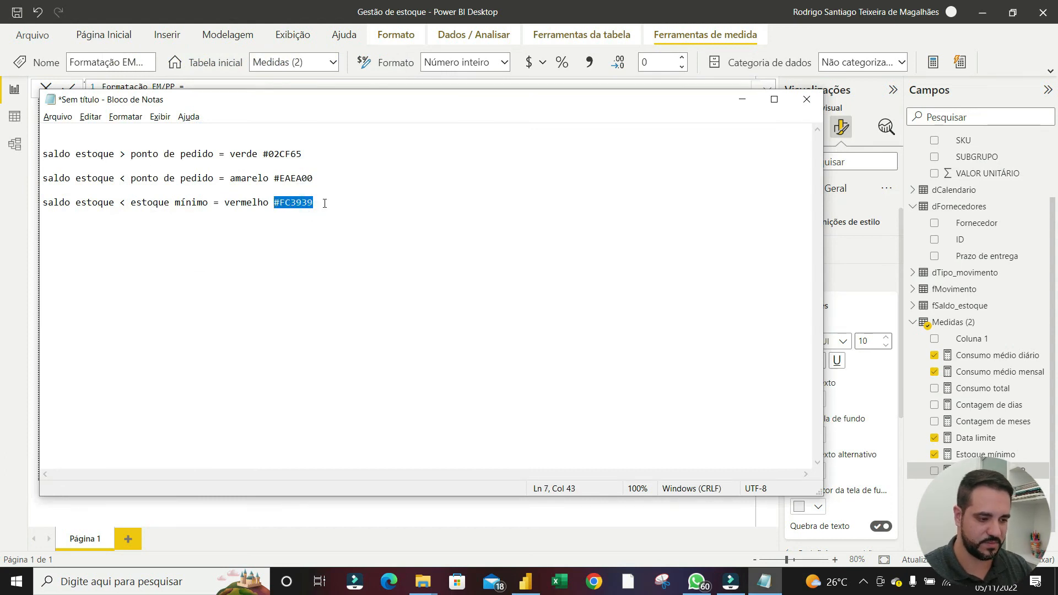
key("alt+Tab")
type("\"")
key("ctrl+v")
type("\"")
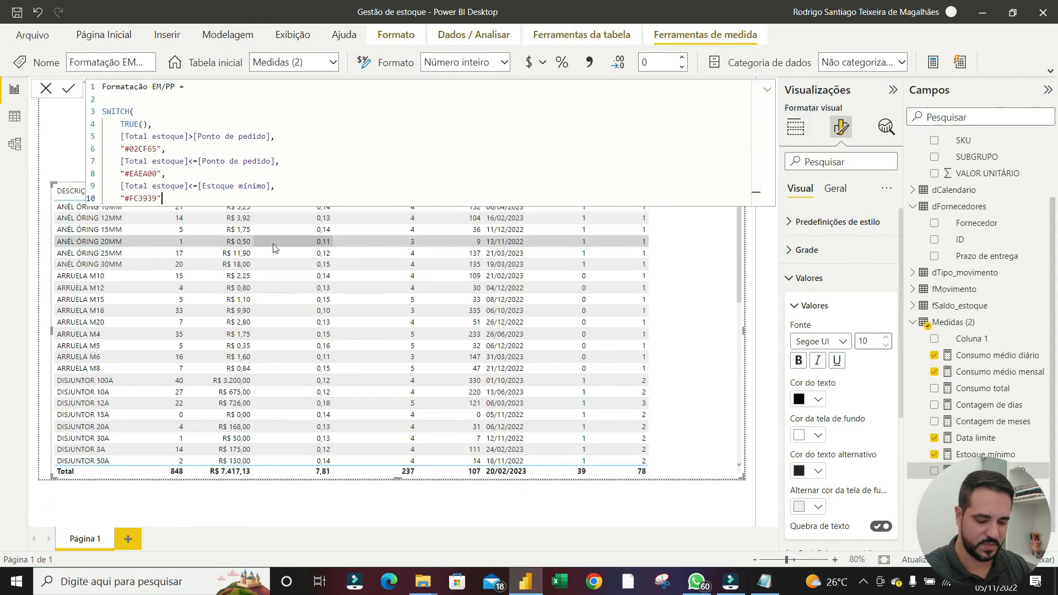
Close the SWITCH function on a new line, commit the Formatação EM/PP measure and select the Medidas (2) table
key("Return")
type(")")
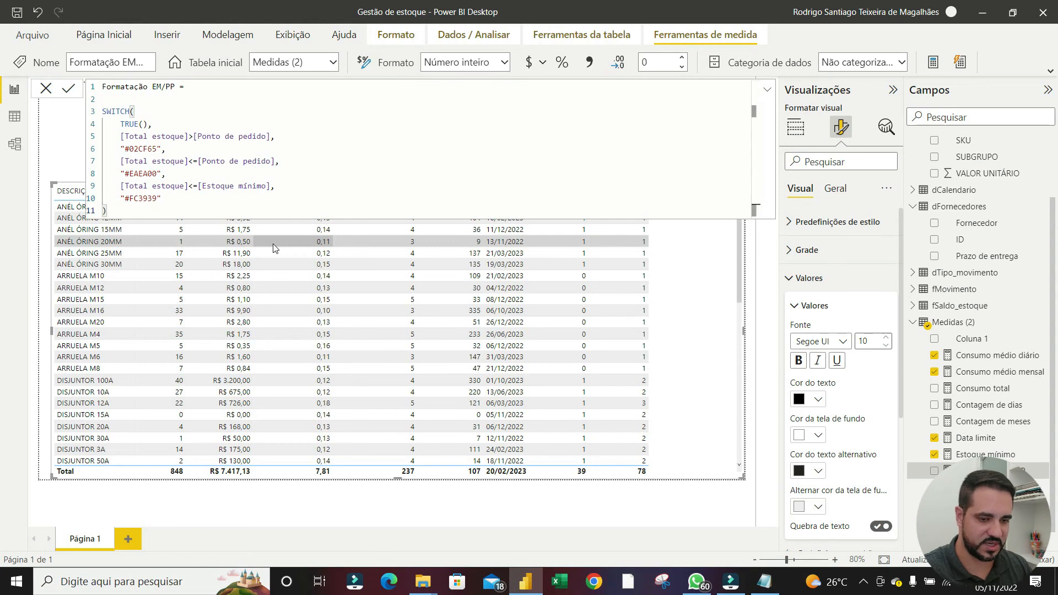
key("Return")
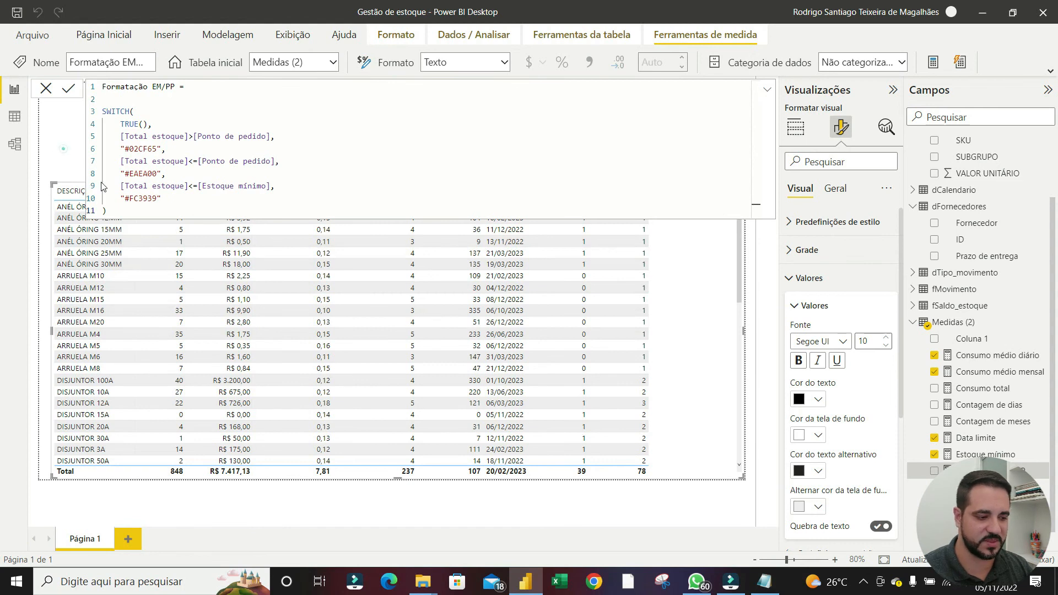
left_click(959, 323)
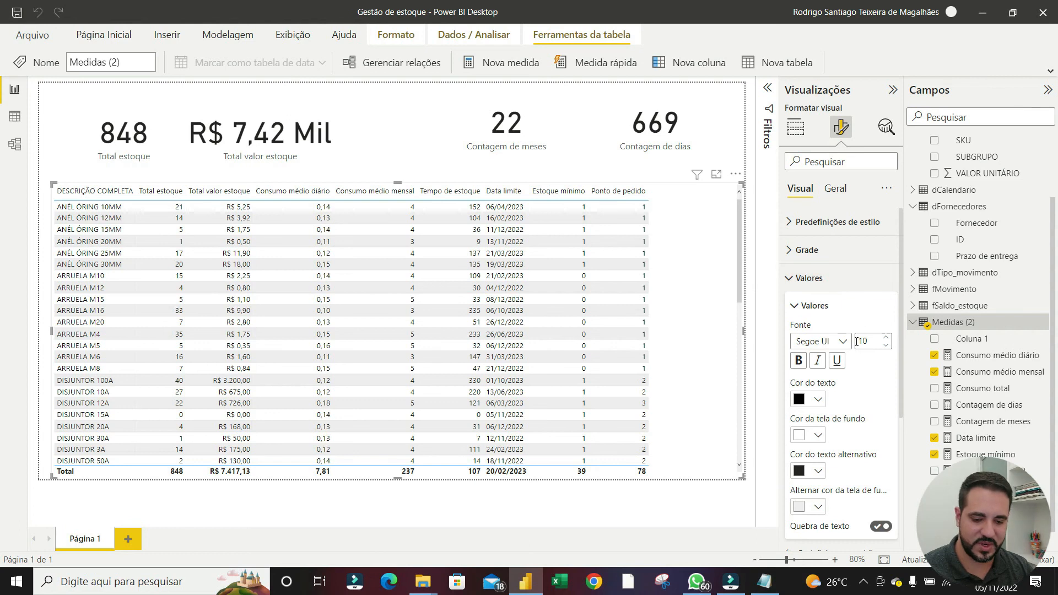
In the table's cell element formatting, choose the Total estoque series and turn on its conditional background colour
scroll(854, 405, "down", 1)
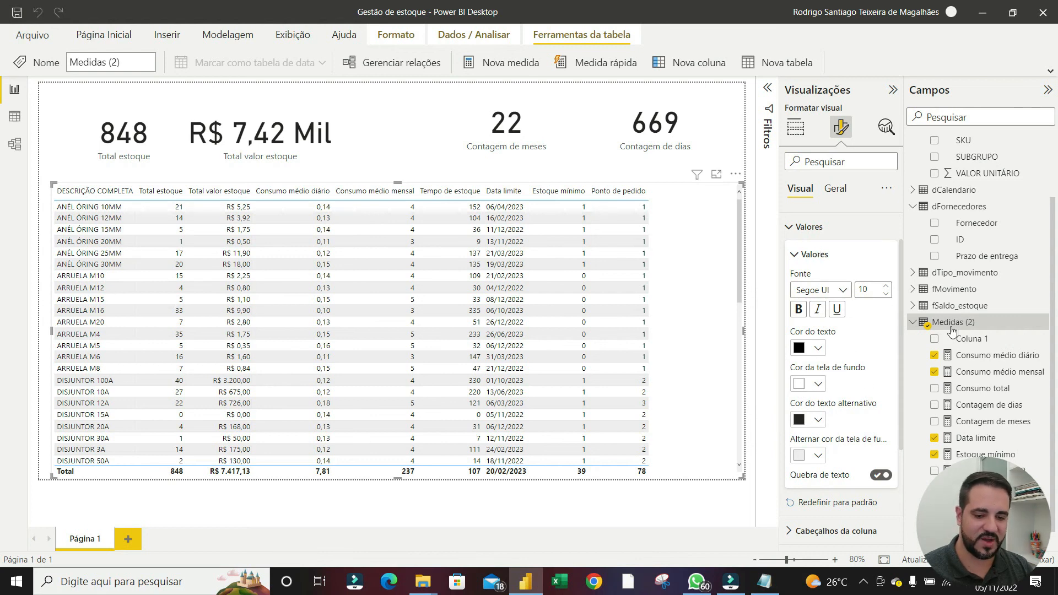
left_click(815, 253)
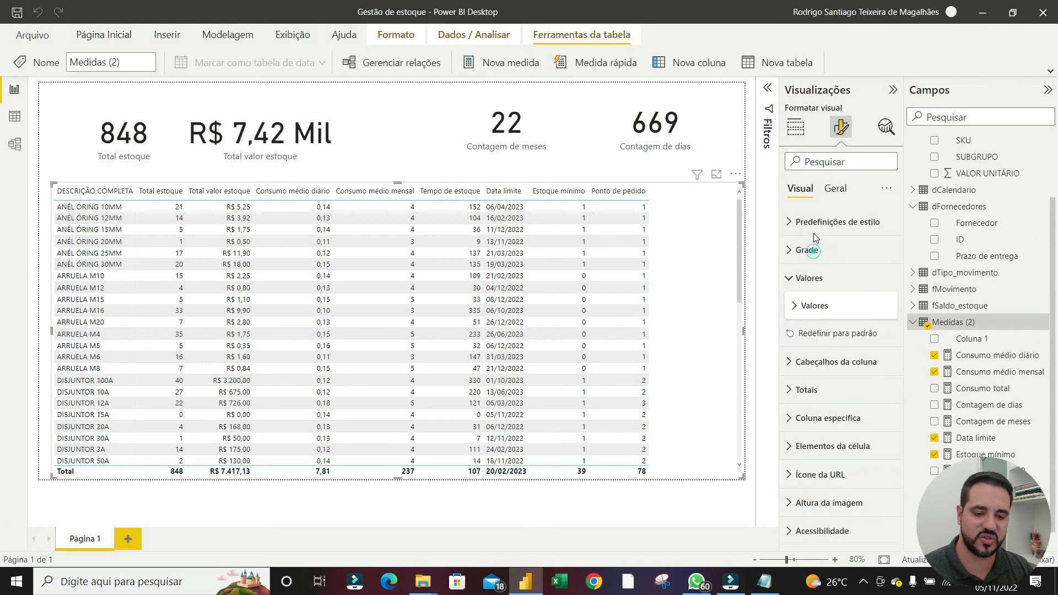
left_click(827, 448)
scroll(827, 435, "down", 4)
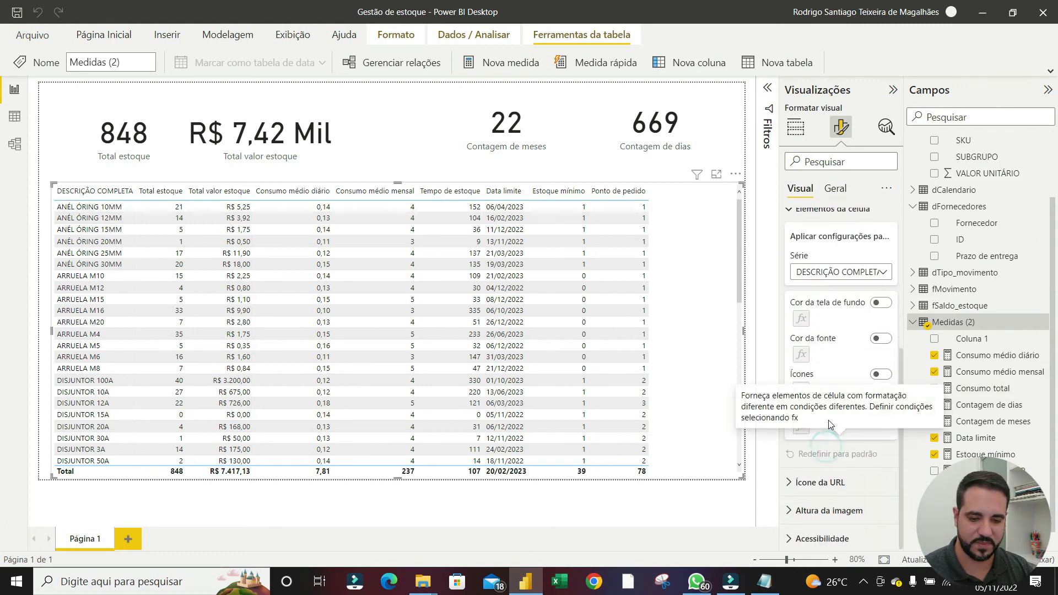
left_click(822, 270)
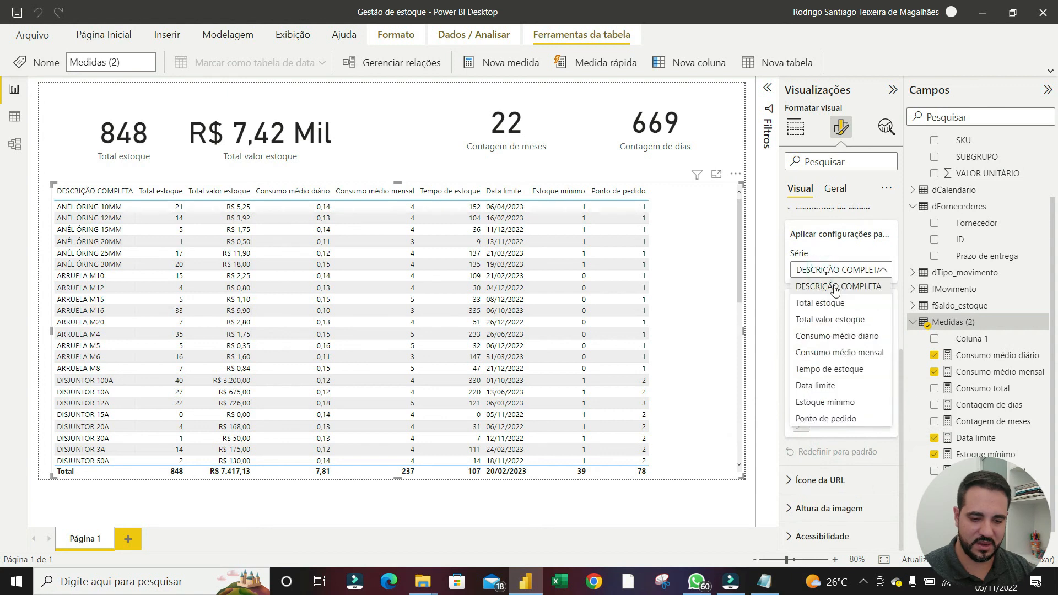
left_click(832, 305)
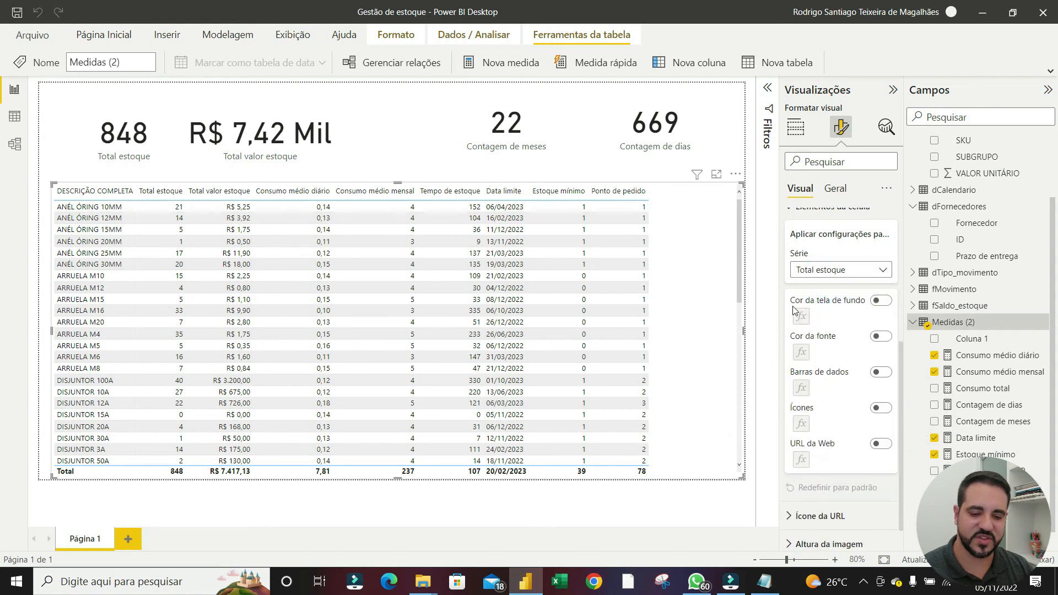
left_click(881, 302)
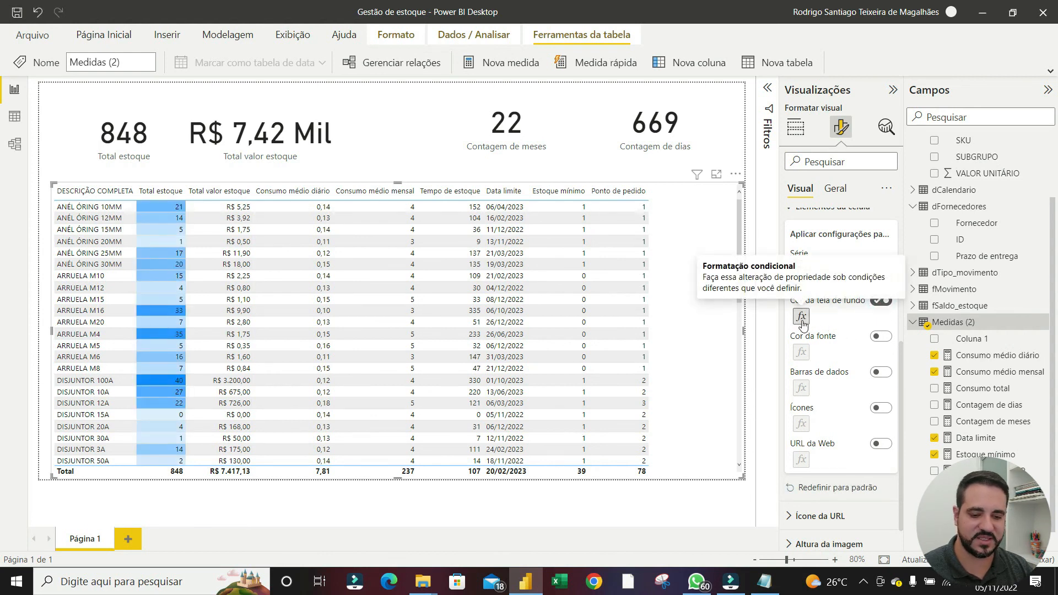
Set the Total estoque background colour to the field-value format style, based on the Formatação EM/PP measure, and apply it
left_click(801, 318)
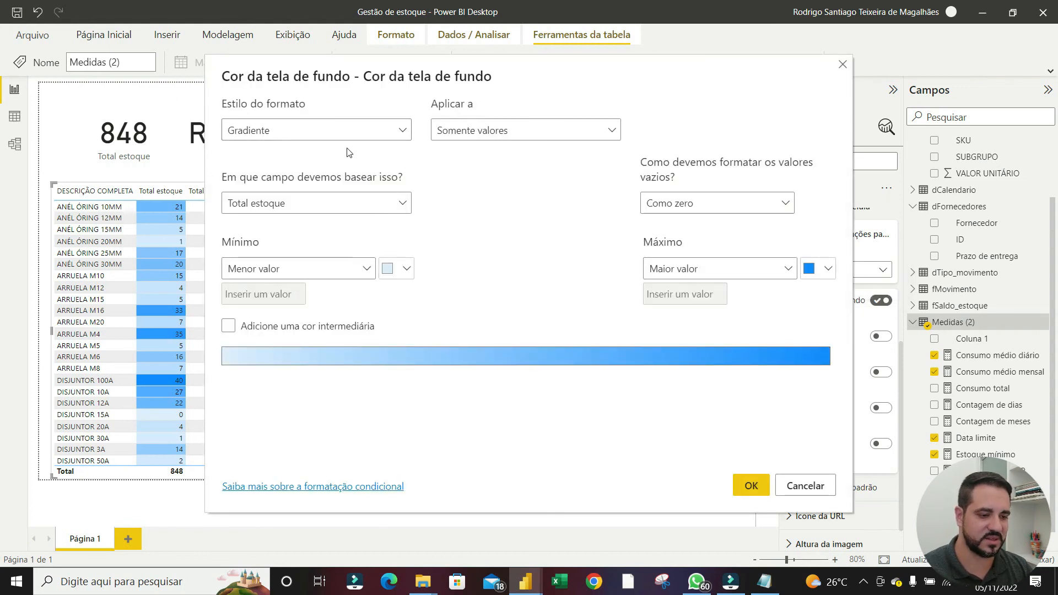
left_click(315, 134)
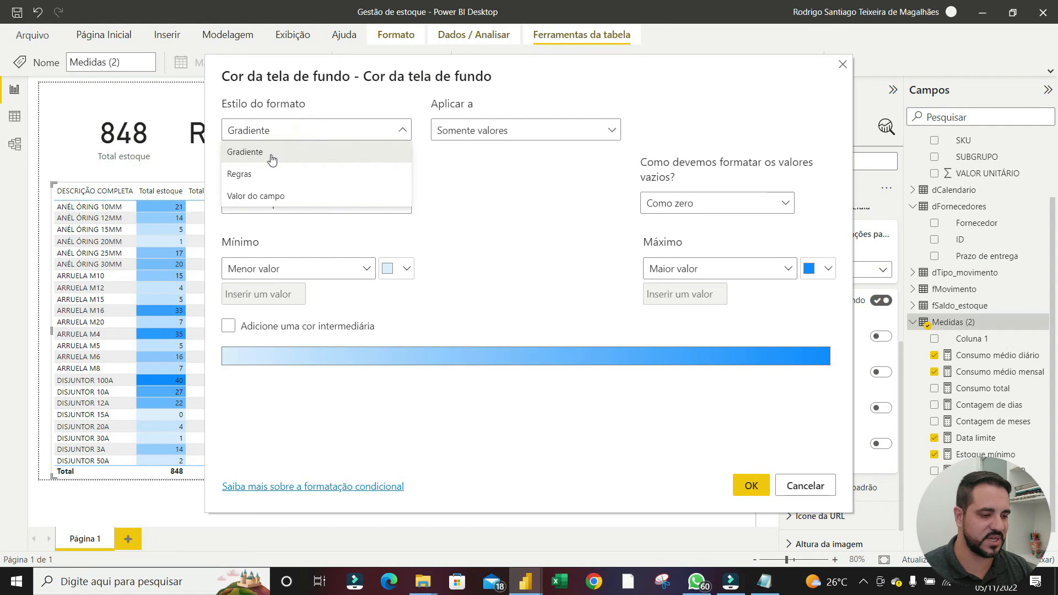
left_click(274, 202)
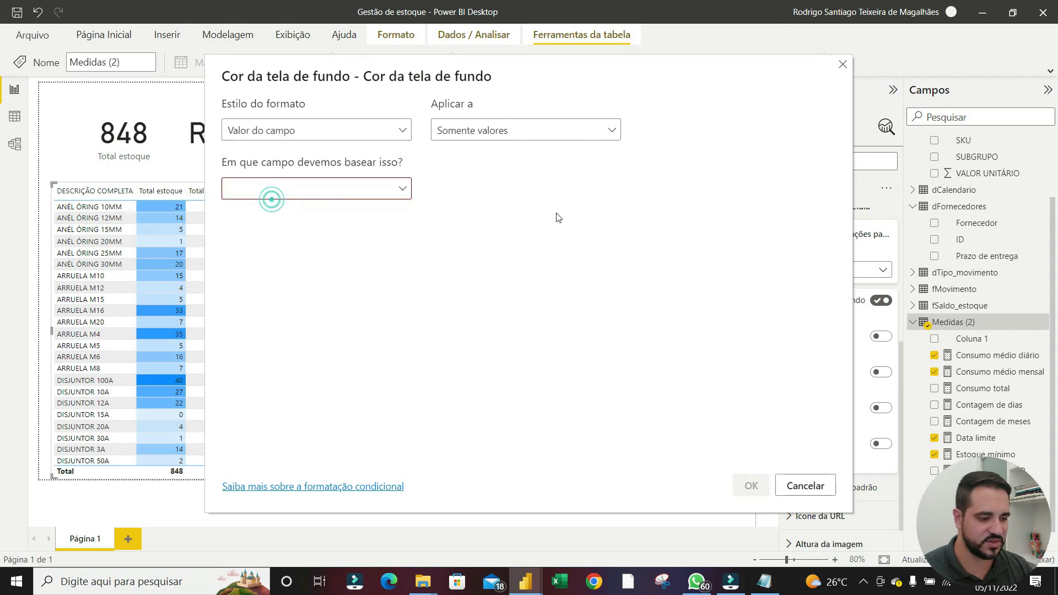
left_click(324, 192)
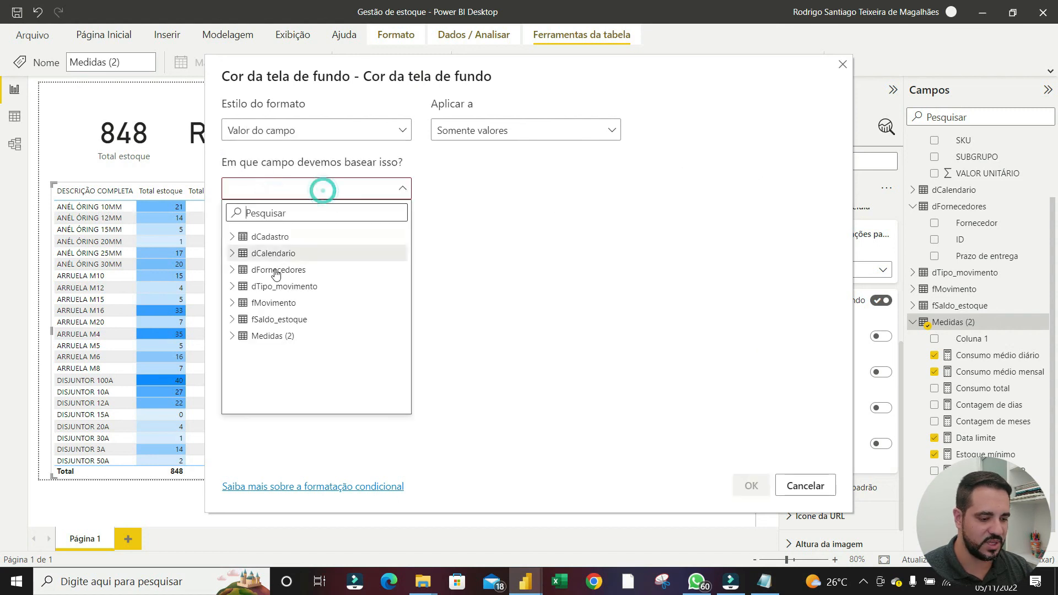
left_click(232, 338)
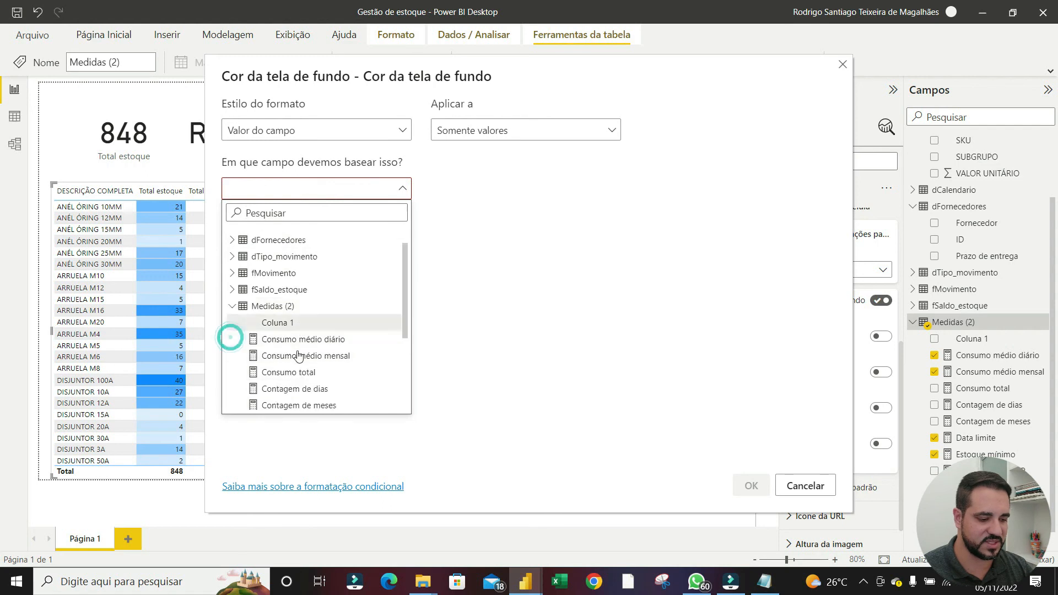
scroll(394, 329, "down", 3)
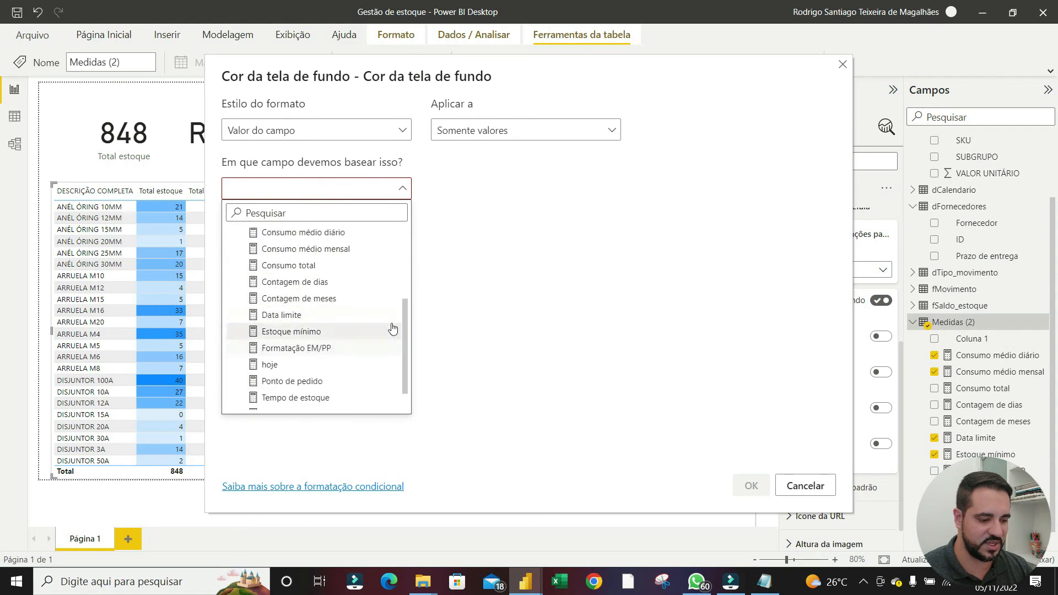
left_click(320, 354)
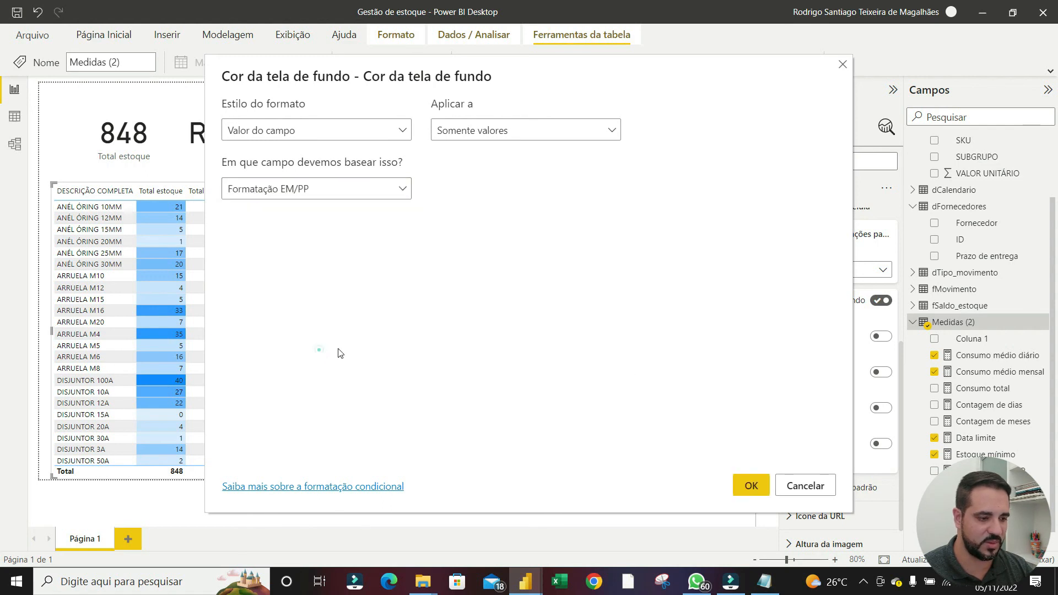
left_click(751, 487)
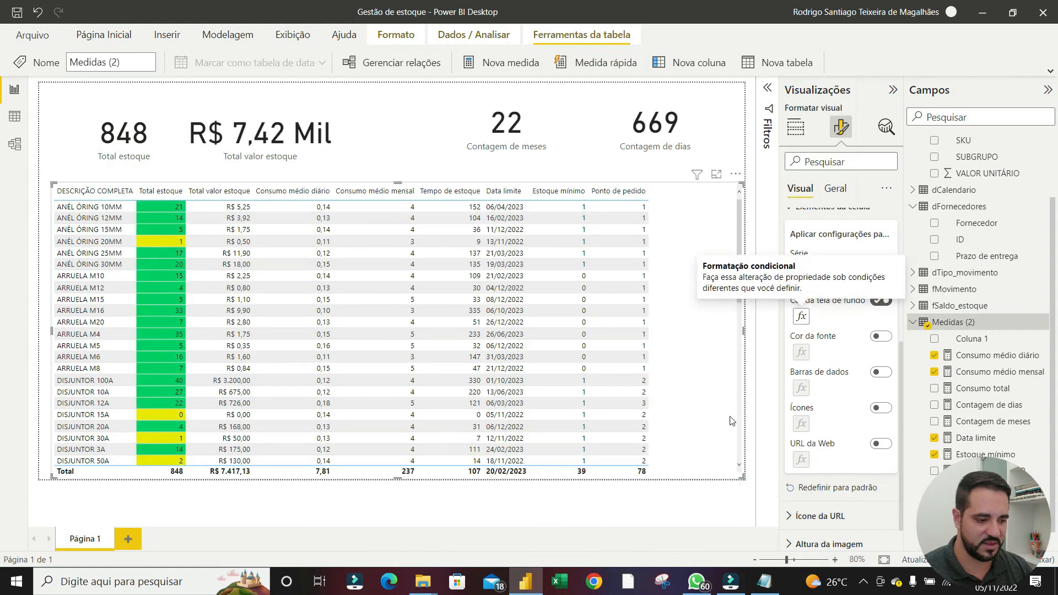
Review the background colours across the table rows and check the ROLAMENTO 6002 row against its minimum stock and reorder point
scroll(336, 353, "down", 10)
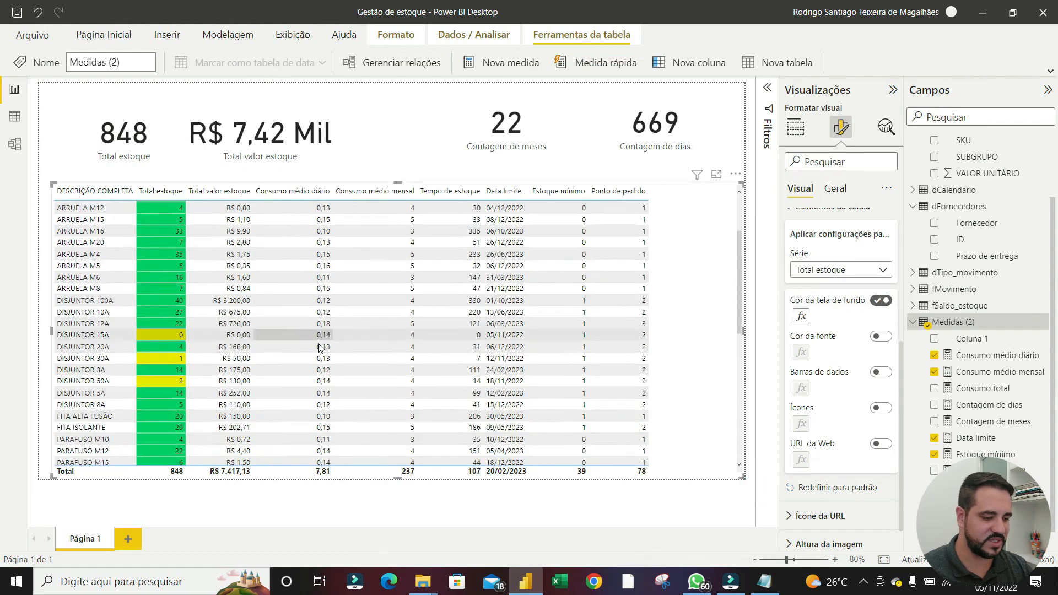
scroll(236, 371, "up", 10)
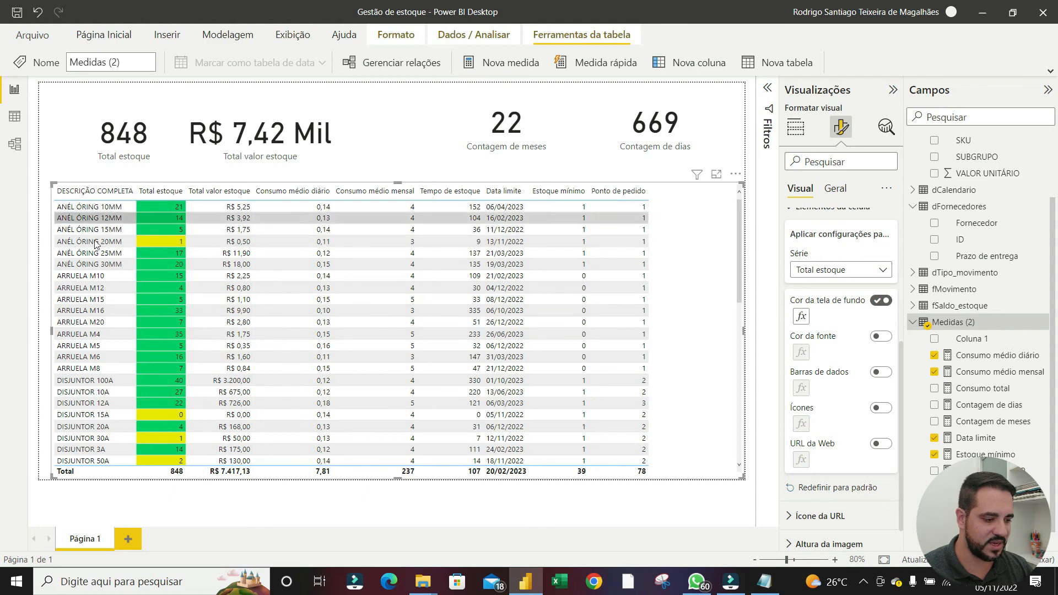
scroll(140, 263, "down", 10)
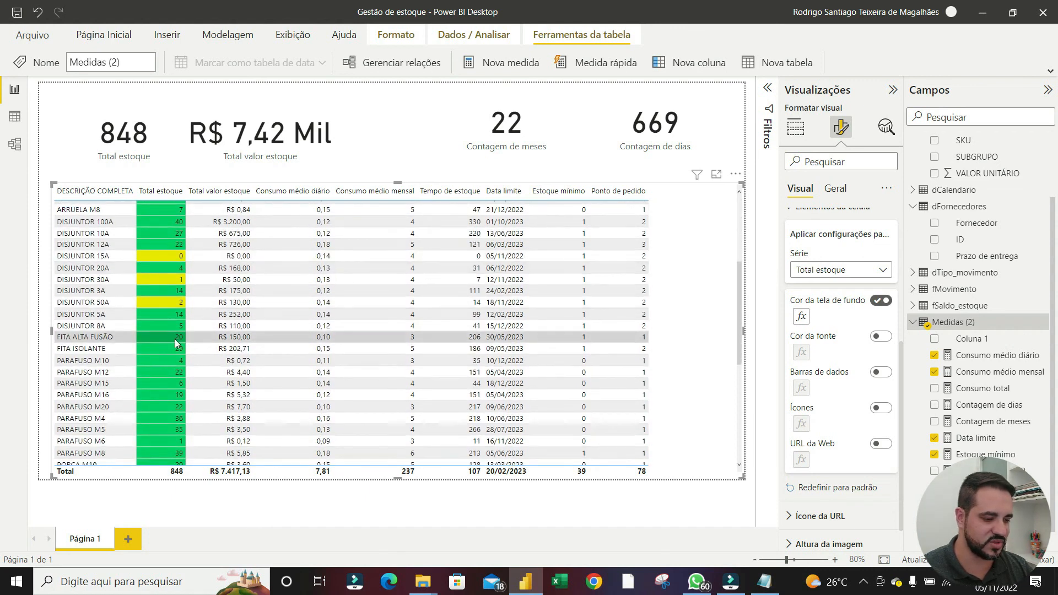
scroll(152, 359, "down", 2)
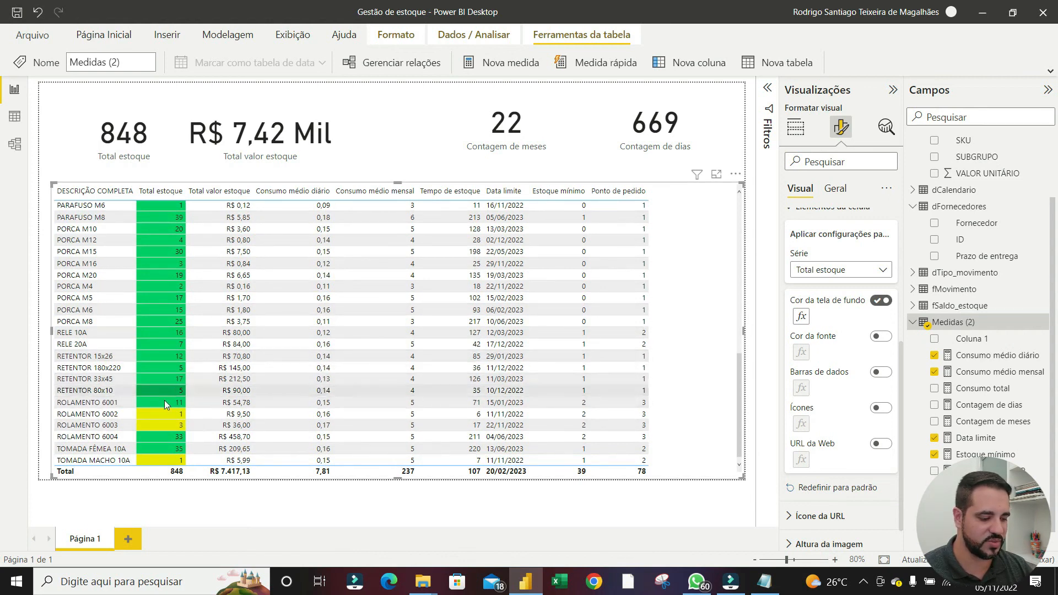
left_click(122, 413)
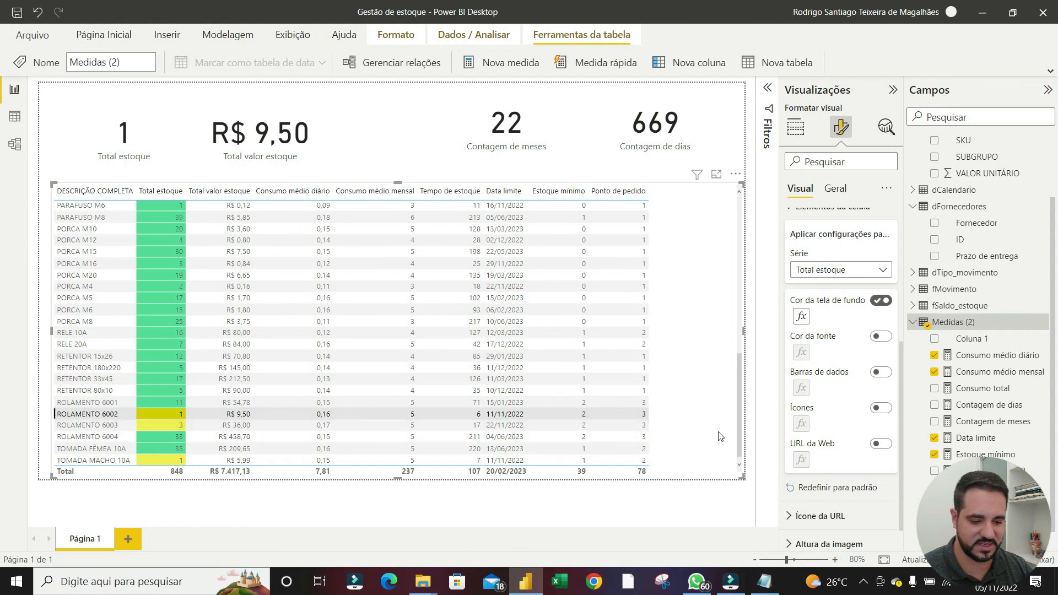
left_click(699, 414)
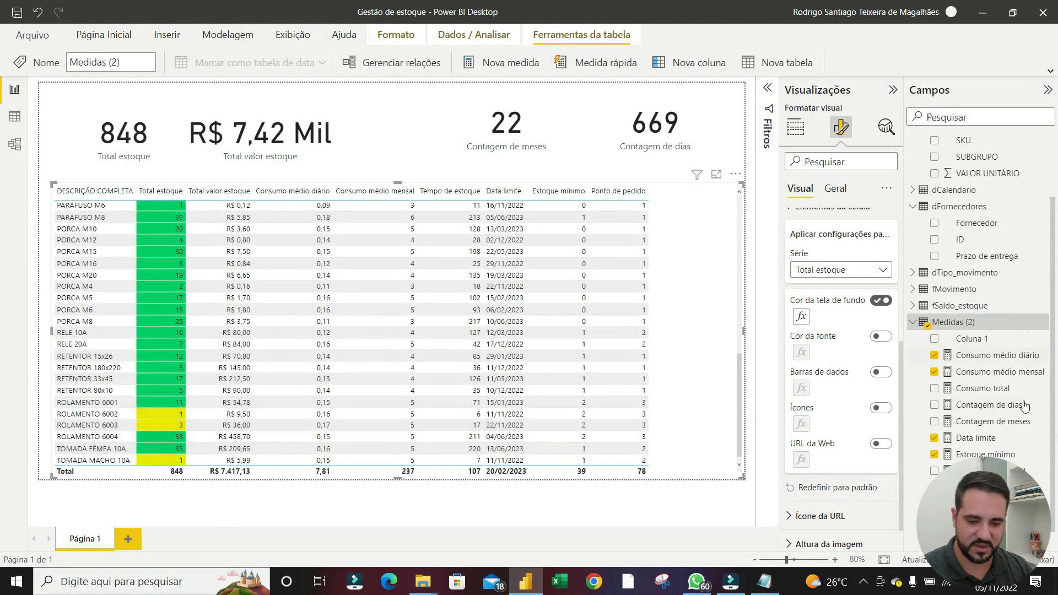
Set the Estoque mínimo measure to 2 decimal places
scroll(825, 268, "up", 5)
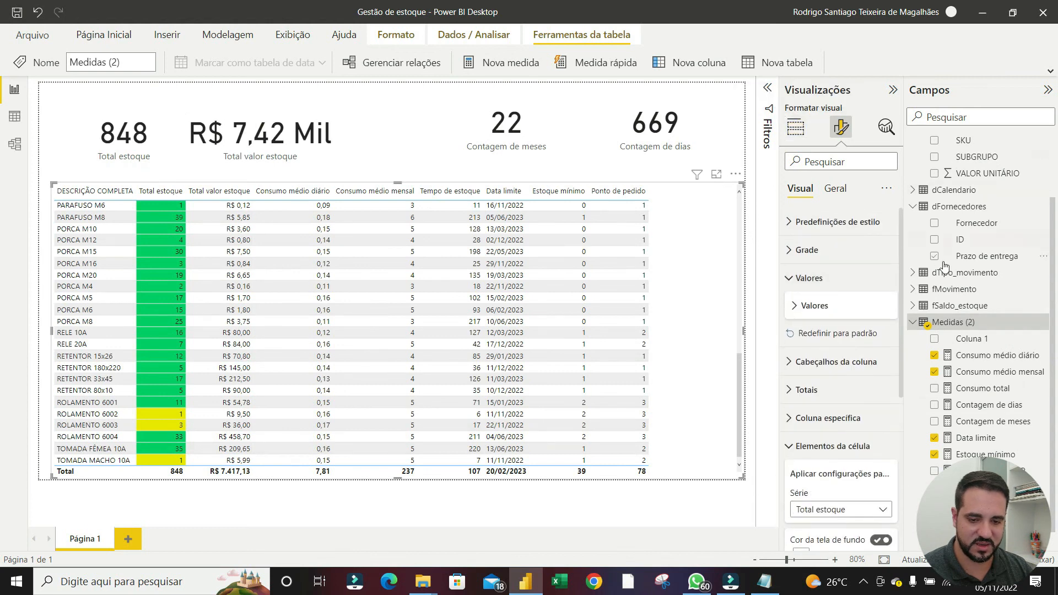
scroll(965, 321, "up", 3)
scroll(966, 320, "down", 3)
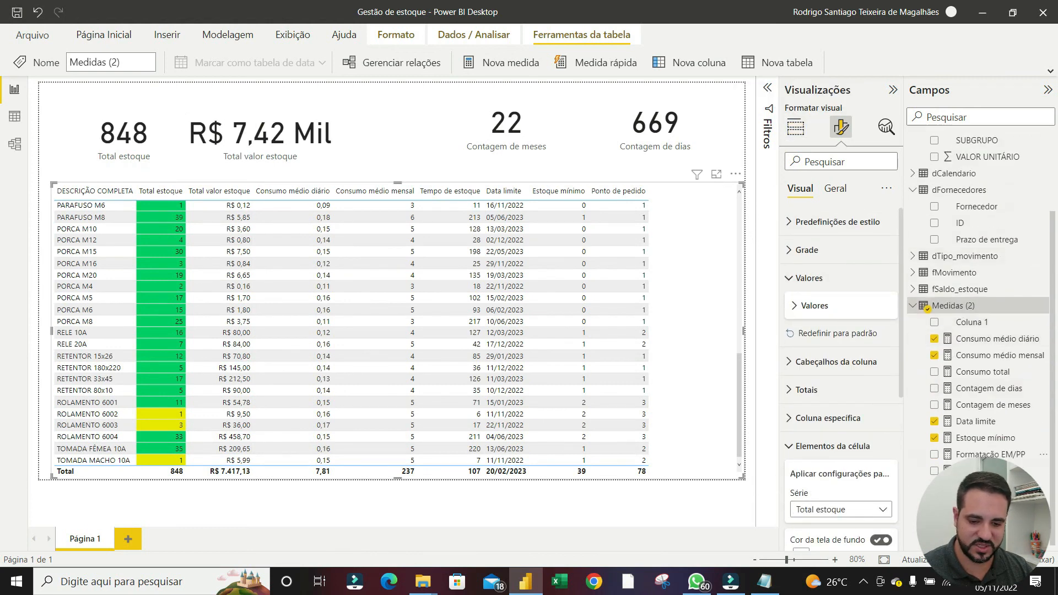
left_click(979, 439)
left_click(656, 58)
type("0")
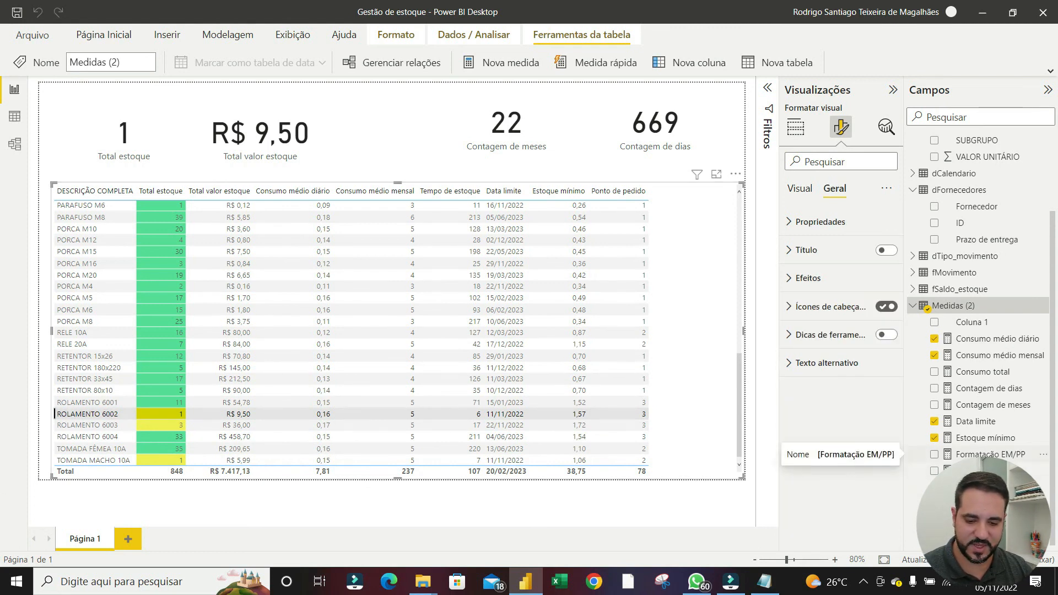
In the Formatação EM/PP measure, move the [Total estoque]<=[Estoque mínimo] condition with "#FC3939" directly below TRUE(), followed by a comma
left_click(991, 454)
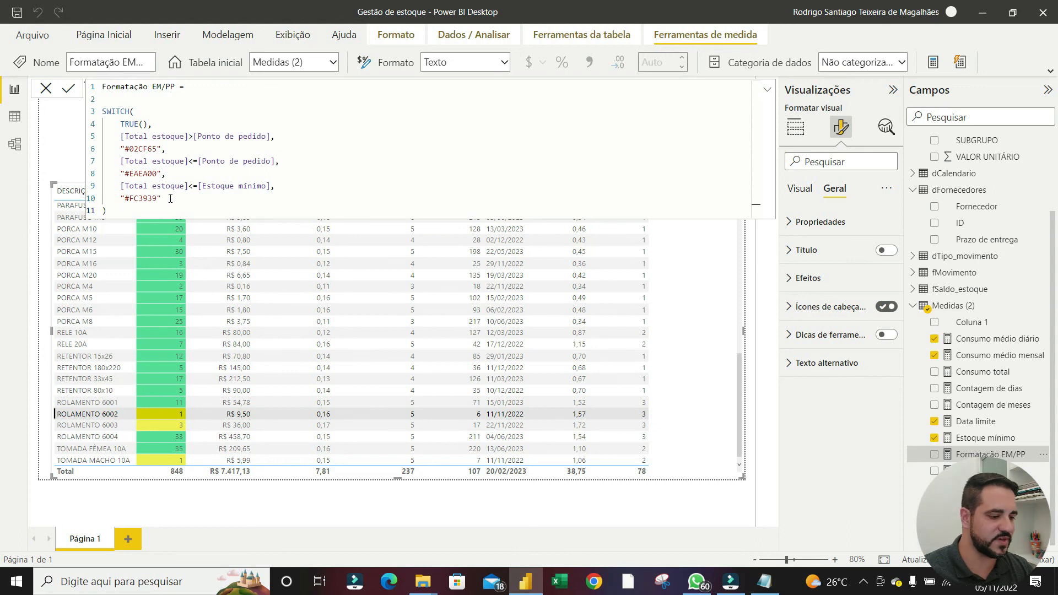
left_click(168, 123)
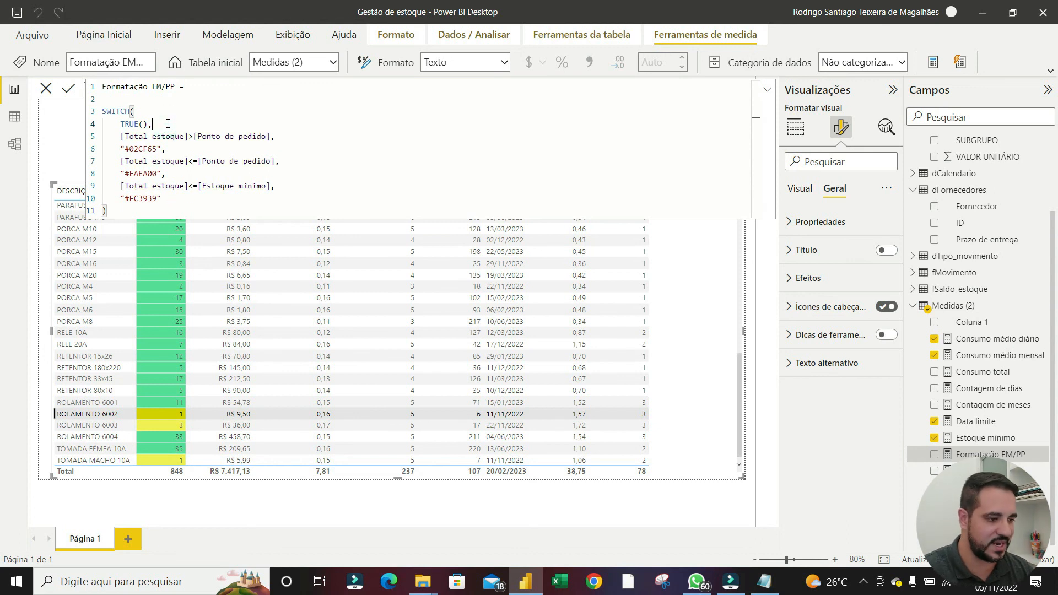
key("shift+Return")
key("shift+Return")
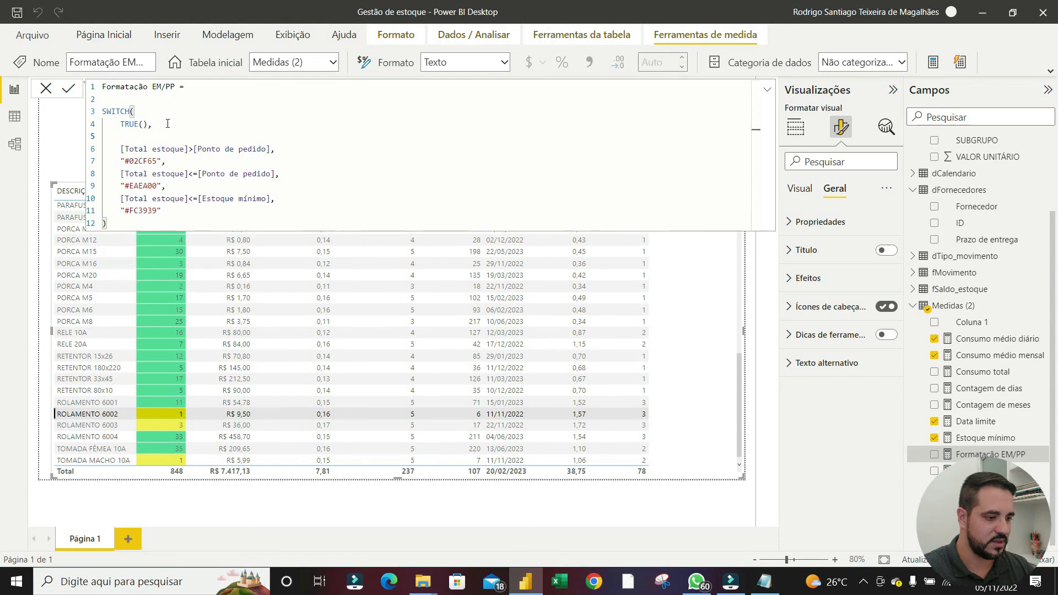
left_click_drag(172, 224, 104, 210)
key("ctrl+x")
left_click(105, 137)
key("ctrl+v")
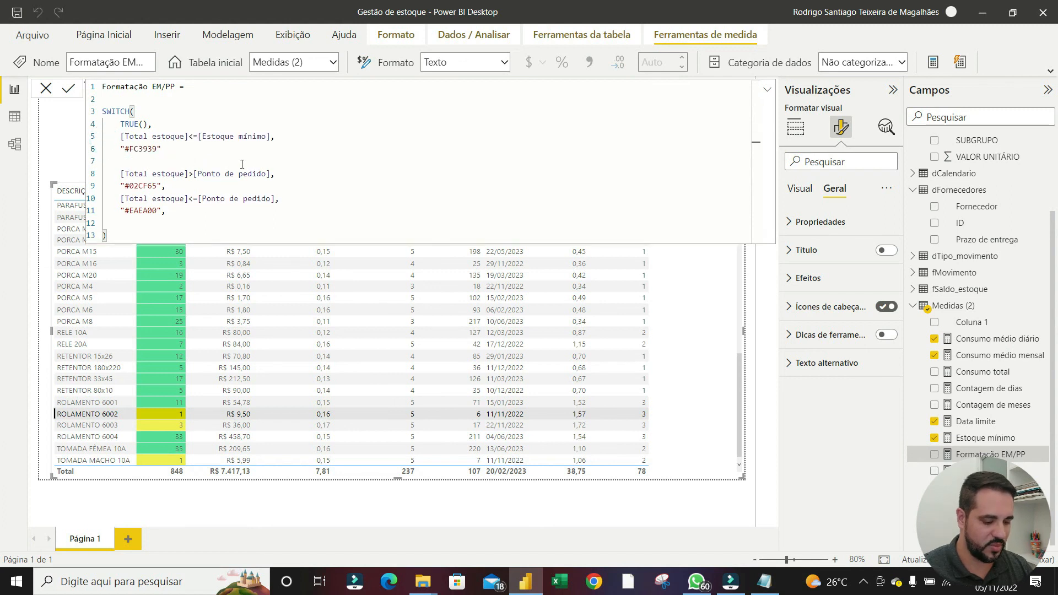
type(",")
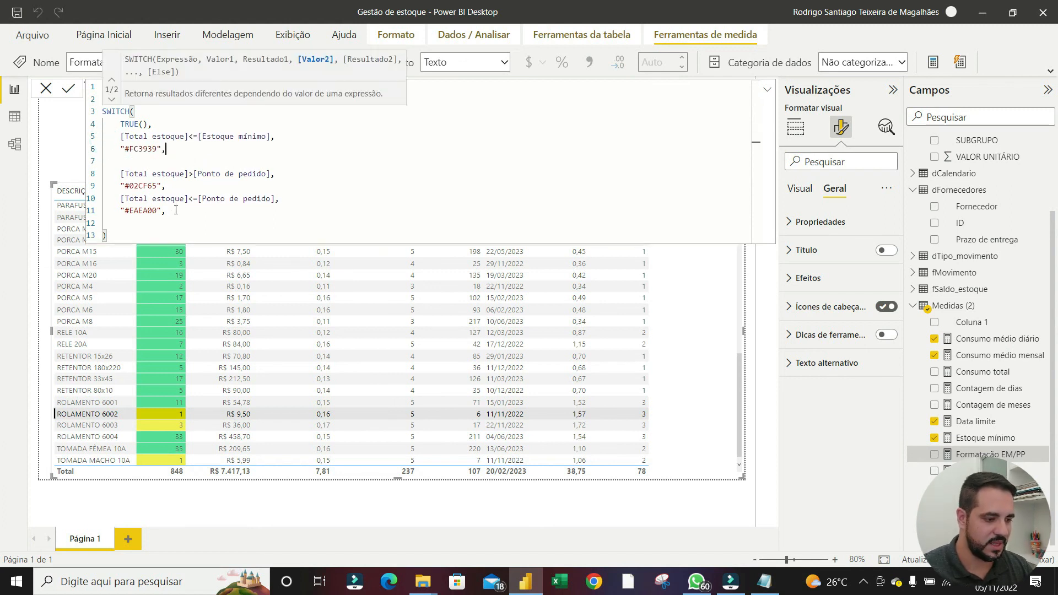
Move the [Total estoque]<=[Ponto de pedido] condition with "#EAEA00" to second place in the SWITCH, directly after the "#FC3939" result
left_click_drag(176, 210, 108, 203)
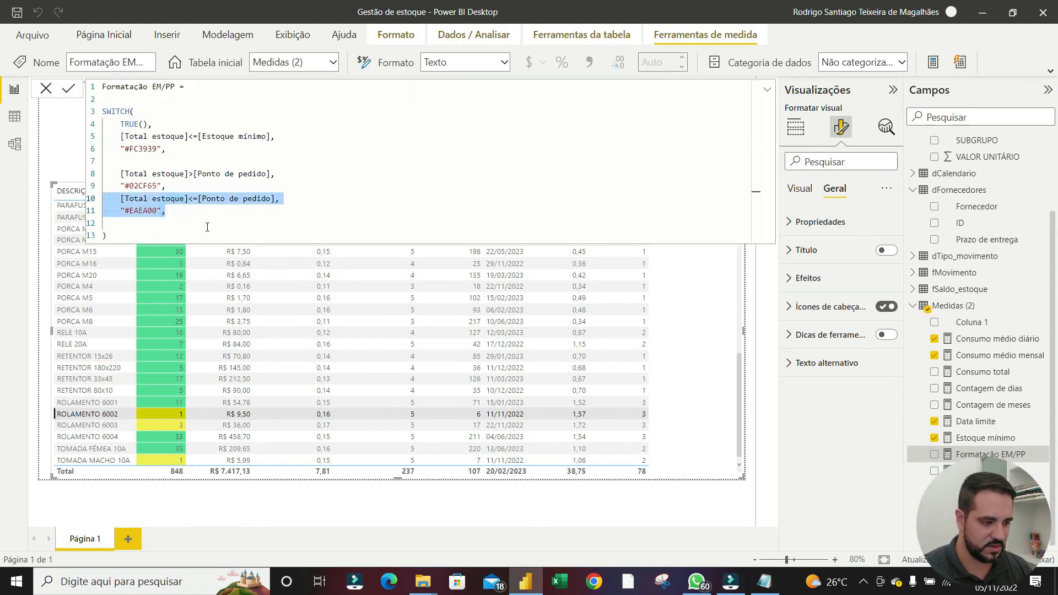
key("ctrl+x")
left_click(178, 150)
key("Return")
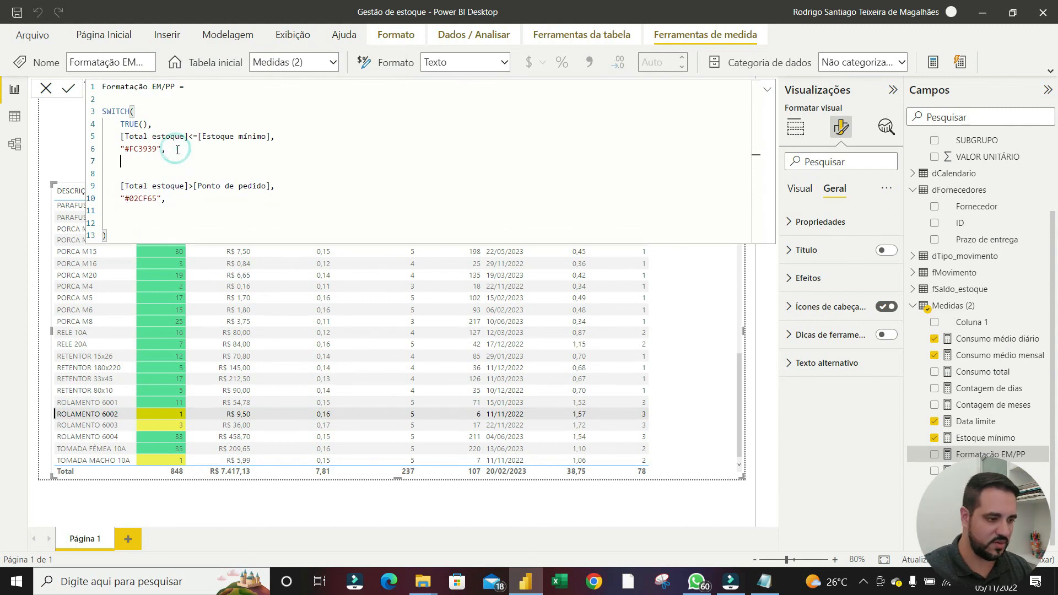
key("ctrl+v")
key("Delete")
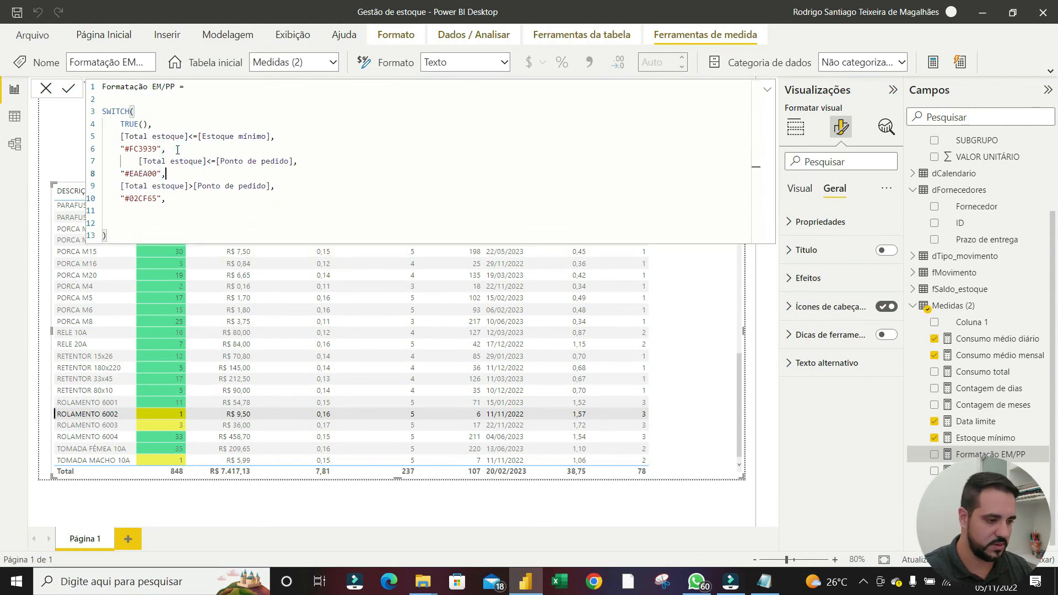
Remove the comma after "#02CF65" and the blank lines before the closing parenthesis, commit the measure and leave the formula editor
left_click(178, 200)
key("BackSpace")
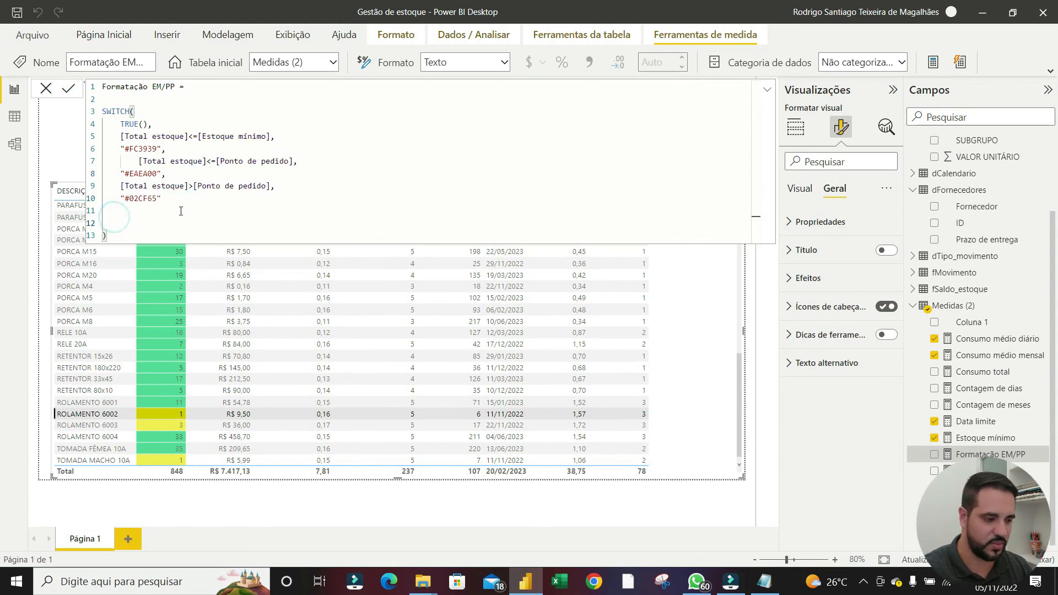
key("Delete")
key("Delete")
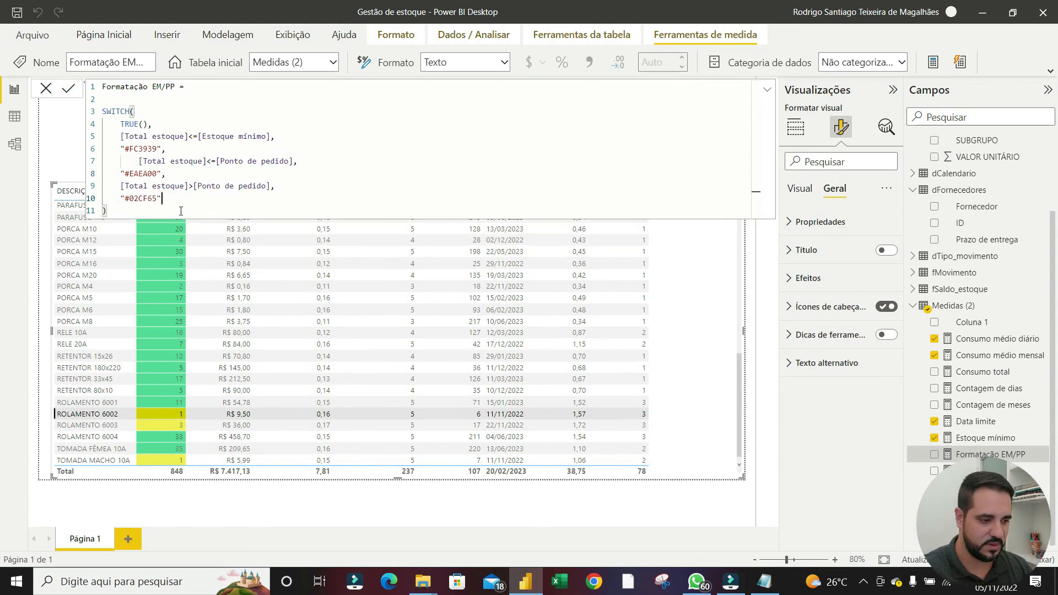
key("Return")
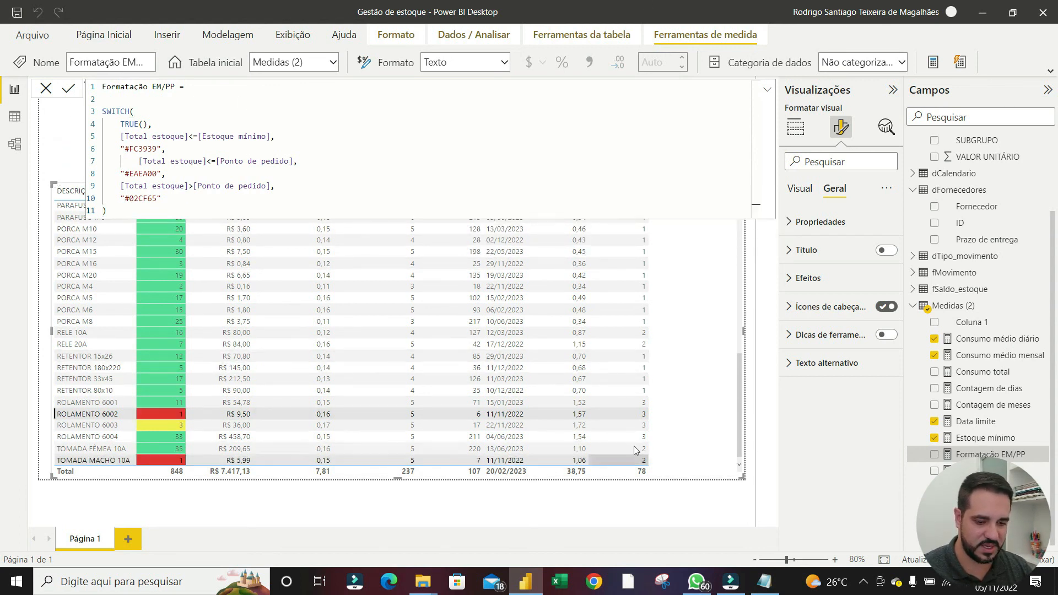
left_click(72, 145)
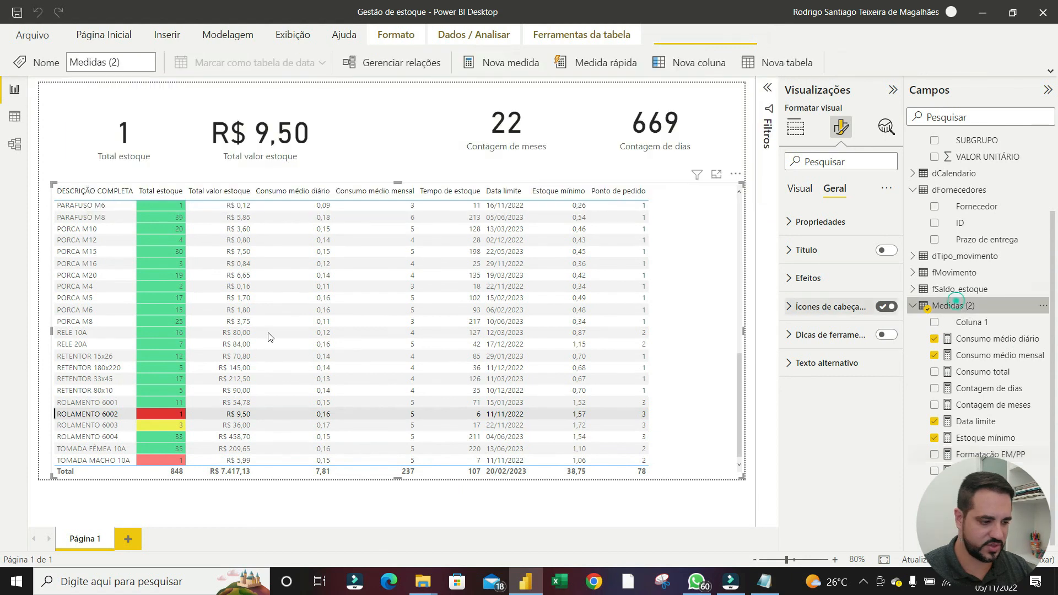
Compare the ROLAMENTO 6002 and DISJUNTOR 15A stock colours with their minimum stock values, leaving no row selected
left_click(94, 419)
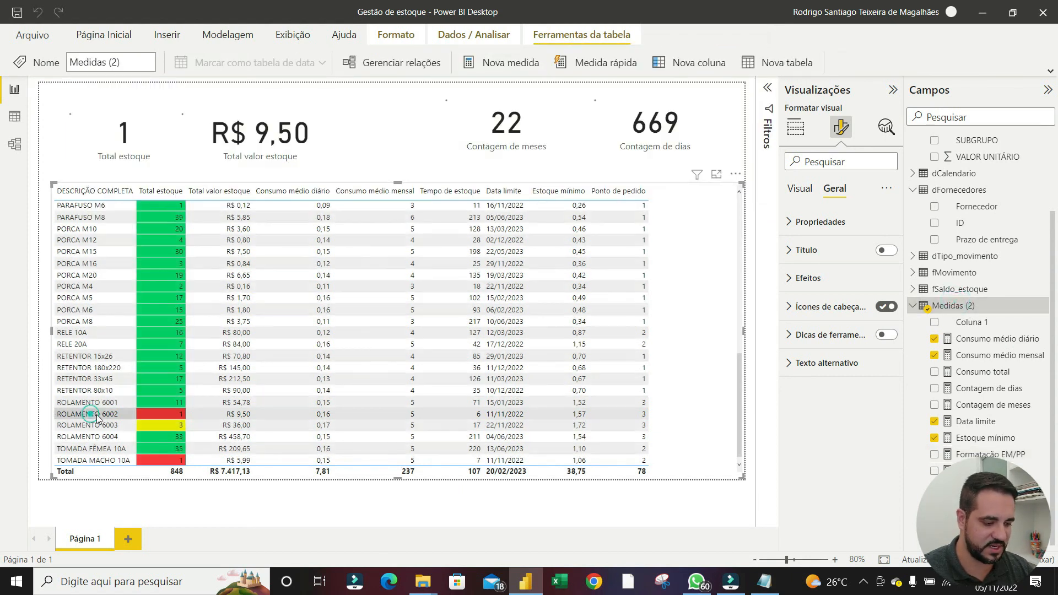
left_click(97, 419)
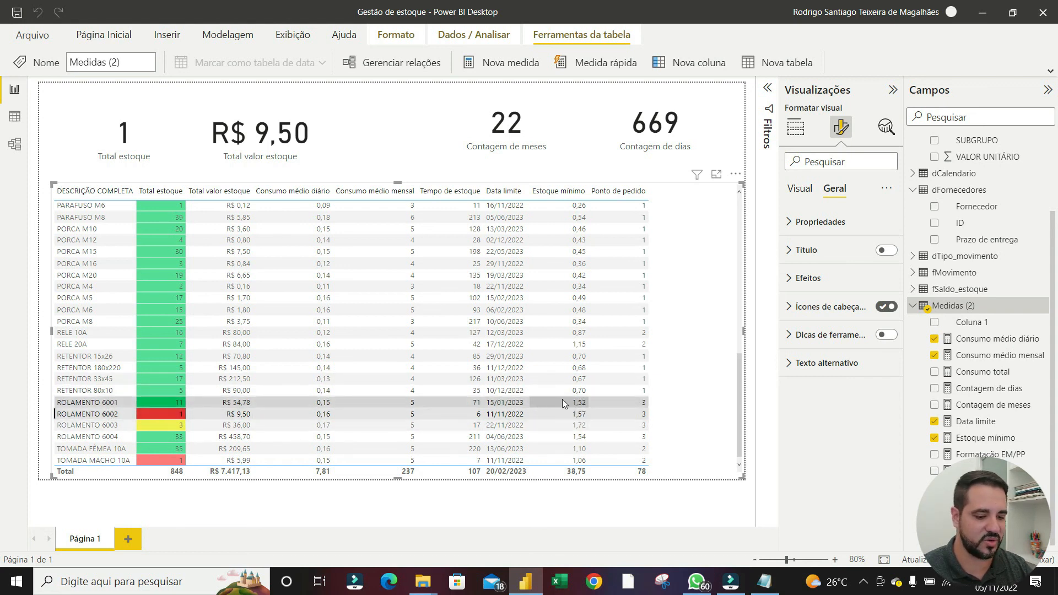
left_click(87, 414)
scroll(191, 424, "up", 10)
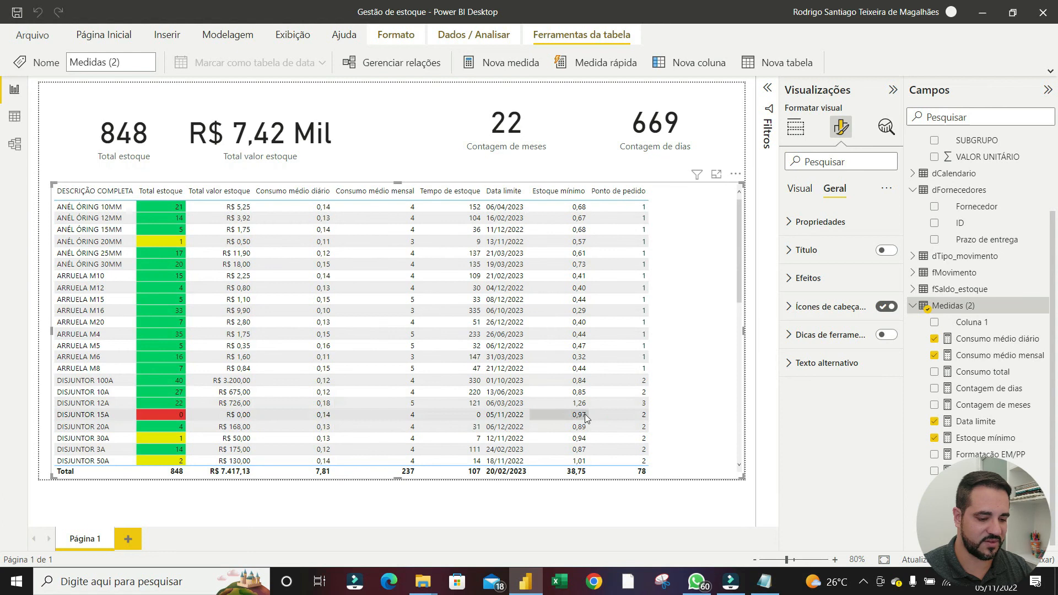
left_click(704, 420)
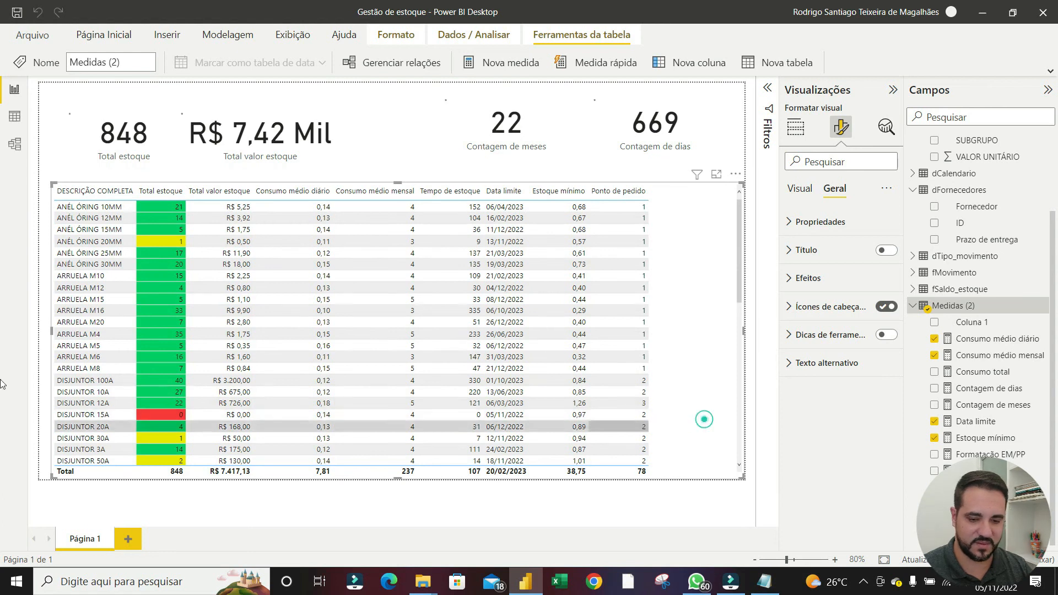
Set the Estoque mínimo measure to 0 decimal places and close its formula by selecting the Medidas (2) table
left_click(987, 439)
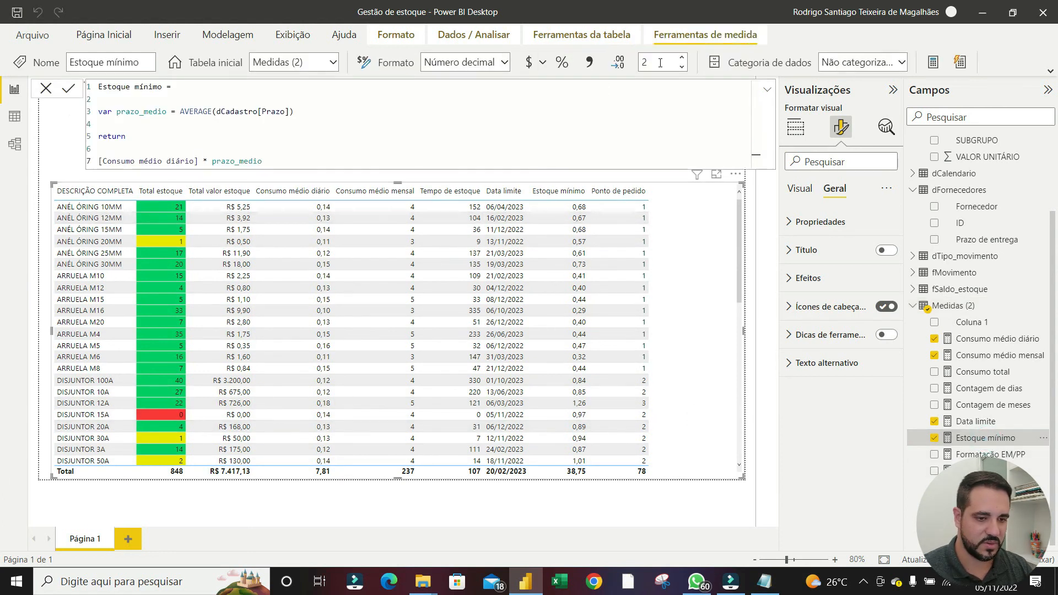
type("2")
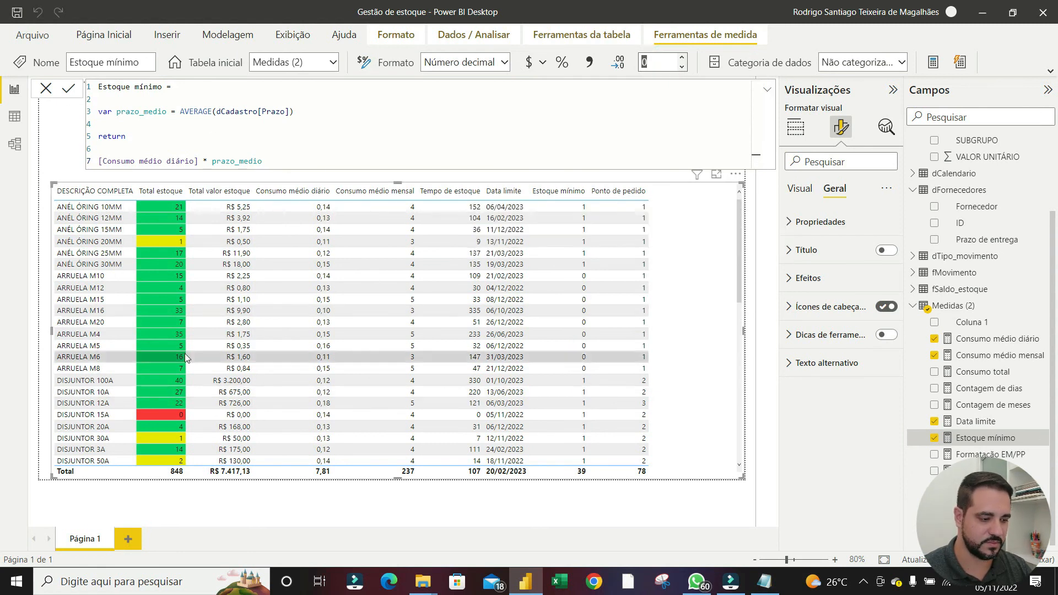
scroll(723, 355, "down", 1)
scroll(689, 342, "up", 1)
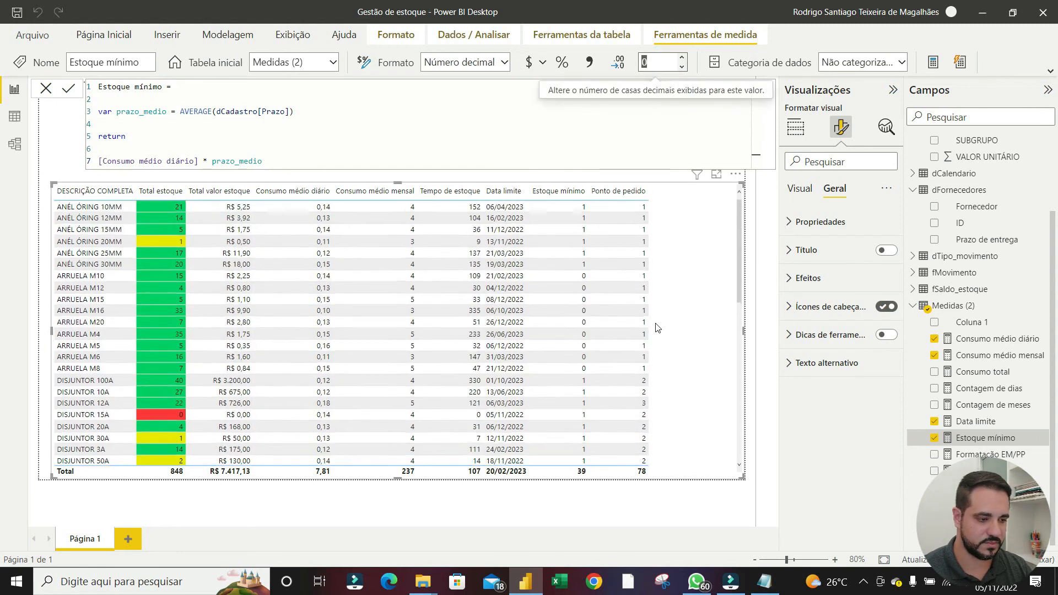
left_click(709, 298)
left_click(65, 143)
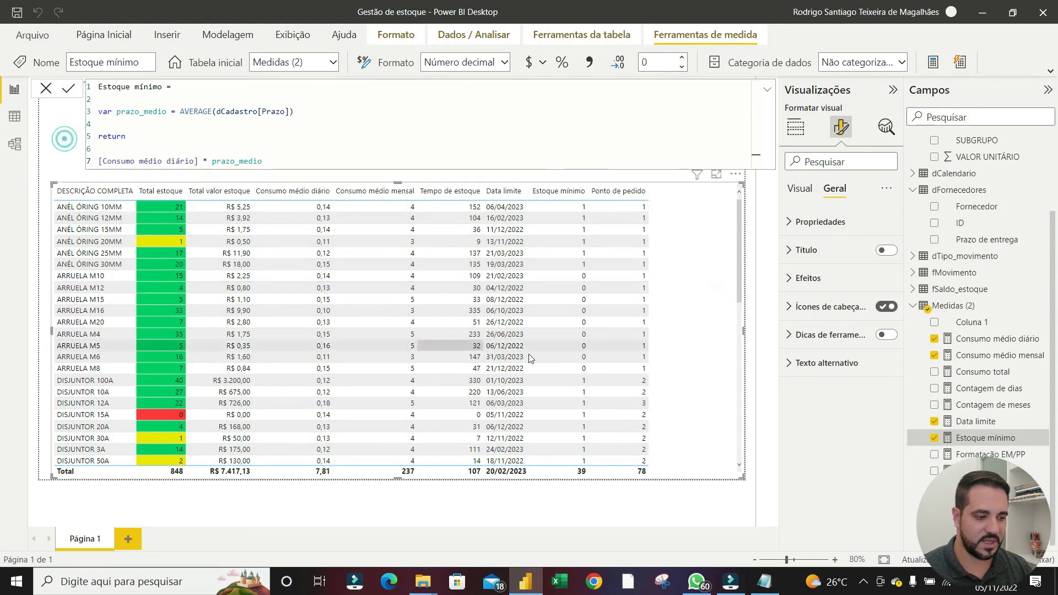
left_click(971, 311)
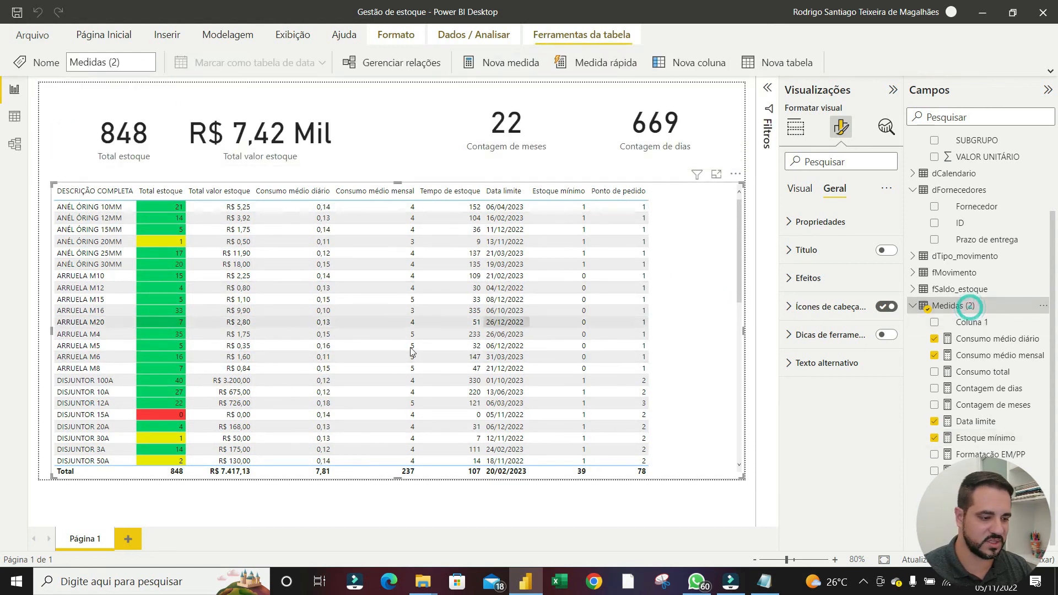
Narrow the table visual to just beyond its Ponto de pedido column and look through its rows
left_click_drag(743, 329, 664, 329)
scroll(224, 342, "down", 15)
scroll(227, 354, "up", 15)
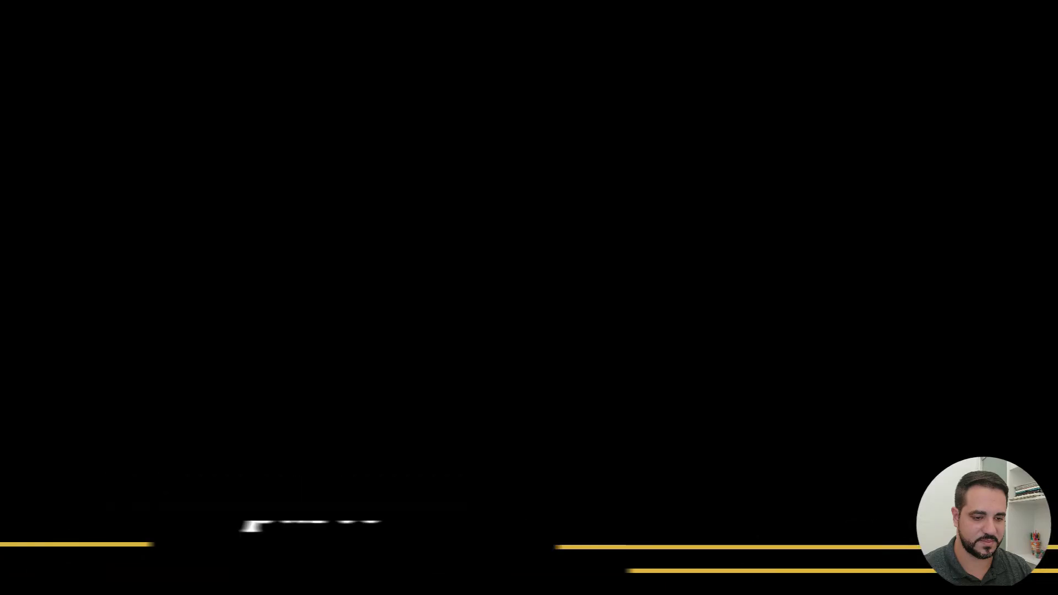